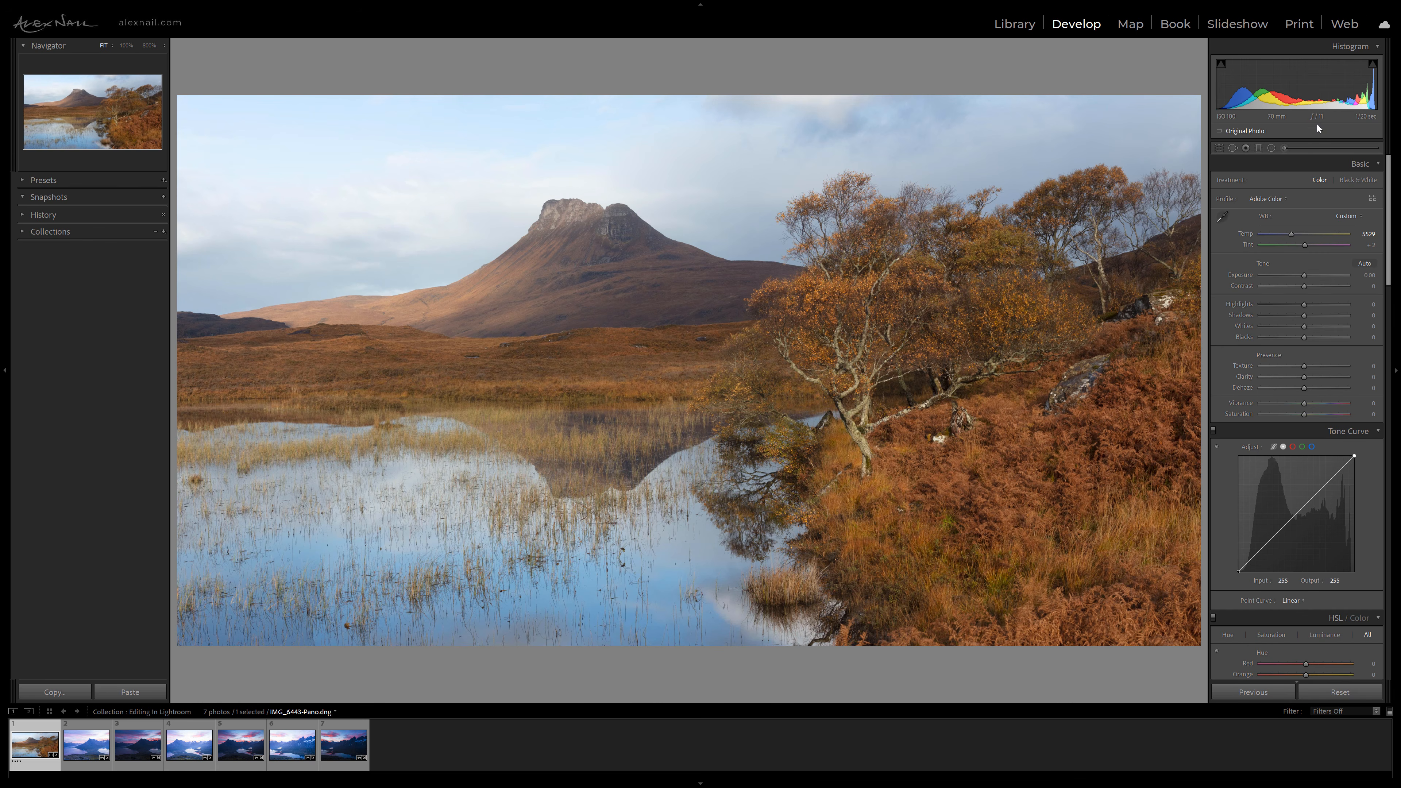
Step: Try an S-shaped tone curve with raised highlights and the shadows lowered to input 75, output 52, and reset the curve
{"action": "mouse_move", "coordinate": [1393, 217]}
{"action": "left_mouse_down"}
{"action": "mouse_move", "coordinate": [1389, 622]}
{"action": "mouse_move", "coordinate": [1389, 227]}
{"action": "left_mouse_up"}
{"action": "mouse_move", "coordinate": [1388, 218]}
{"action": "left_mouse_down"}
{"action": "mouse_move", "coordinate": [1399, 261]}
{"action": "mouse_move", "coordinate": [1399, 226]}
{"action": "mouse_move", "coordinate": [1399, 238]}
{"action": "left_mouse_up"}
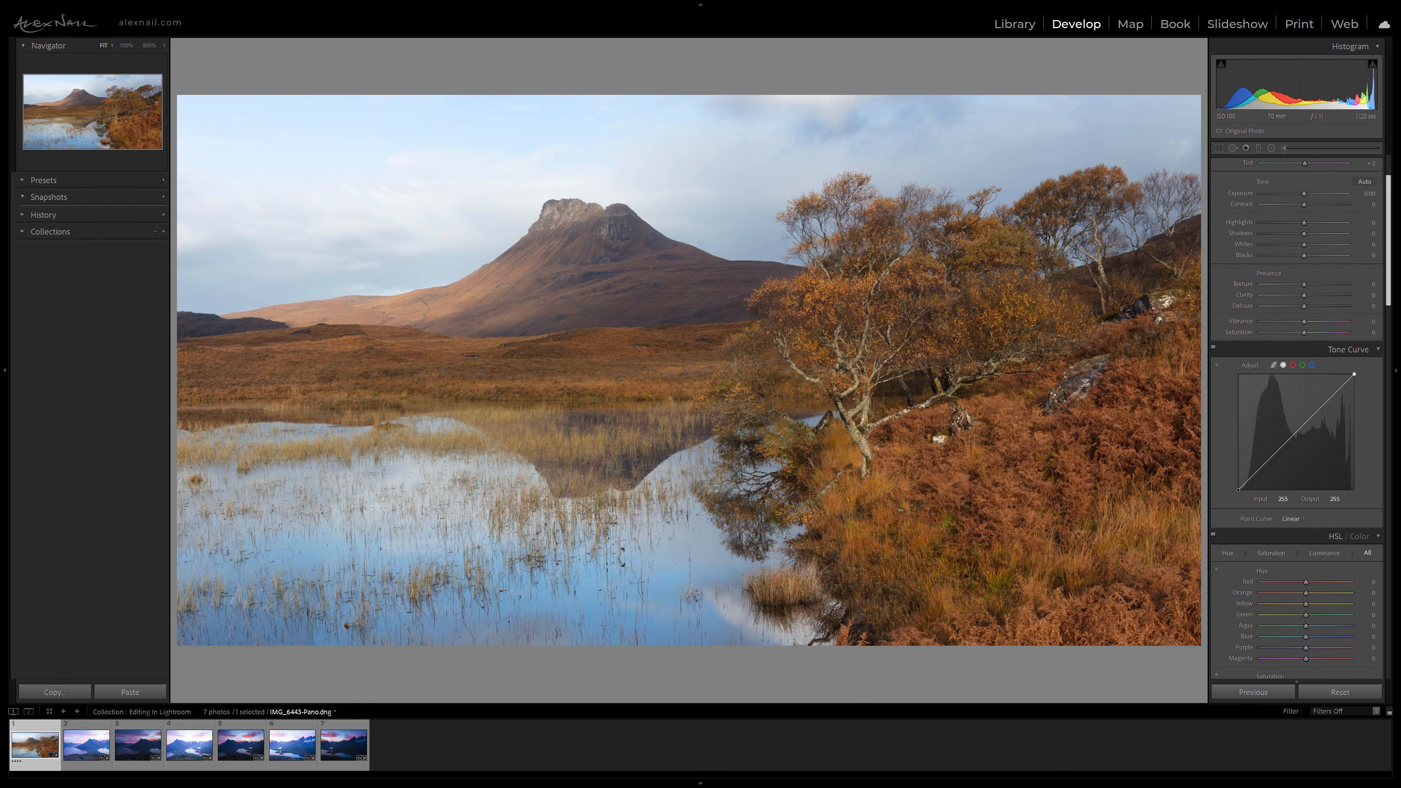
{"action": "left_click_drag", "start_coordinate": [1399, 238], "coordinate": [1396, 249]}
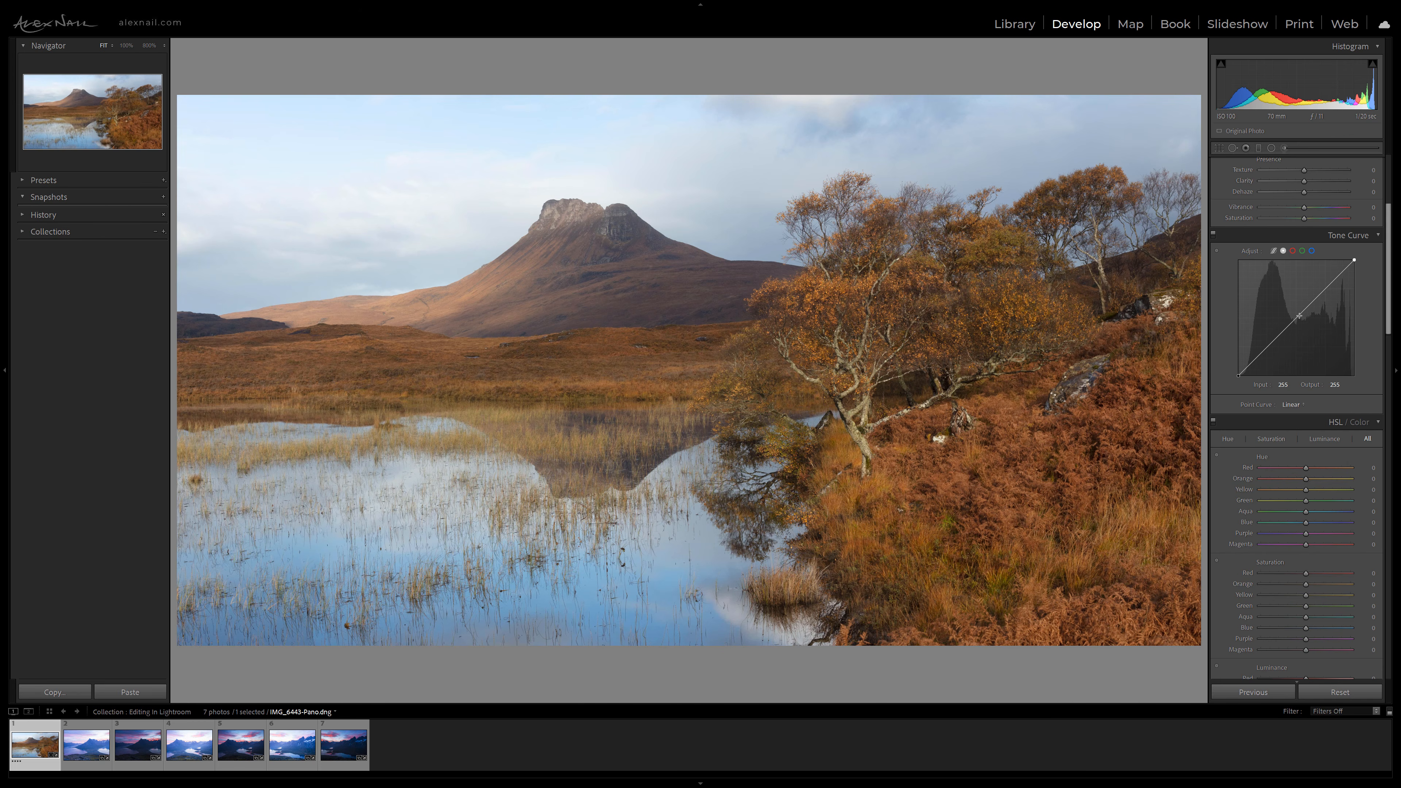
{"action": "left_click_drag", "start_coordinate": [1298, 314], "coordinate": [1323, 279]}
{"action": "left_click_drag", "start_coordinate": [1272, 342], "coordinate": [1271, 353]}
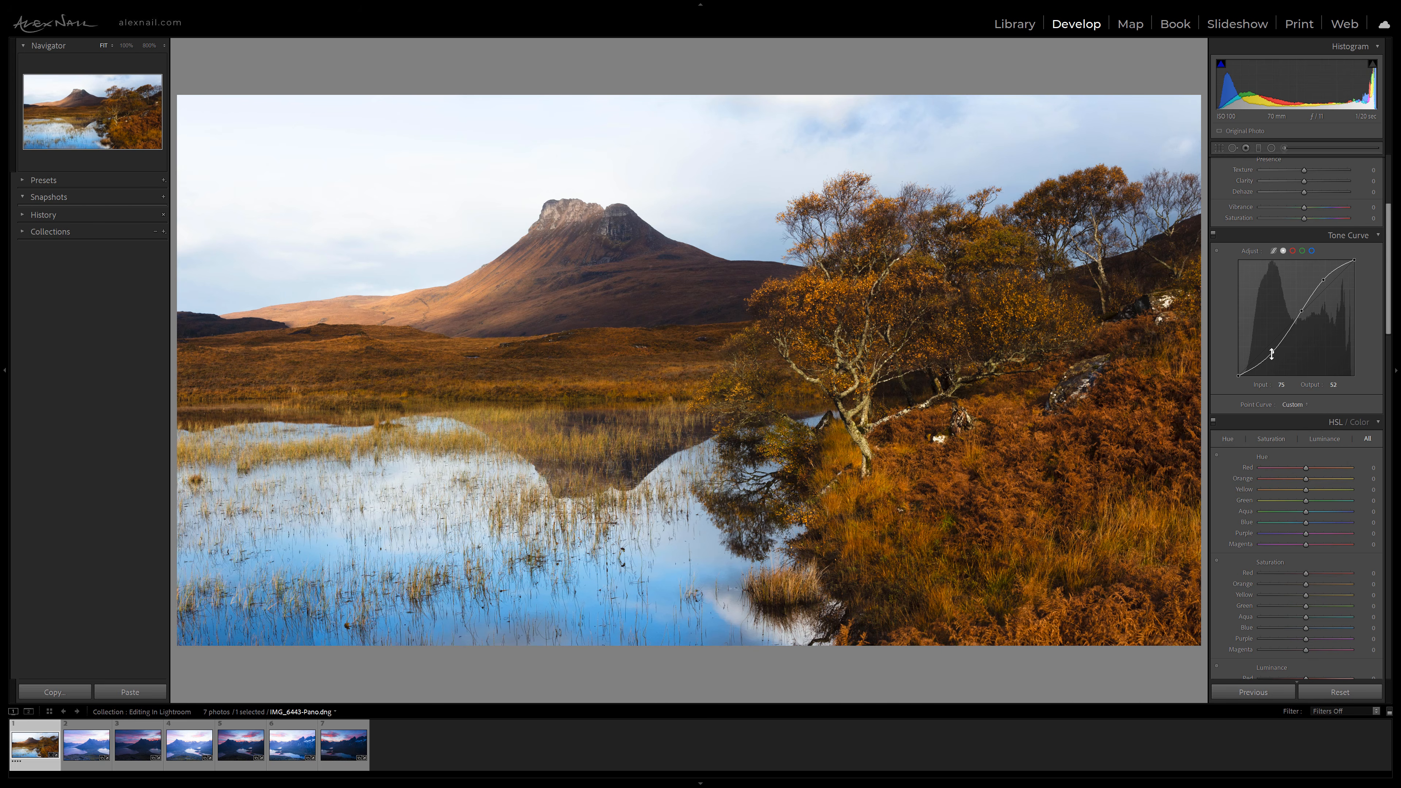
{"action": "left_click_drag", "start_coordinate": [1271, 352], "coordinate": [1216, 379]}
{"action": "right_click", "coordinate": [1296, 306]}
{"action": "left_click", "coordinate": [1333, 313]}
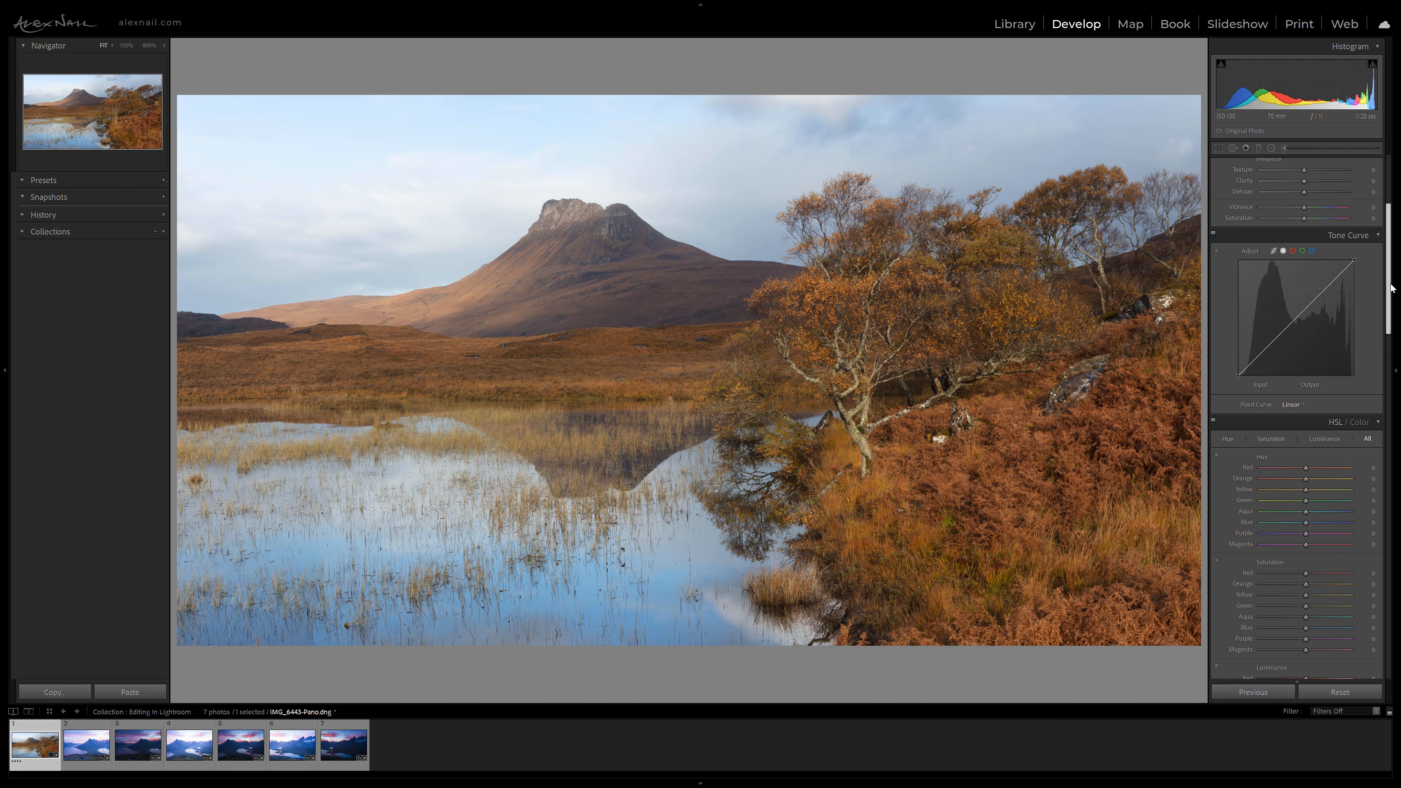
Step: Try a Contrast of +65 in the basic tone settings and reset it to its default
{"action": "scroll", "coordinate": [1391, 288], "scroll_direction": "up", "scroll_amount": 5}
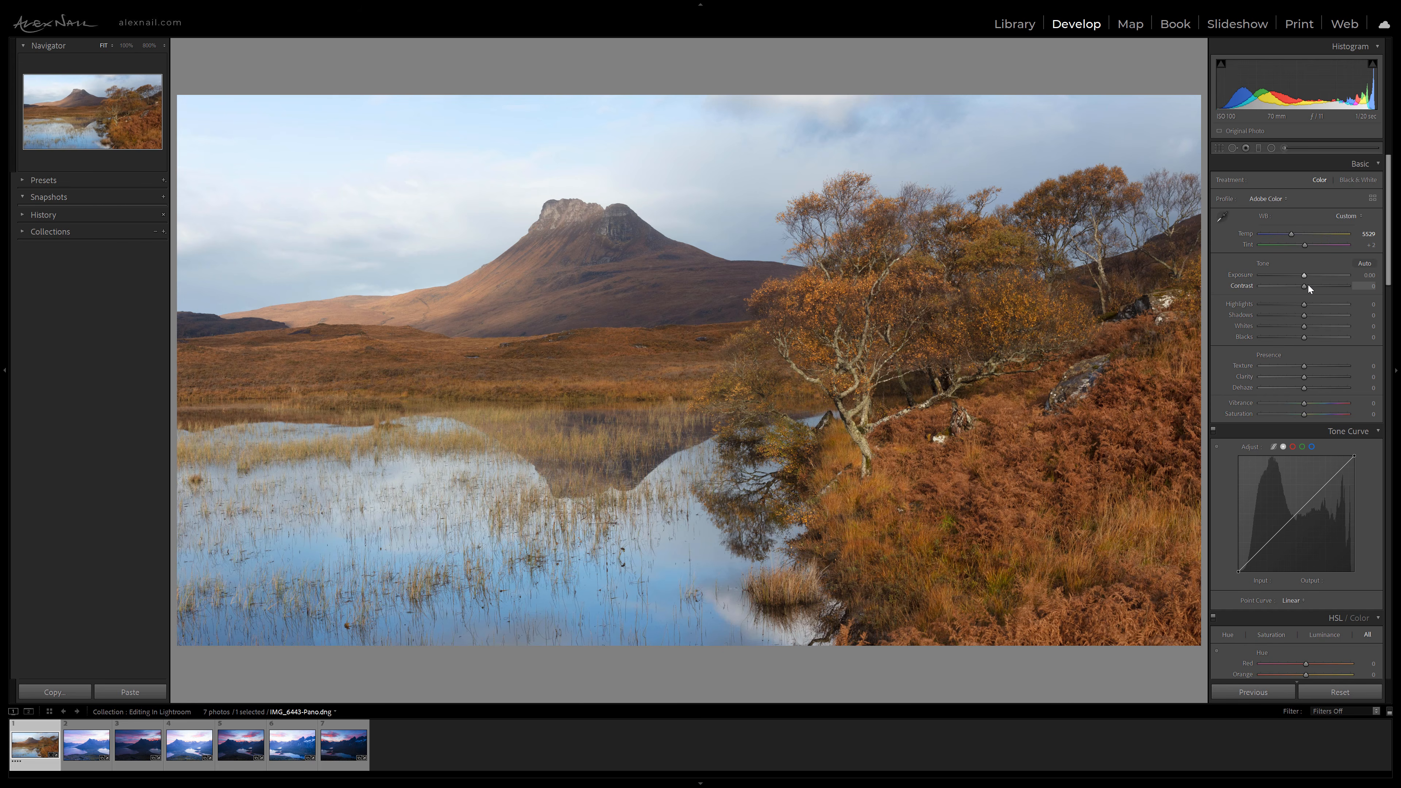
{"action": "left_click_drag", "start_coordinate": [1305, 285], "coordinate": [1333, 287]}
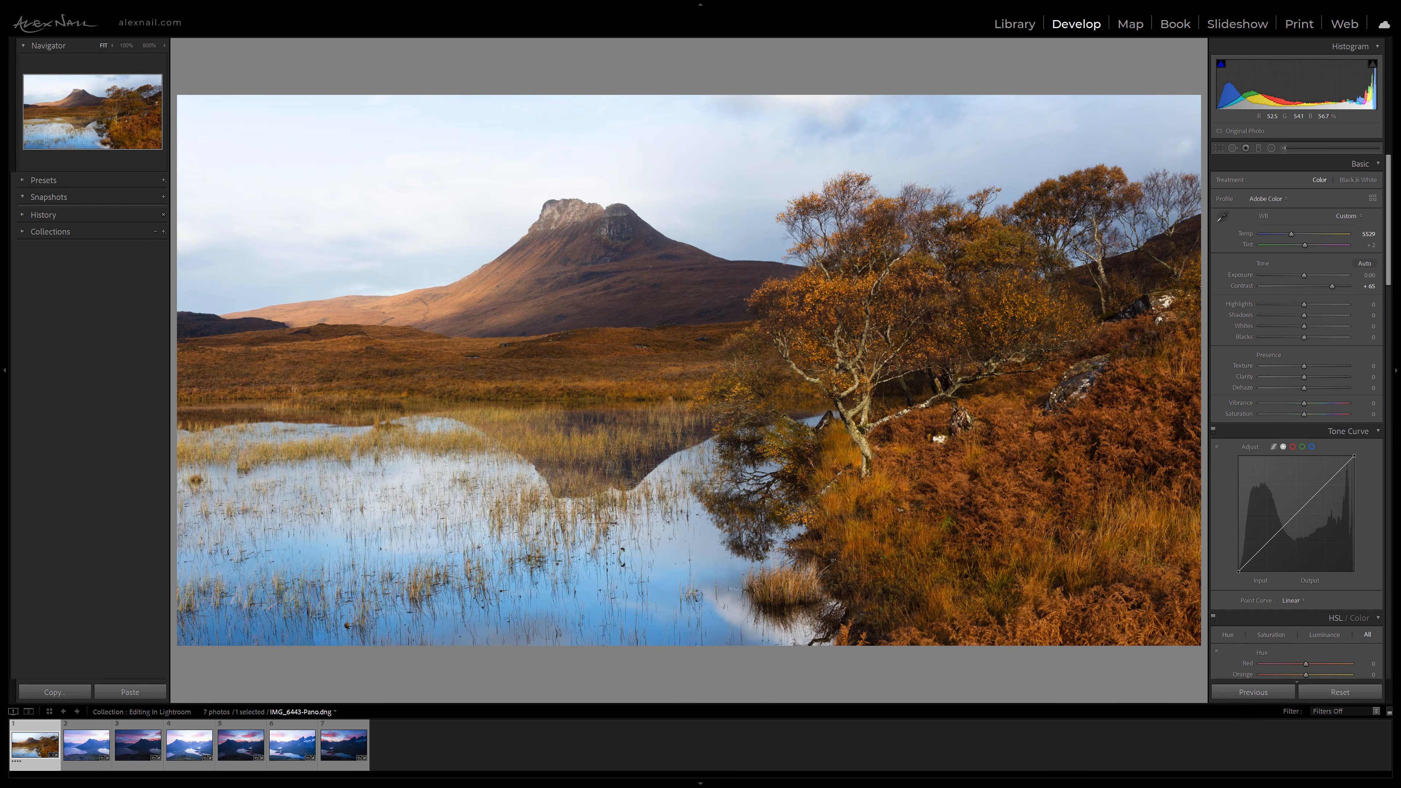
{"action": "double_click", "coordinate": [1331, 287]}
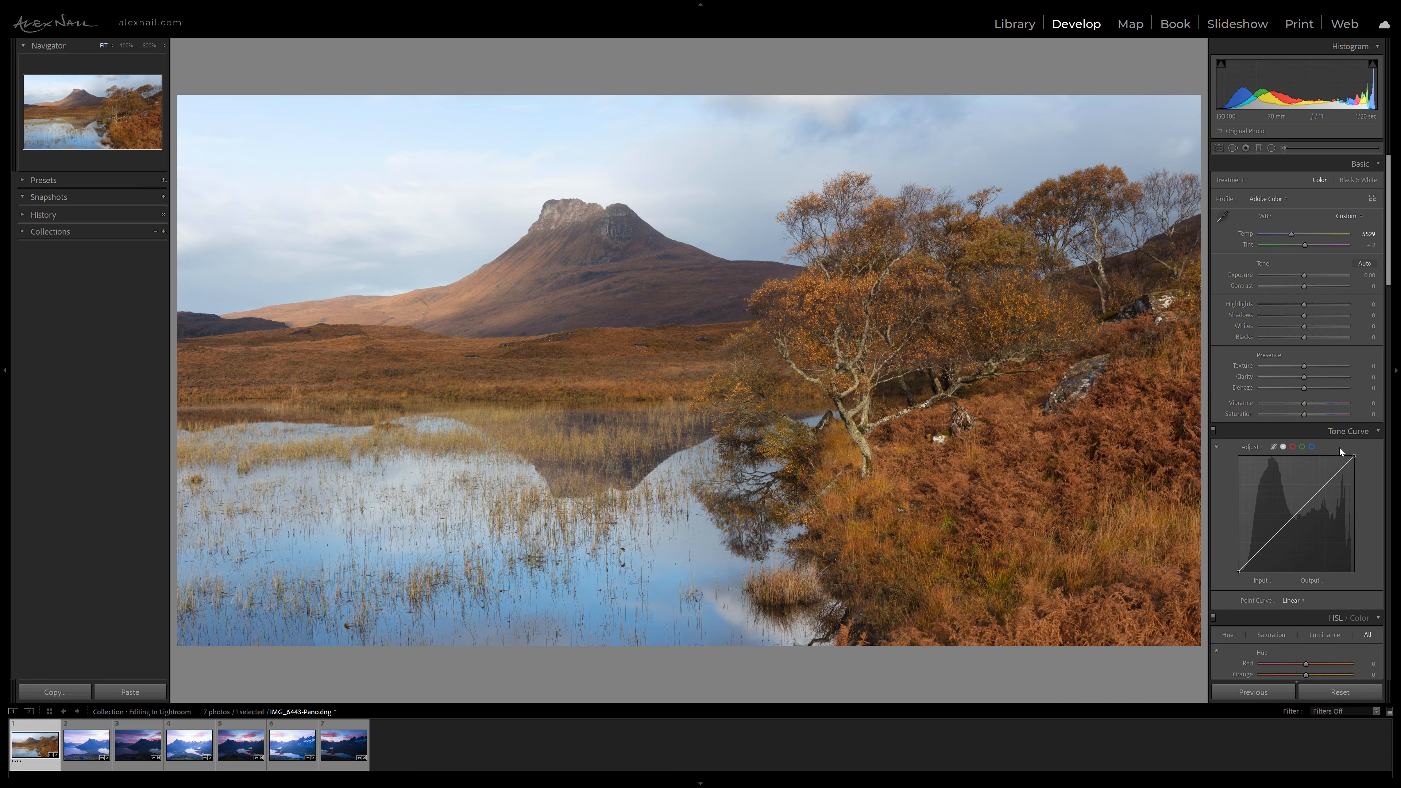
Step: Try lowering the red channel curve at input 154 to output 116, reset that channel and return to the combined curve
{"action": "scroll", "coordinate": [1367, 457], "scroll_direction": "down", "scroll_amount": 3}
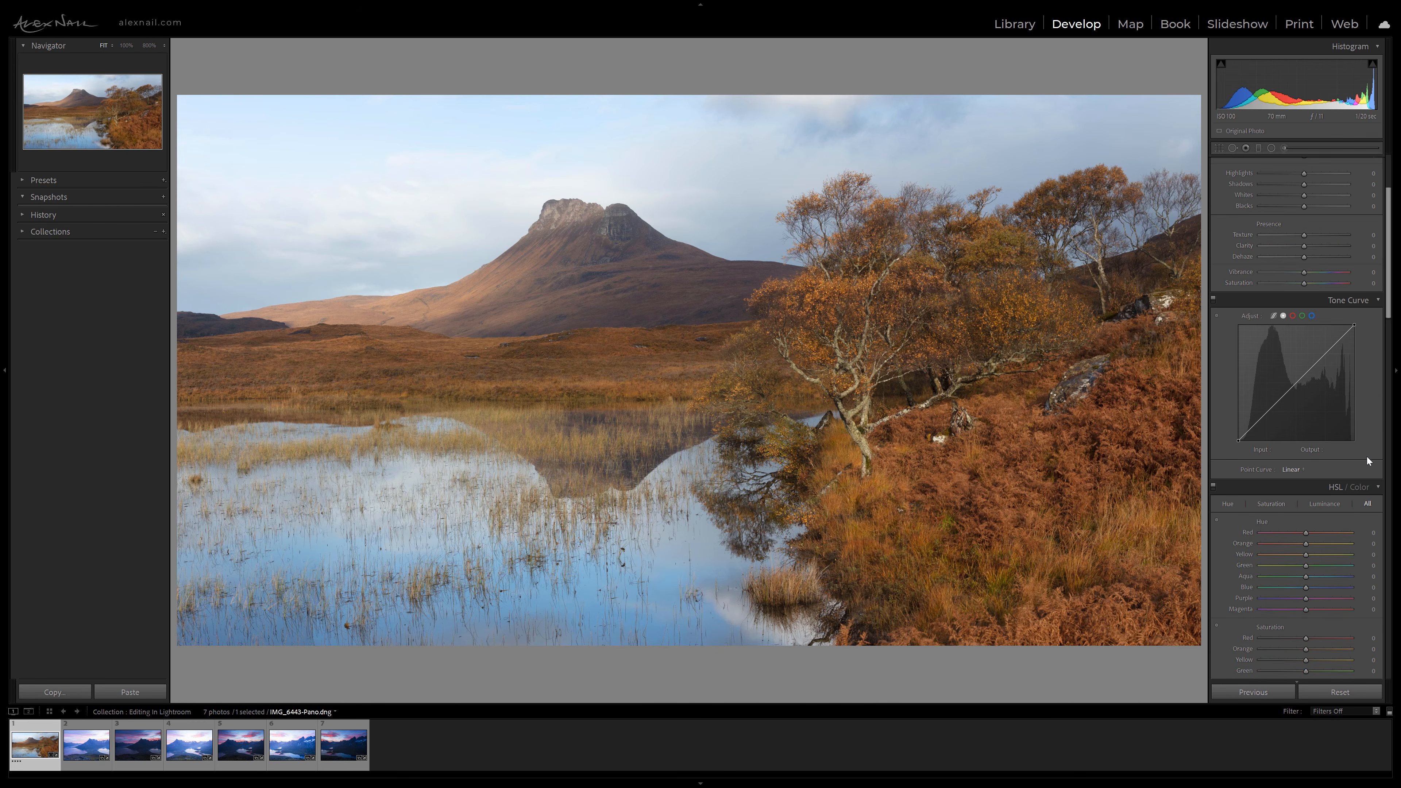
{"action": "scroll", "coordinate": [1321, 396], "scroll_direction": "up", "scroll_amount": 3}
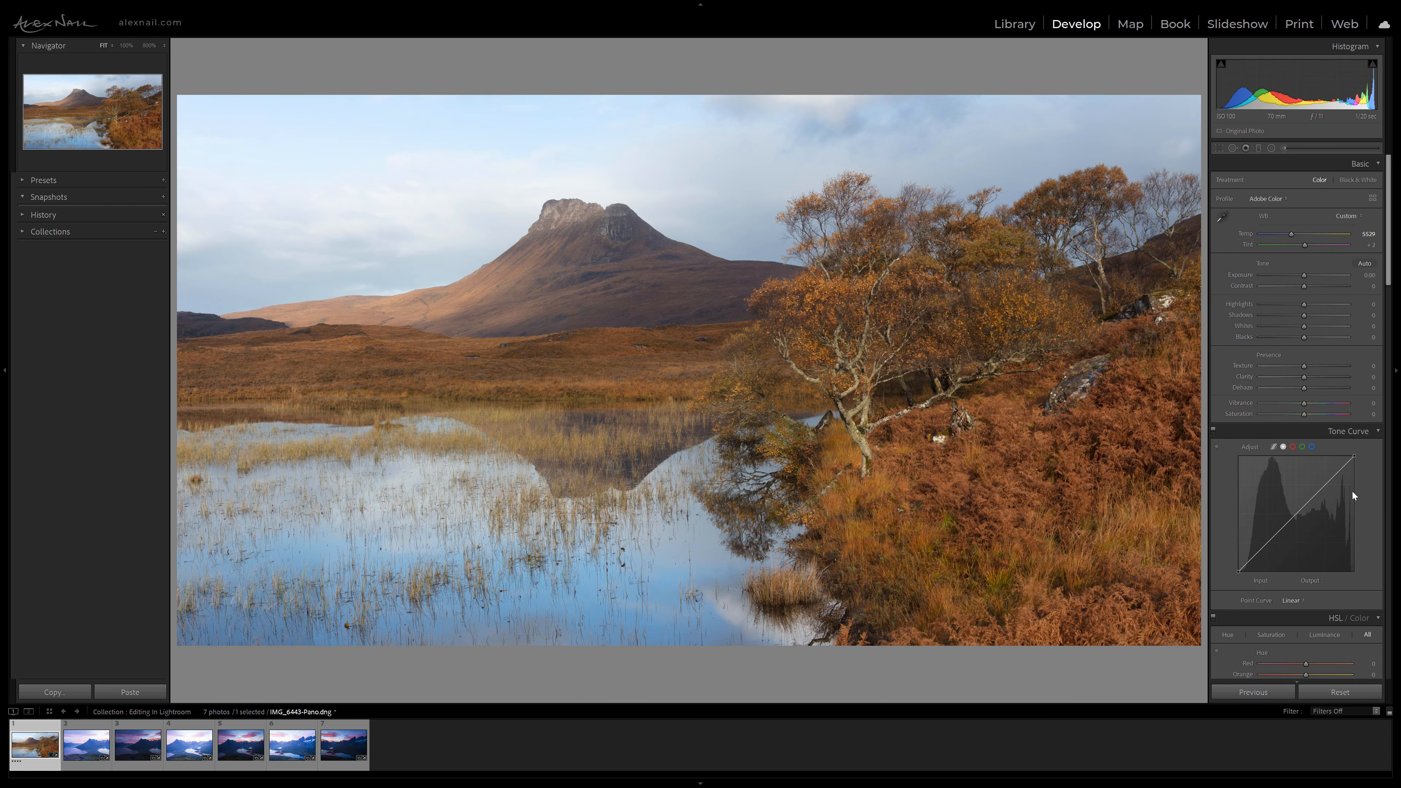
{"action": "left_click", "coordinate": [1293, 446]}
{"action": "mouse_move", "coordinate": [1300, 508]}
{"action": "left_mouse_down"}
{"action": "mouse_move", "coordinate": [1289, 493]}
{"action": "mouse_move", "coordinate": [1310, 524]}
{"action": "left_mouse_up"}
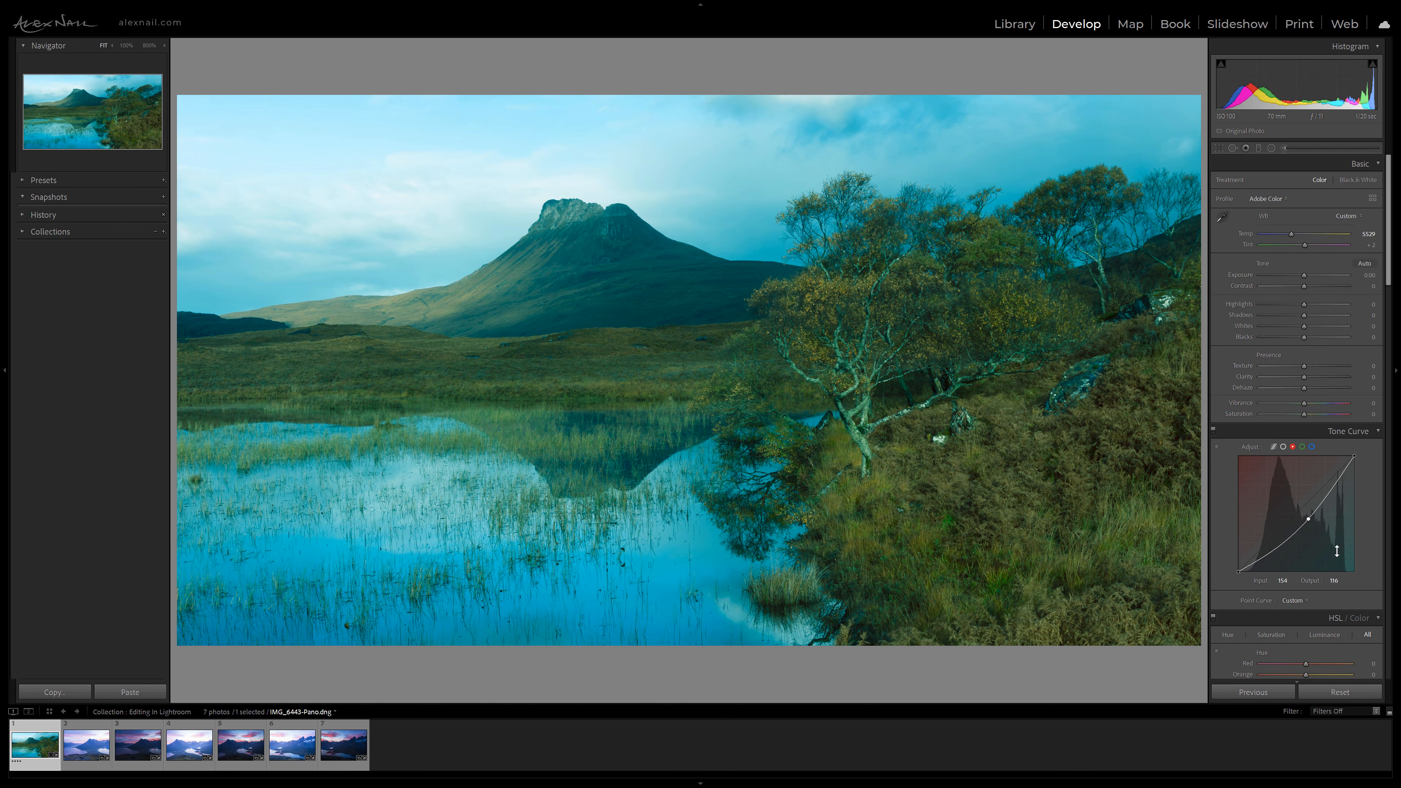
{"action": "right_click", "coordinate": [1280, 500]}
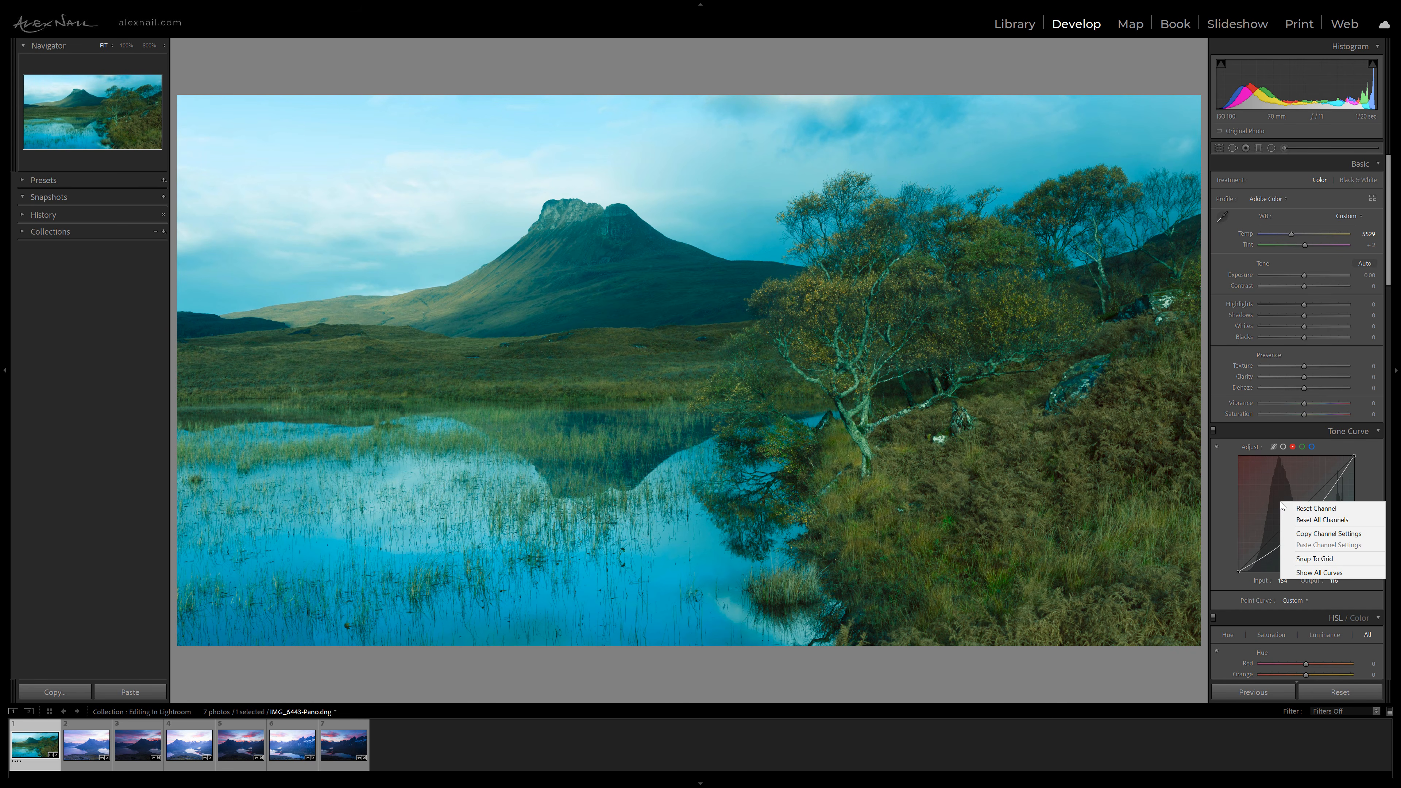
{"action": "left_click", "coordinate": [1293, 506]}
{"action": "left_click", "coordinate": [1284, 447]}
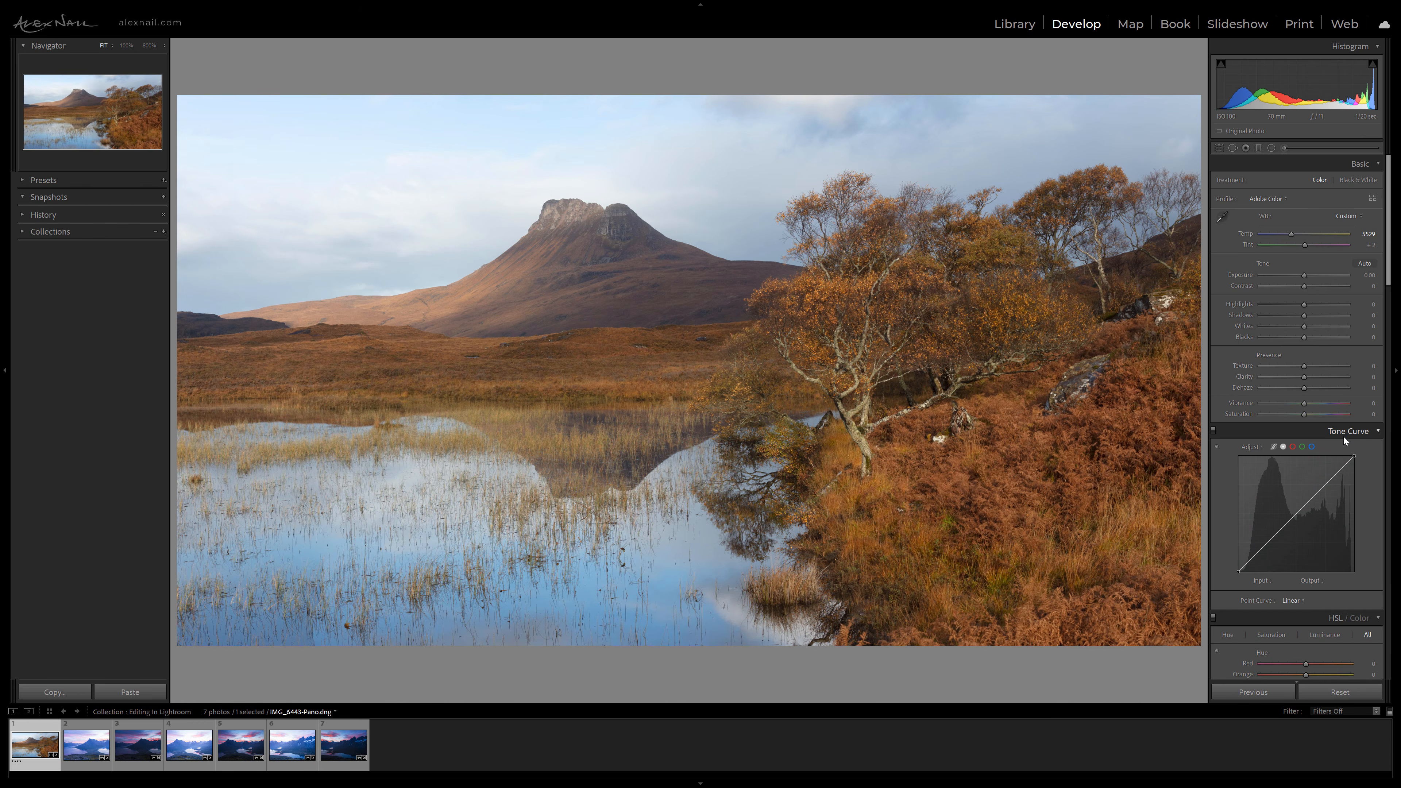
Step: Collapse the Tone Curve section
{"action": "left_click", "coordinate": [1365, 433]}
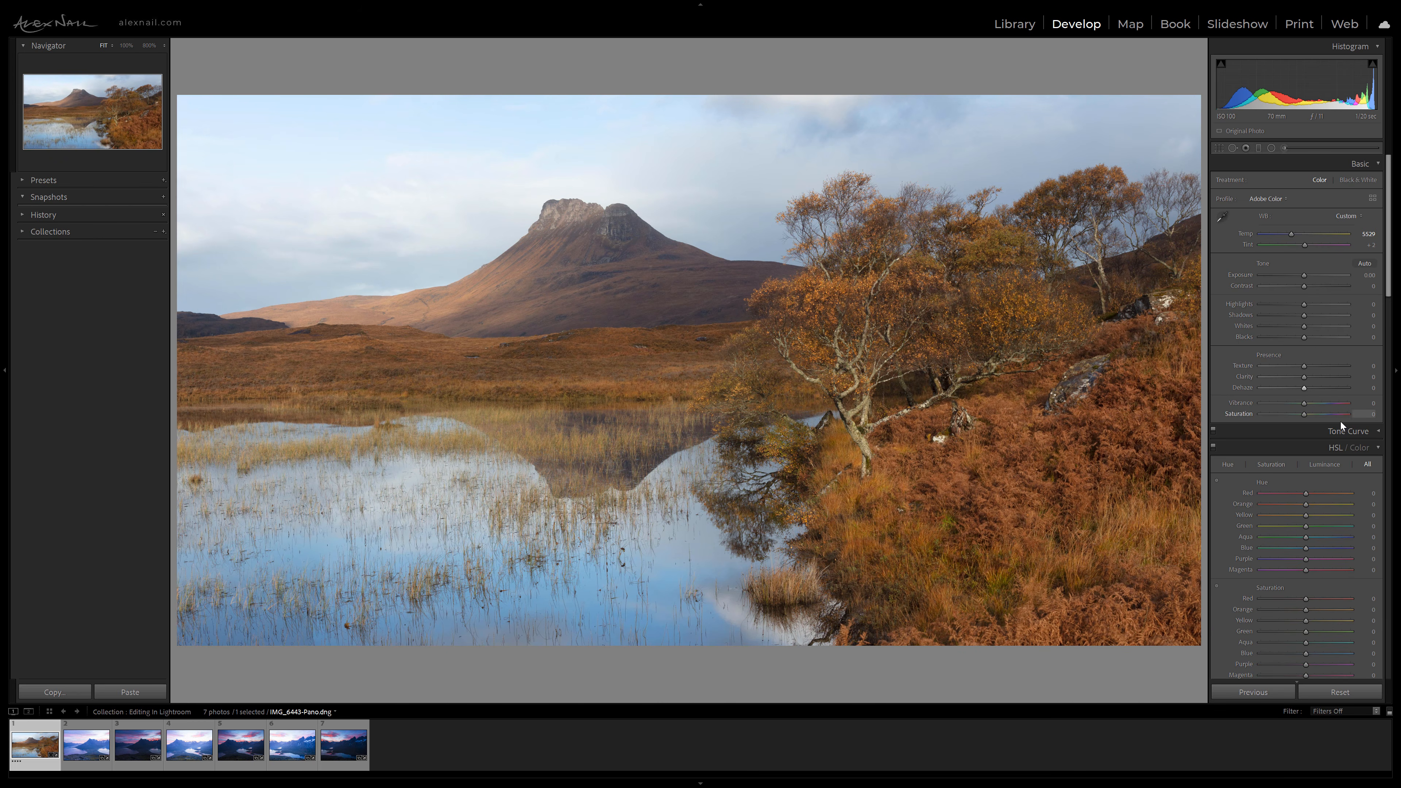
{"action": "scroll", "coordinate": [1351, 430], "scroll_direction": "down", "scroll_amount": 5}
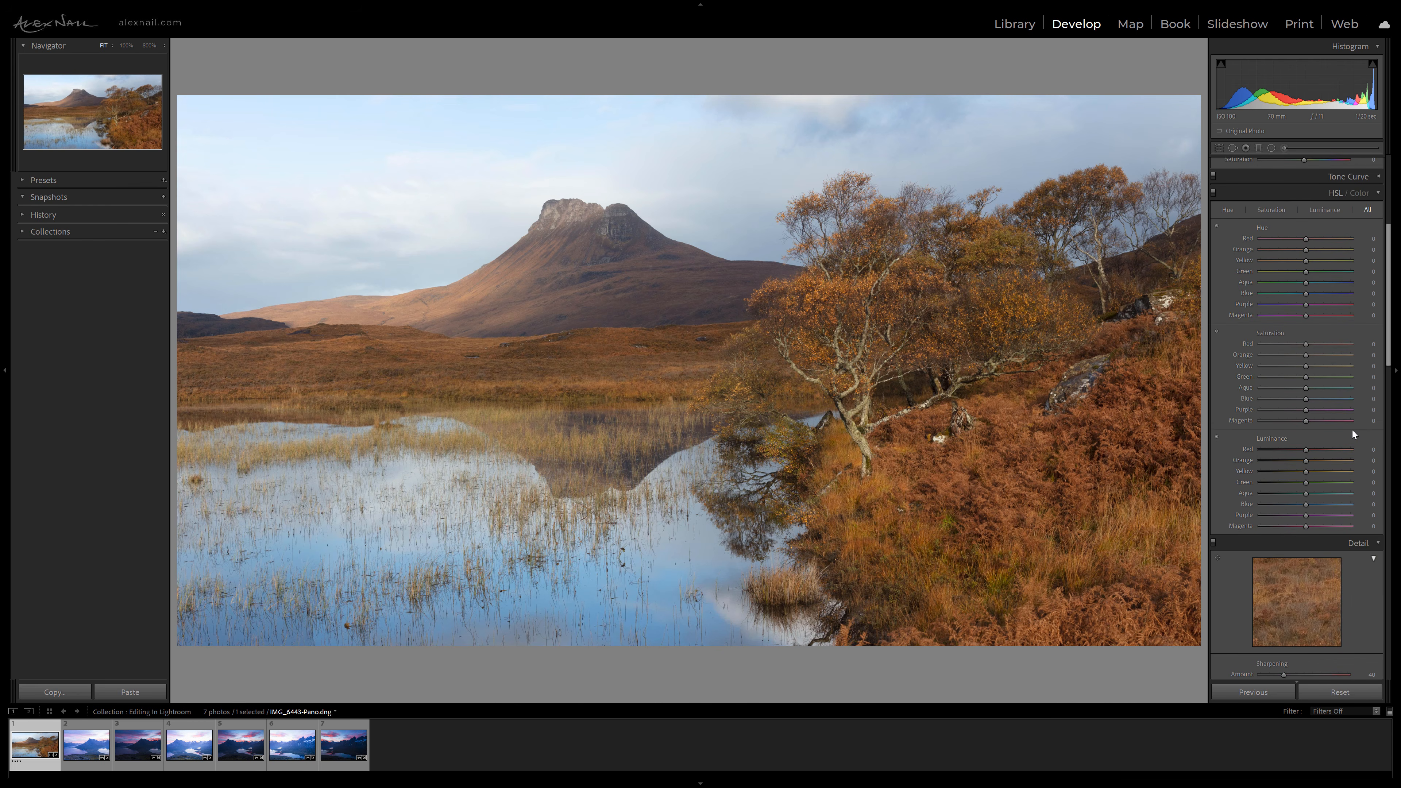
{"action": "left_click_drag", "start_coordinate": [1392, 239], "coordinate": [1393, 231]}
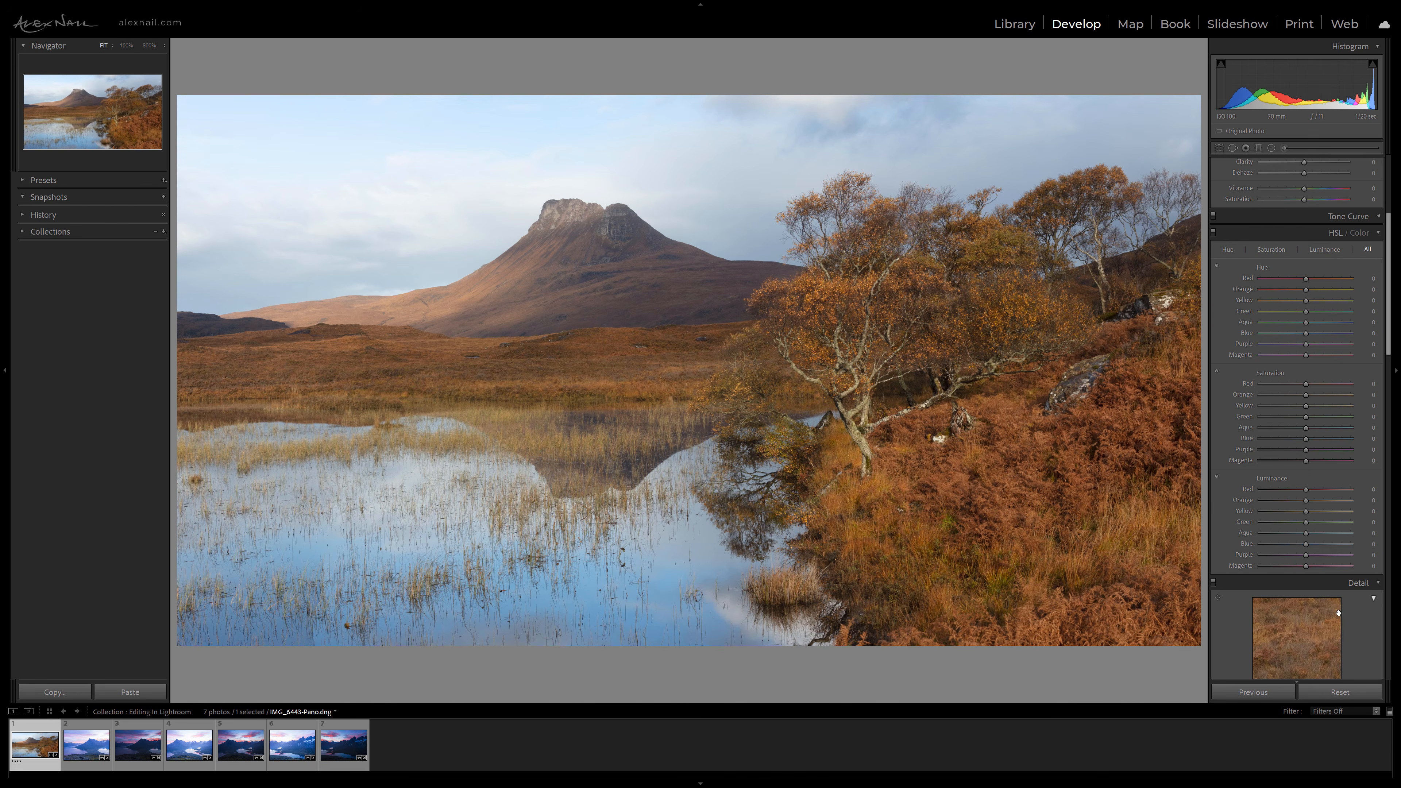
Step: Examine the HSL / Color adjustments grouped by color and by Luminance, Saturation and Hue, and return to the full HSL view
{"action": "left_click", "coordinate": [1360, 234]}
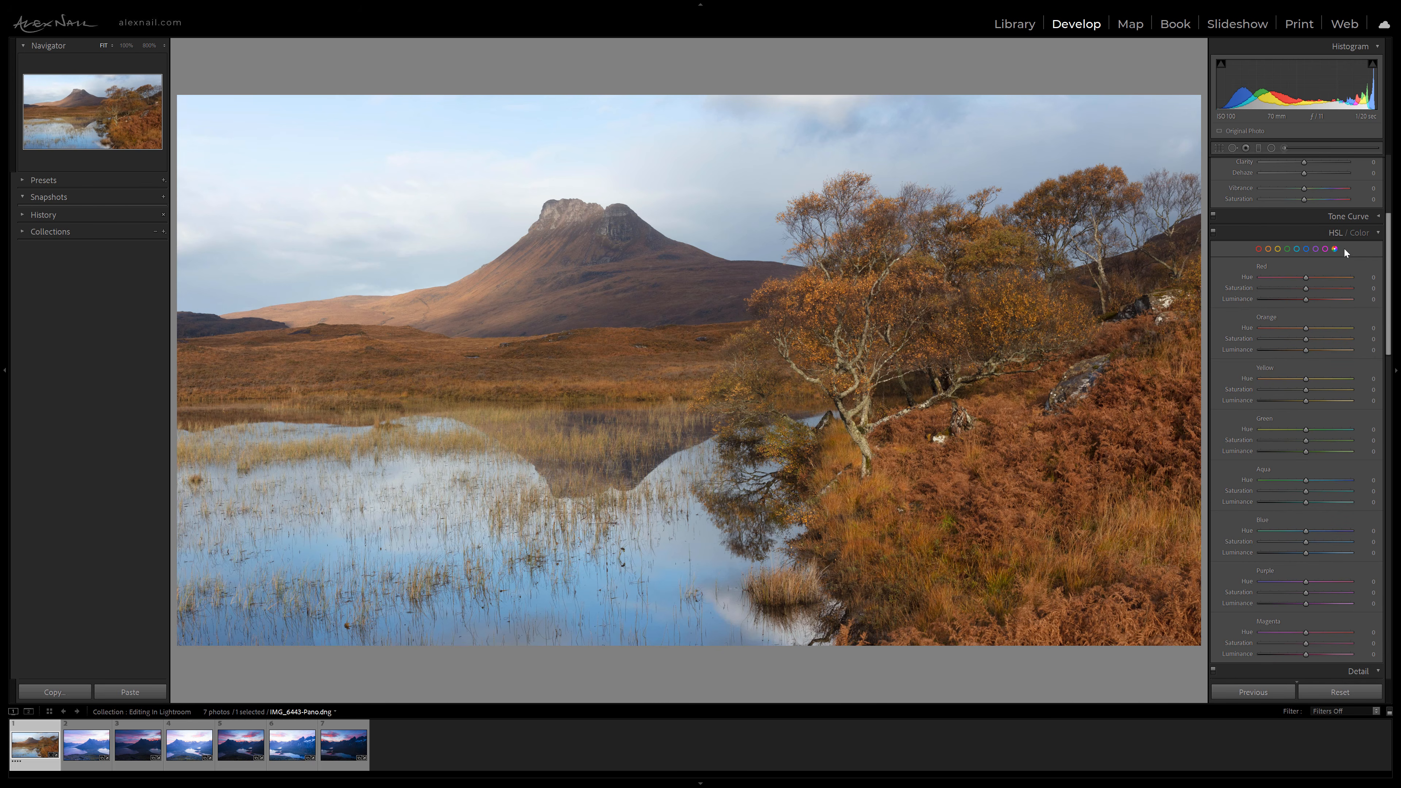
{"action": "left_click", "coordinate": [1335, 233]}
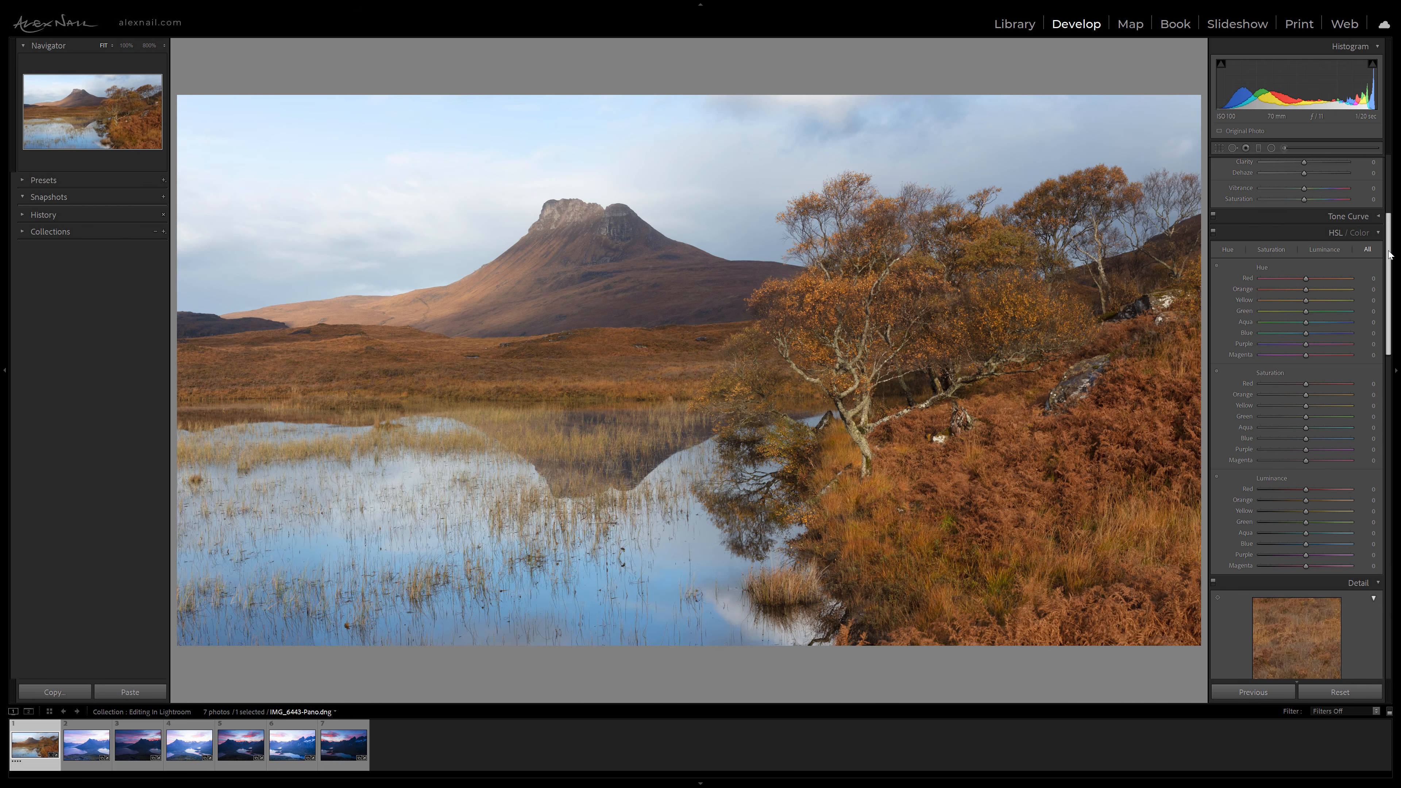
{"action": "scroll", "coordinate": [1390, 254], "scroll_direction": "down", "scroll_amount": 1}
{"action": "left_click", "coordinate": [1325, 221]}
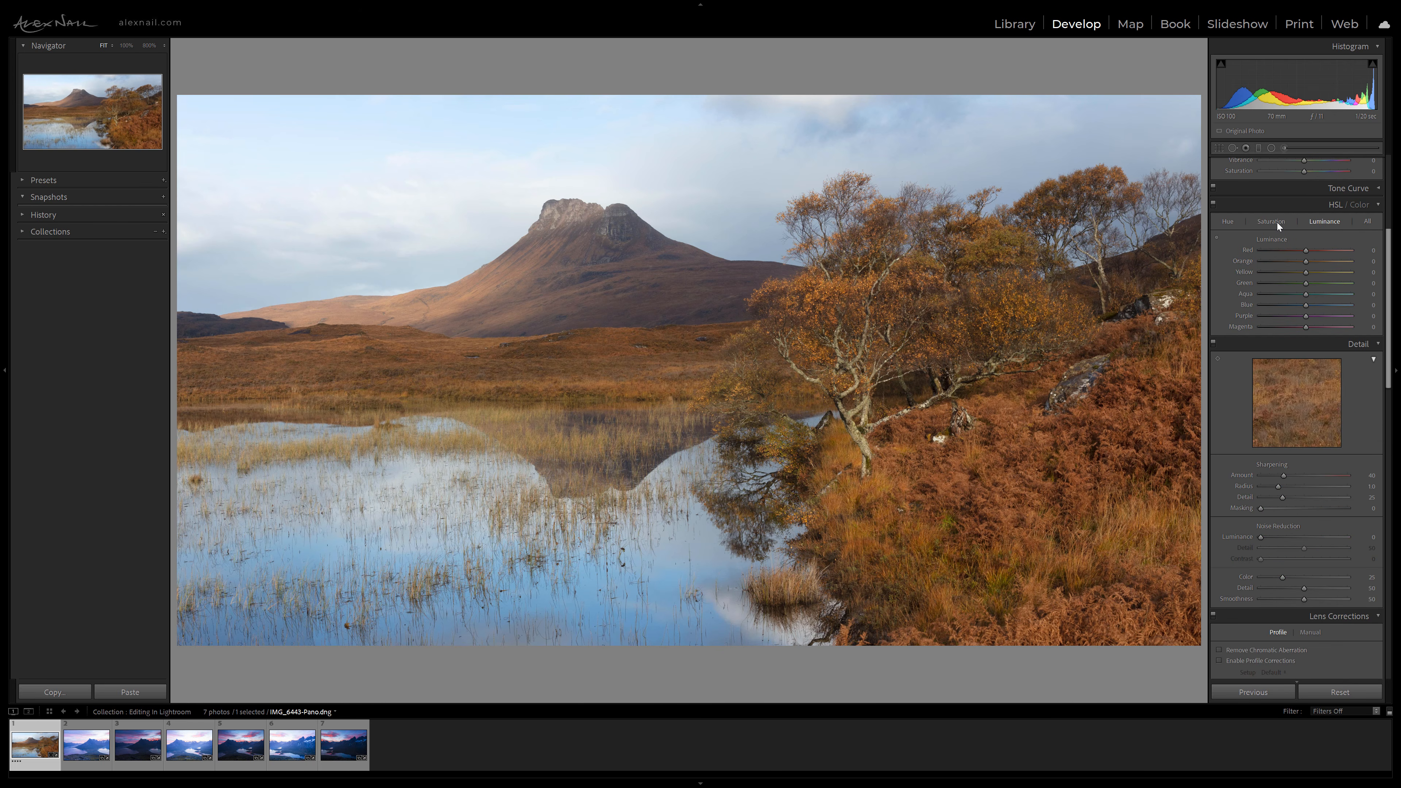
{"action": "left_click", "coordinate": [1276, 222]}
{"action": "left_click", "coordinate": [1228, 222]}
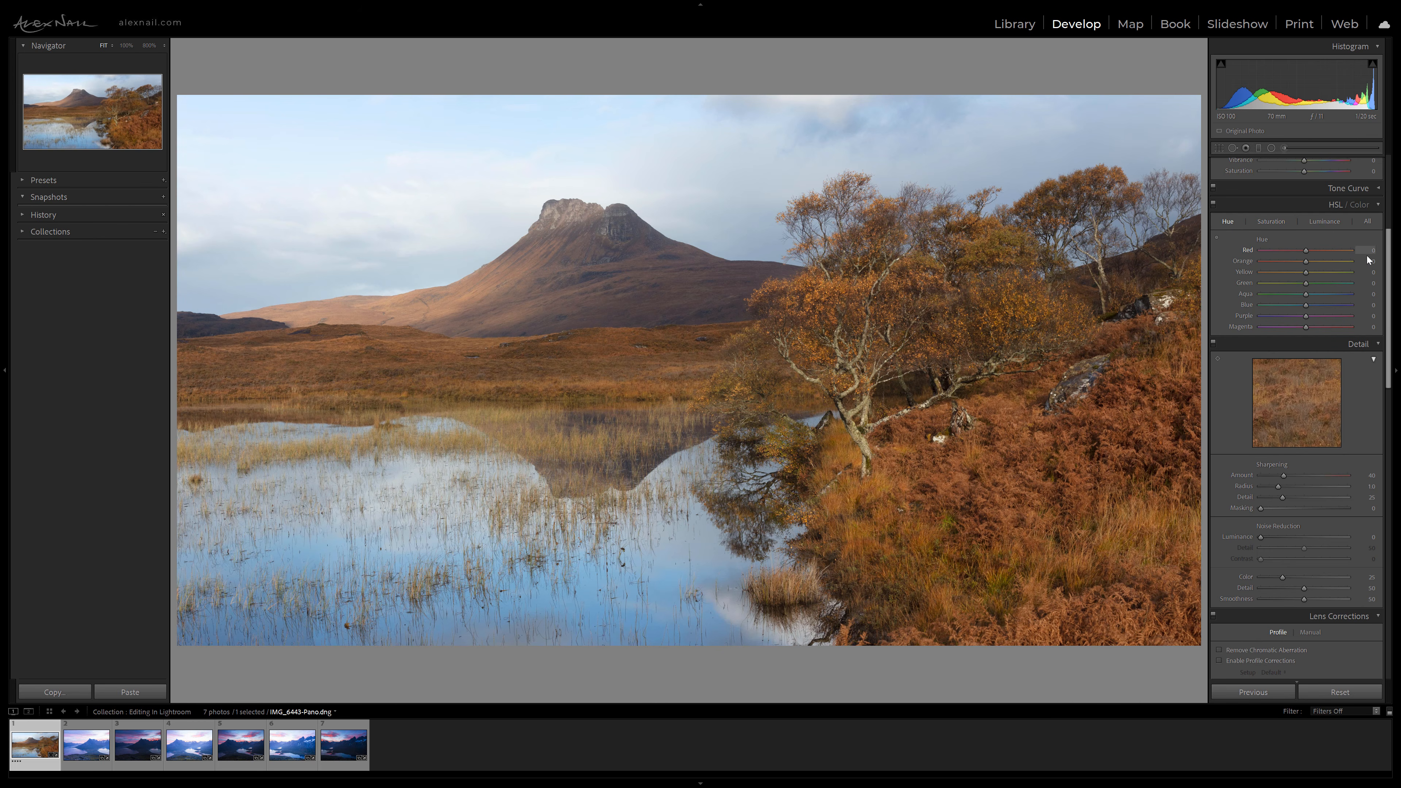
{"action": "left_click", "coordinate": [1366, 223]}
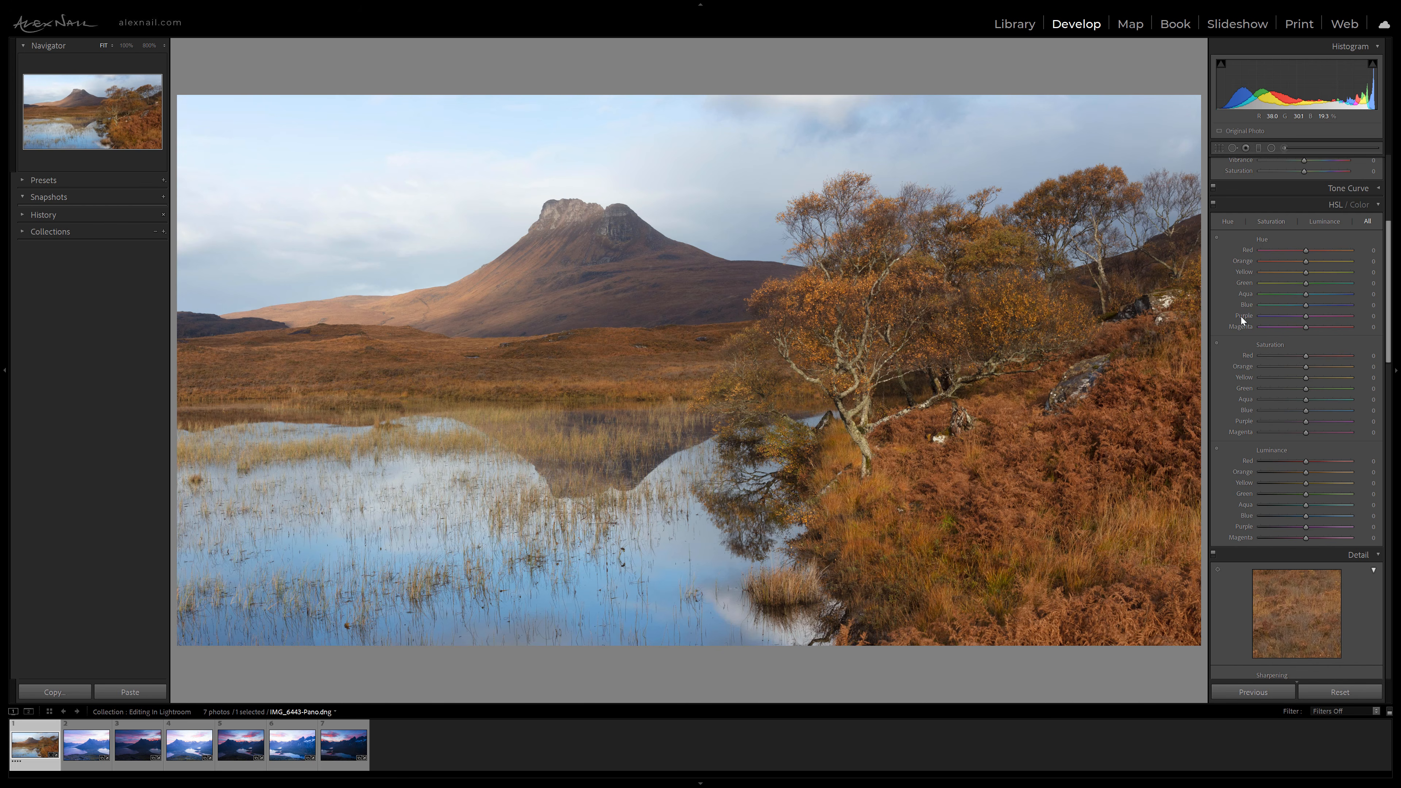
Step: Try shifting the hue, saturation and luminance of the photo's orange tones
{"action": "mouse_move", "coordinate": [1304, 262]}
{"action": "left_mouse_down"}
{"action": "mouse_move", "coordinate": [1291, 266]}
{"action": "mouse_move", "coordinate": [1304, 261]}
{"action": "left_mouse_up"}
{"action": "mouse_move", "coordinate": [1305, 368]}
{"action": "left_mouse_down"}
{"action": "mouse_move", "coordinate": [1265, 370]}
{"action": "mouse_move", "coordinate": [1352, 362]}
{"action": "mouse_move", "coordinate": [1304, 366]}
{"action": "left_mouse_up"}
{"action": "mouse_move", "coordinate": [1303, 471]}
{"action": "left_mouse_down"}
{"action": "mouse_move", "coordinate": [1283, 472]}
{"action": "mouse_move", "coordinate": [1361, 469]}
{"action": "mouse_move", "coordinate": [1306, 470]}
{"action": "left_mouse_up"}
Step: Check the tree's leaves at 100%, try shifting the yellow and orange hues, and reset the orange hue
{"action": "left_click", "coordinate": [831, 294]}
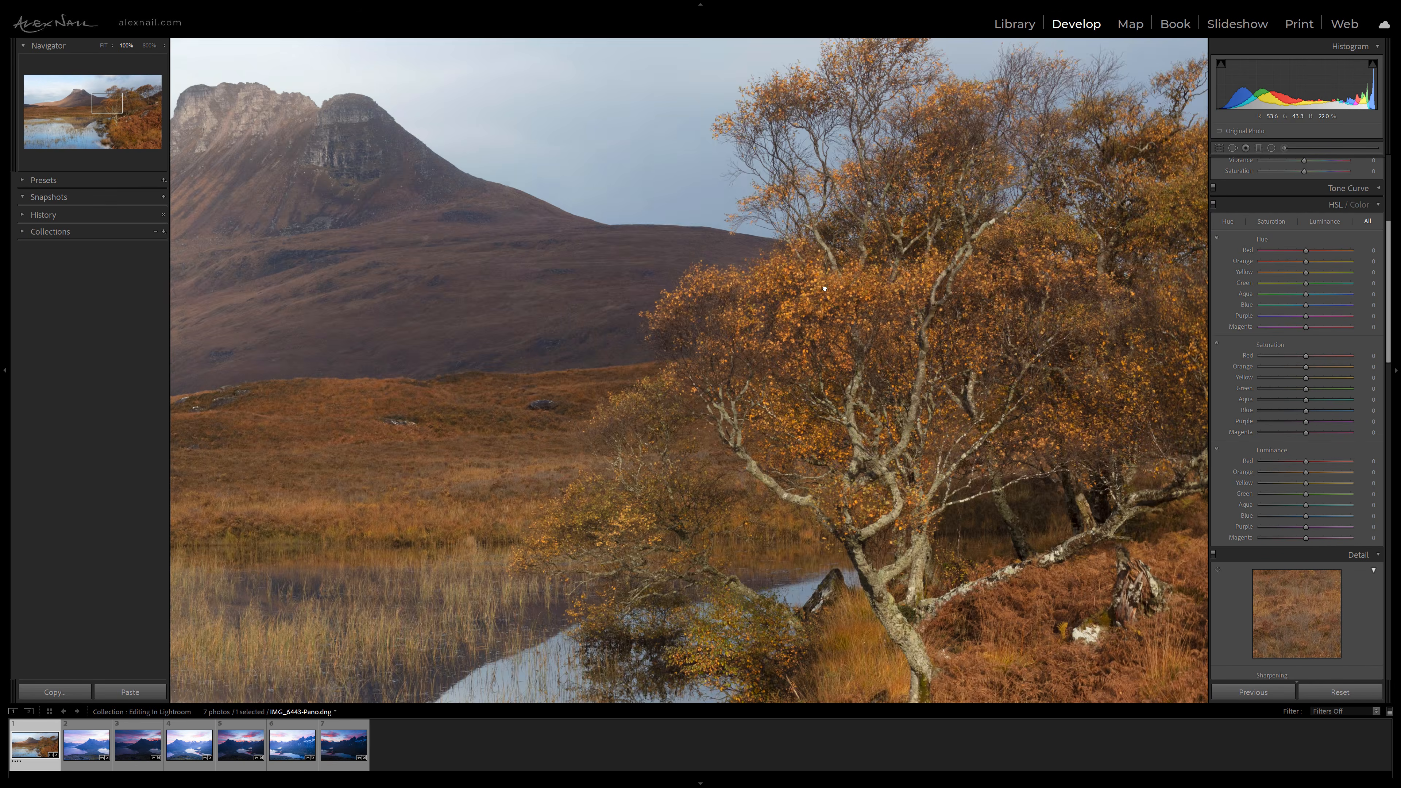
{"action": "left_click", "coordinate": [878, 308]}
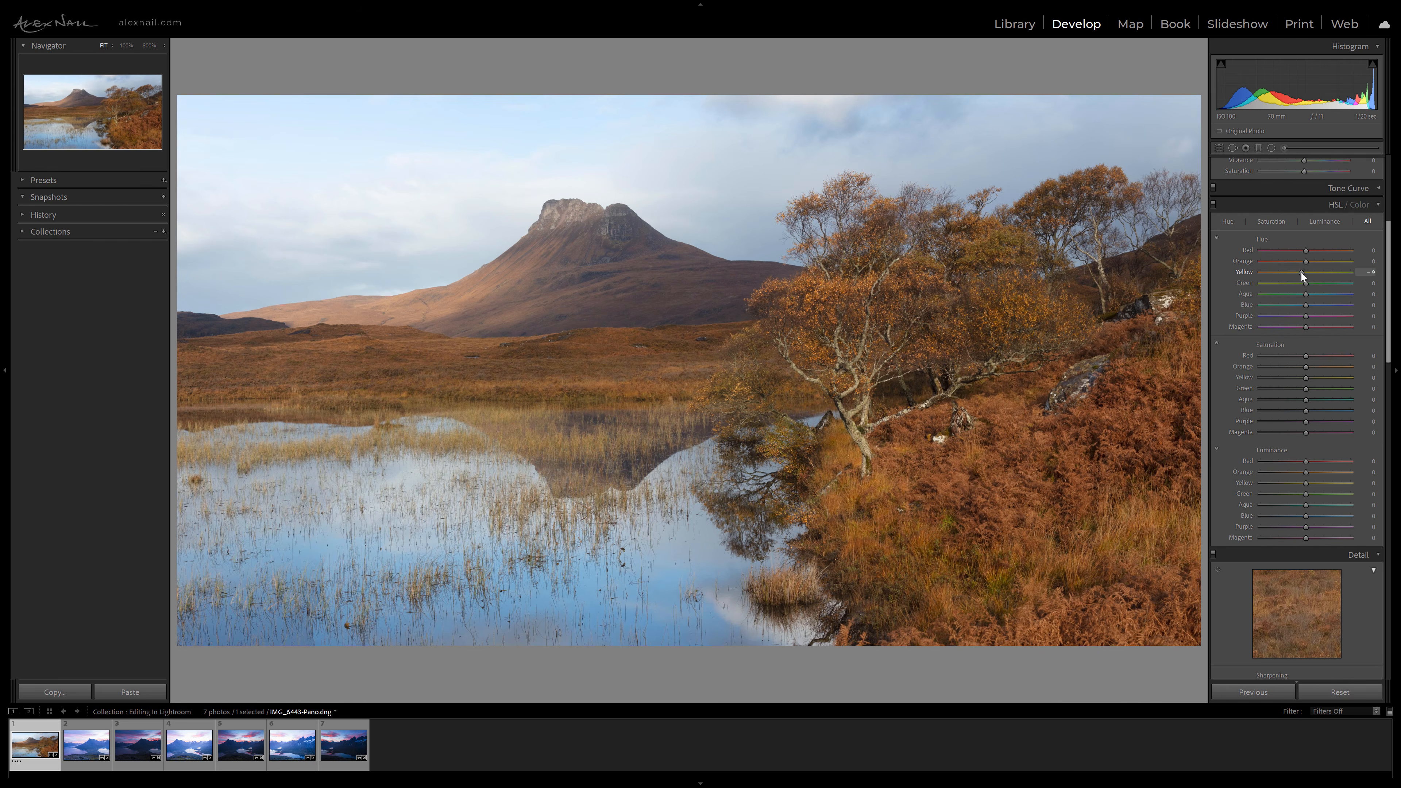
{"action": "left_click_drag", "start_coordinate": [1296, 272], "coordinate": [1302, 261]}
{"action": "double_click", "coordinate": [1248, 261]}
Step: Try lowering the luminance of Blue to -13 and Aqua to -25, and reset both
{"action": "left_click_drag", "start_coordinate": [1305, 516], "coordinate": [1295, 506]}
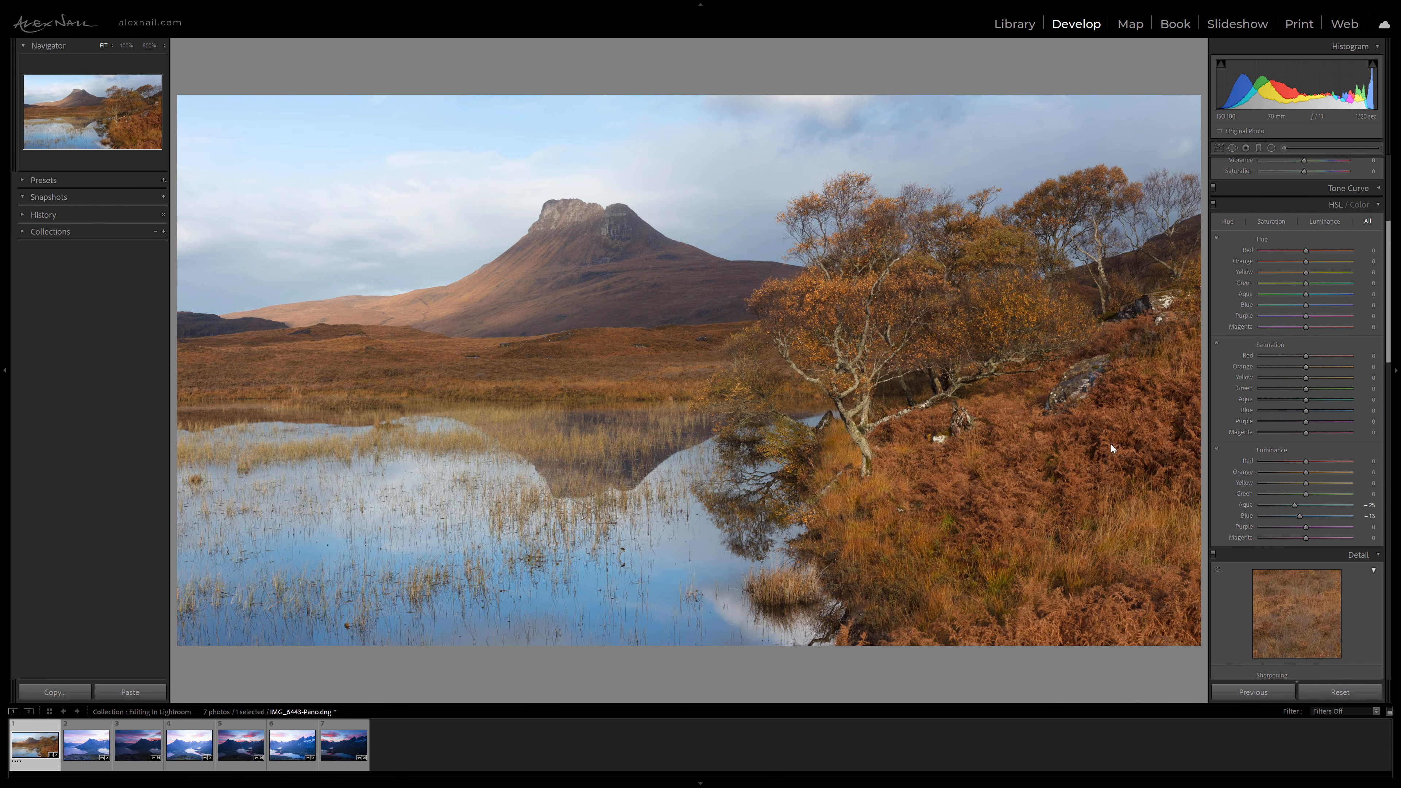
{"action": "double_click", "coordinate": [1247, 516]}
{"action": "double_click", "coordinate": [1248, 505]}
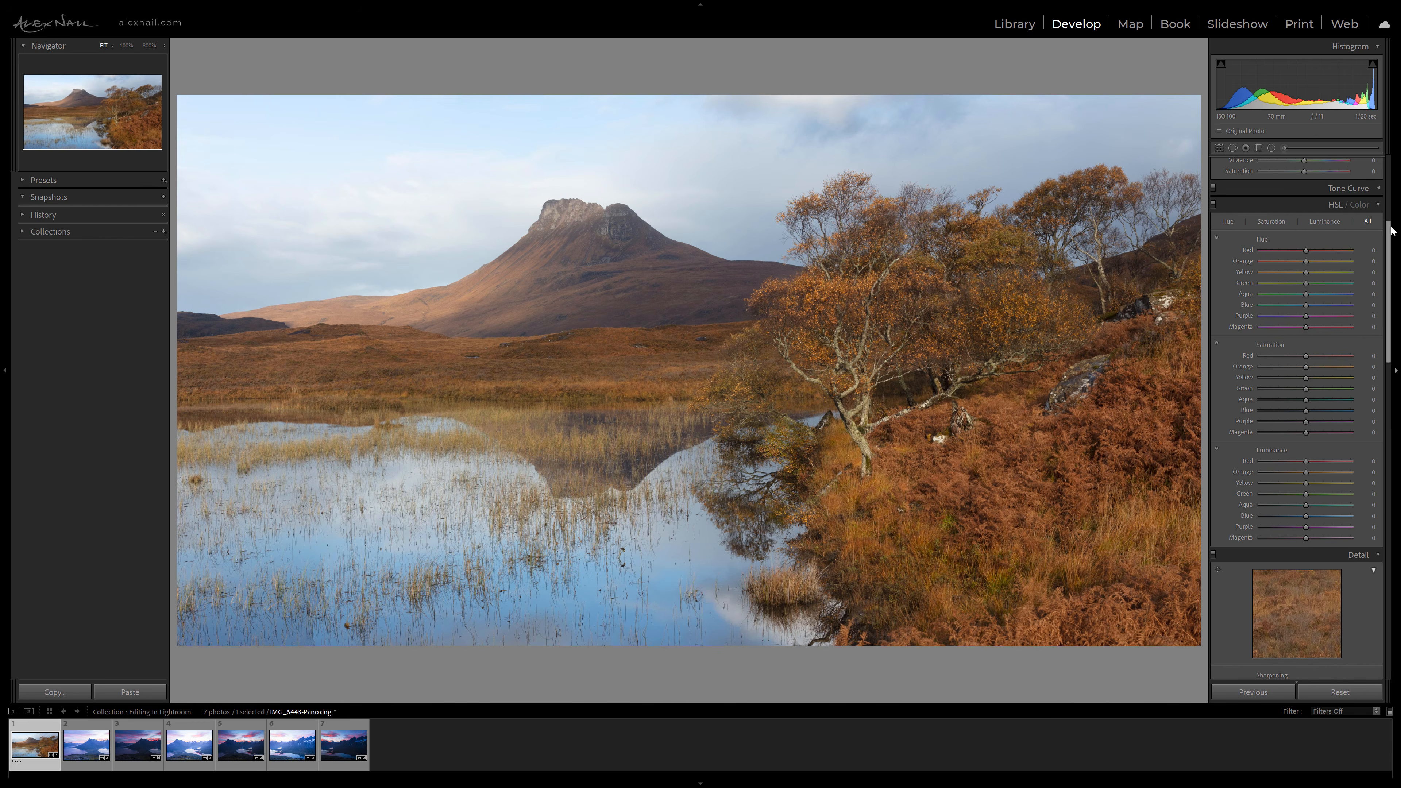
Step: Collapse the HSL / Color section
{"action": "left_click", "coordinate": [1378, 206]}
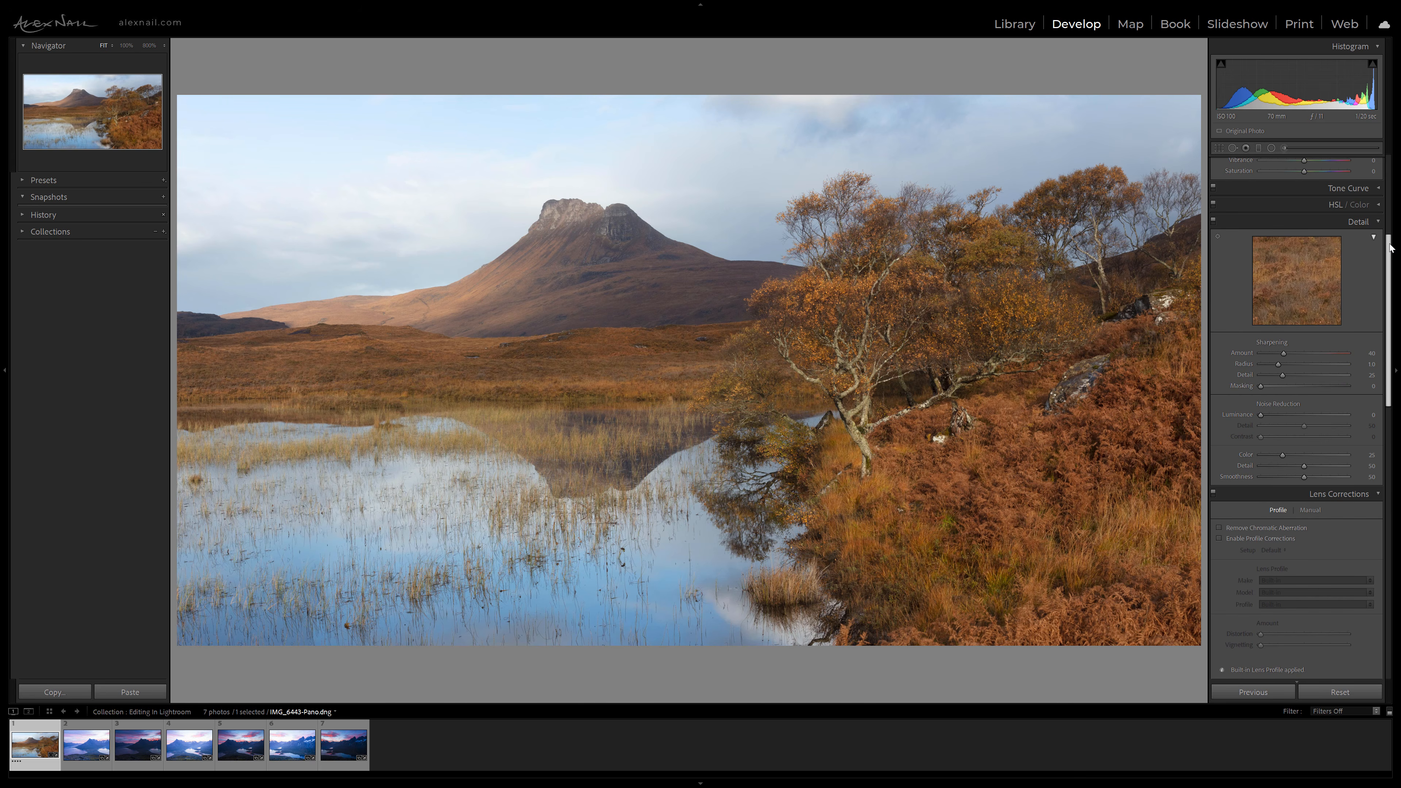
{"action": "scroll", "coordinate": [1372, 362], "scroll_direction": "up", "scroll_amount": 1}
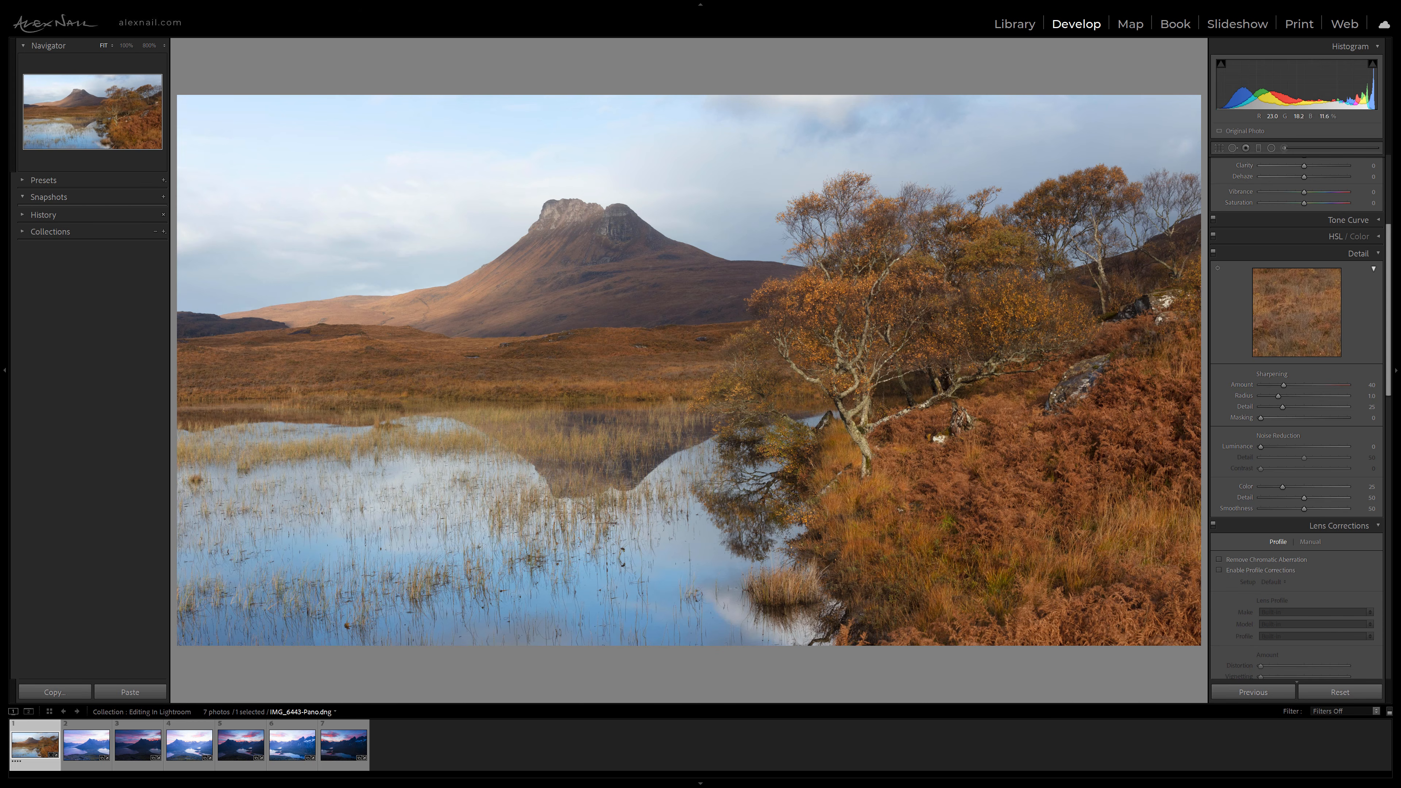
Step: Try different sharpening amounts and radius while inspecting the tree's upper branches at 100%, and reset the sharpening Amount
{"action": "left_click_drag", "start_coordinate": [864, 236], "coordinate": [828, 355]}
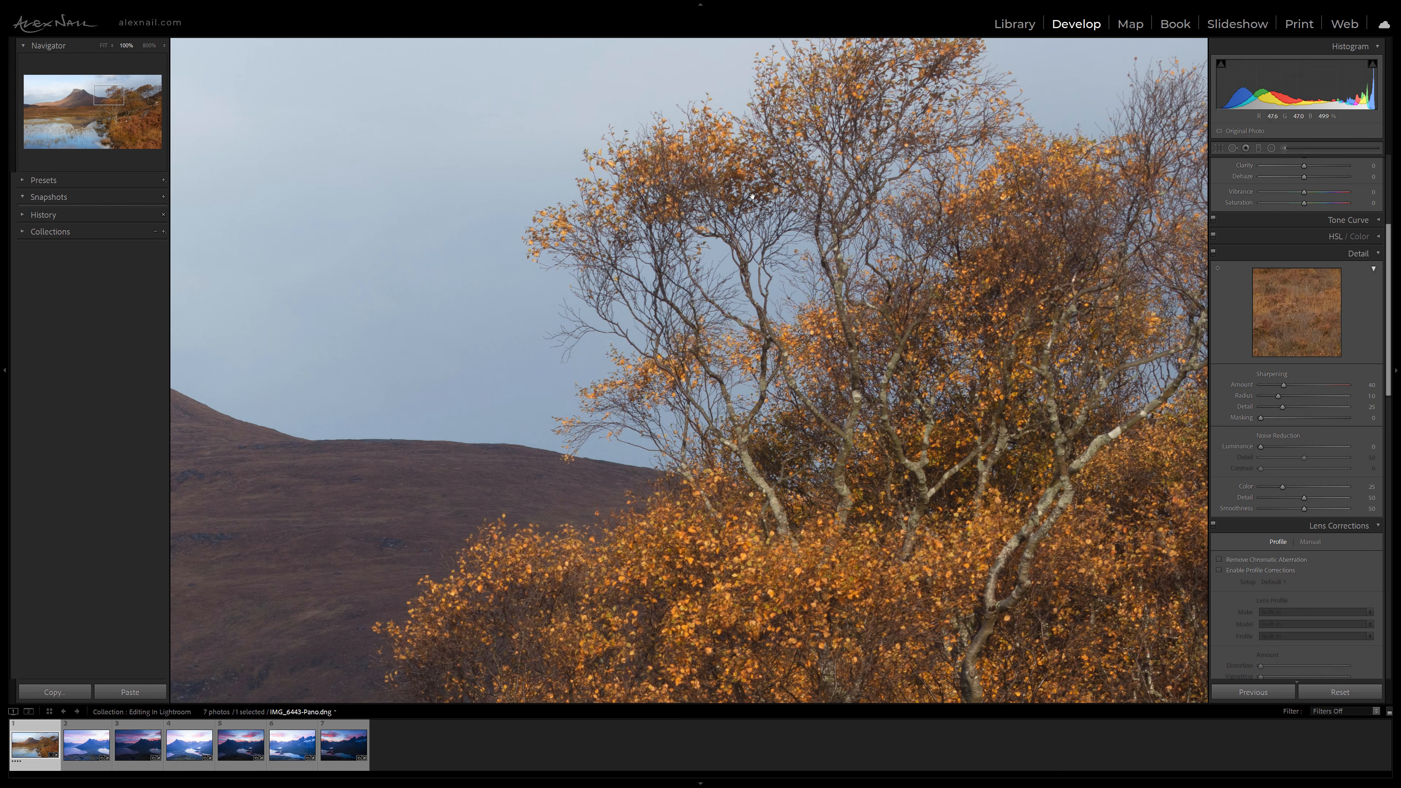
{"action": "left_click_drag", "start_coordinate": [1291, 384], "coordinate": [1293, 385]}
{"action": "left_click_drag", "start_coordinate": [1295, 384], "coordinate": [1291, 384]}
{"action": "left_click_drag", "start_coordinate": [1288, 397], "coordinate": [1277, 394]}
{"action": "left_click_drag", "start_coordinate": [1290, 384], "coordinate": [1349, 384]}
{"action": "left_click", "coordinate": [1278, 418]}
{"action": "double_click", "coordinate": [1245, 384]}
Step: Collapse the Detail section and enable Remove Chromatic Aberration in the lens corrections
{"action": "left_click", "coordinate": [1362, 253]}
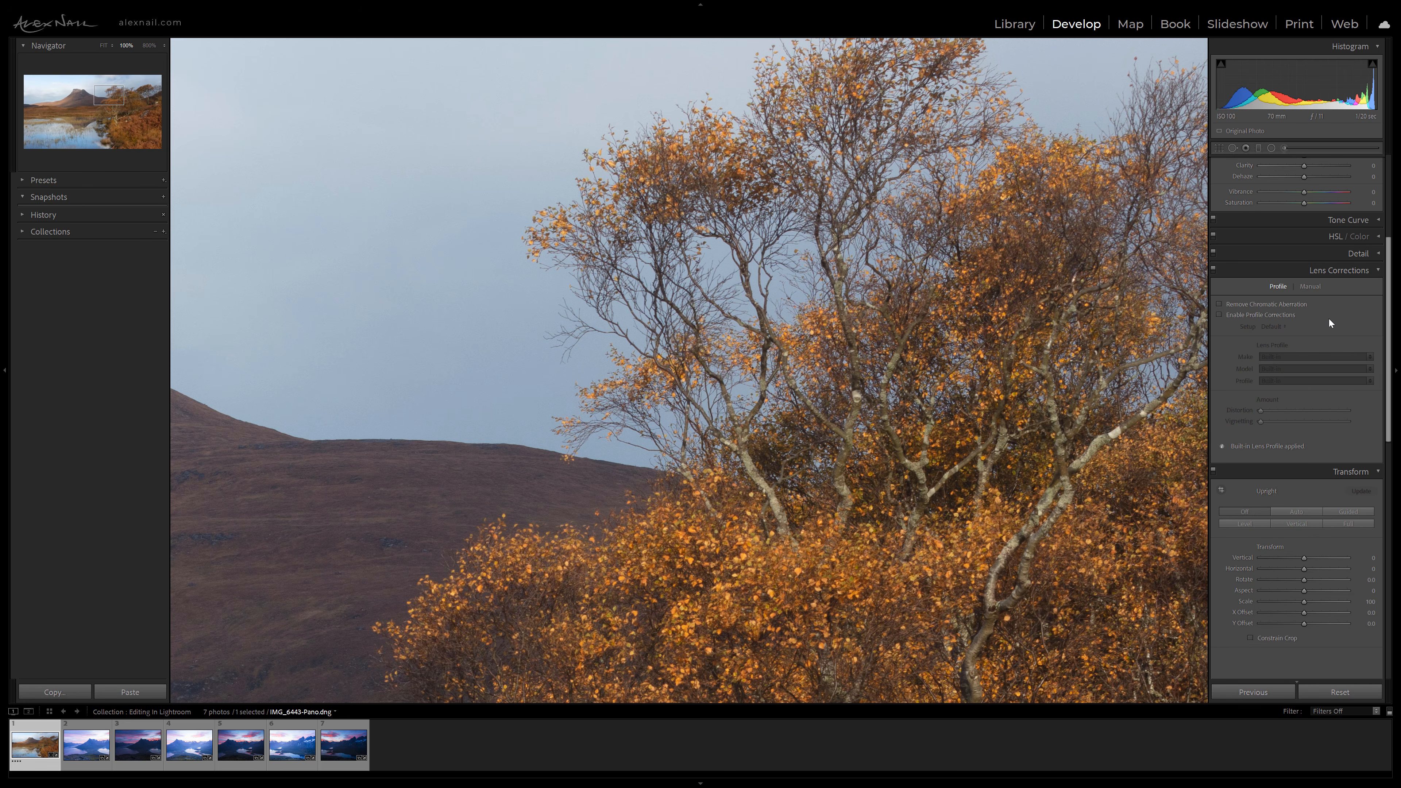
{"action": "left_click", "coordinate": [1220, 304]}
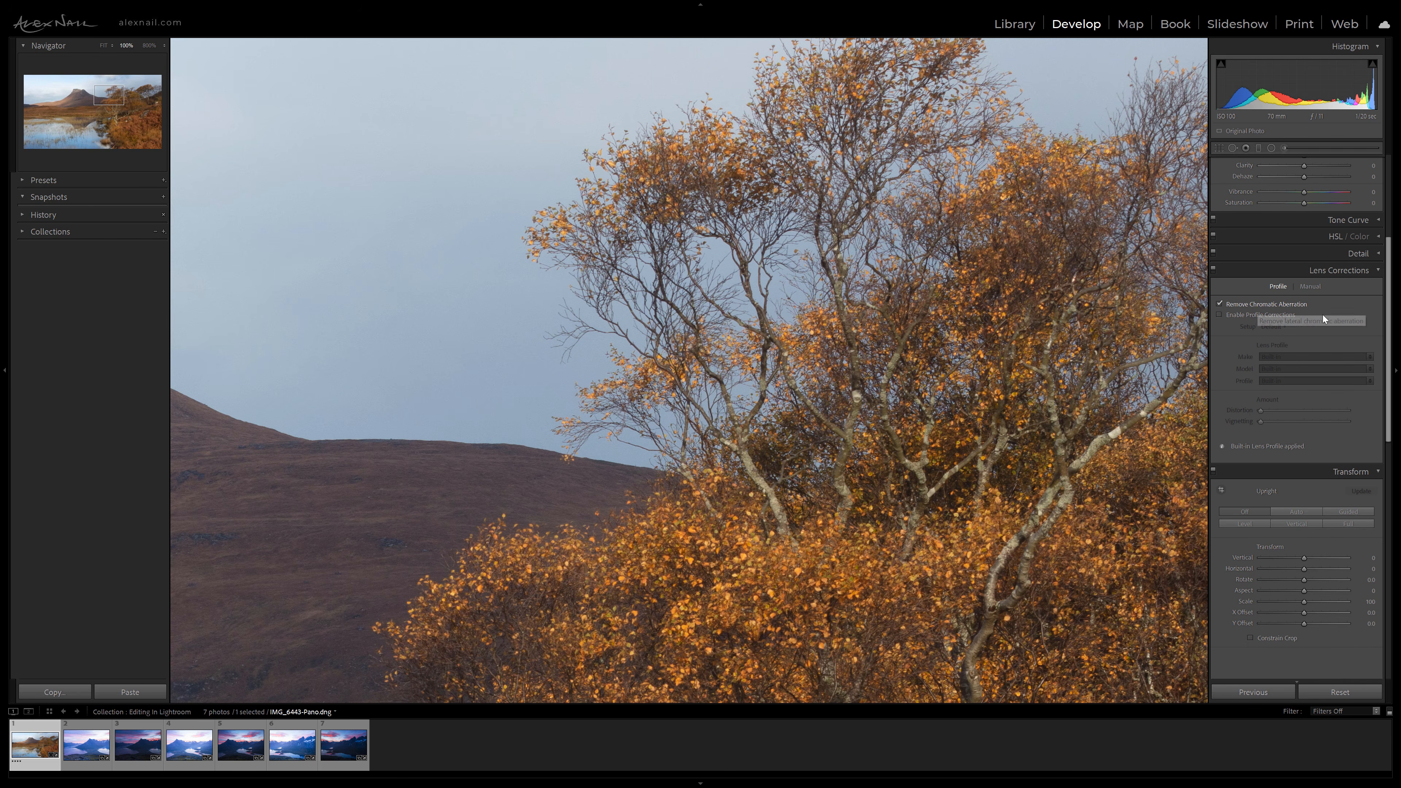
{"action": "left_click", "coordinate": [711, 338]}
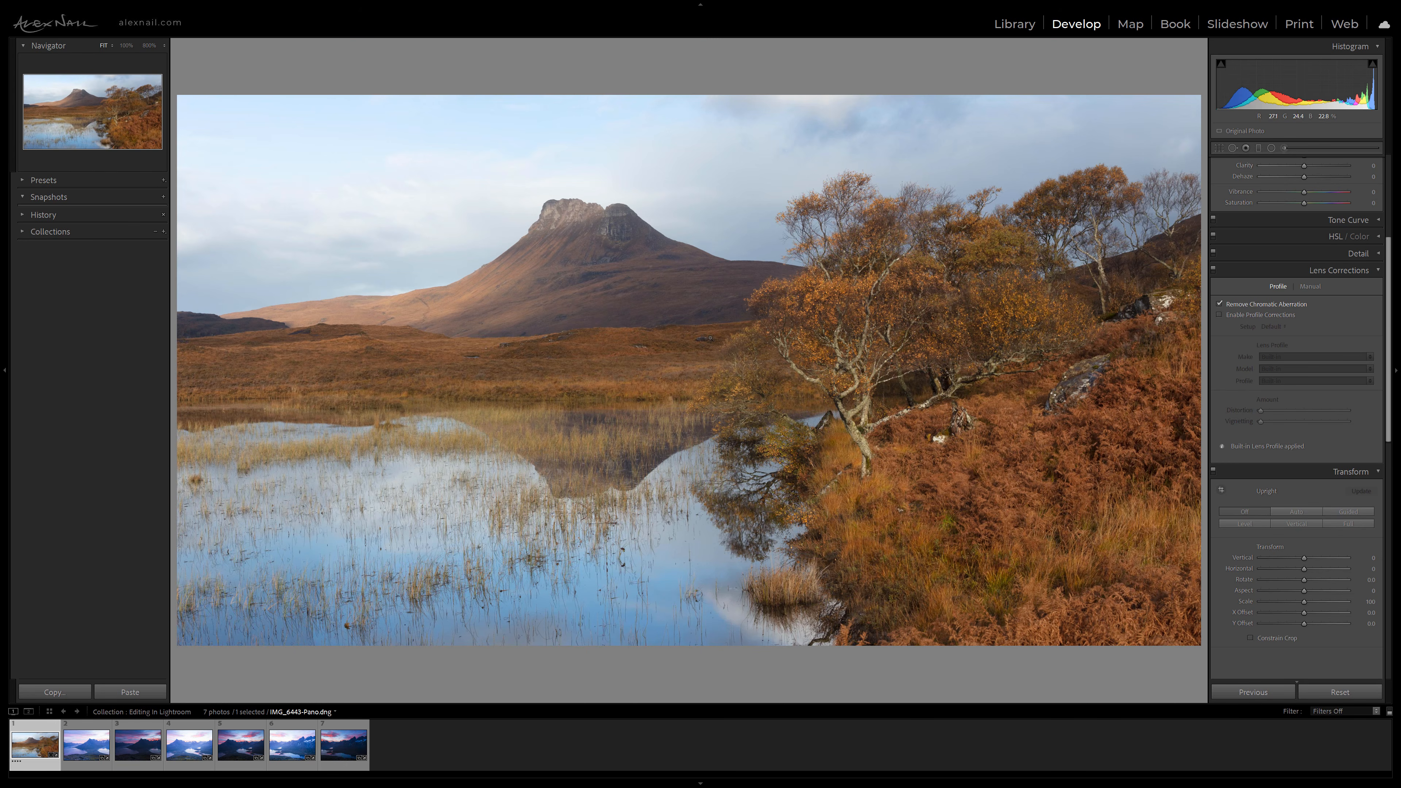
Step: Compare the whole photo with and without Enable Profile Corrections, leaving the profile correction off
{"action": "left_click", "coordinate": [1219, 315]}
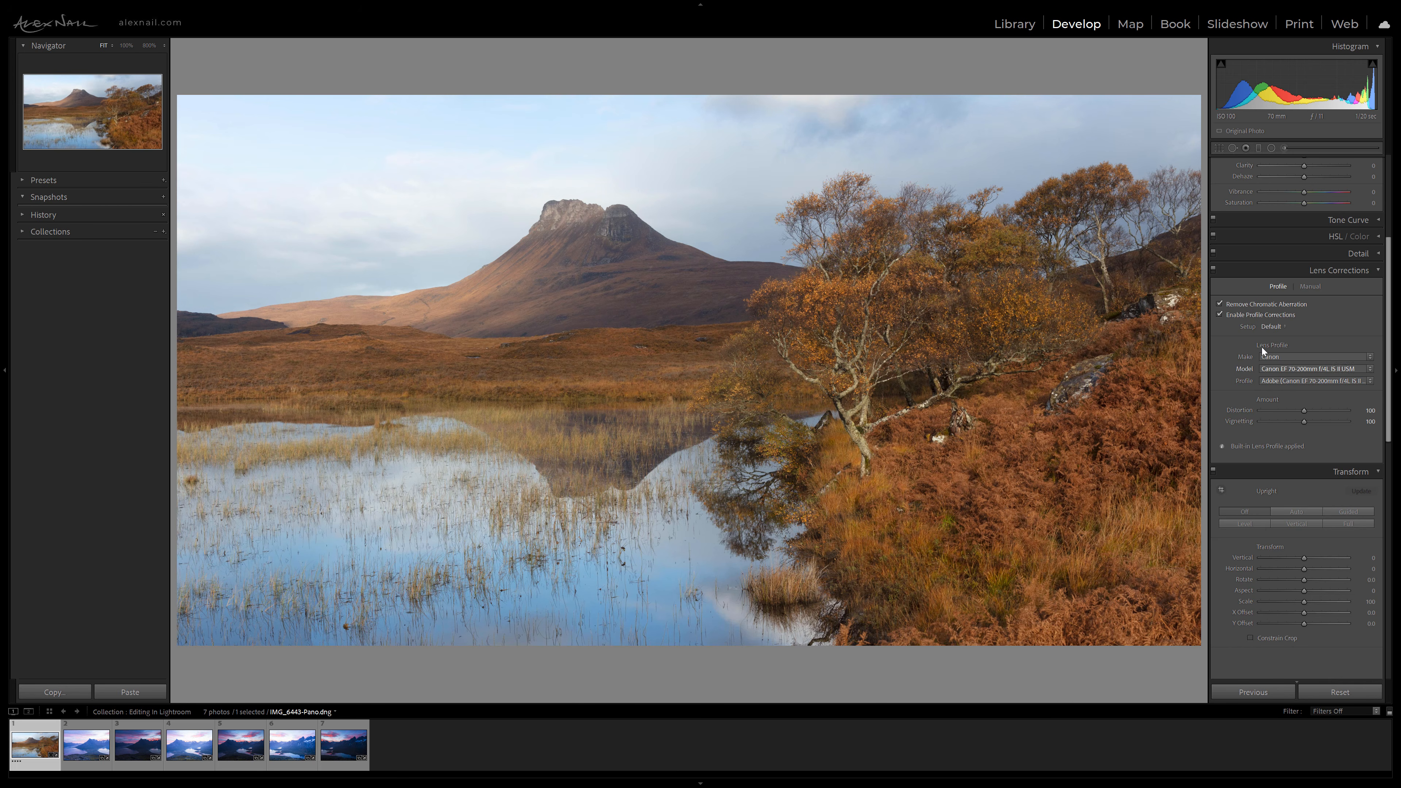
{"action": "left_click", "coordinate": [1220, 314]}
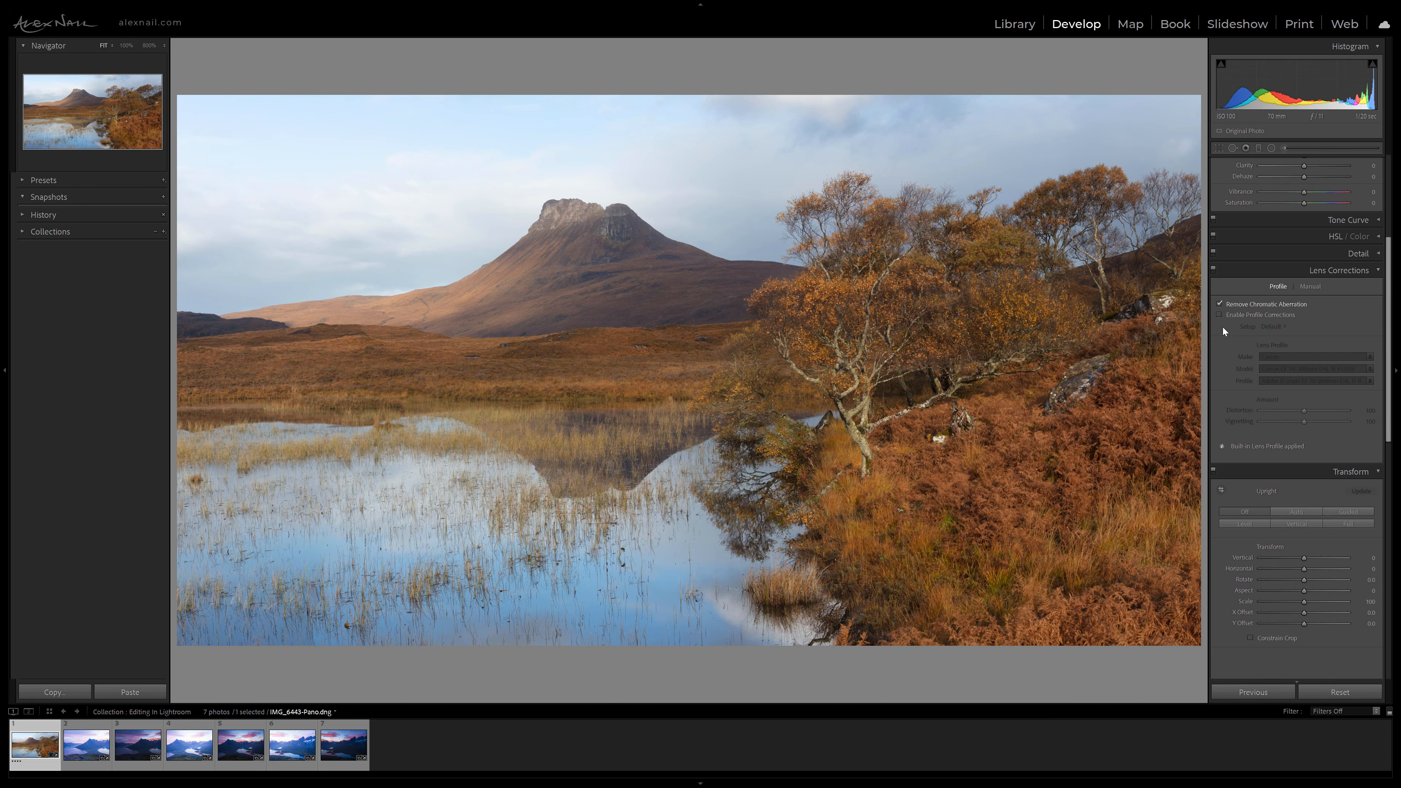
{"action": "left_click", "coordinate": [1218, 314]}
{"action": "left_click", "coordinate": [1218, 314]}
{"action": "left_click", "coordinate": [1219, 314]}
{"action": "left_click", "coordinate": [1218, 314]}
Step: Apply a Guided Upright correction with two near-vertical guides, one beside the mountain and one through the large tree
{"action": "left_click_drag", "start_coordinate": [1397, 299], "coordinate": [1395, 415]}
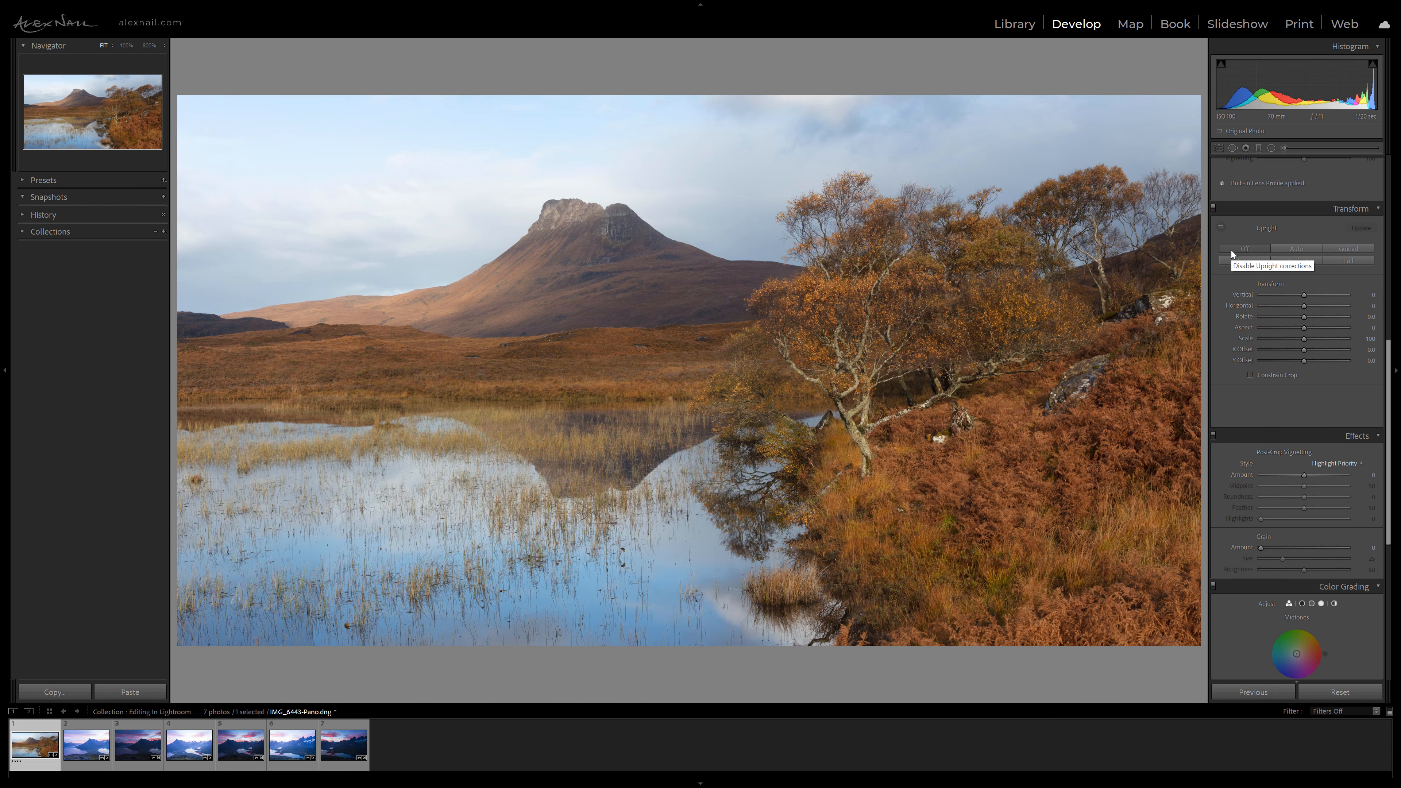
{"action": "left_click", "coordinate": [1220, 226]}
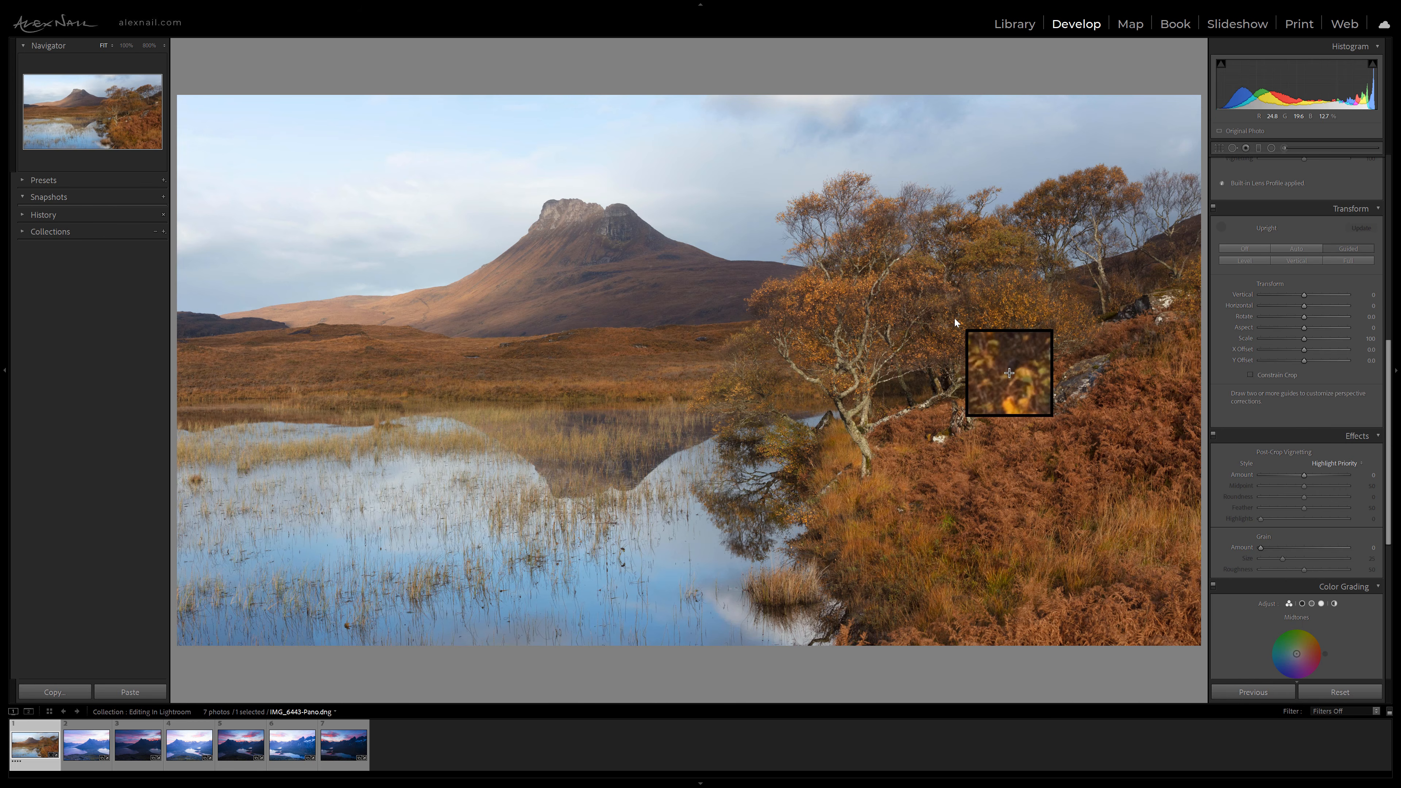
{"action": "left_click_drag", "start_coordinate": [383, 136], "coordinate": [419, 494]}
{"action": "left_click_drag", "start_coordinate": [892, 116], "coordinate": [829, 500]}
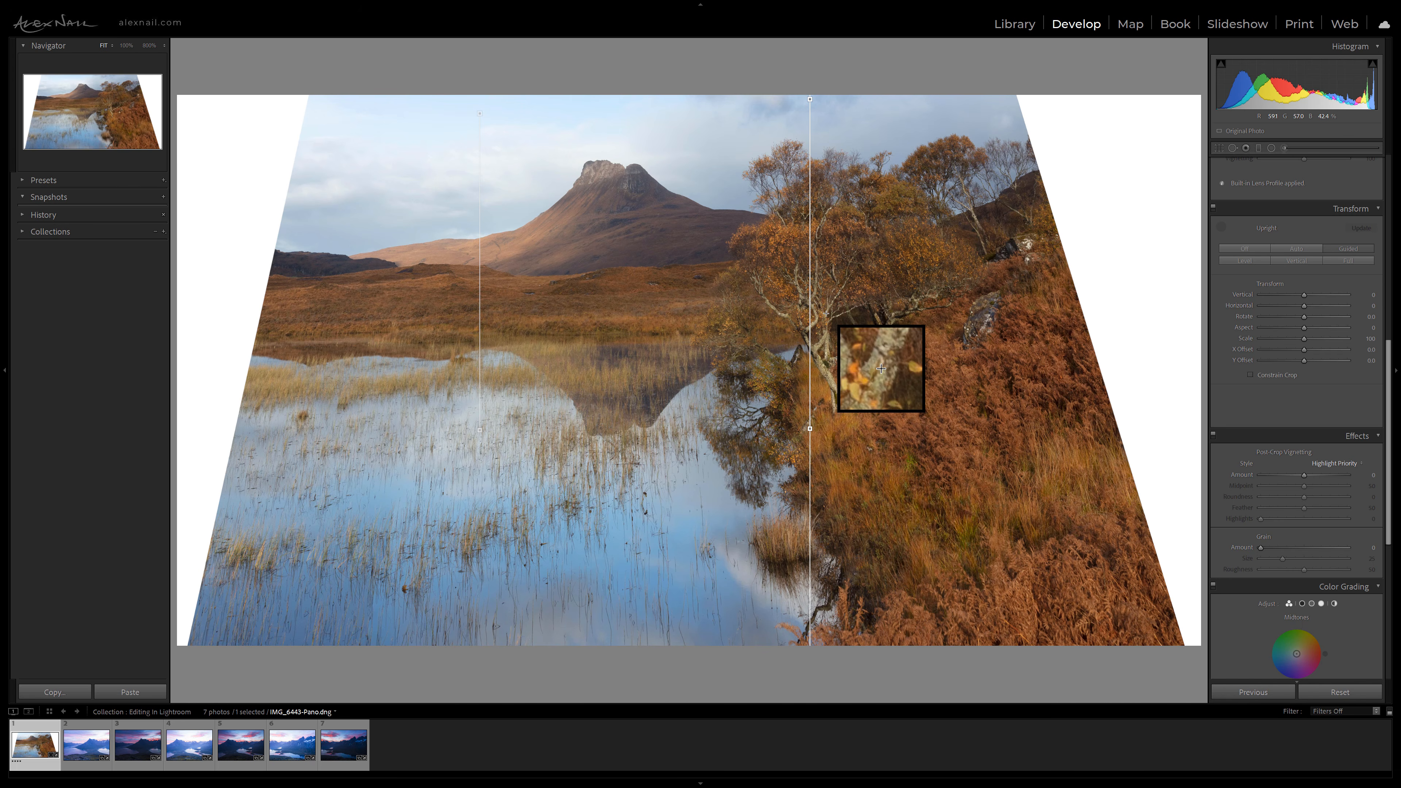
Step: Undo both Guided Upright guides on the panorama
{"action": "key", "text": "ctrl+z"}
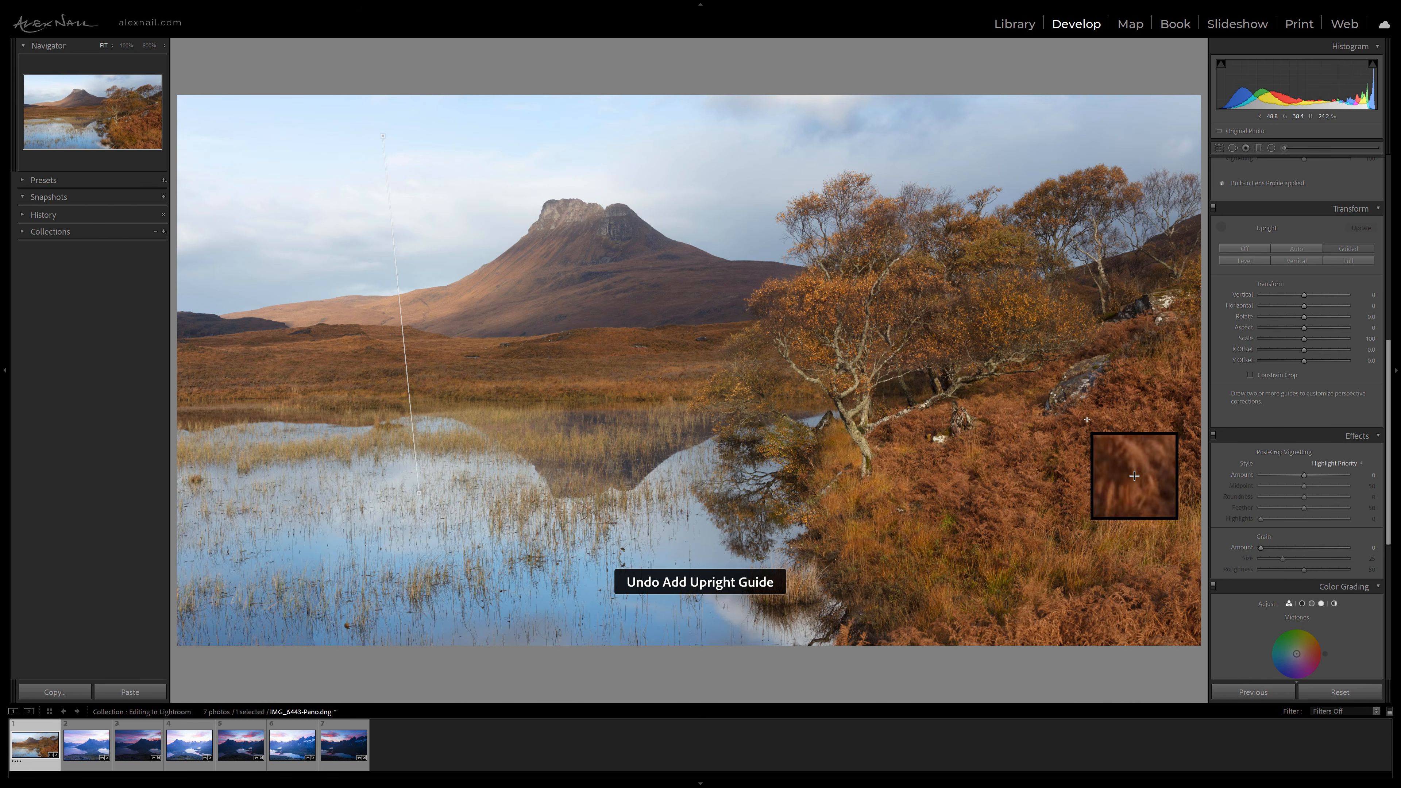
{"action": "key", "text": "ctrl+z"}
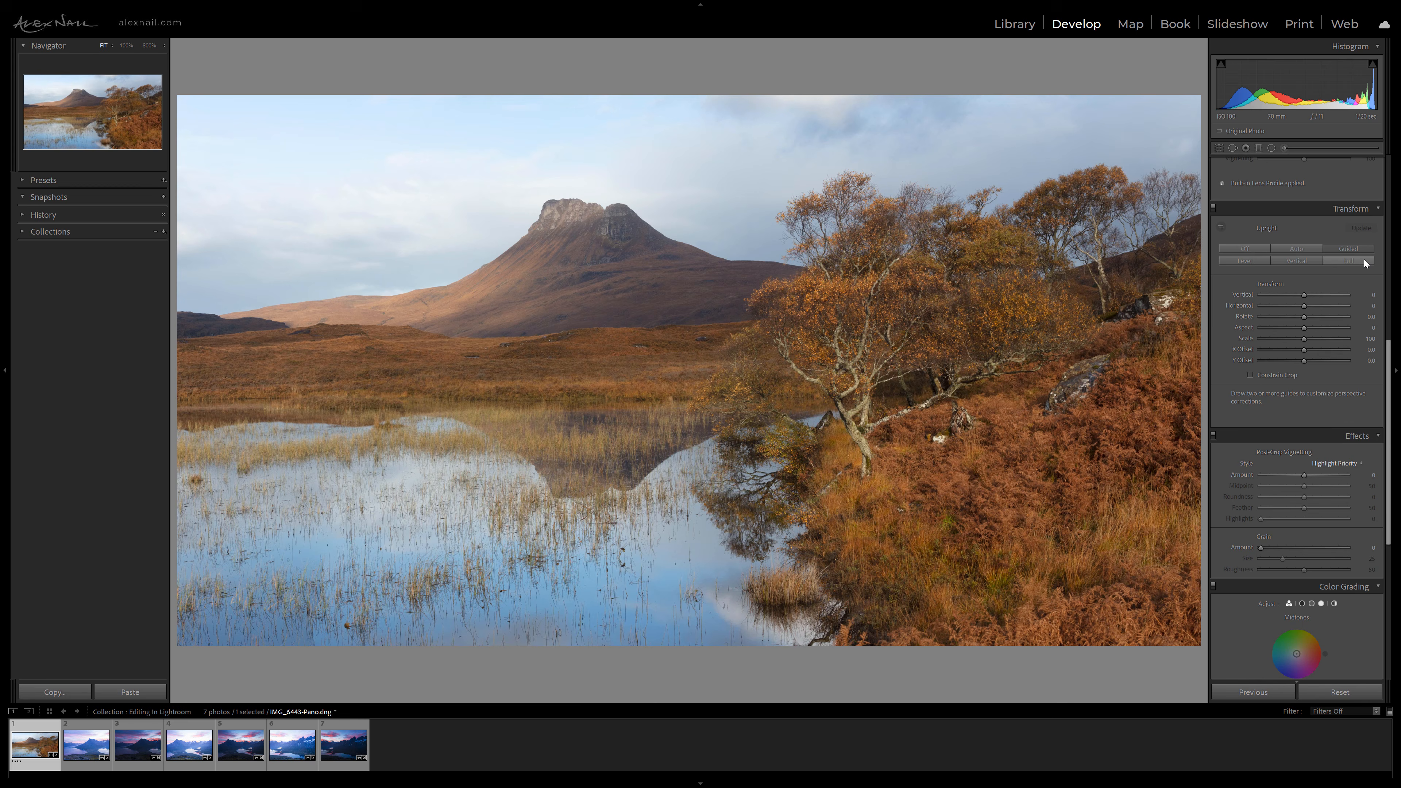
Step: Try a Vertical transform of -21 with a positive Horizontal transform, reset both, and collapse the Transform section
{"action": "mouse_move", "coordinate": [1301, 294]}
{"action": "left_mouse_down"}
{"action": "mouse_move", "coordinate": [1286, 297]}
{"action": "mouse_move", "coordinate": [1323, 306]}
{"action": "left_mouse_up"}
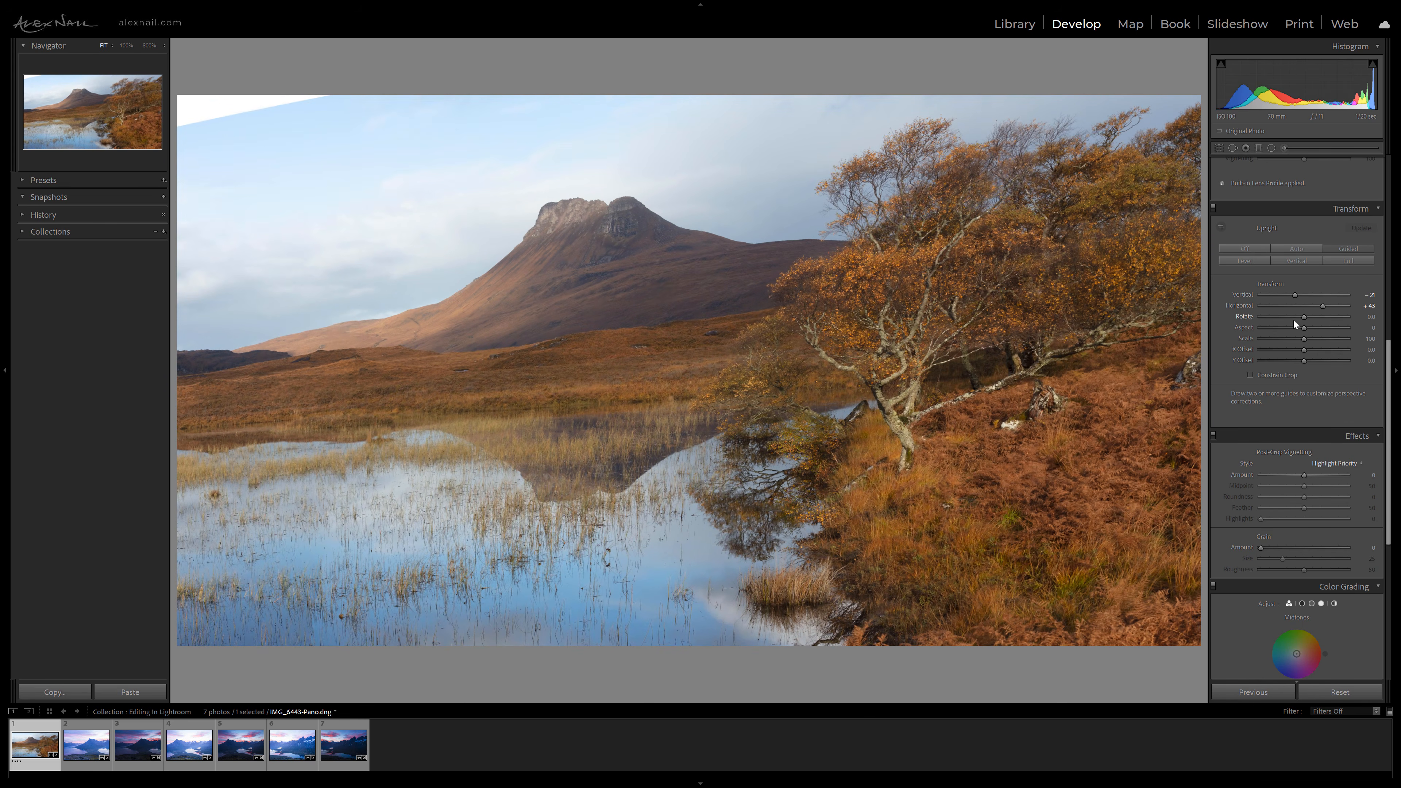
{"action": "double_click", "coordinate": [1247, 294]}
{"action": "double_click", "coordinate": [1246, 305]}
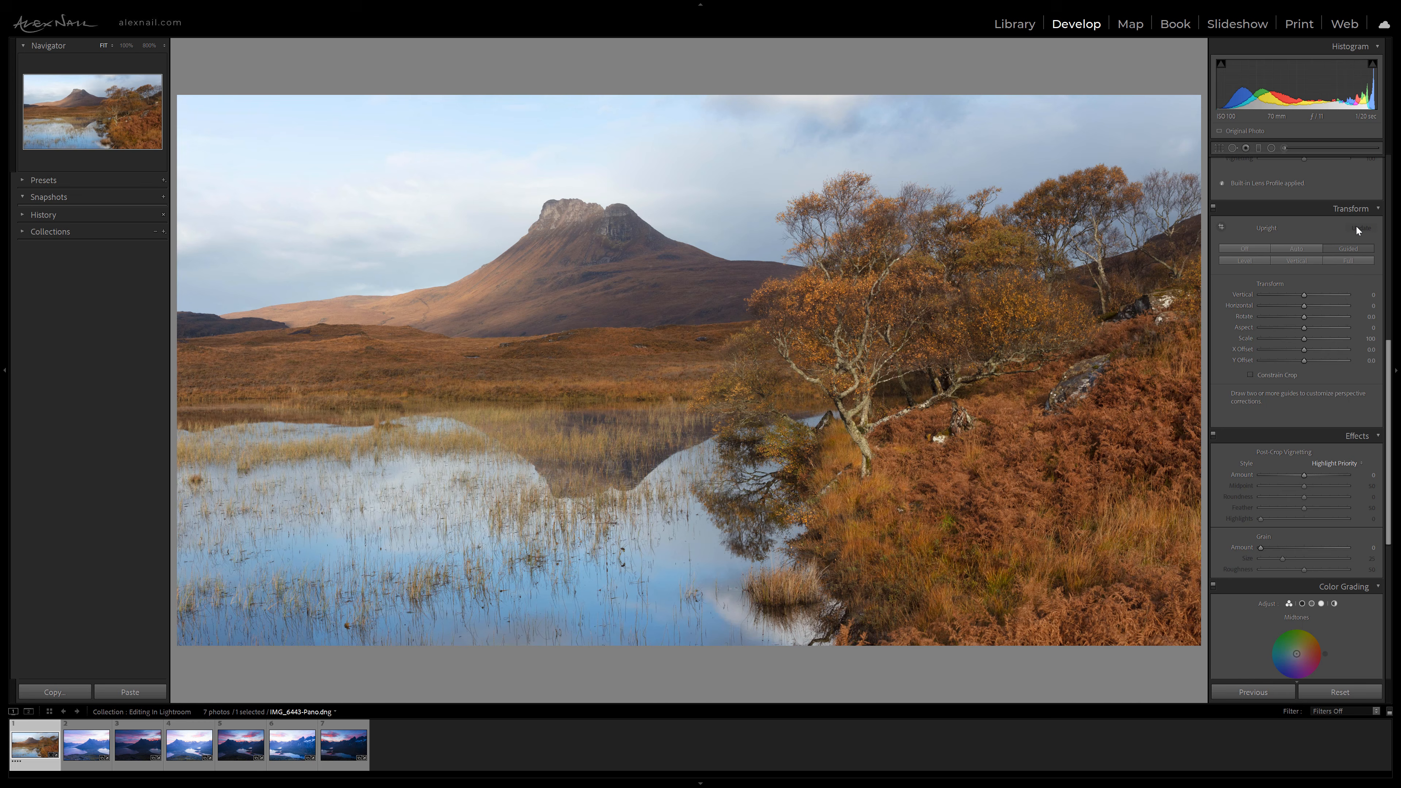
{"action": "left_click", "coordinate": [1360, 210]}
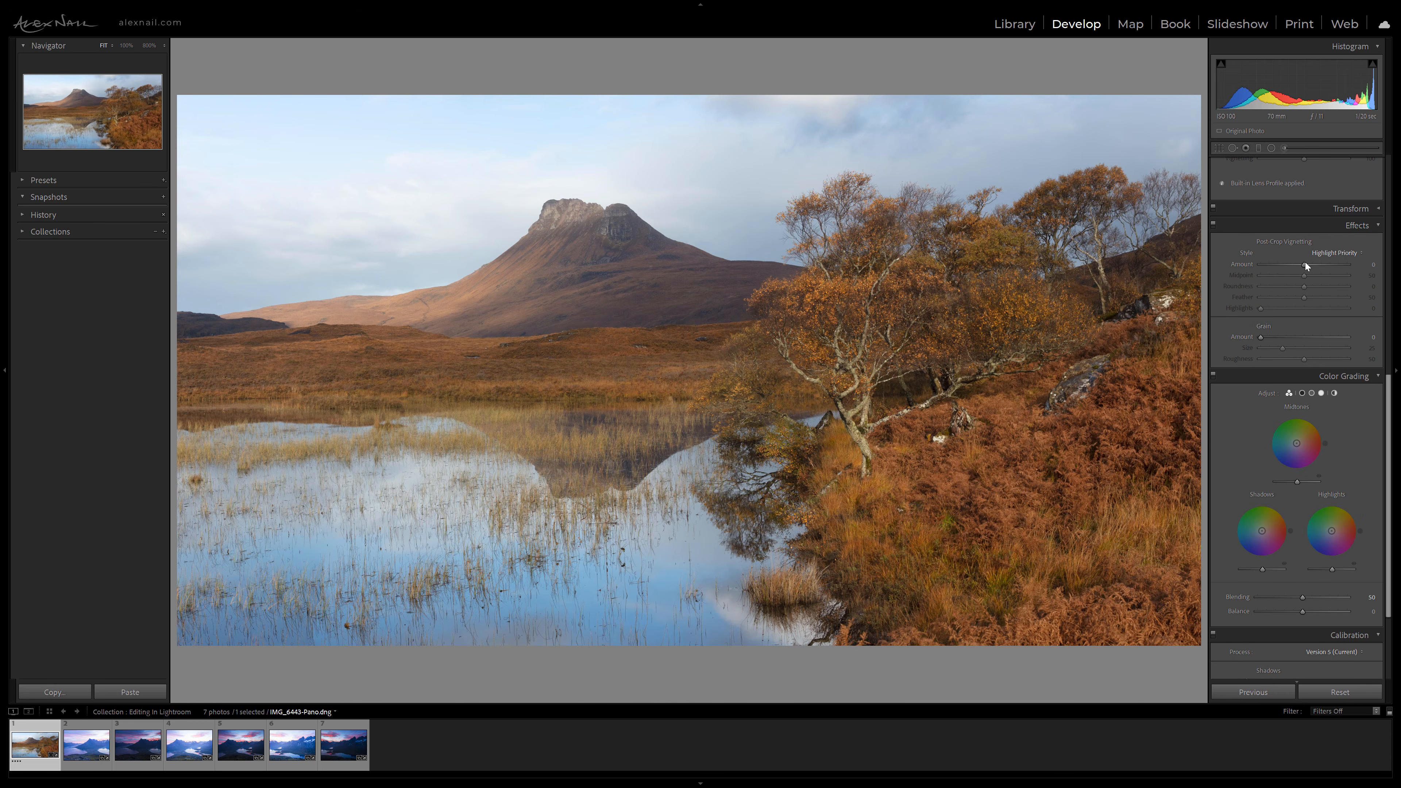
Step: Try a dark post-crop vignette with a Midpoint of 57, reset Amount and Midpoint, and collapse the Effects section
{"action": "mouse_move", "coordinate": [1305, 264]}
{"action": "left_mouse_down"}
{"action": "mouse_move", "coordinate": [1324, 260]}
{"action": "mouse_move", "coordinate": [1293, 258]}
{"action": "mouse_move", "coordinate": [1313, 274]}
{"action": "left_mouse_up"}
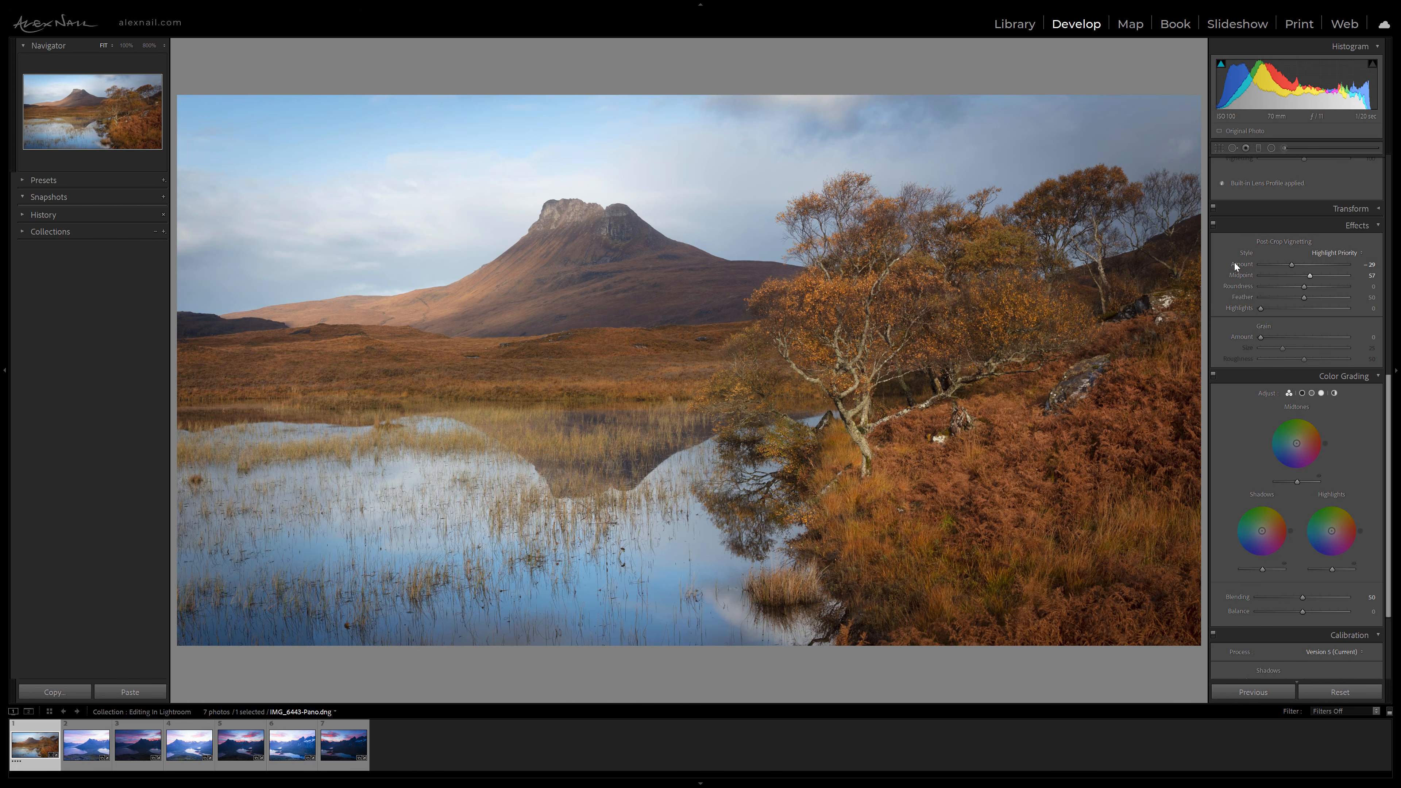
{"action": "double_click", "coordinate": [1245, 276]}
{"action": "double_click", "coordinate": [1248, 266]}
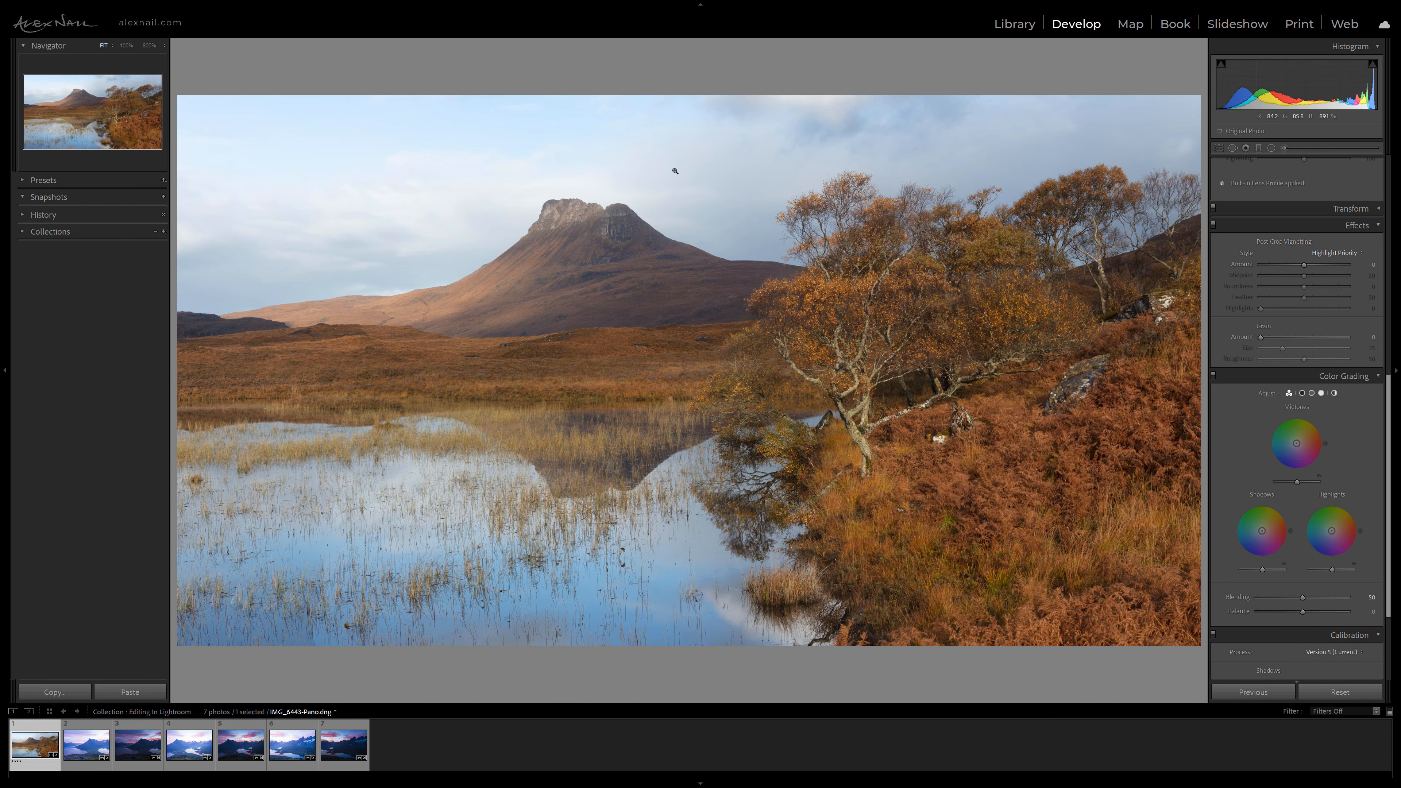
{"action": "left_click", "coordinate": [1365, 229]}
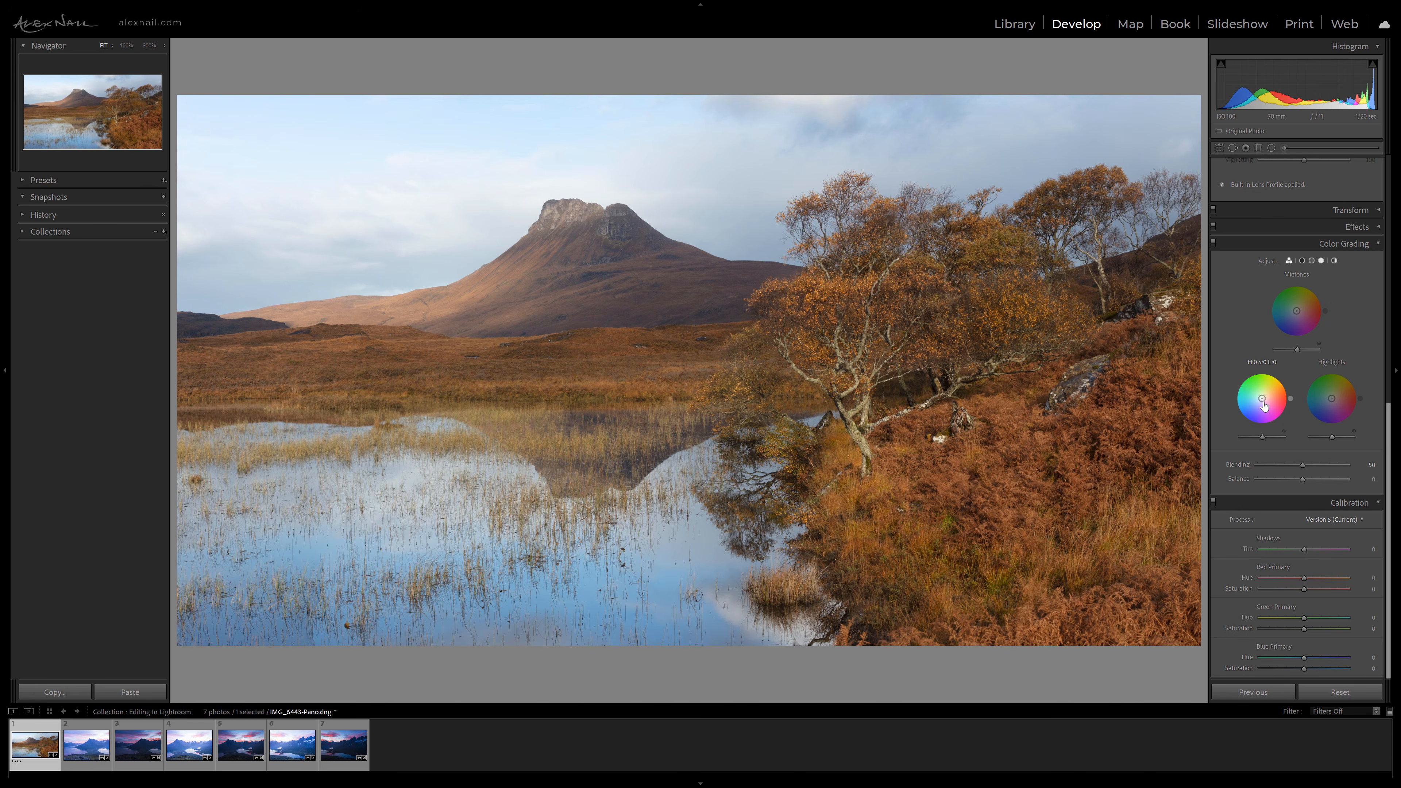
Step: Try tinting the shadows blue and the midtones orange with Color Grading, reset both wheels, and collapse the section
{"action": "left_click_drag", "start_coordinate": [1263, 402], "coordinate": [1255, 403]}
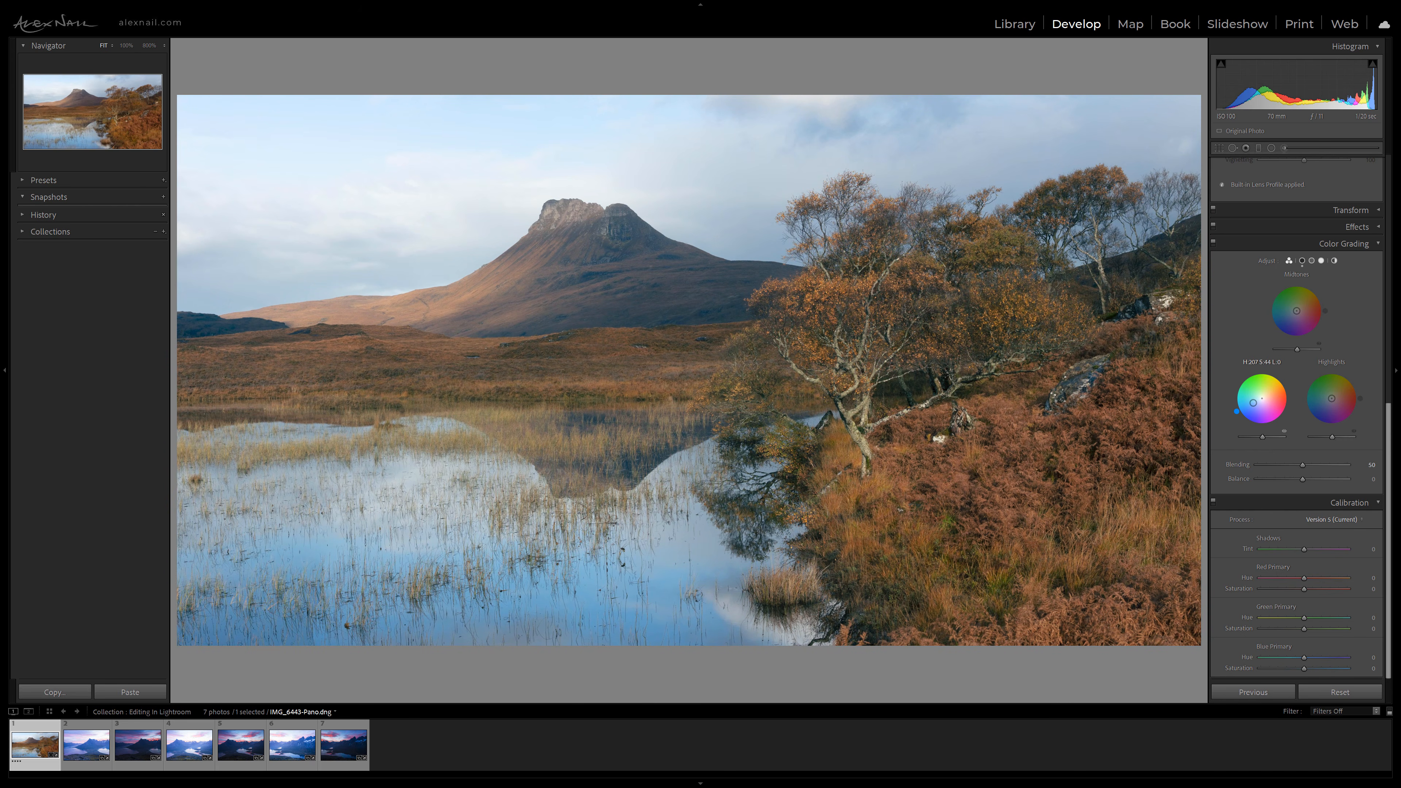
{"action": "left_click_drag", "start_coordinate": [1253, 403], "coordinate": [1255, 402]}
{"action": "left_click_drag", "start_coordinate": [1297, 313], "coordinate": [1301, 306]}
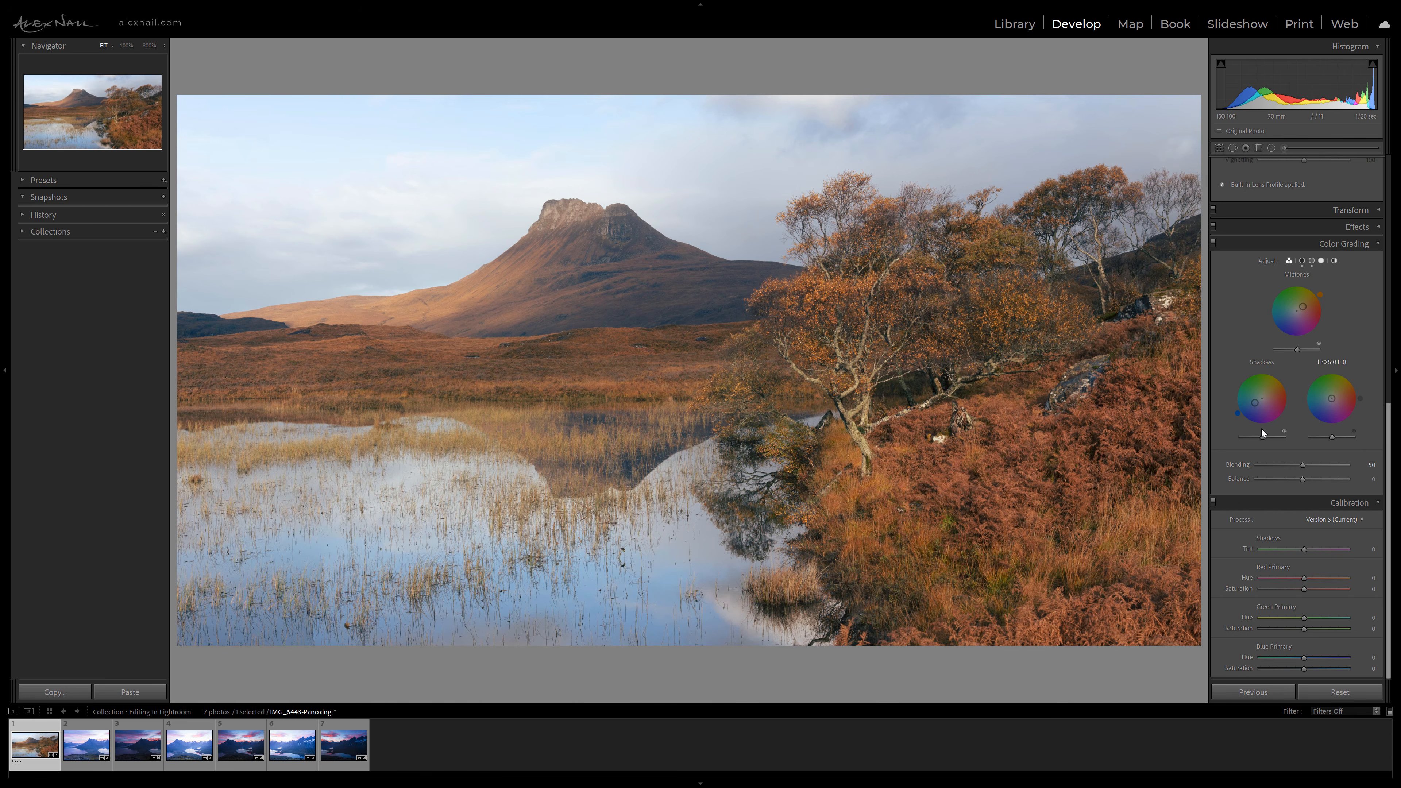
{"action": "double_click", "coordinate": [1255, 406]}
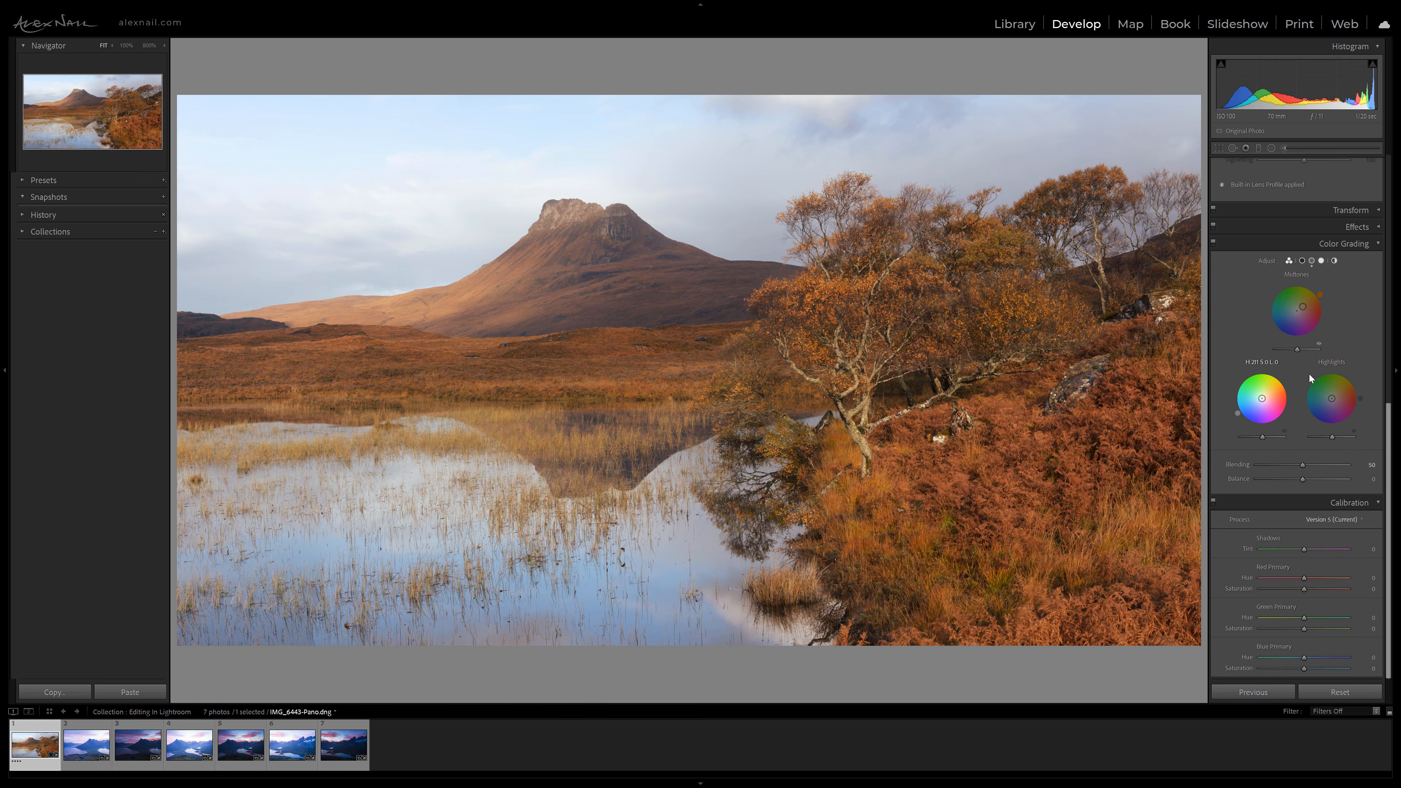
{"action": "left_click_drag", "start_coordinate": [1303, 311], "coordinate": [1300, 308]}
{"action": "double_click", "coordinate": [1300, 308]}
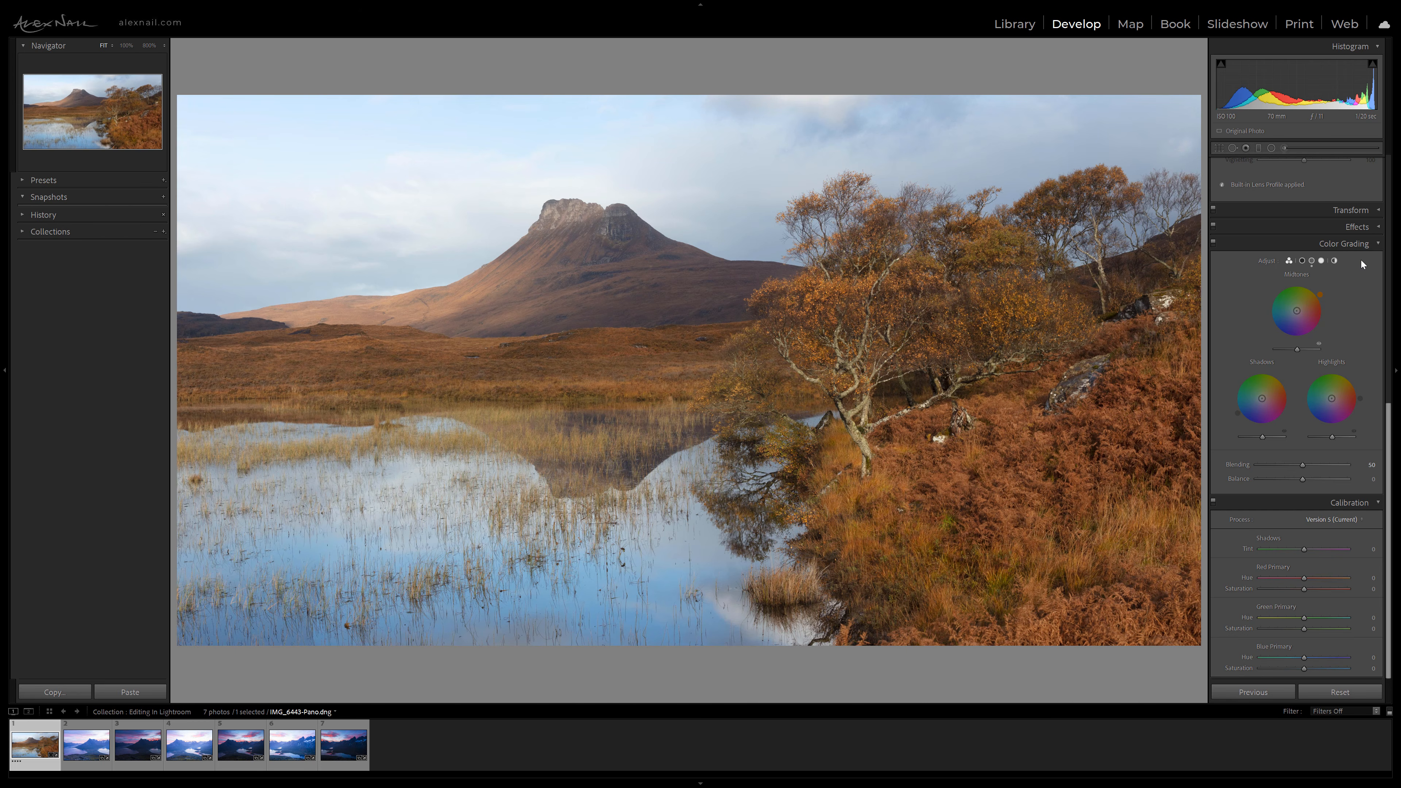
{"action": "left_click", "coordinate": [1369, 244]}
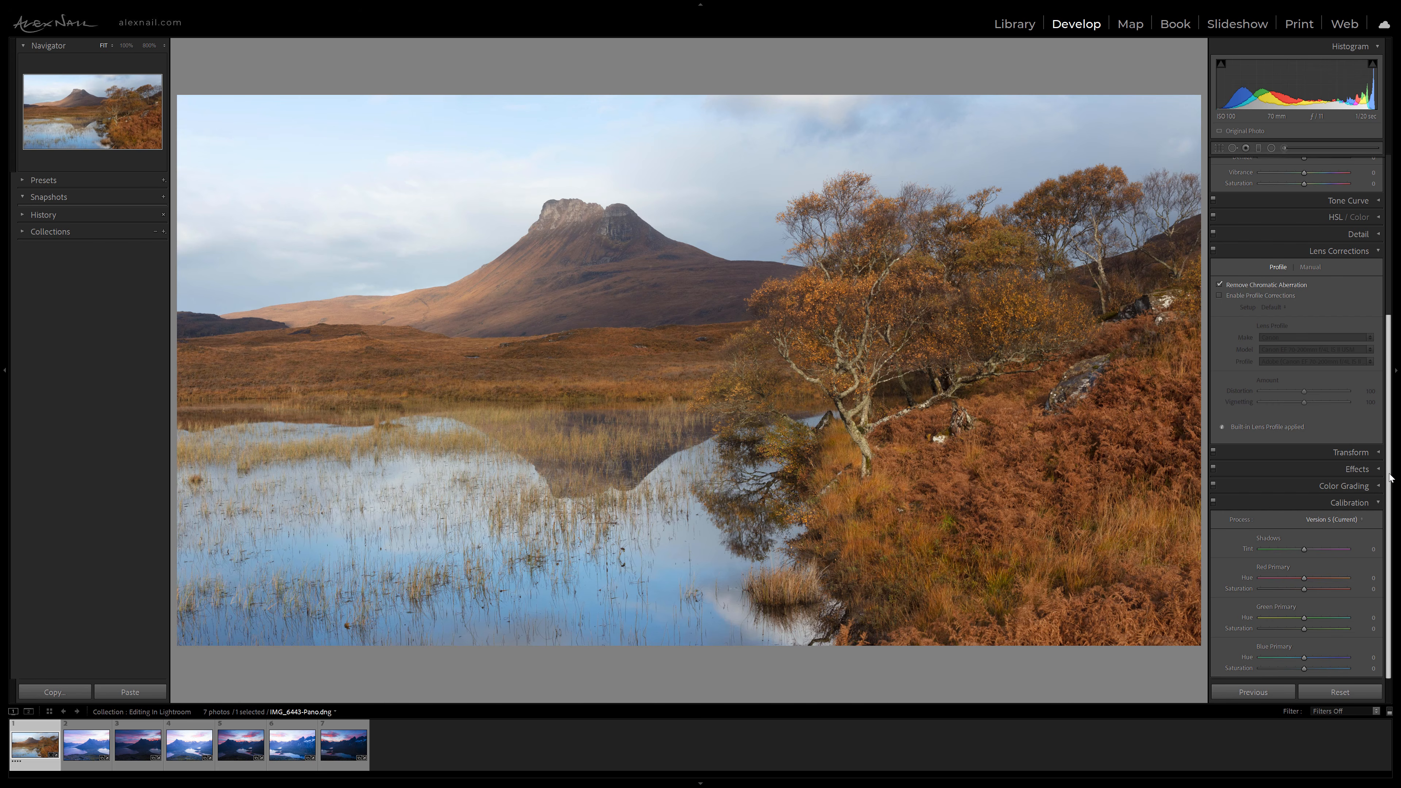
Step: Try Calibration shifts of the shadow tint and the red, green and blue primary hues, reset them, and collapse the section
{"action": "left_click_drag", "start_coordinate": [1370, 658], "coordinate": [1364, 657]}
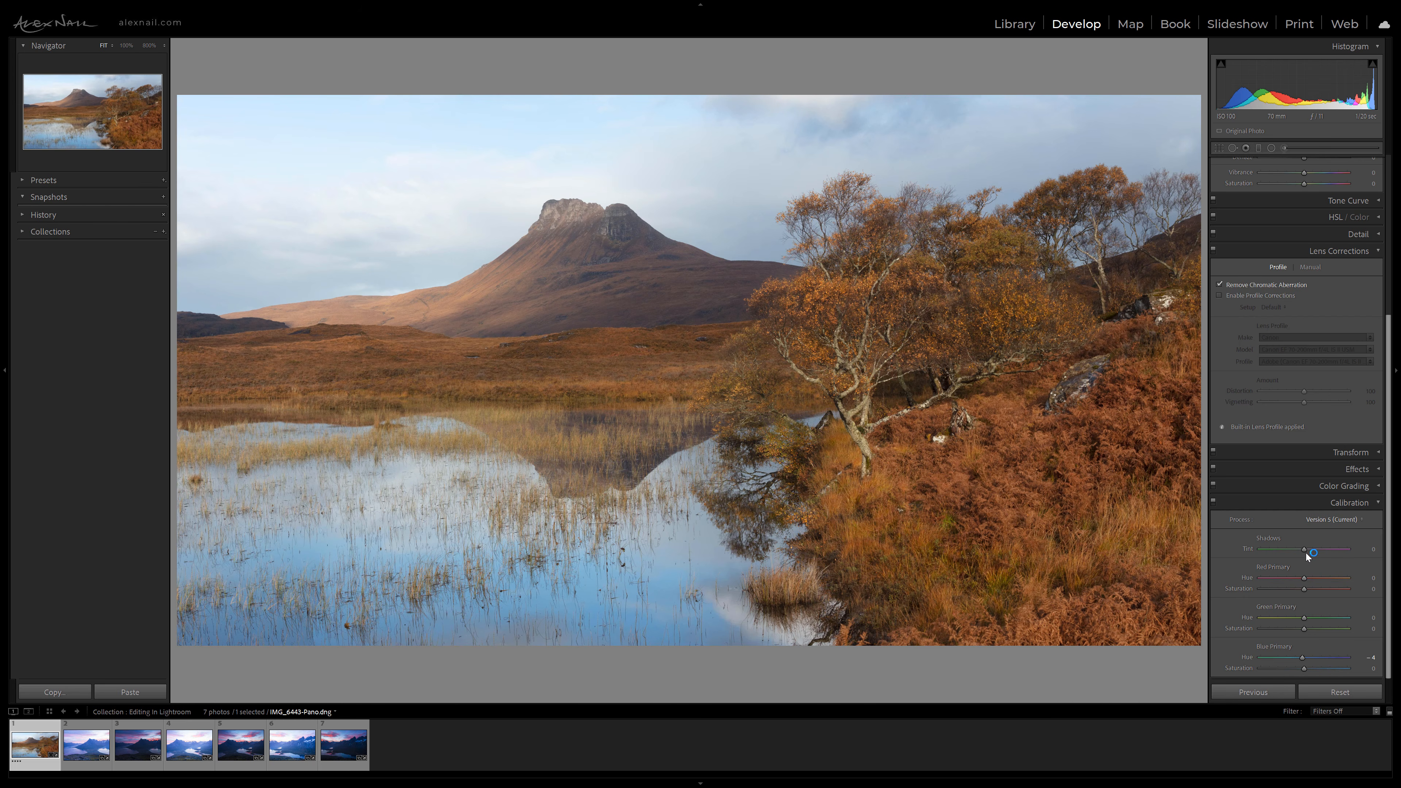
{"action": "left_click_drag", "start_coordinate": [1305, 549], "coordinate": [1297, 578]}
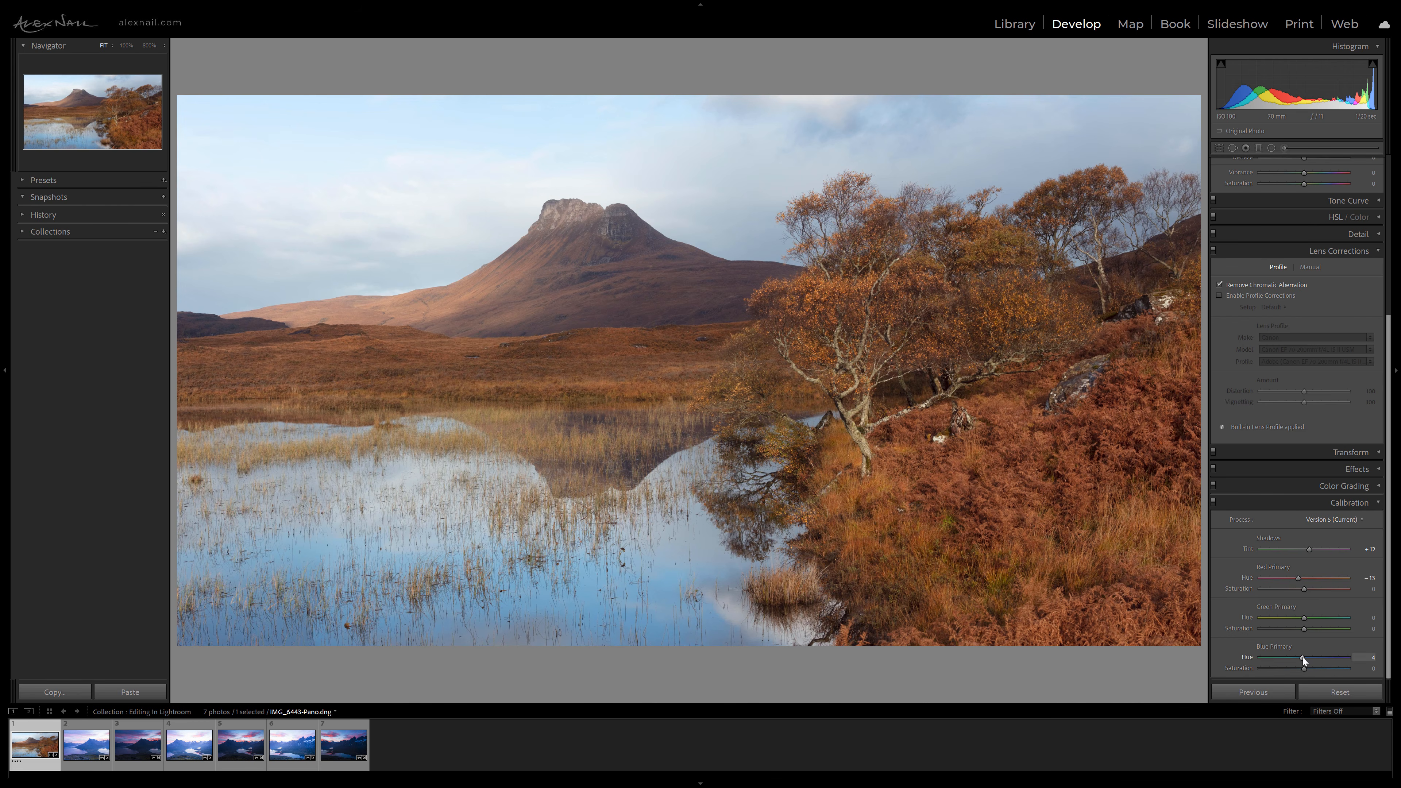
{"action": "left_click_drag", "start_coordinate": [1303, 618], "coordinate": [1298, 657]}
{"action": "double_click", "coordinate": [1249, 550]}
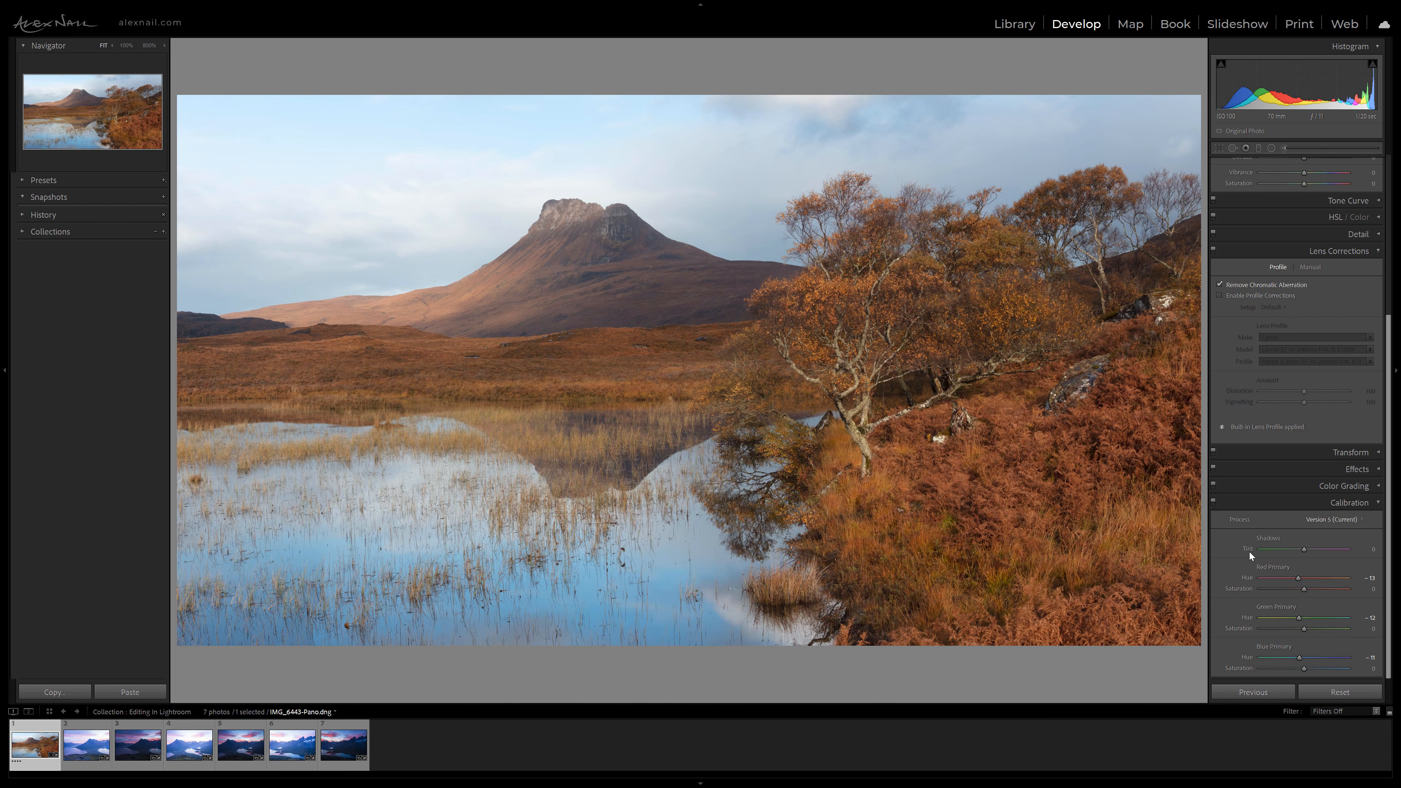
{"action": "double_click", "coordinate": [1246, 577]}
{"action": "double_click", "coordinate": [1246, 658]}
{"action": "left_click", "coordinate": [1379, 507]}
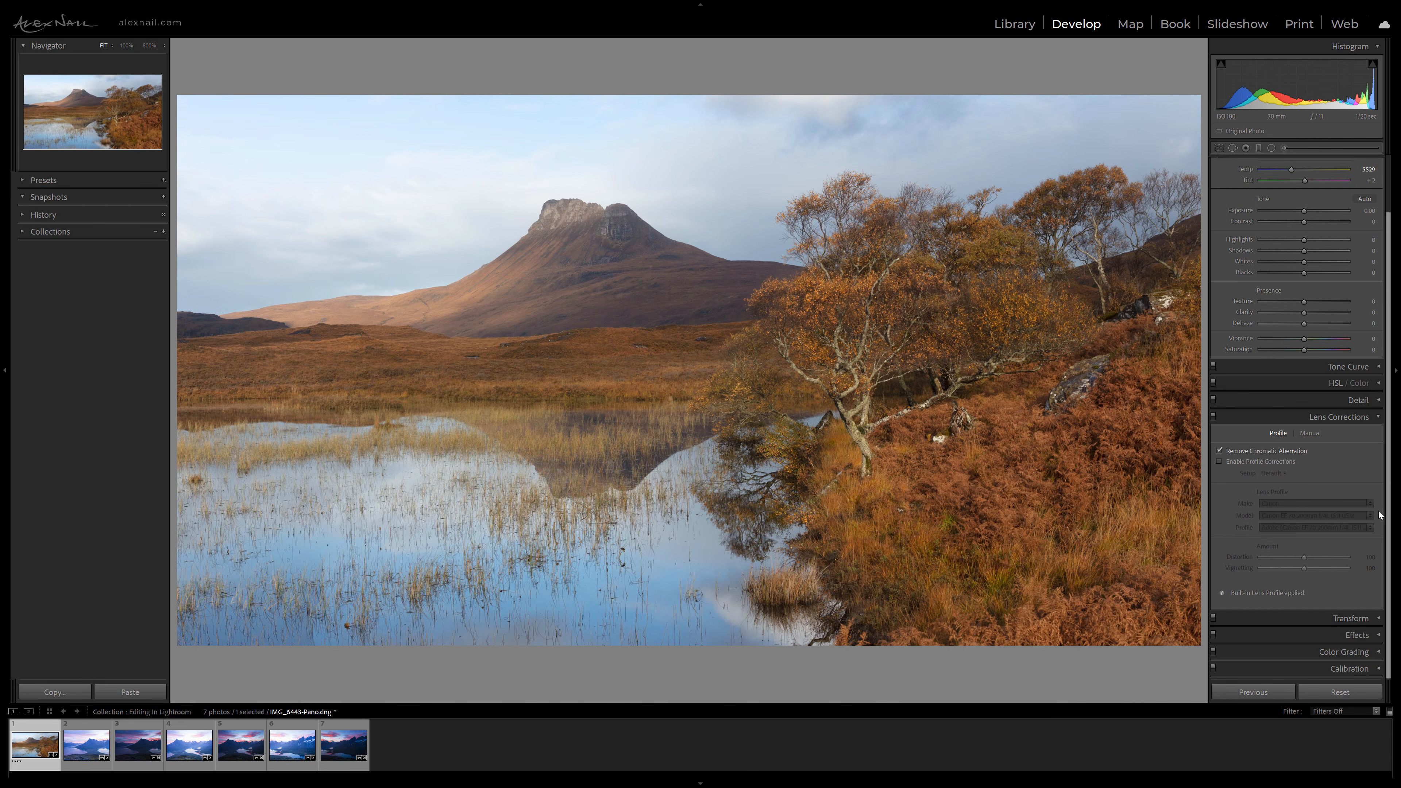
Step: Cool the white balance temperature slightly and set the Tint to +5 in the Basic adjustments
{"action": "scroll", "coordinate": [1375, 593], "scroll_direction": "up", "scroll_amount": 2}
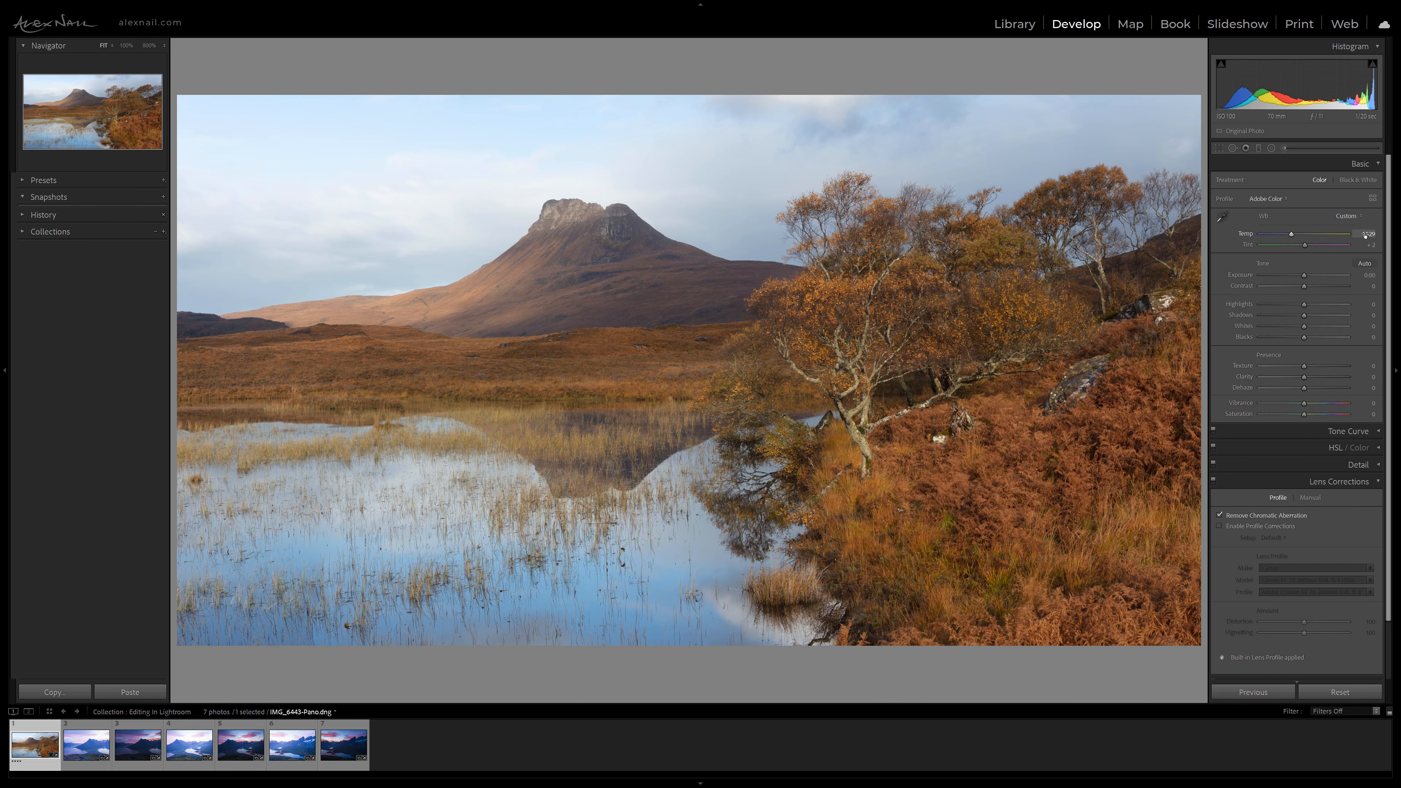
{"action": "left_click_drag", "start_coordinate": [1292, 234], "coordinate": [1290, 233]}
Step: Try brighter and darker Exposure values and a Contrast of +28, returning both settings to 0
{"action": "left_click_drag", "start_coordinate": [1303, 276], "coordinate": [1311, 275]}
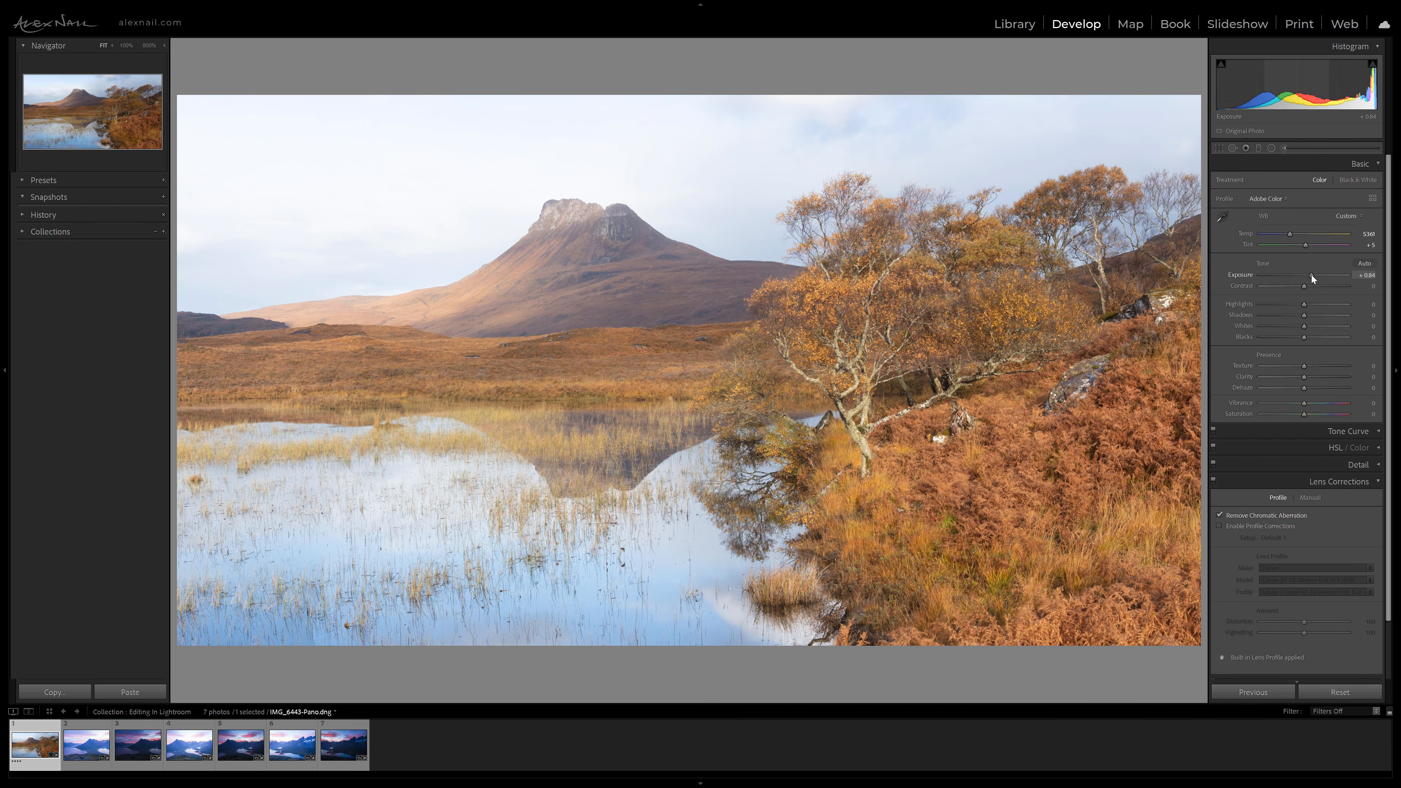
{"action": "left_click_drag", "start_coordinate": [1311, 274], "coordinate": [1302, 274]}
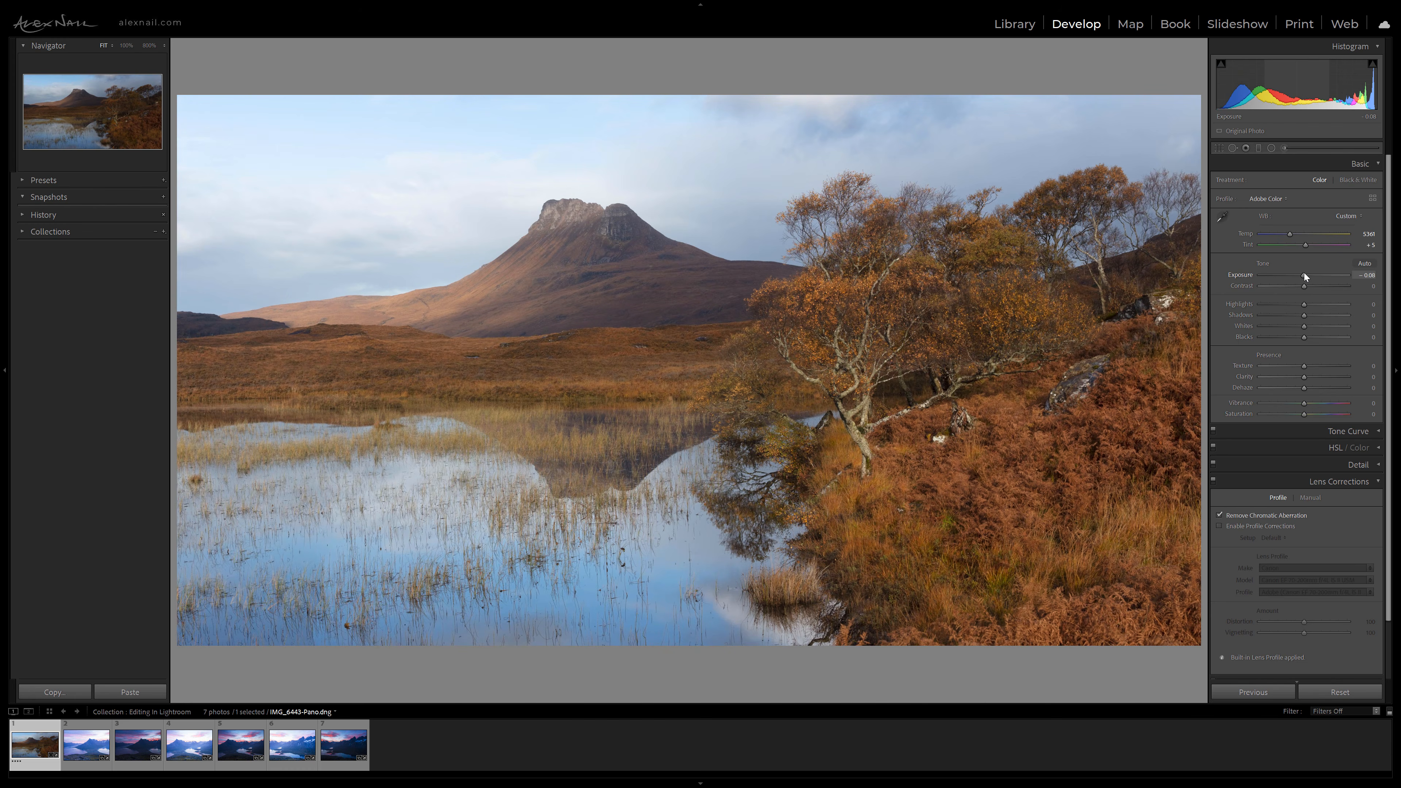
{"action": "mouse_move", "coordinate": [1280, 274]}
{"action": "left_mouse_down"}
{"action": "mouse_move", "coordinate": [1338, 273]}
{"action": "mouse_move", "coordinate": [1305, 272]}
{"action": "left_mouse_up"}
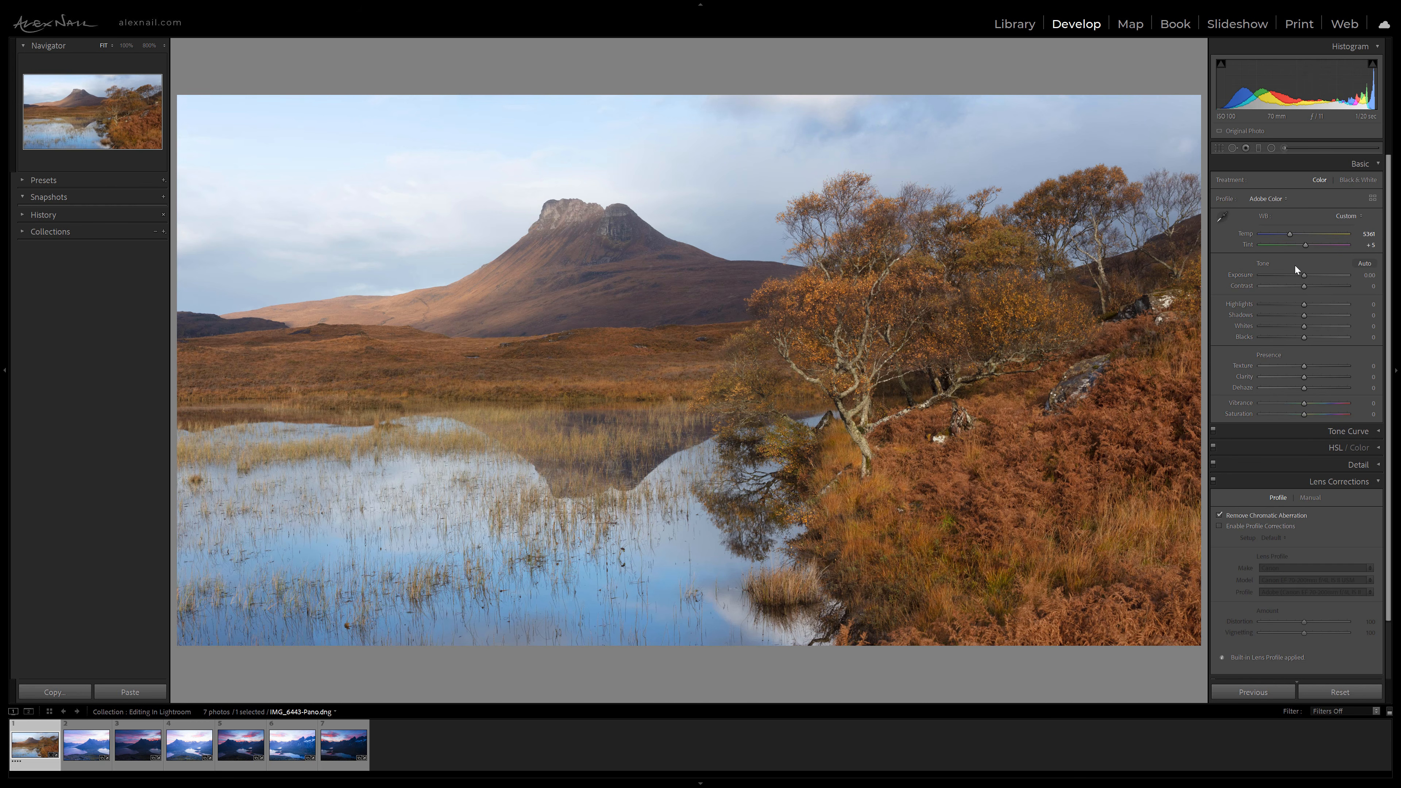
{"action": "mouse_move", "coordinate": [1305, 286]}
{"action": "left_mouse_down"}
{"action": "mouse_move", "coordinate": [1336, 287]}
{"action": "mouse_move", "coordinate": [1305, 287]}
{"action": "left_mouse_up"}
{"action": "left_click_drag", "start_coordinate": [1305, 287], "coordinate": [1316, 287]}
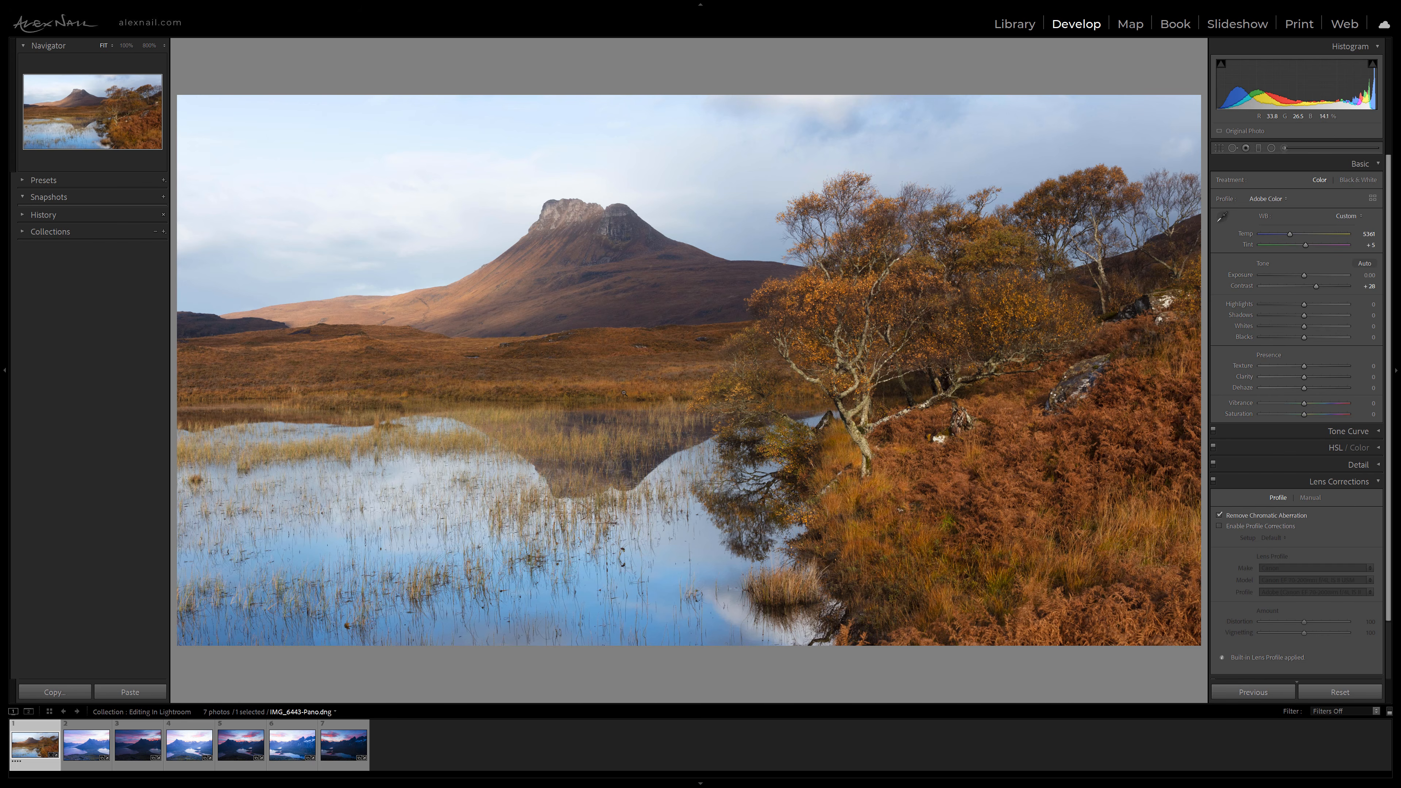
{"action": "left_click_drag", "start_coordinate": [1316, 287], "coordinate": [1304, 288]}
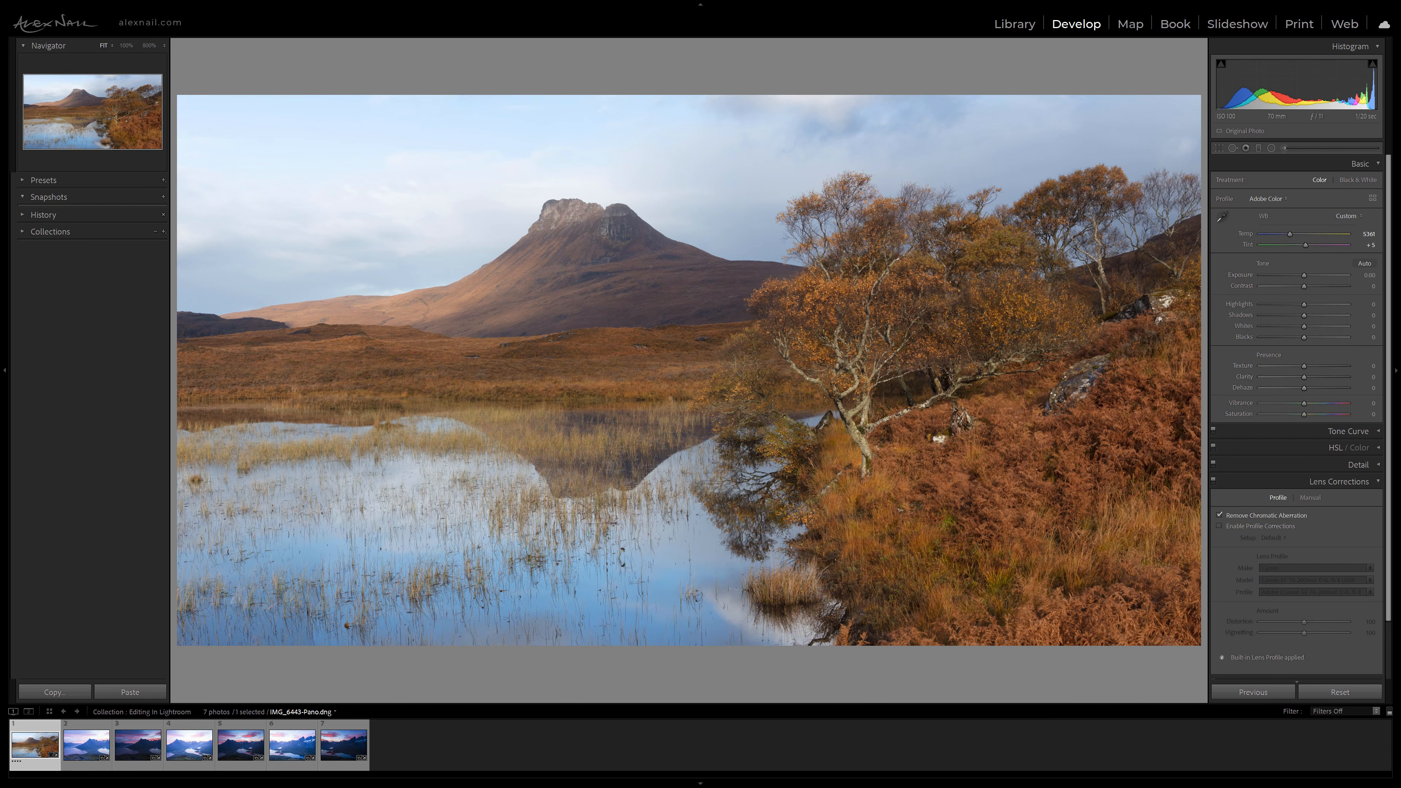
Step: Set Highlights to -100, Shadows to +54, Contrast to +19 and Exposure to +0.17
{"action": "left_click_drag", "start_coordinate": [1302, 303], "coordinate": [1279, 301]}
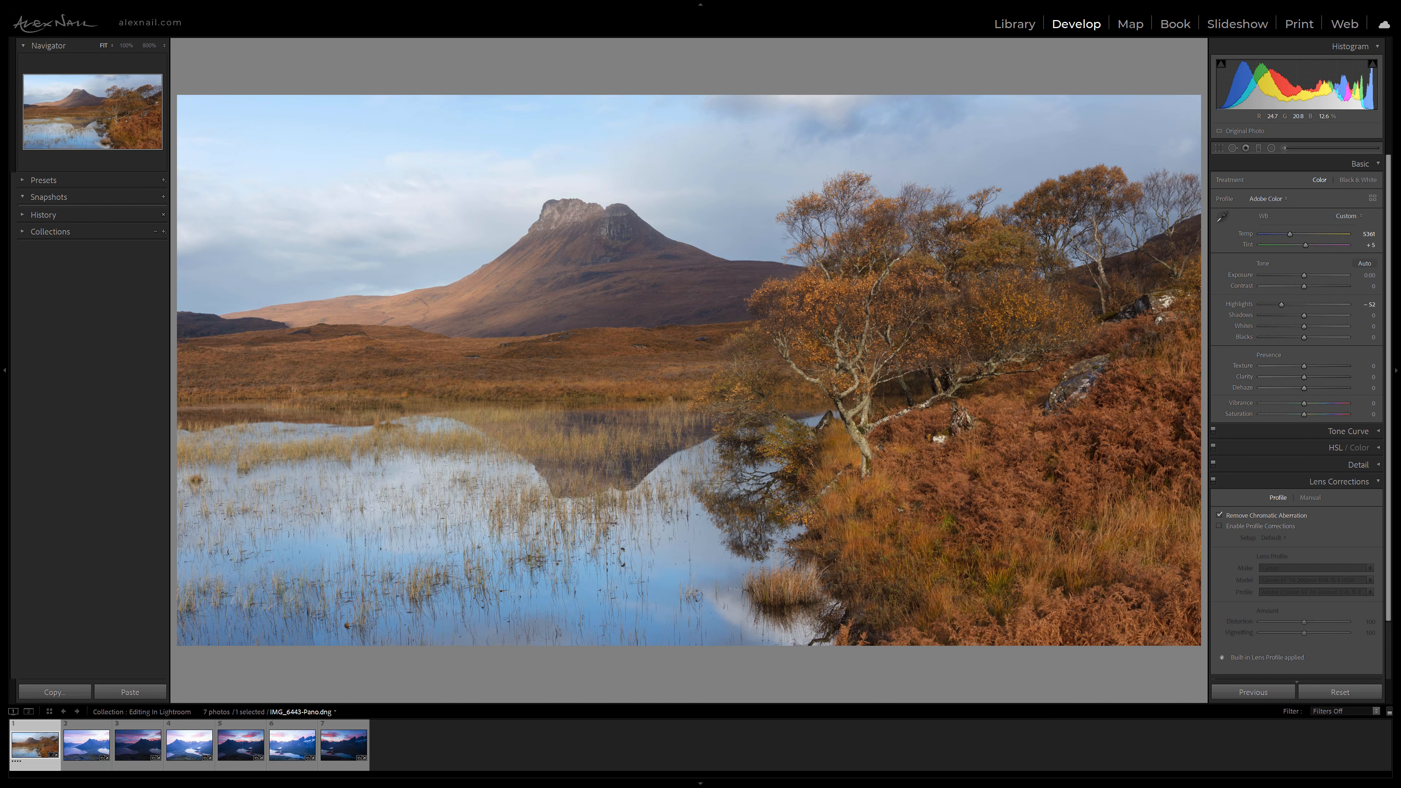
{"action": "left_click_drag", "start_coordinate": [1305, 315], "coordinate": [1328, 314]}
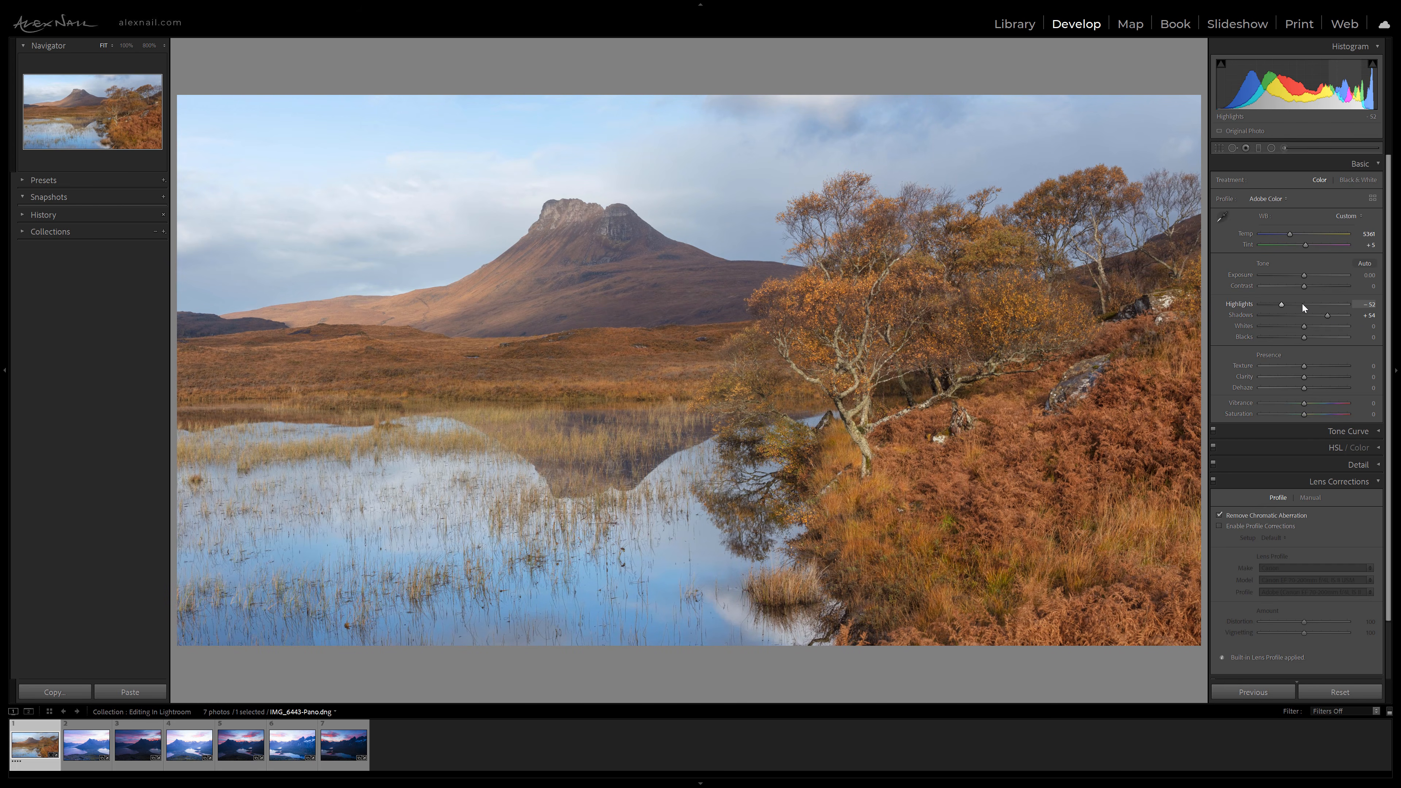
{"action": "left_click_drag", "start_coordinate": [1305, 286], "coordinate": [1312, 286]}
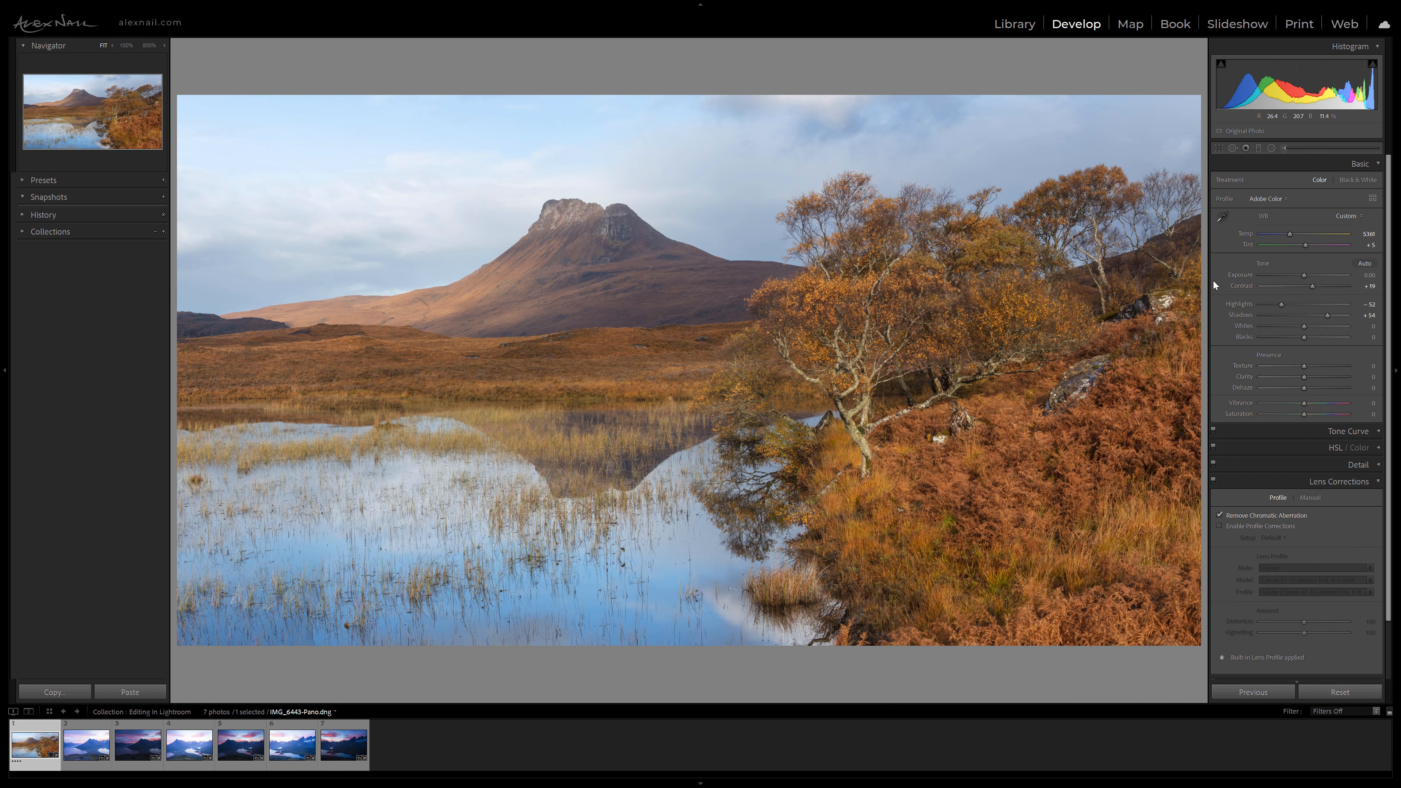
{"action": "left_click_drag", "start_coordinate": [1305, 274], "coordinate": [1308, 278]}
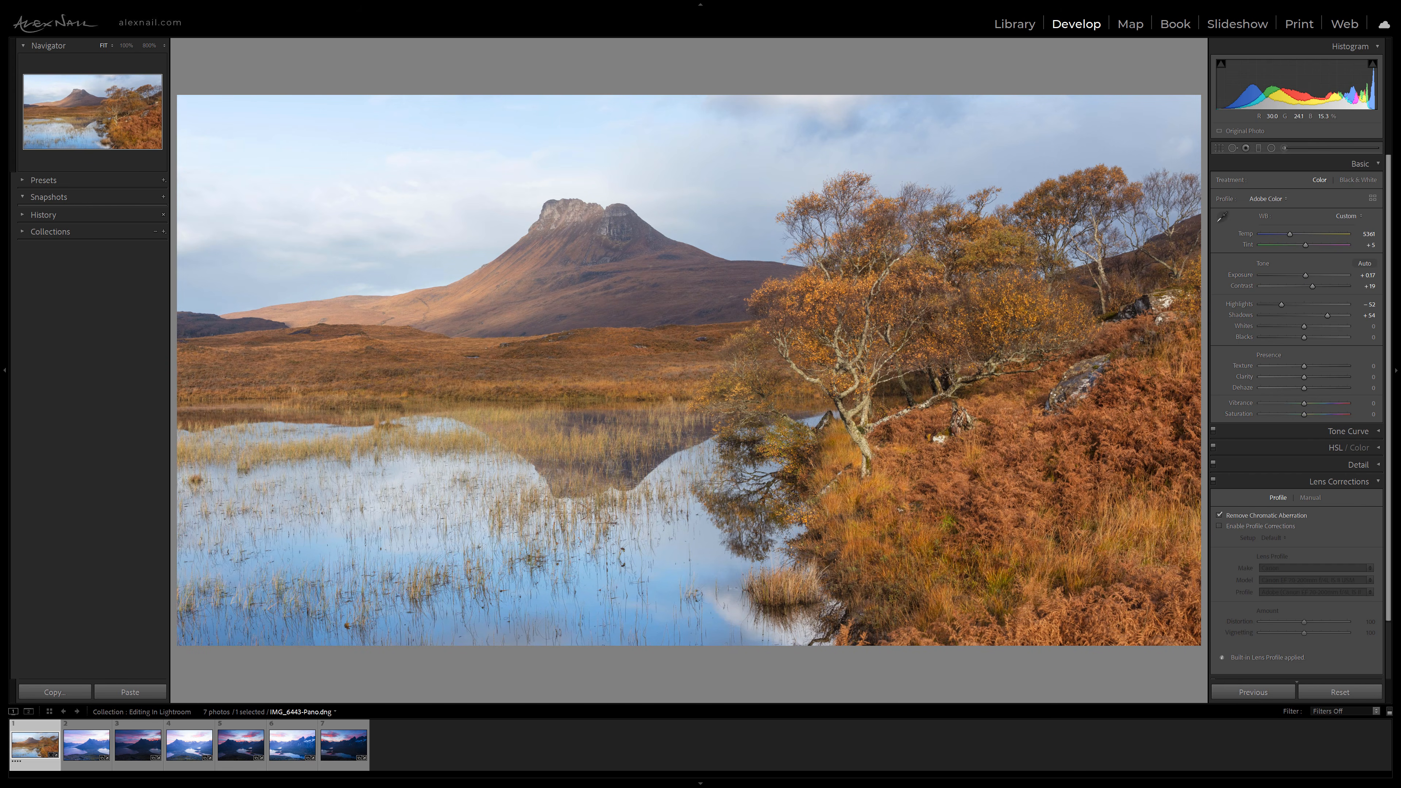
{"action": "left_click_drag", "start_coordinate": [1283, 306], "coordinate": [1256, 305]}
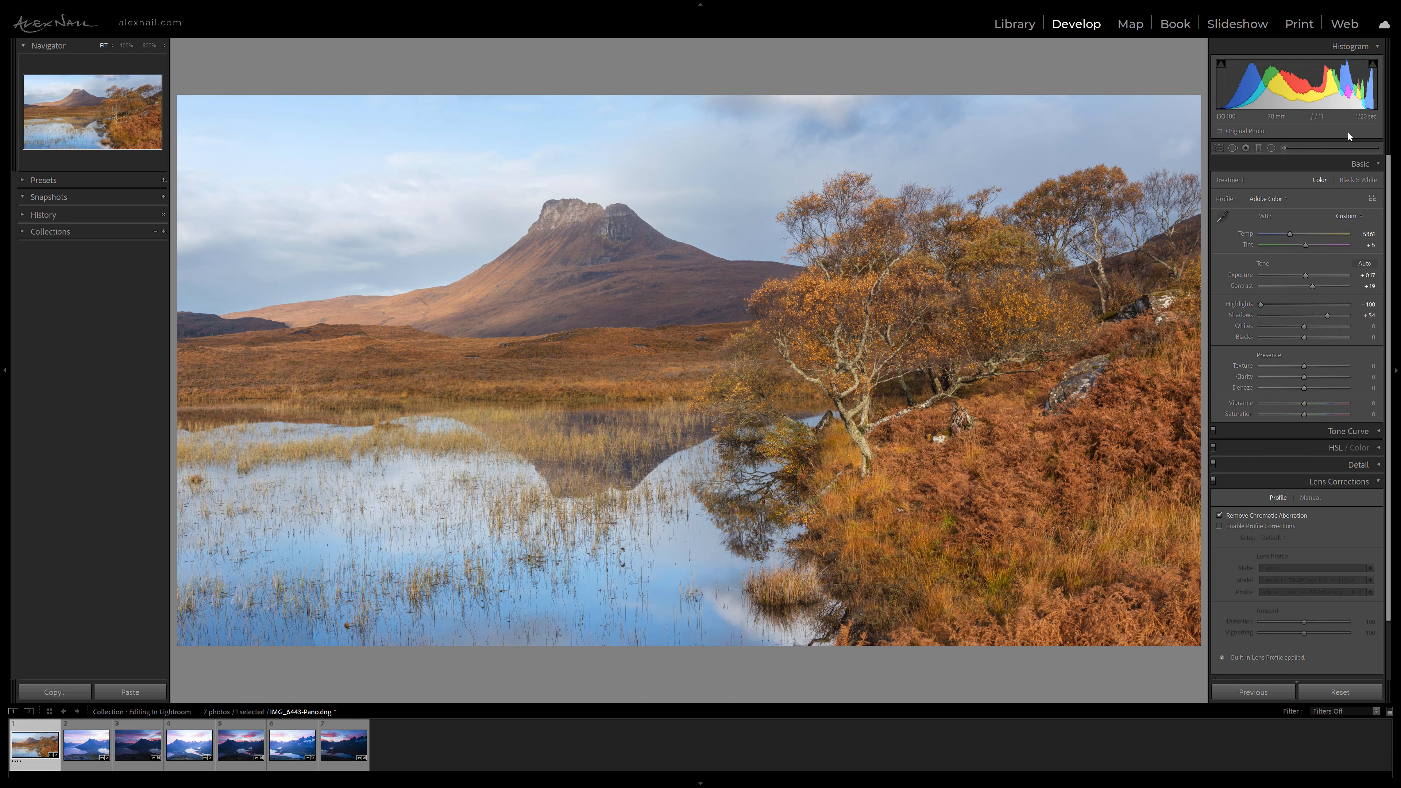
Step: Set Blacks to -13 and try brighter and darker Whites, settling the Whites at -2
{"action": "left_click_drag", "start_coordinate": [1306, 326], "coordinate": [1300, 338]}
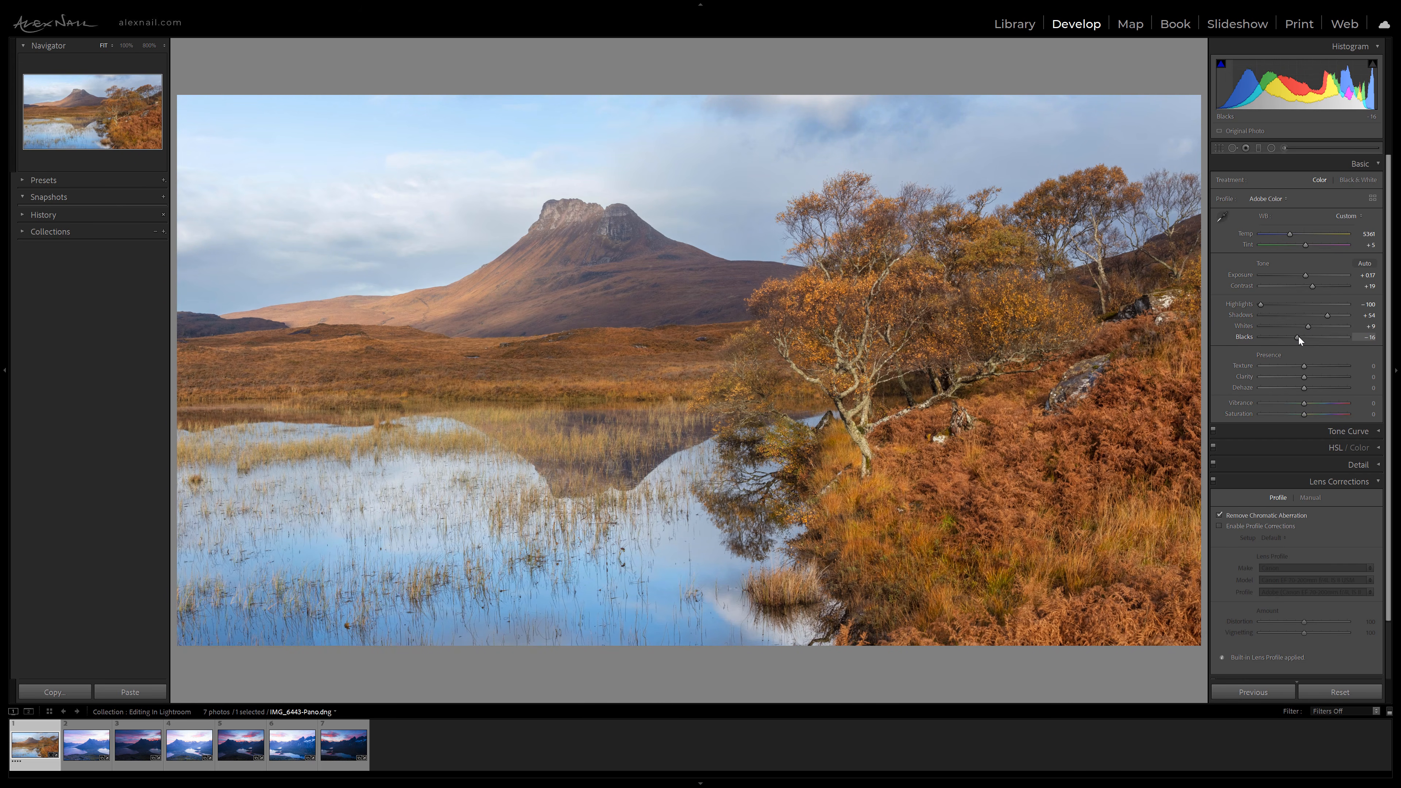
{"action": "left_click", "coordinate": [1343, 433]}
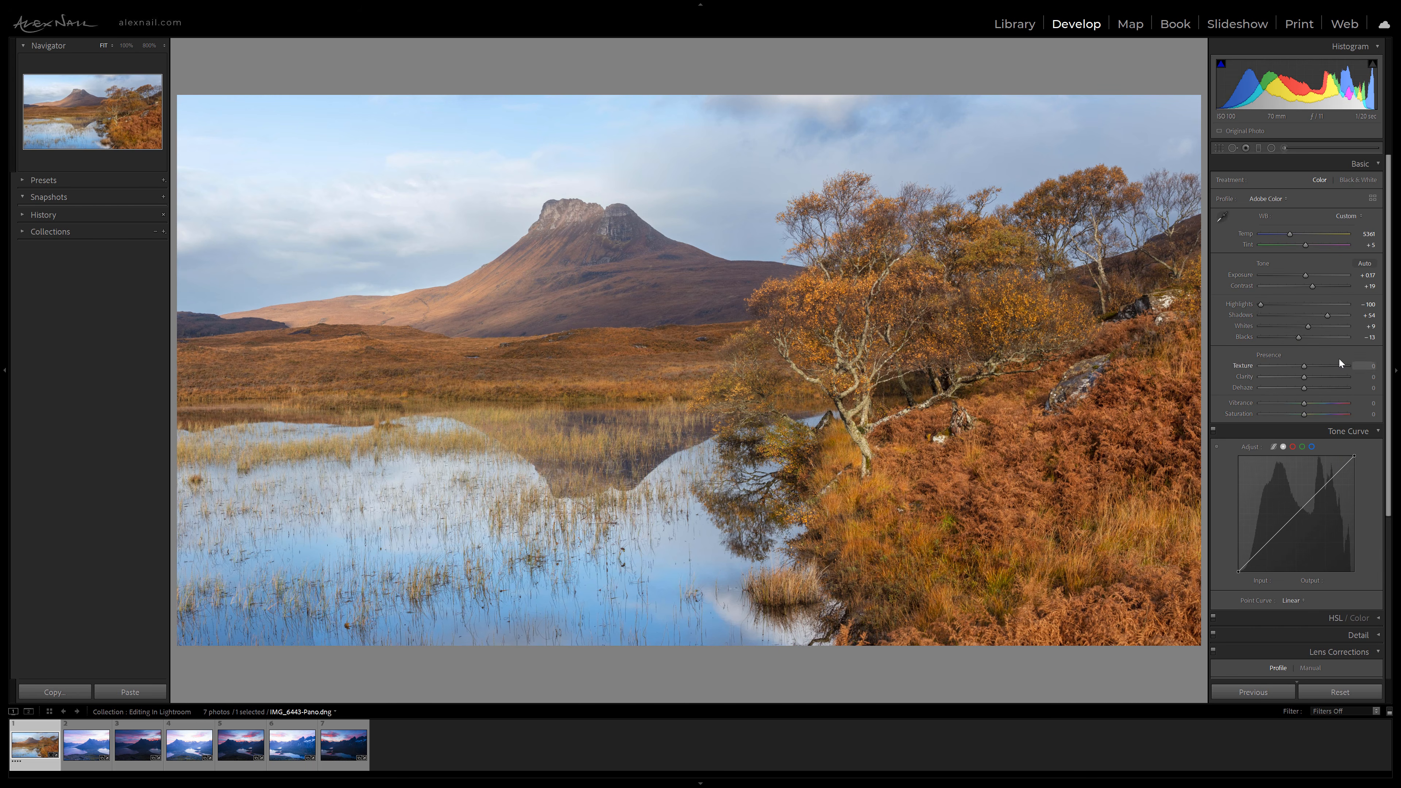
{"action": "left_click", "coordinate": [1367, 435]}
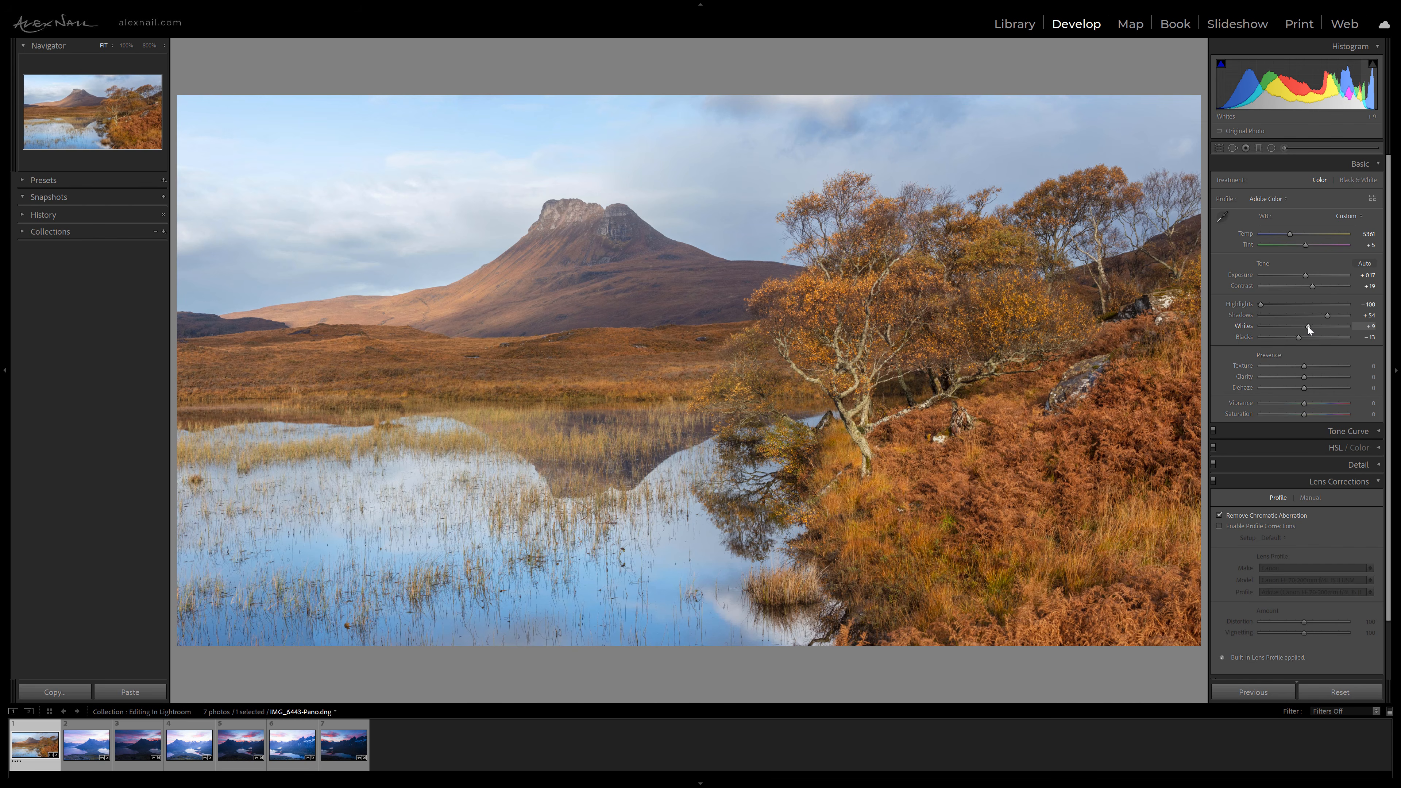
{"action": "left_click_drag", "start_coordinate": [1307, 326], "coordinate": [1278, 325]}
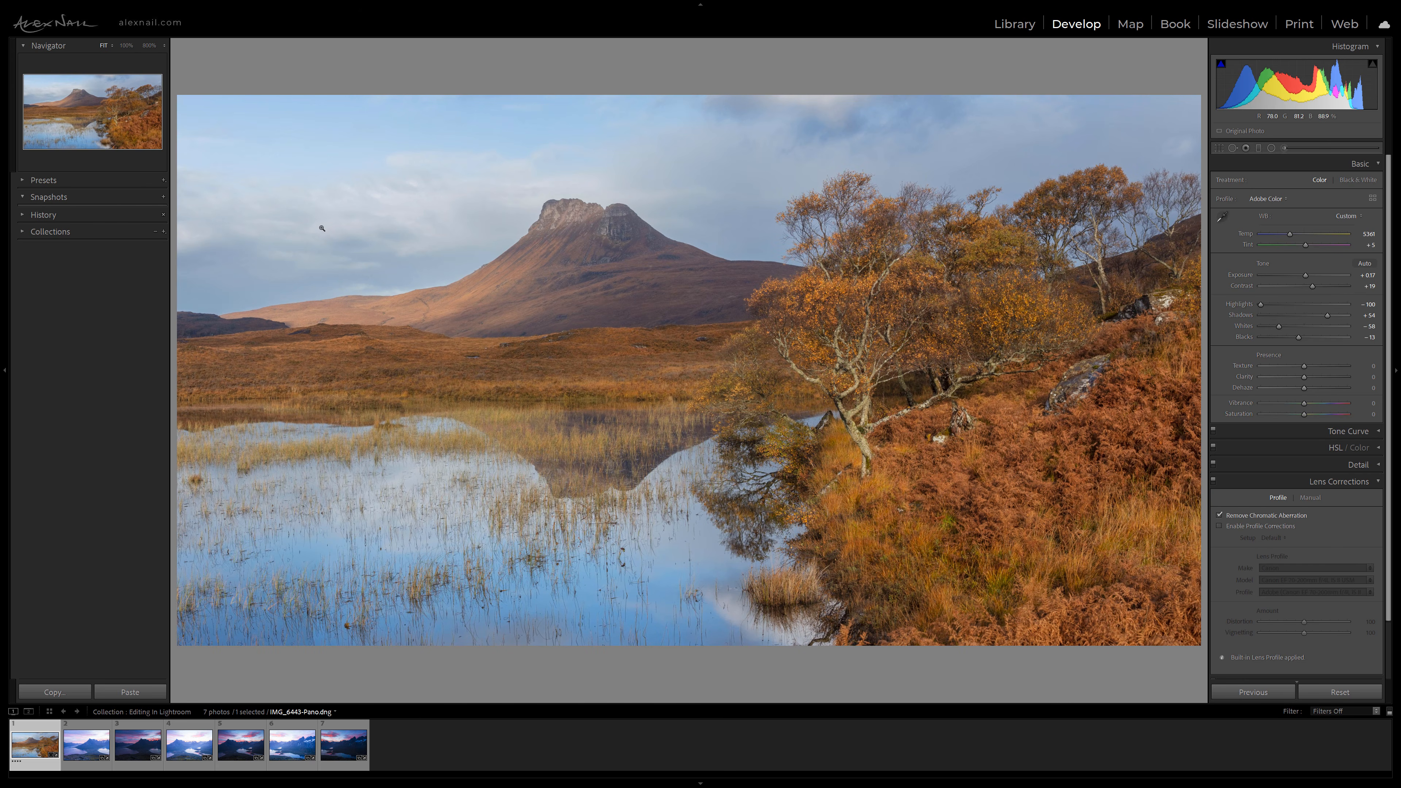
{"action": "left_click_drag", "start_coordinate": [1281, 325], "coordinate": [1303, 327]}
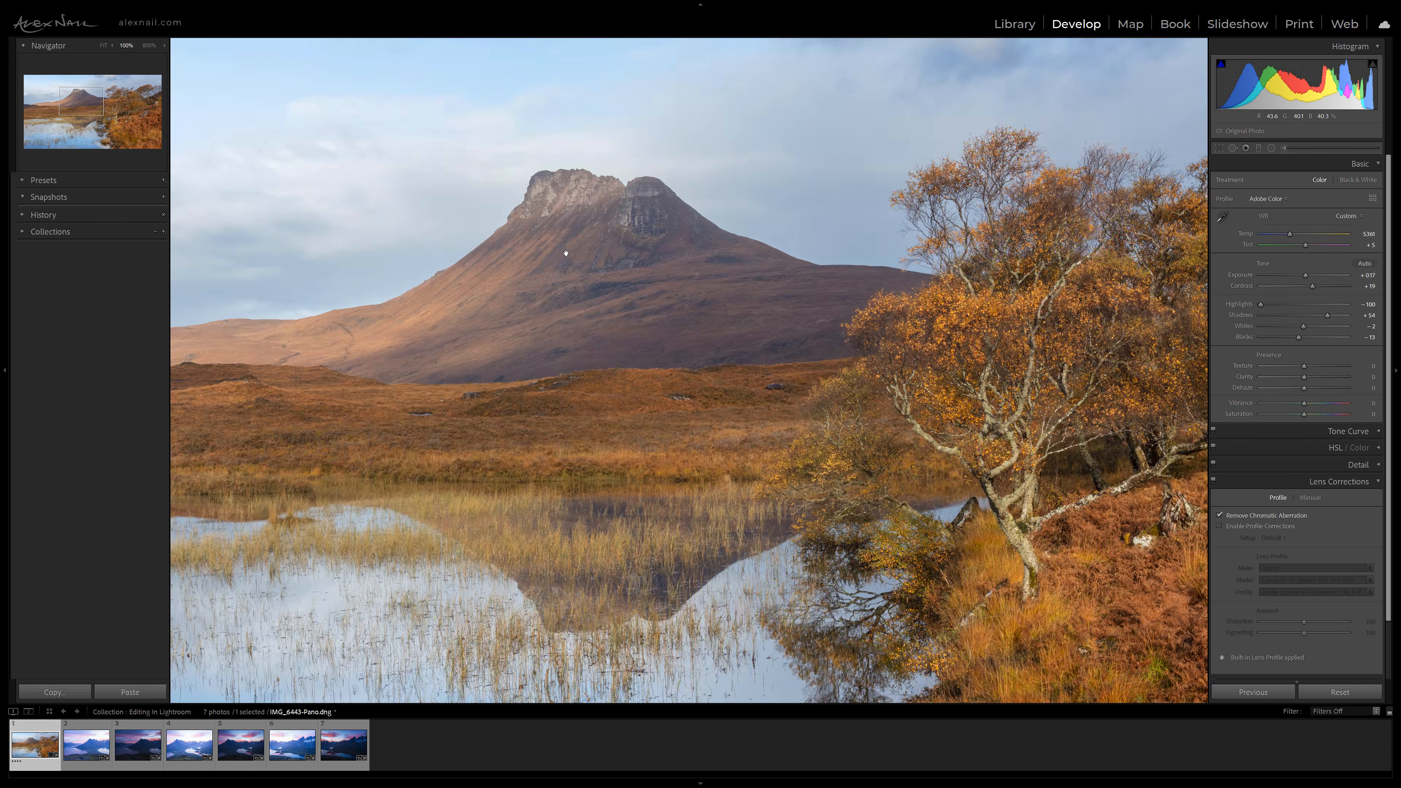
Step: Try a Texture of +99 while comparing the mountain at 100% and the full photo, returning Texture to 0
{"action": "left_click", "coordinate": [567, 254]}
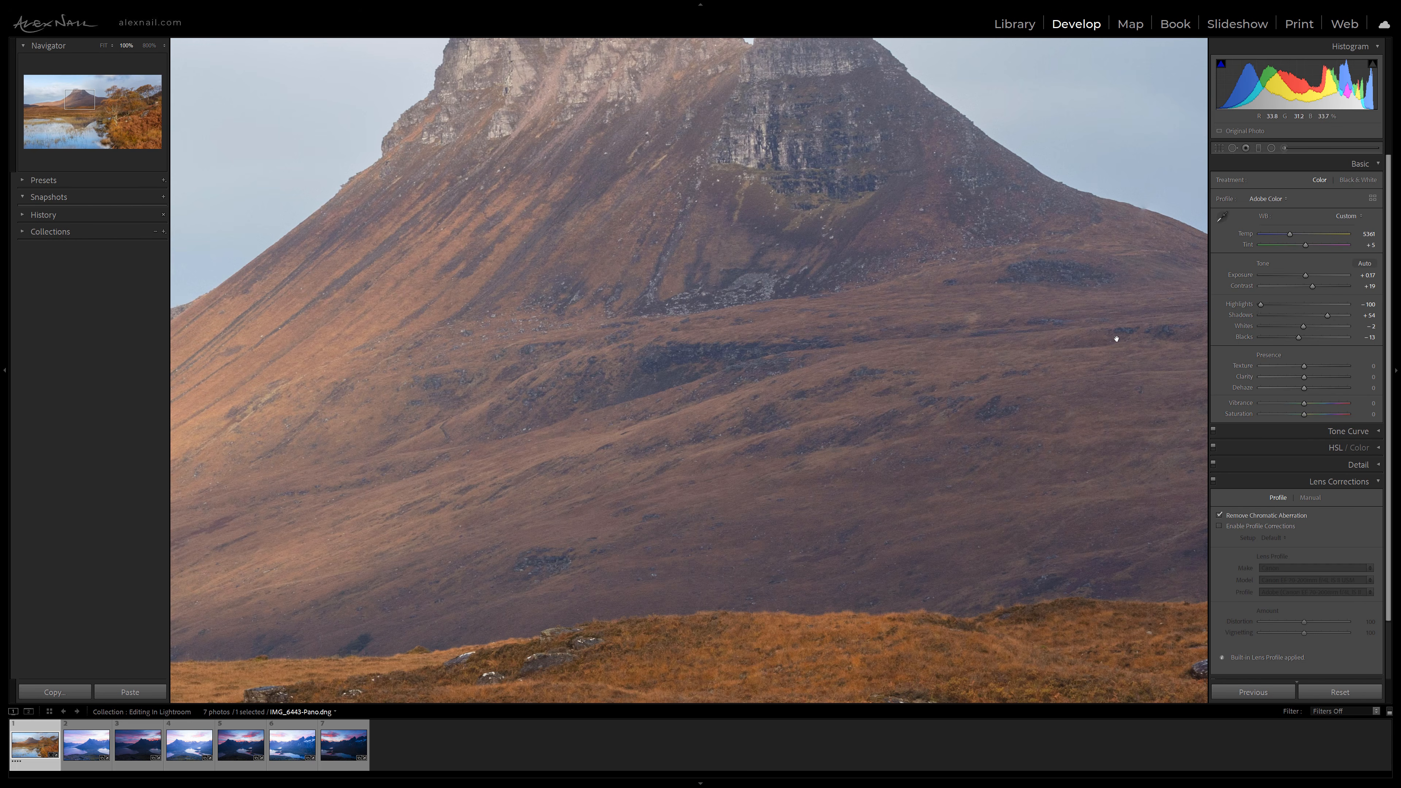
{"action": "left_click_drag", "start_coordinate": [653, 305], "coordinate": [707, 364]}
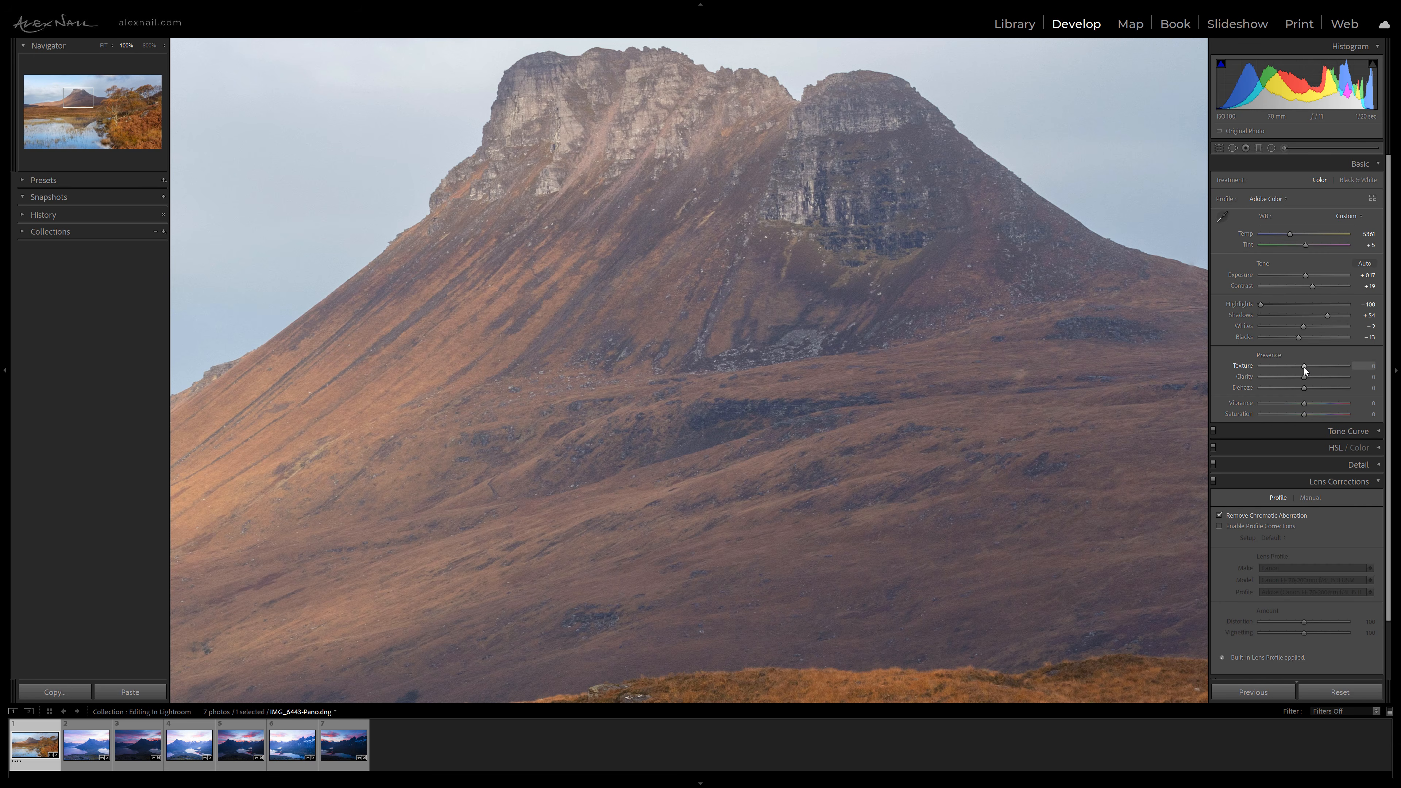
{"action": "left_click_drag", "start_coordinate": [1304, 367], "coordinate": [1348, 368]}
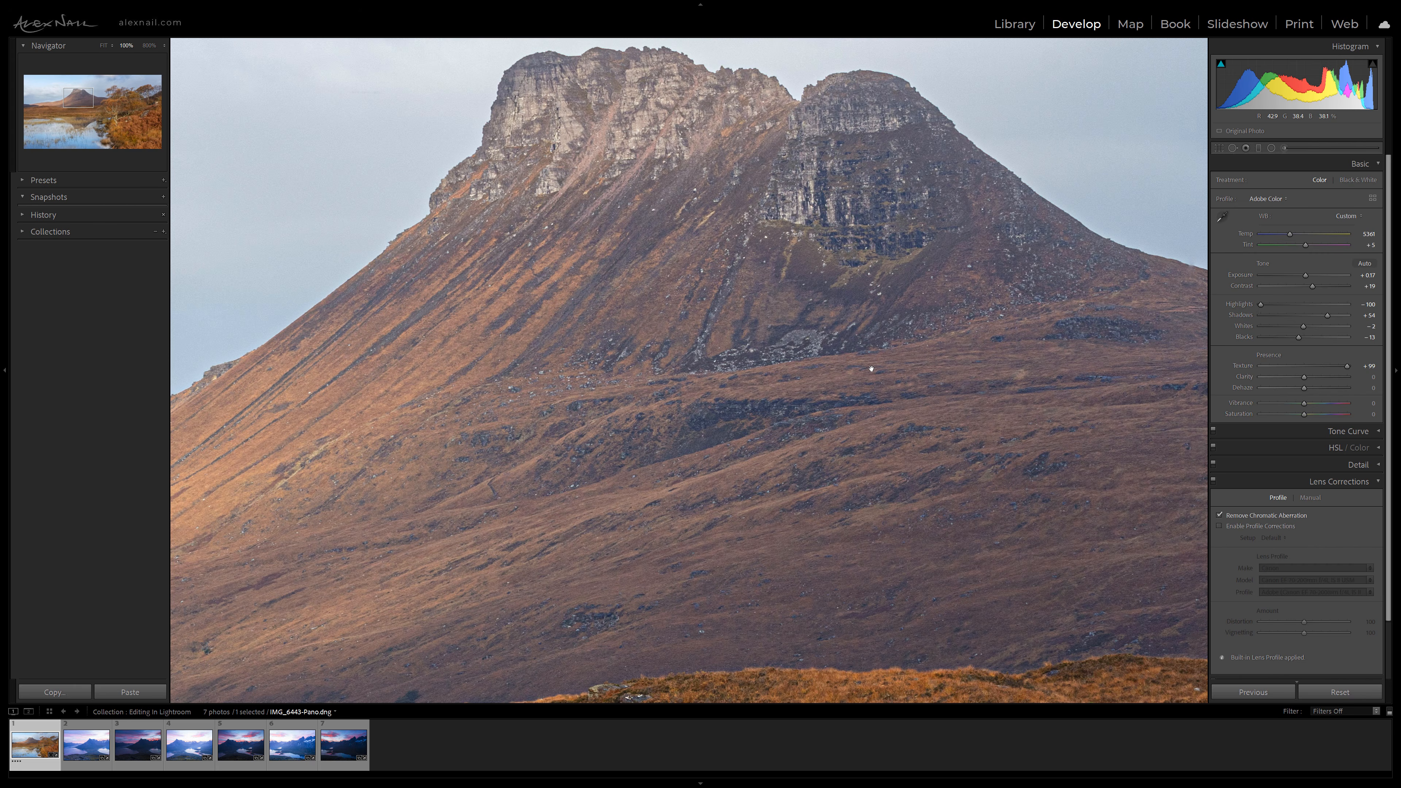
{"action": "left_click", "coordinate": [740, 325]}
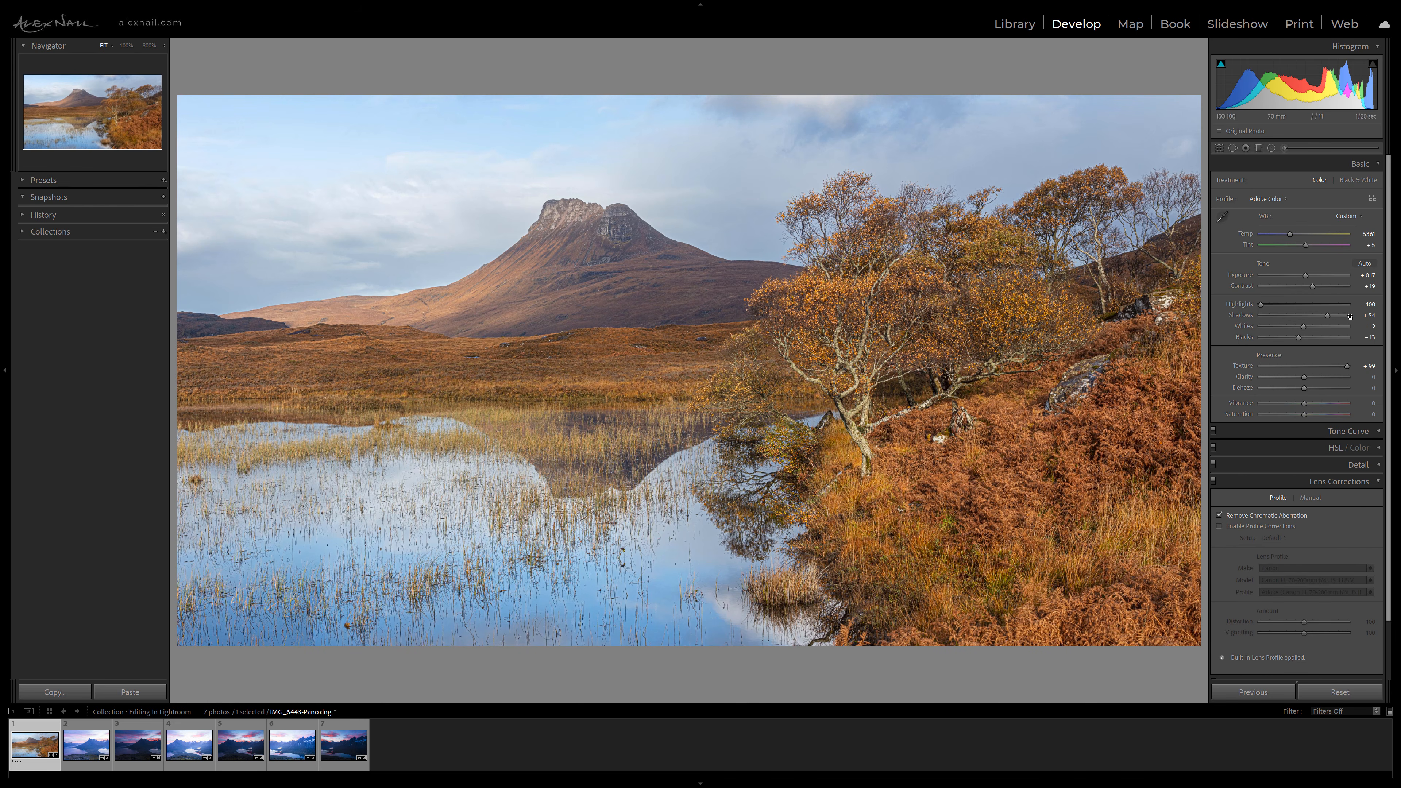
{"action": "left_click", "coordinate": [1321, 365]}
{"action": "left_click_drag", "start_coordinate": [1329, 366], "coordinate": [1348, 366]}
{"action": "left_click_drag", "start_coordinate": [1347, 367], "coordinate": [1307, 363]}
Step: Set Dehaze to +5 in the Presence adjustments
{"action": "left_click_drag", "start_coordinate": [1310, 389], "coordinate": [1308, 387]}
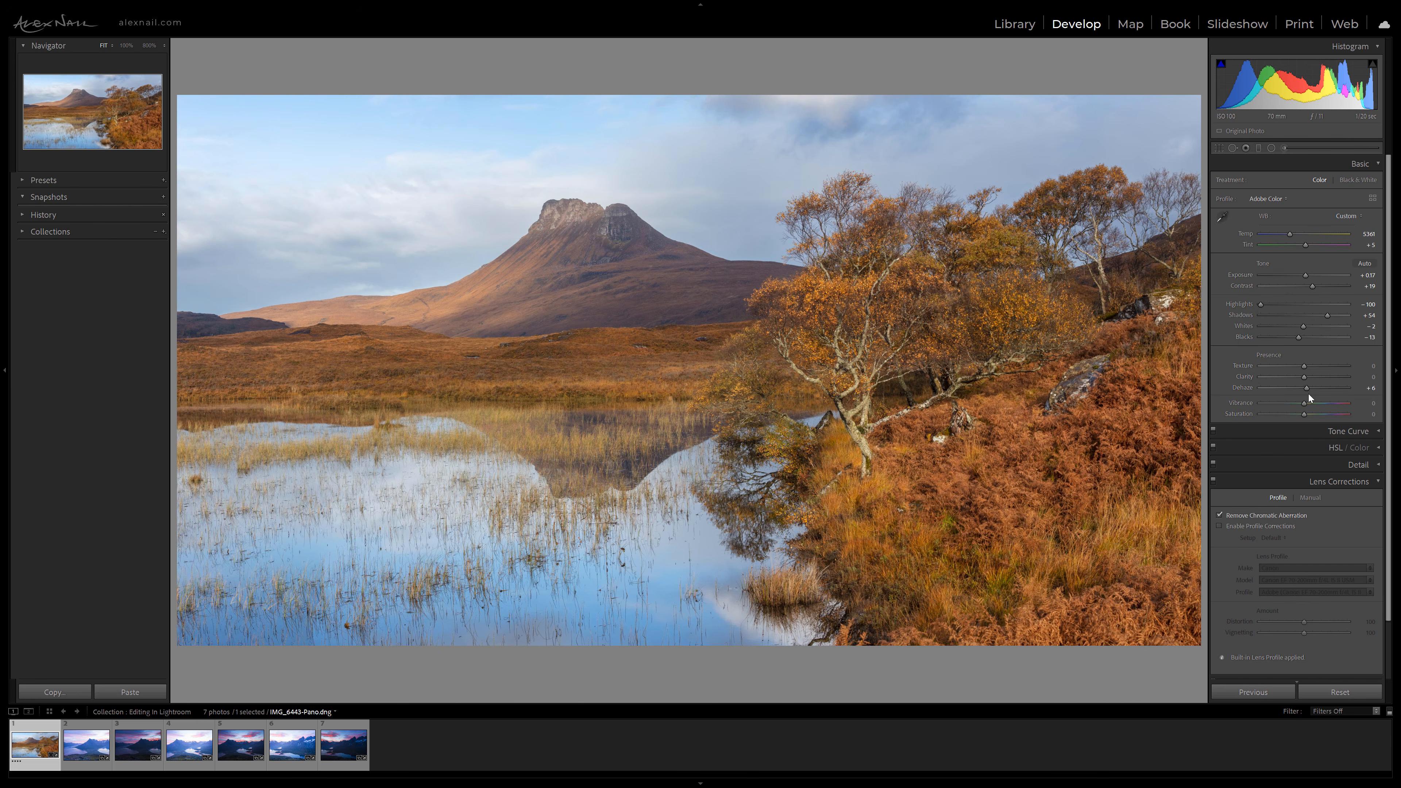
{"action": "mouse_move", "coordinate": [1308, 390]}
{"action": "left_mouse_down"}
{"action": "mouse_move", "coordinate": [1320, 388]}
{"action": "mouse_move", "coordinate": [1307, 387]}
{"action": "left_mouse_up"}
Step: Try Vibrance +1 and Saturation +17 on the autumn tree, reset both to 0, and undo a slight Saturation reduction
{"action": "mouse_move", "coordinate": [1311, 401]}
{"action": "left_mouse_down"}
{"action": "mouse_move", "coordinate": [1326, 400]}
{"action": "mouse_move", "coordinate": [1311, 412]}
{"action": "left_mouse_up"}
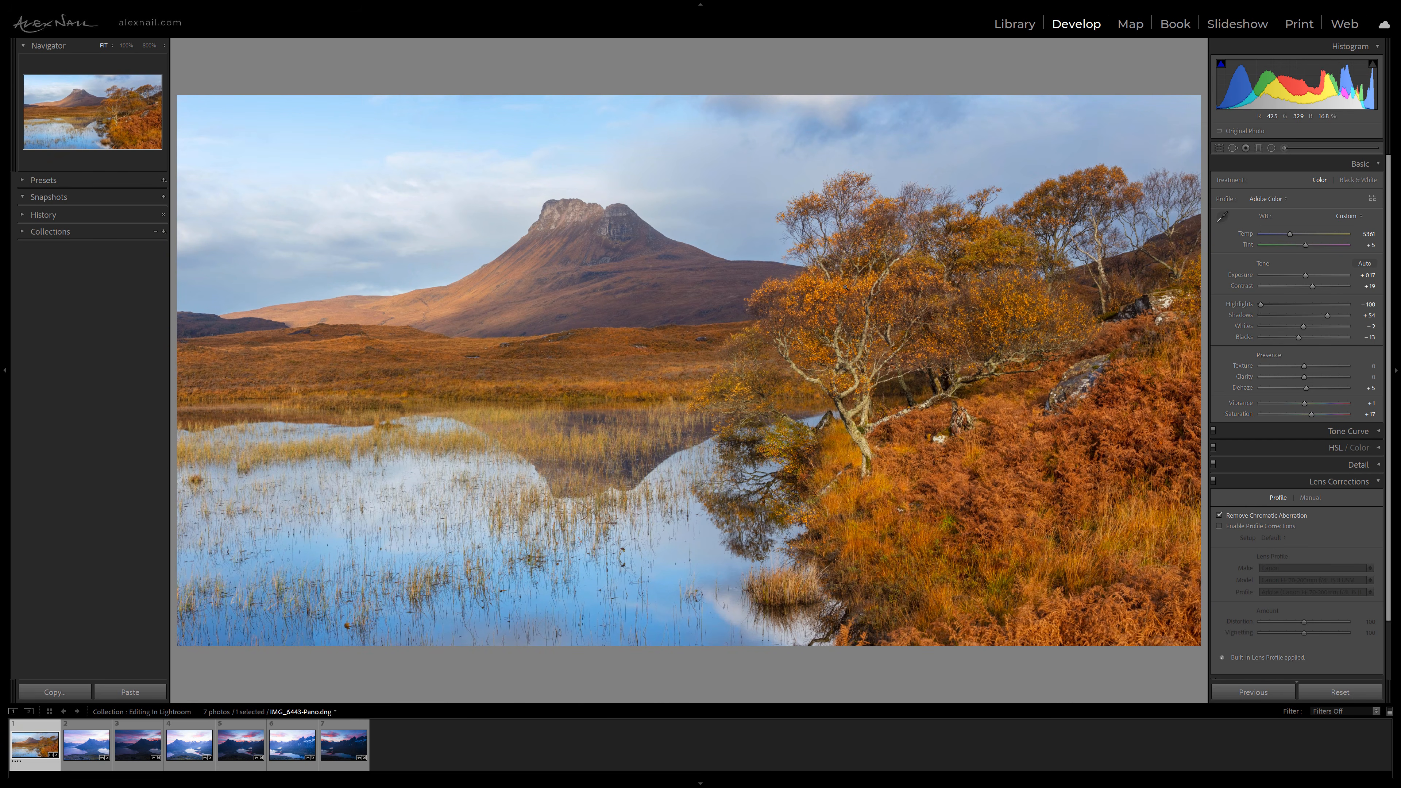
{"action": "left_click", "coordinate": [844, 286]}
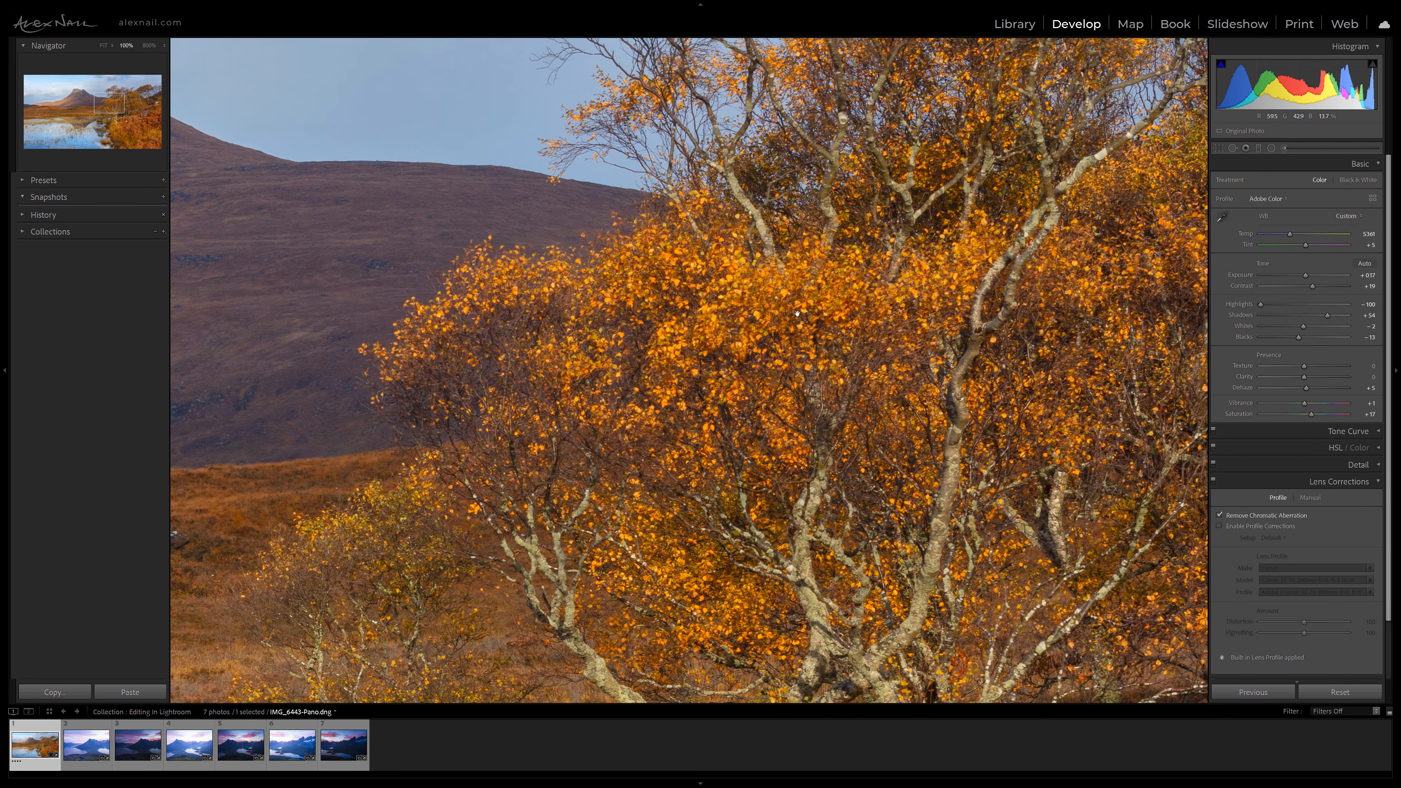
{"action": "double_click", "coordinate": [1244, 414]}
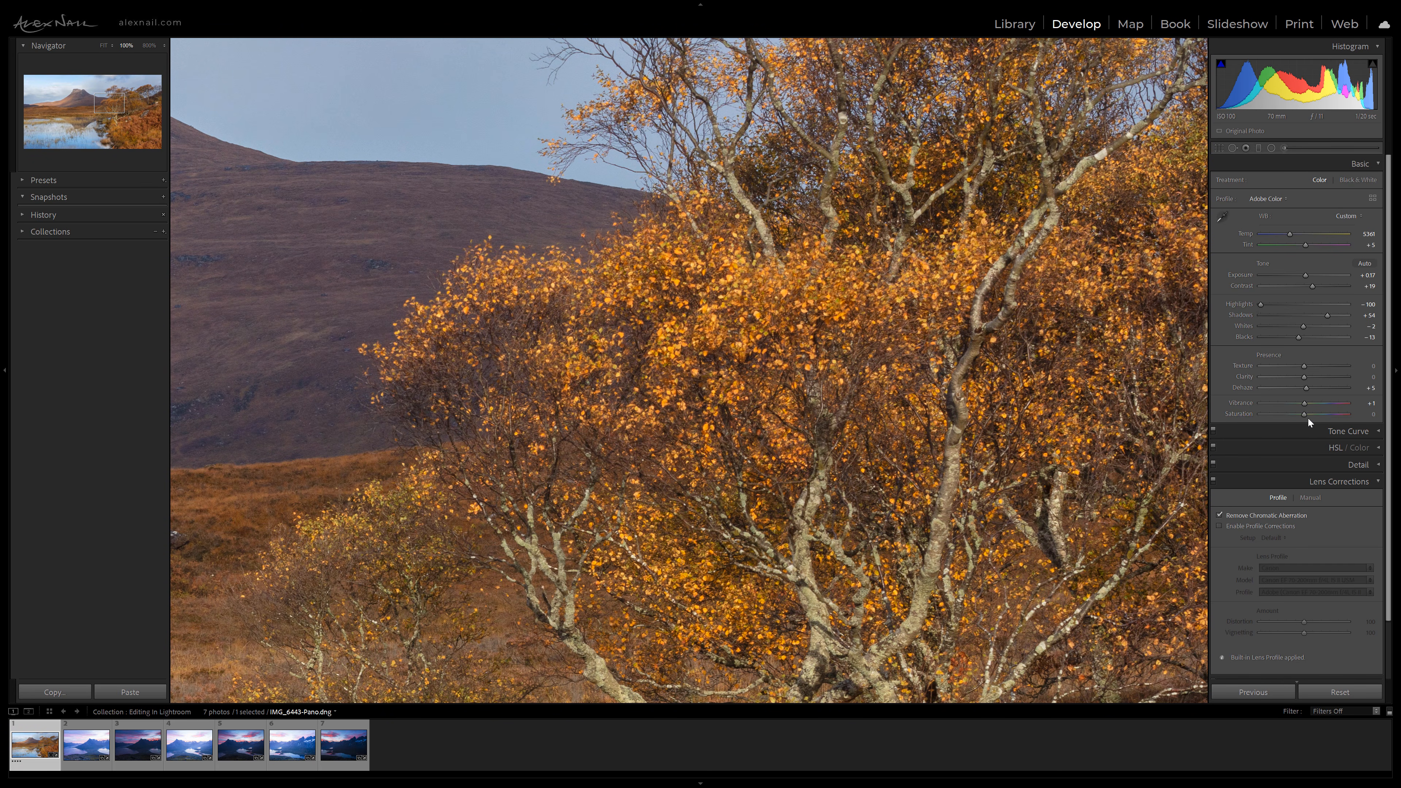
{"action": "left_click", "coordinate": [1020, 381]}
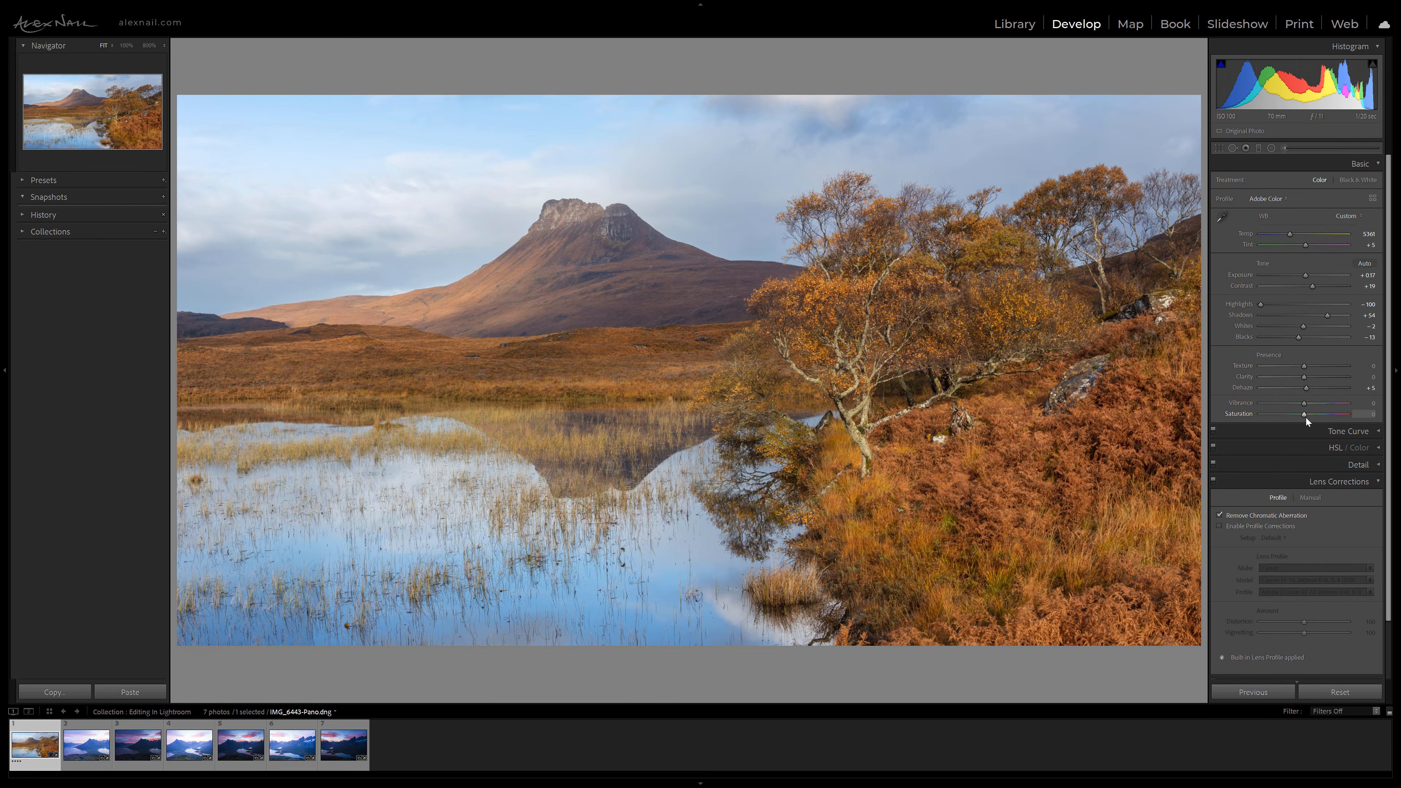
{"action": "left_click_drag", "start_coordinate": [1304, 414], "coordinate": [1297, 414]}
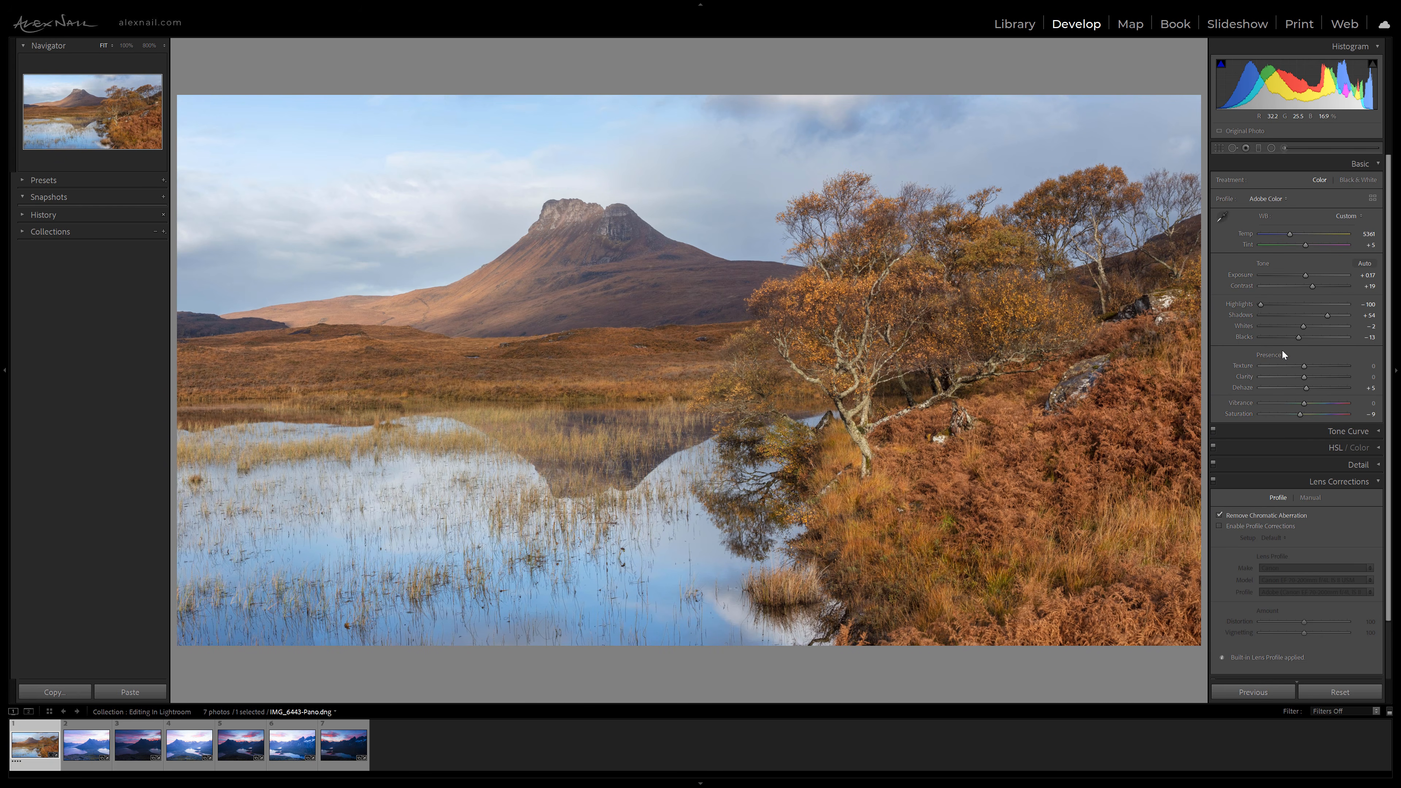
{"action": "key", "text": "ctrl+z"}
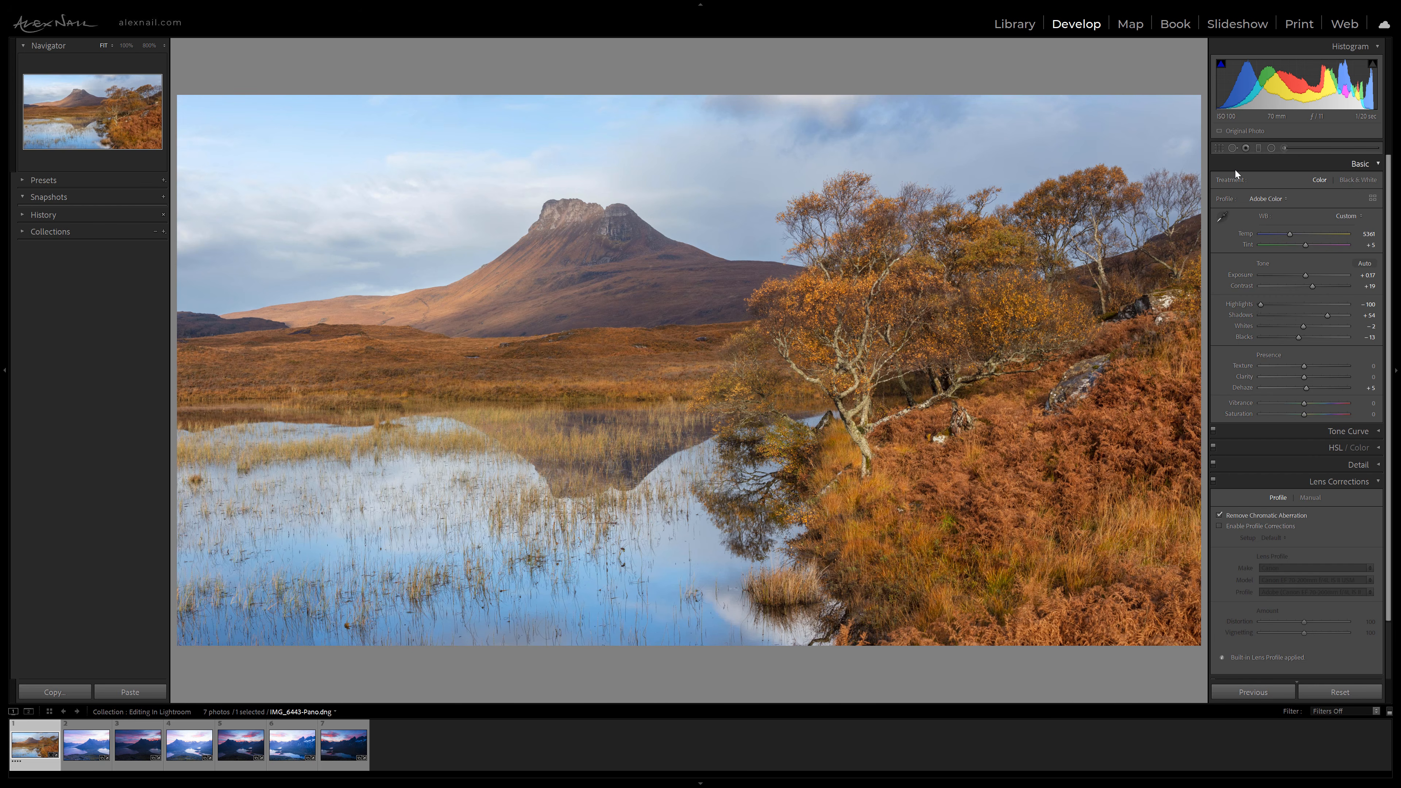
Step: Crop the photo freely into a wider, shallower frame, trimming sky above and water below
{"action": "left_click", "coordinate": [1222, 149]}
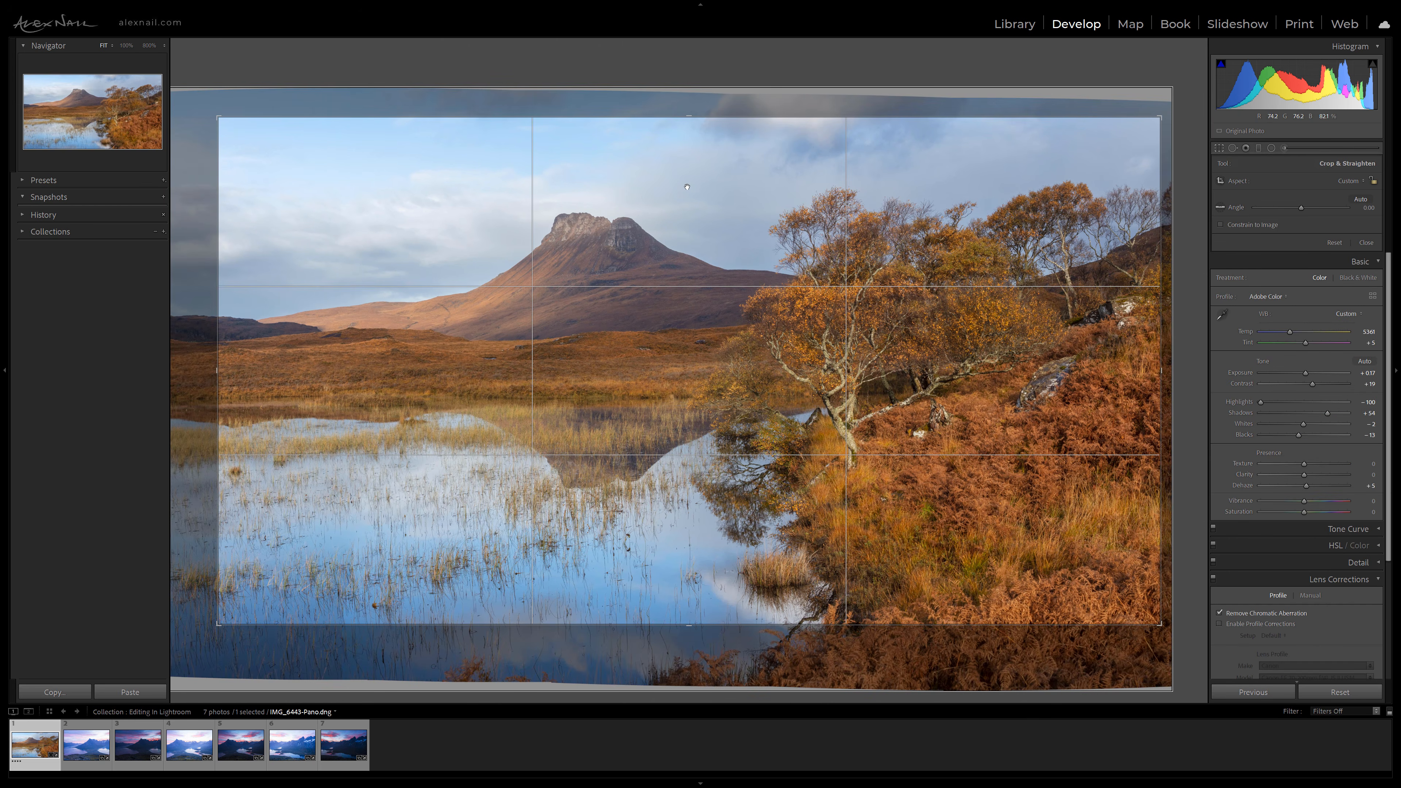
{"action": "left_click_drag", "start_coordinate": [218, 117], "coordinate": [214, 84]}
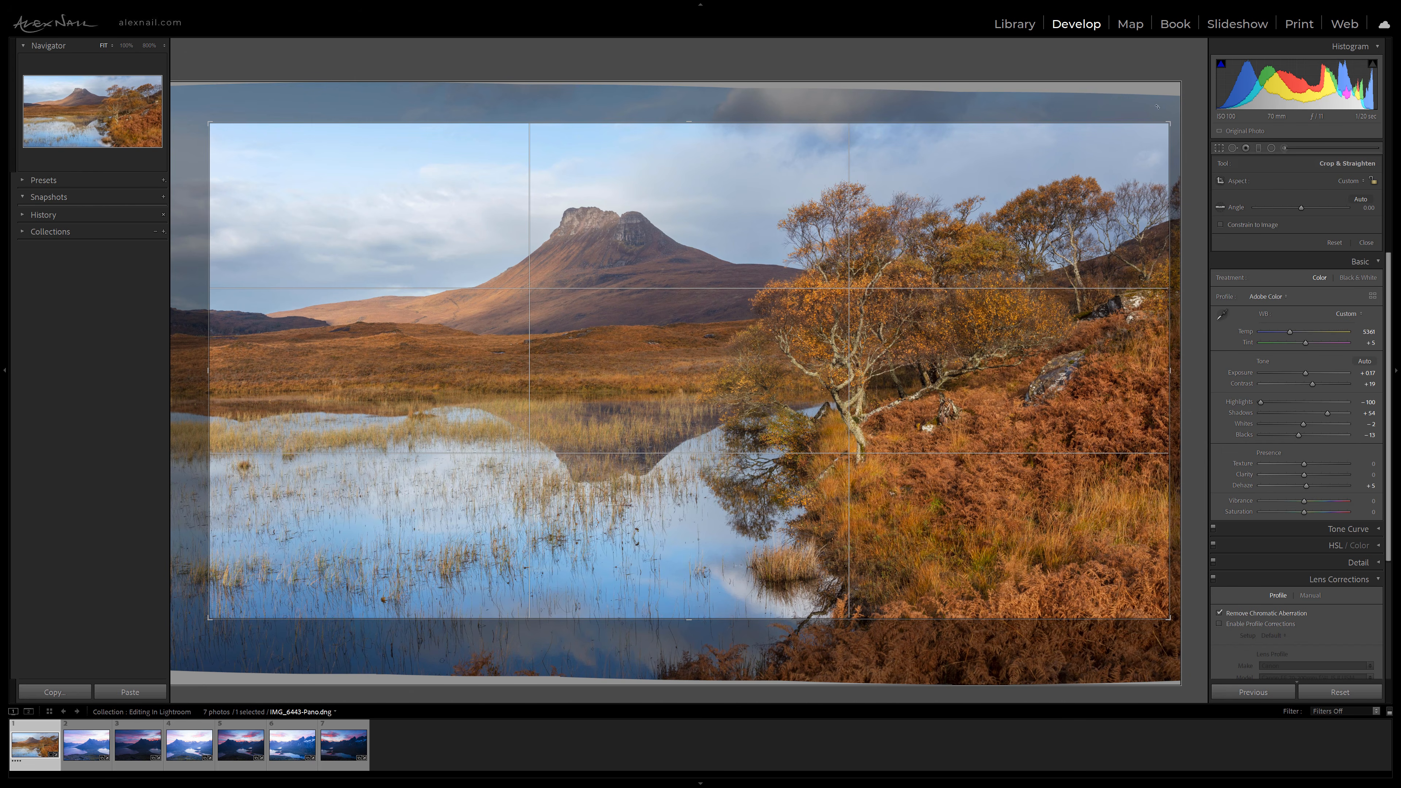
{"action": "mouse_move", "coordinate": [210, 123]}
{"action": "left_mouse_down"}
{"action": "mouse_move", "coordinate": [213, 141]}
{"action": "mouse_move", "coordinate": [206, 125]}
{"action": "mouse_move", "coordinate": [235, 131]}
{"action": "mouse_move", "coordinate": [213, 146]}
{"action": "mouse_move", "coordinate": [213, 118]}
{"action": "mouse_move", "coordinate": [191, 143]}
{"action": "left_mouse_up"}
{"action": "mouse_move", "coordinate": [190, 595]}
{"action": "left_mouse_down"}
{"action": "mouse_move", "coordinate": [216, 583]}
{"action": "mouse_move", "coordinate": [199, 582]}
{"action": "left_mouse_up"}
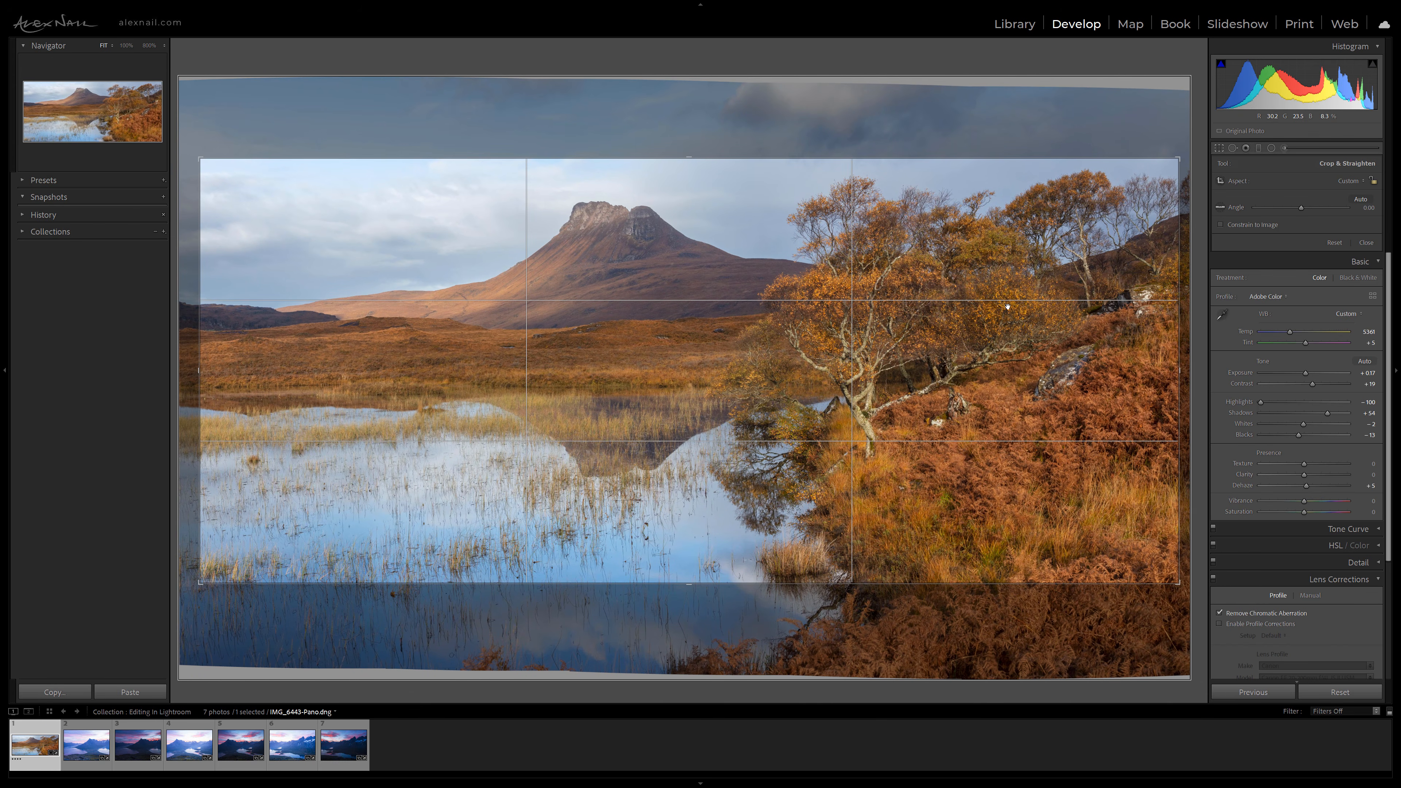
Step: Constrain the crop to a 16 x 9 aspect ratio and reposition the photo within the frame
{"action": "left_click", "coordinate": [1360, 184]}
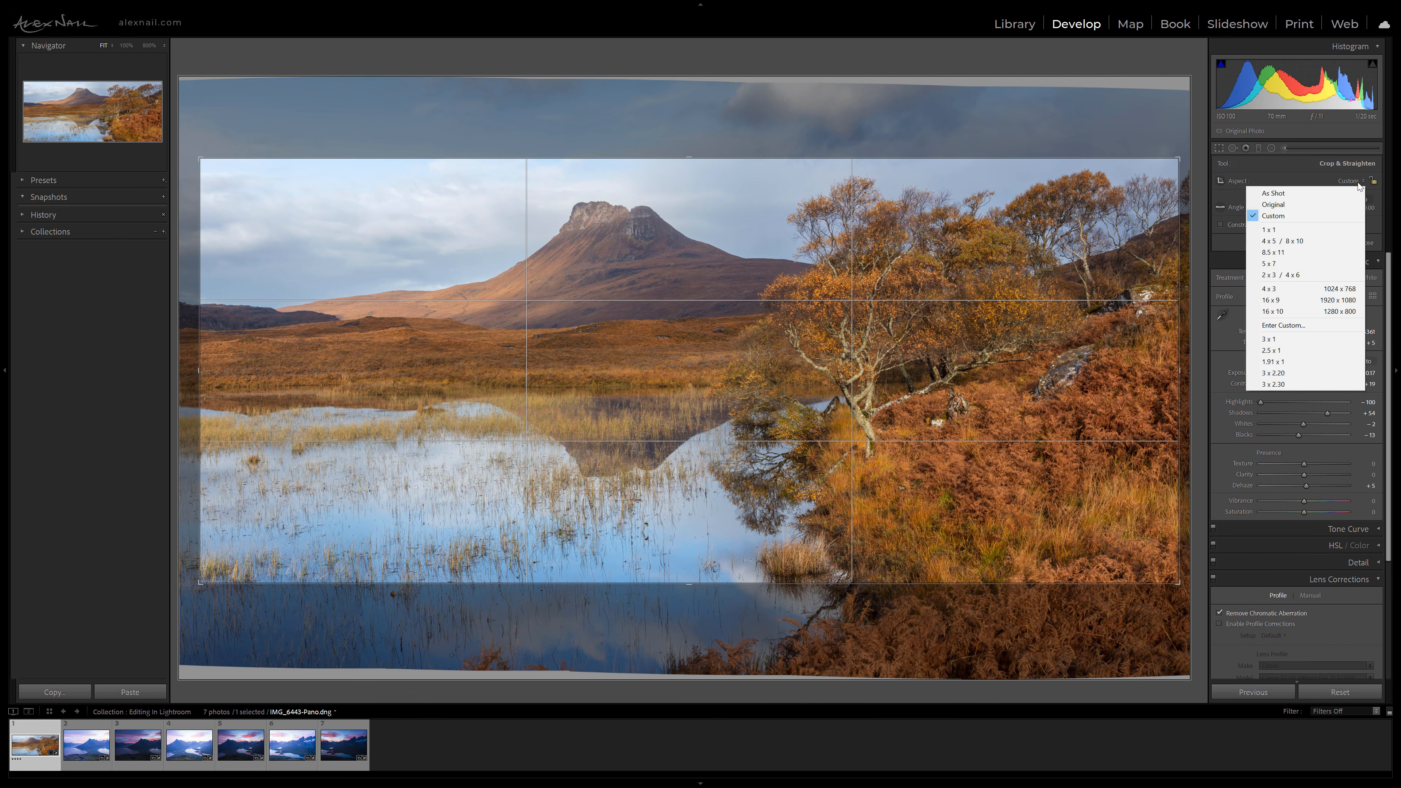
{"action": "left_click", "coordinate": [1296, 301]}
{"action": "left_click_drag", "start_coordinate": [785, 359], "coordinate": [757, 381]}
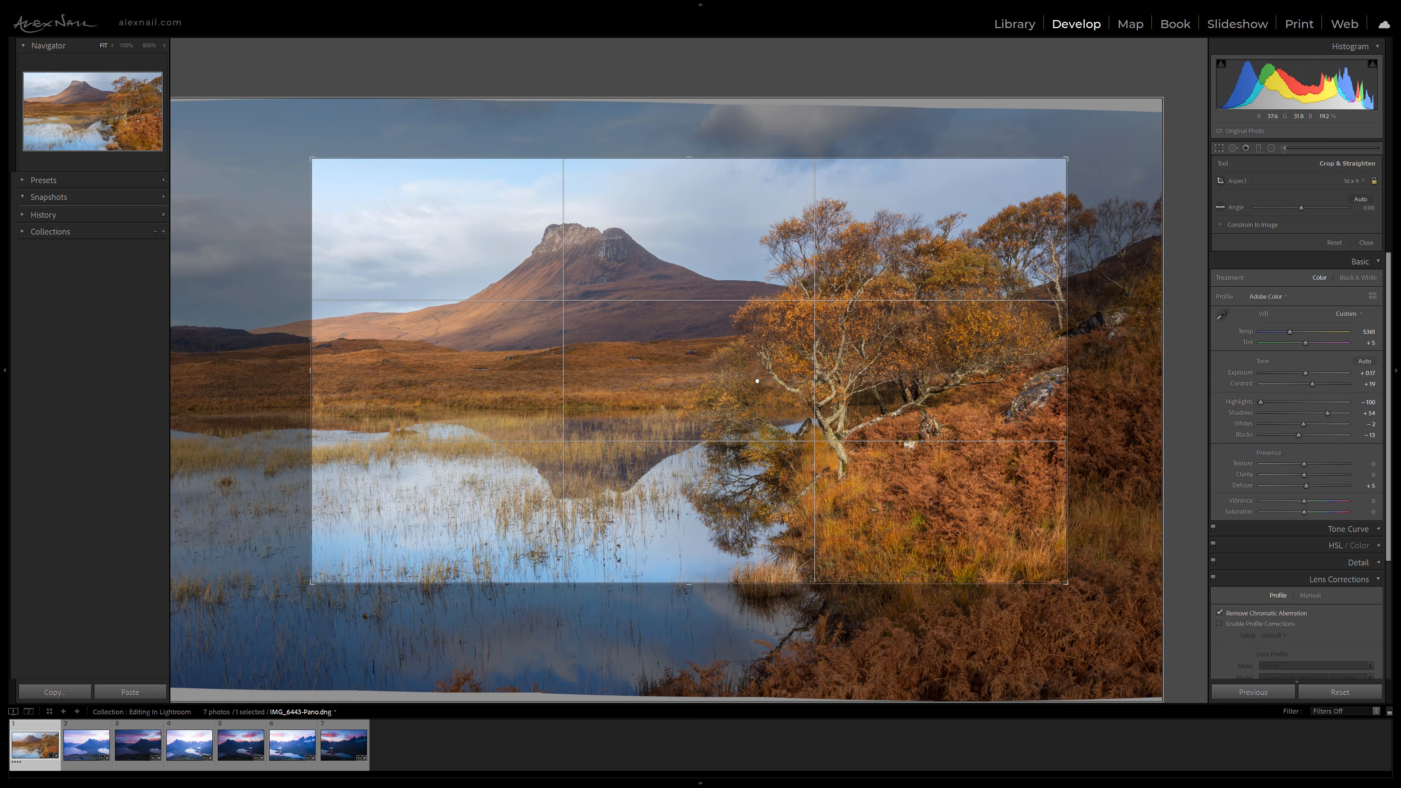
Step: Unlock the crop's aspect ratio and adjust its edges individually to take in more of the scene's width and height
{"action": "left_click", "coordinate": [1373, 182]}
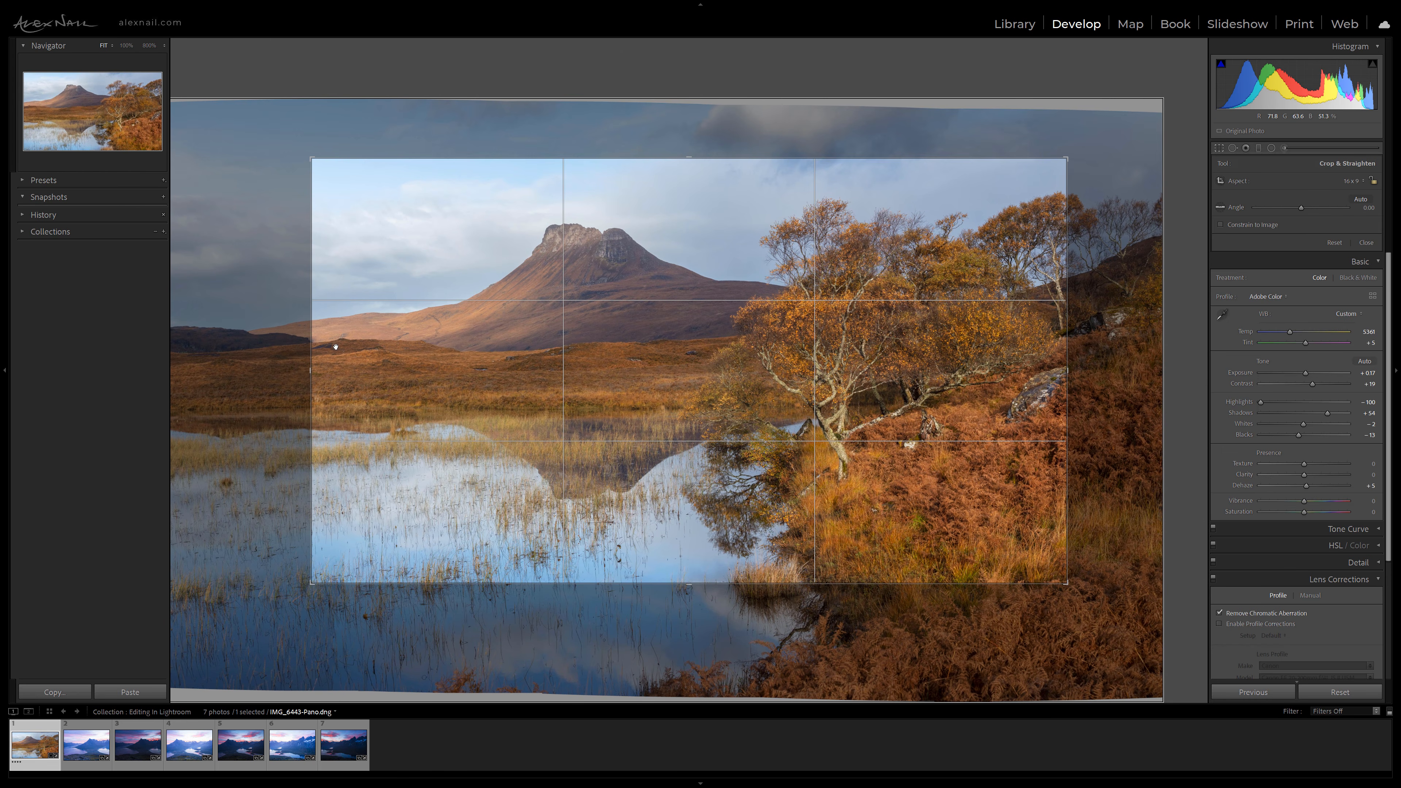
{"action": "left_click_drag", "start_coordinate": [301, 372], "coordinate": [250, 373]}
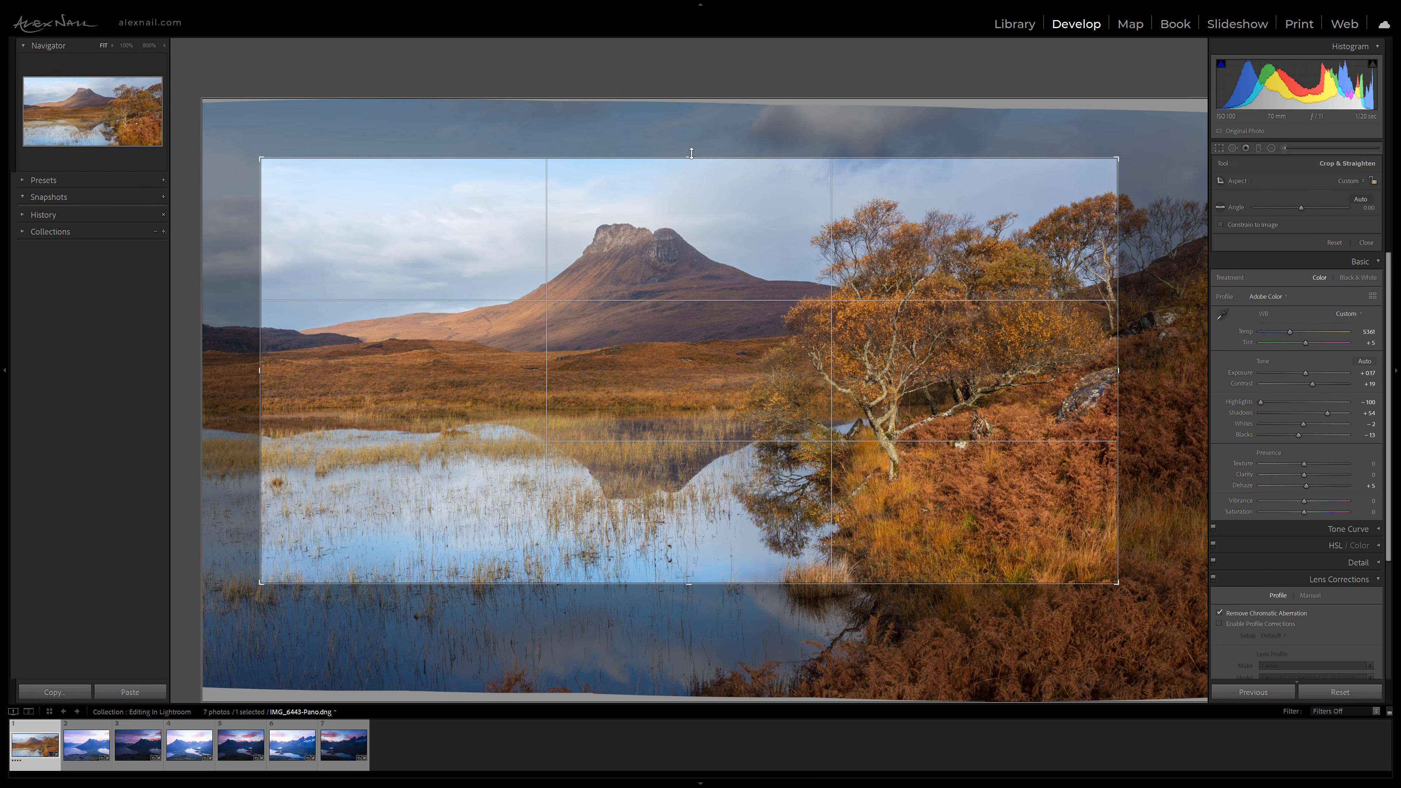
{"action": "left_click_drag", "start_coordinate": [690, 152], "coordinate": [683, 194]}
{"action": "left_click_drag", "start_coordinate": [689, 588], "coordinate": [691, 613]}
{"action": "left_click_drag", "start_coordinate": [1117, 369], "coordinate": [1146, 366]}
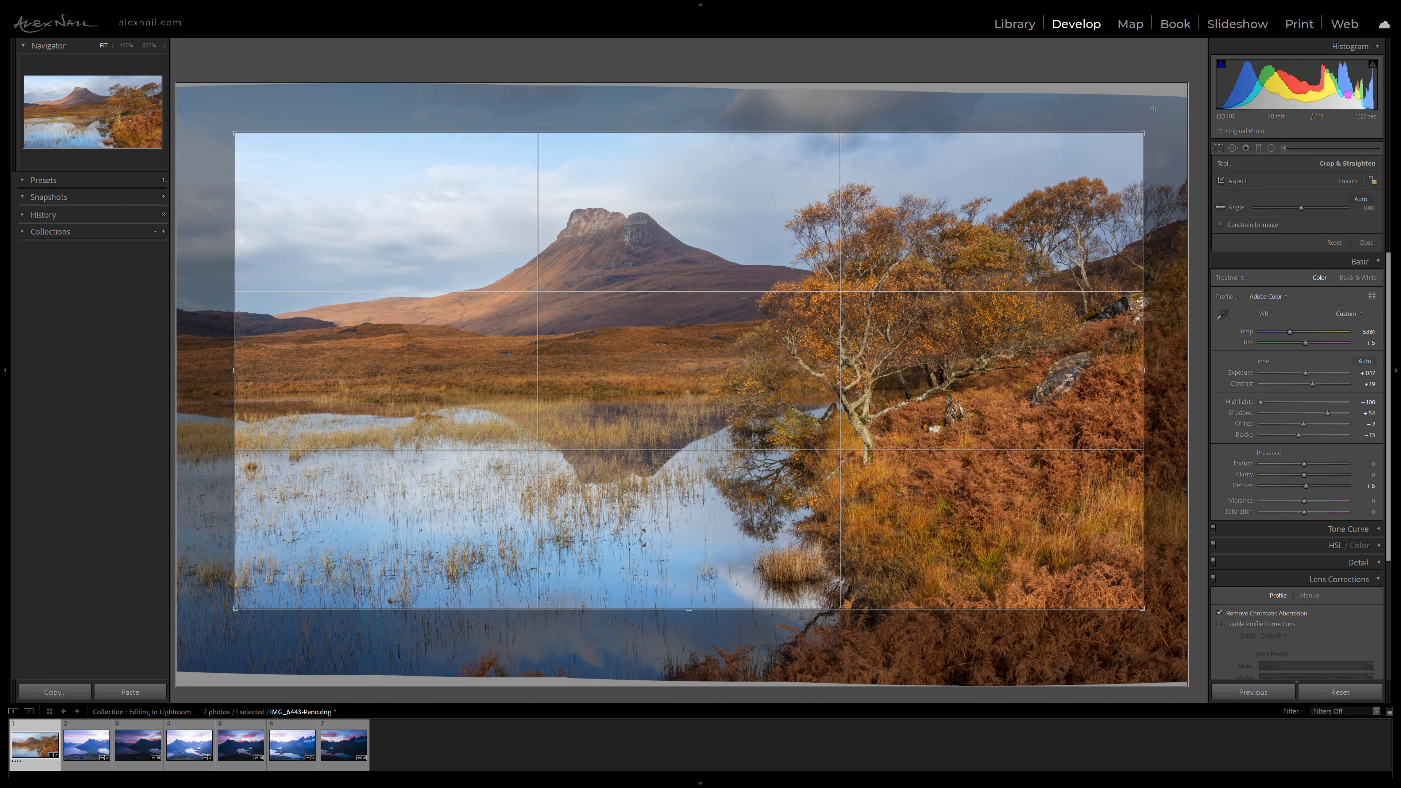
Step: Try rotating the crop by -0.25 degrees and reset its Angle to 0
{"action": "left_click_drag", "start_coordinate": [1153, 109], "coordinate": [1161, 105]}
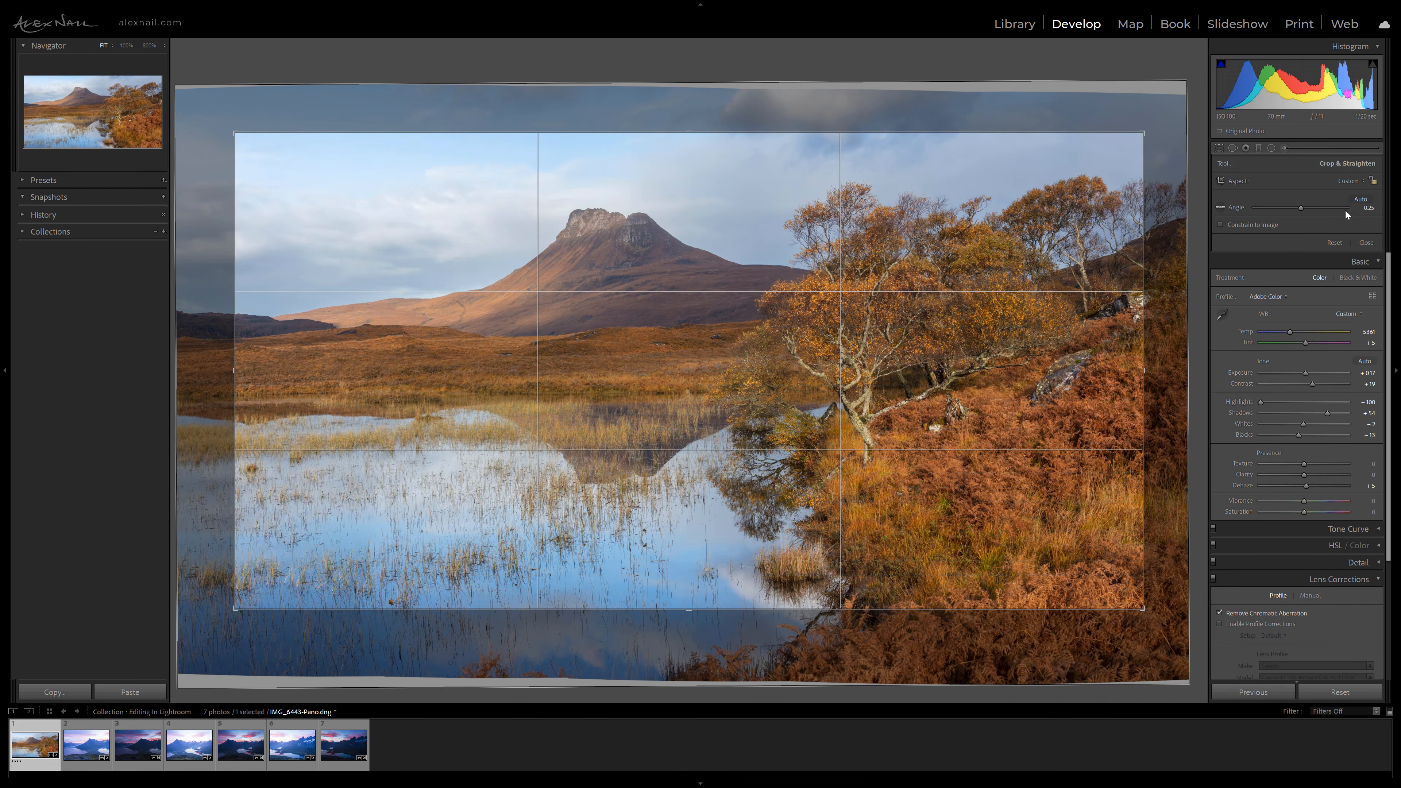
{"action": "left_click_drag", "start_coordinate": [1301, 207], "coordinate": [1301, 208]}
{"action": "left_click", "coordinate": [1368, 207]}
{"action": "type", "text": "0"}
{"action": "key", "text": "Return"}
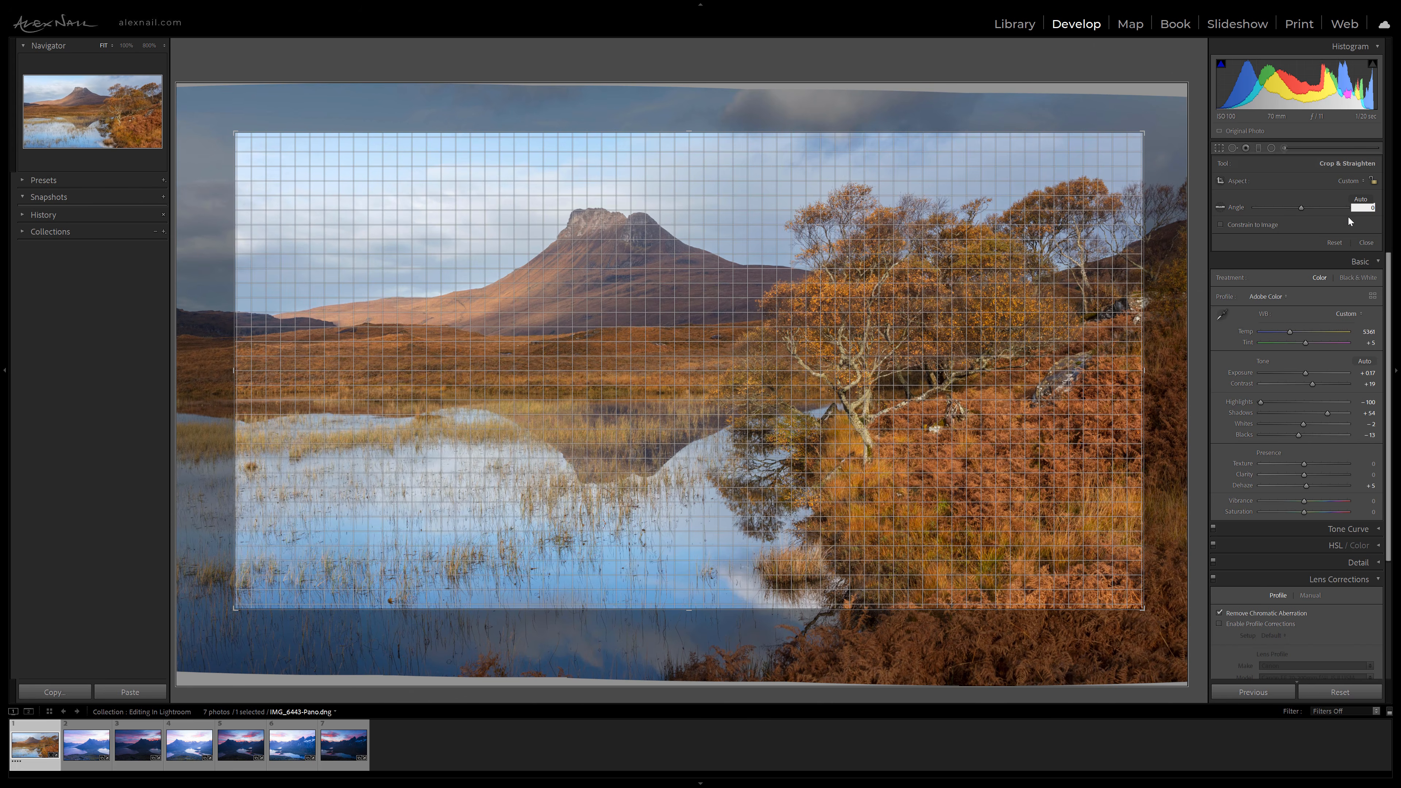
Step: Heal the pale rock in the bracken beside the birch trunk, sampling nearby bracken, and check the repair at 100%
{"action": "left_click", "coordinate": [1234, 149]}
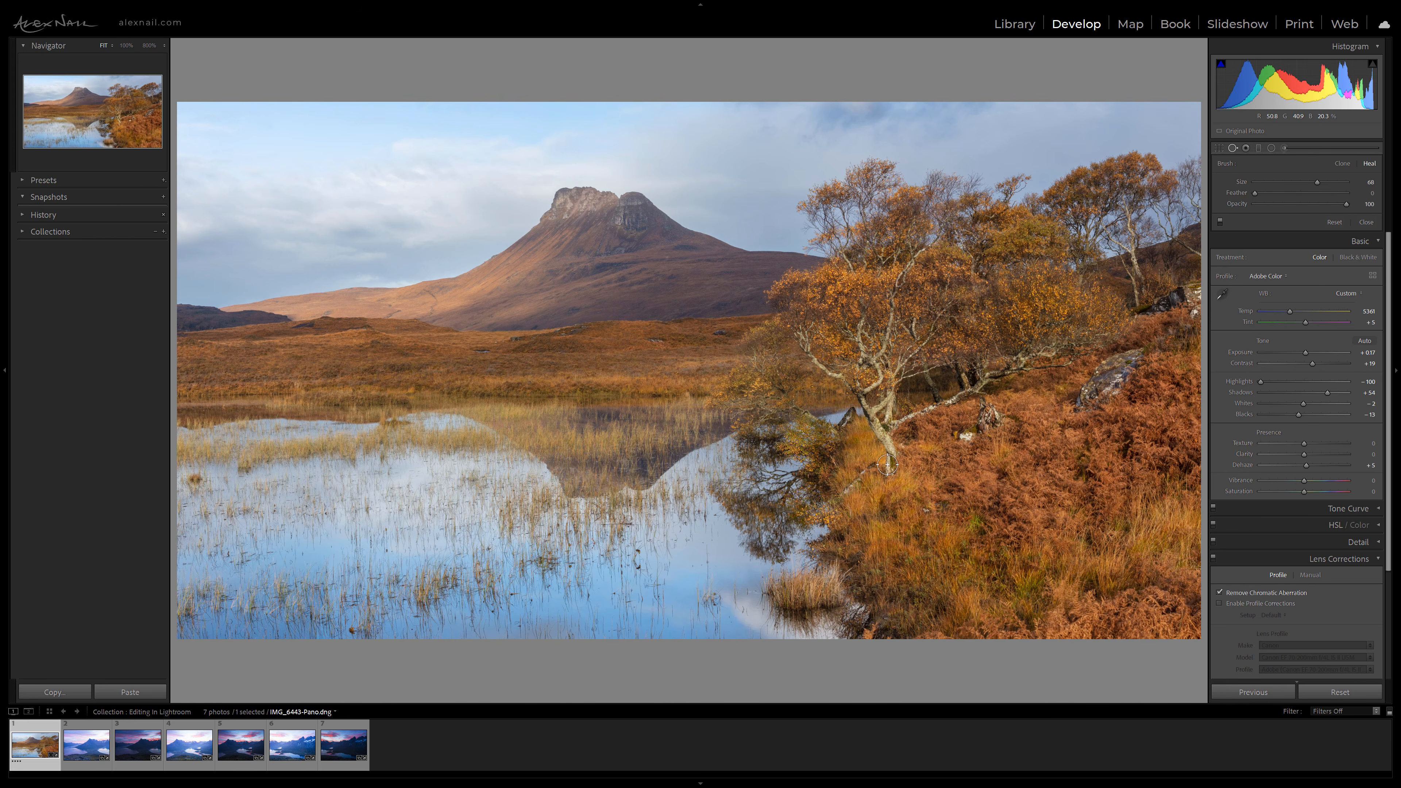
{"action": "left_click", "coordinate": [965, 438]}
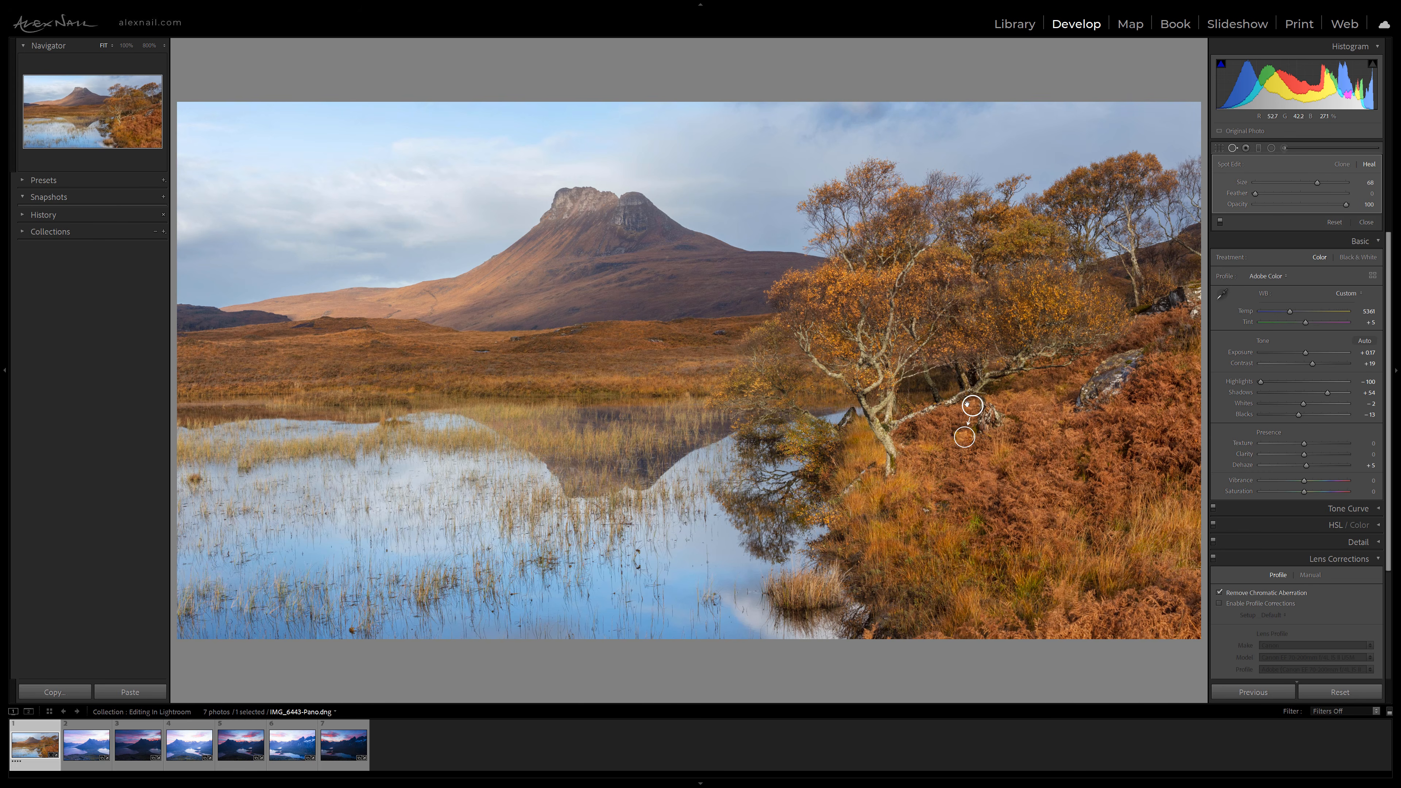
{"action": "left_click_drag", "start_coordinate": [948, 411], "coordinate": [933, 425]}
{"action": "left_click", "coordinate": [1233, 149]}
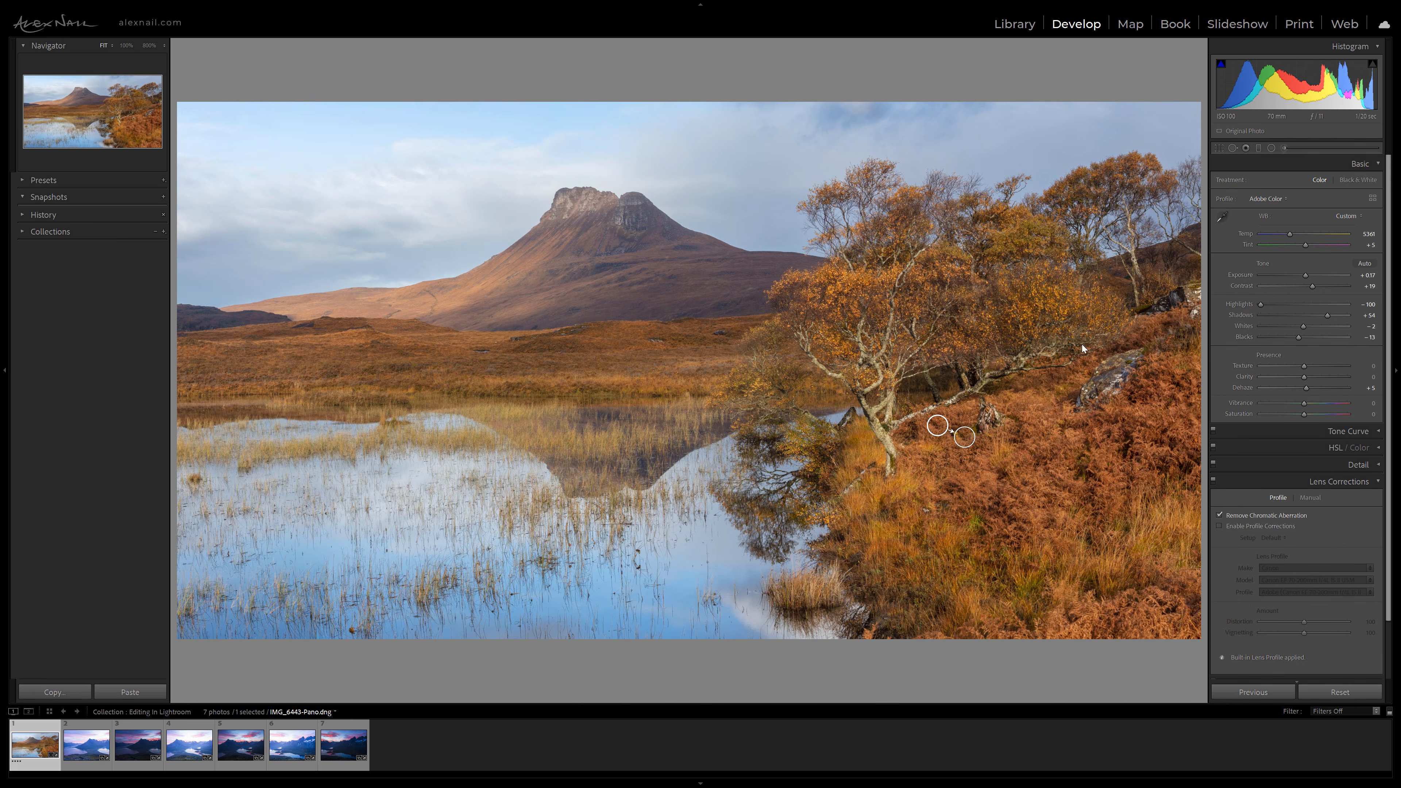
{"action": "left_click", "coordinate": [959, 436]}
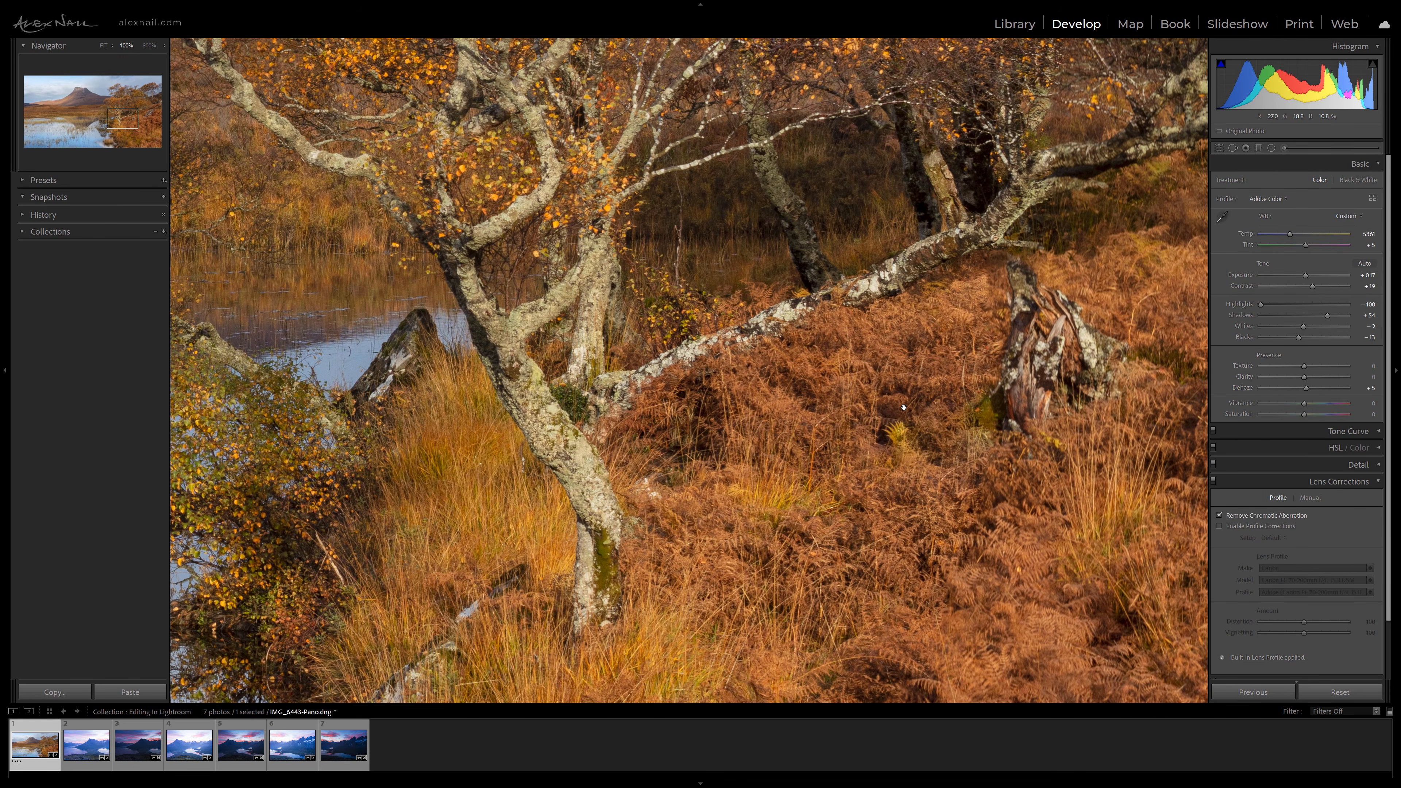
{"action": "left_click", "coordinate": [904, 407]}
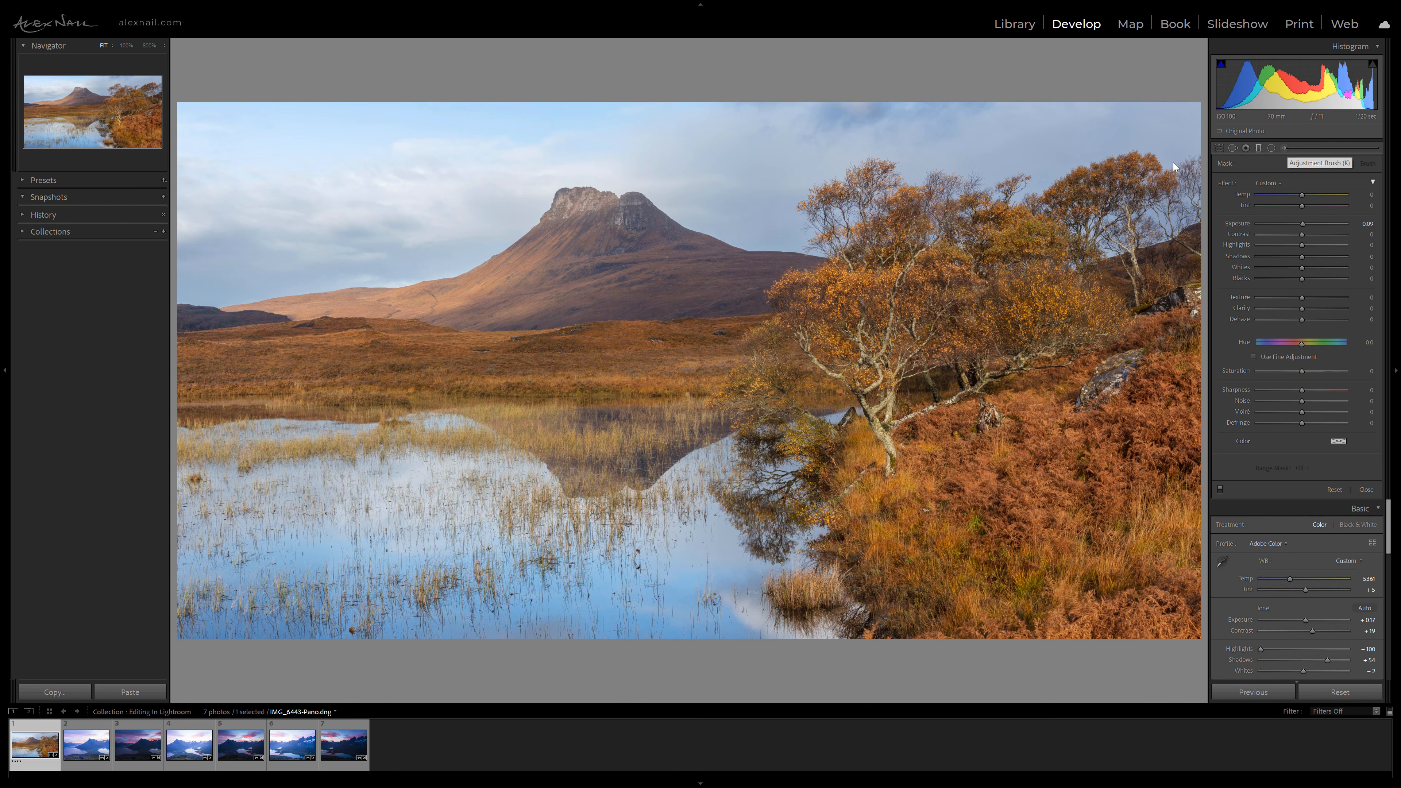
Step: Add a tilted graduated filter over the sky and mountain, trying an Exposure of -4.00 and settling at -0.75
{"action": "left_click_drag", "start_coordinate": [506, 163], "coordinate": [526, 326]}
{"action": "left_click_drag", "start_coordinate": [785, 319], "coordinate": [784, 319]}
{"action": "left_click_drag", "start_coordinate": [1300, 223], "coordinate": [1252, 225]}
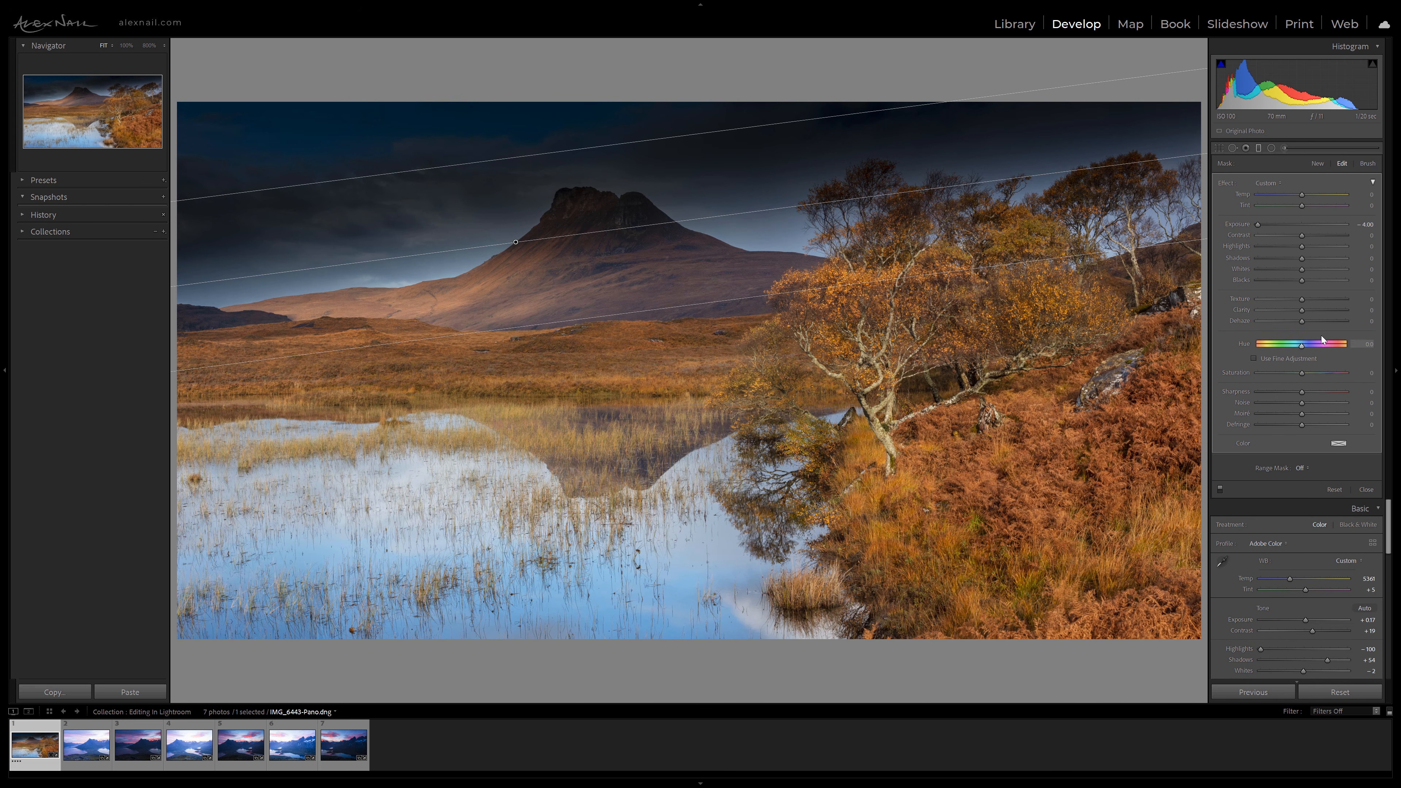
{"action": "mouse_move", "coordinate": [1387, 518]}
{"action": "left_mouse_down"}
{"action": "mouse_move", "coordinate": [1386, 618]}
{"action": "mouse_move", "coordinate": [1387, 525]}
{"action": "left_mouse_up"}
{"action": "left_click_drag", "start_coordinate": [1258, 224], "coordinate": [1294, 225]}
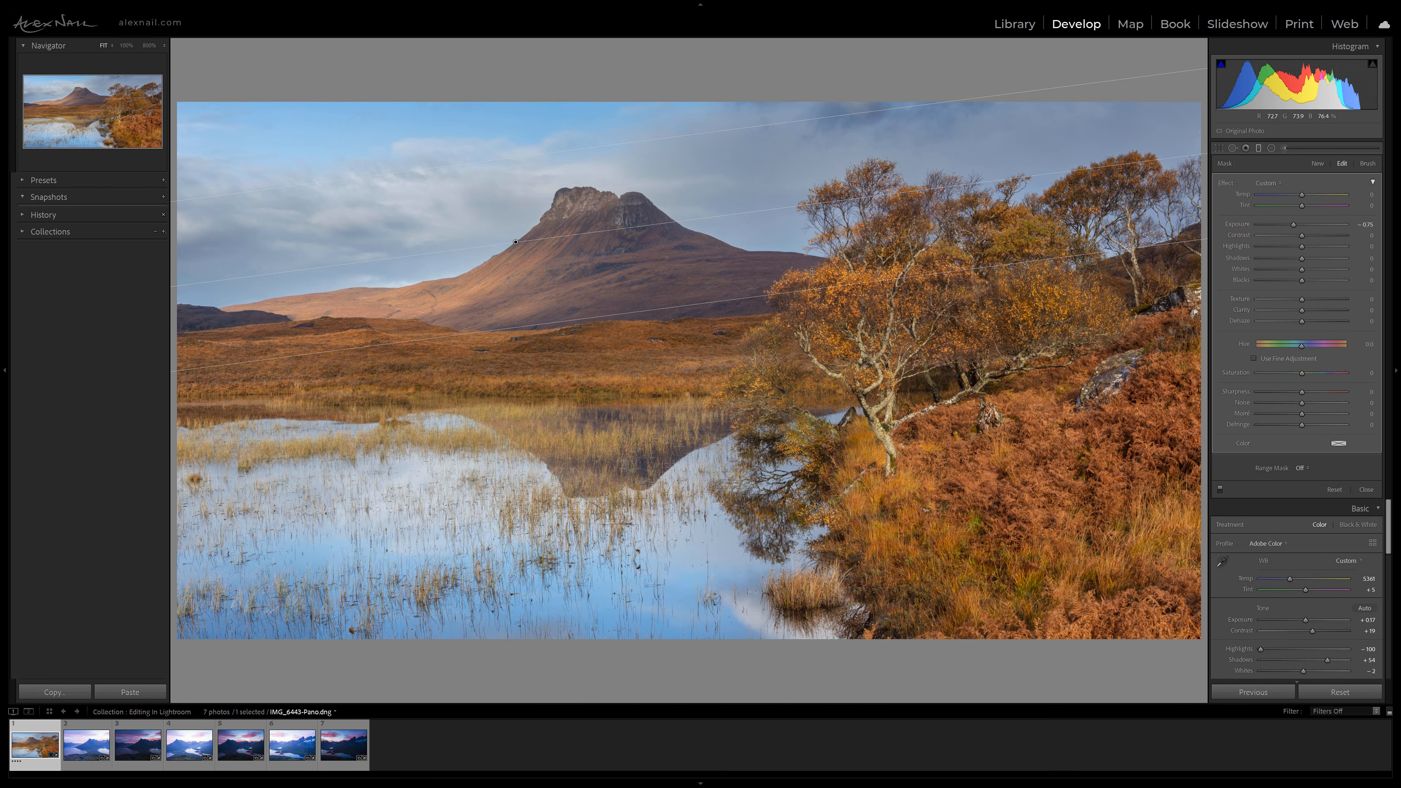
{"action": "left_click_drag", "start_coordinate": [775, 207], "coordinate": [707, 164]}
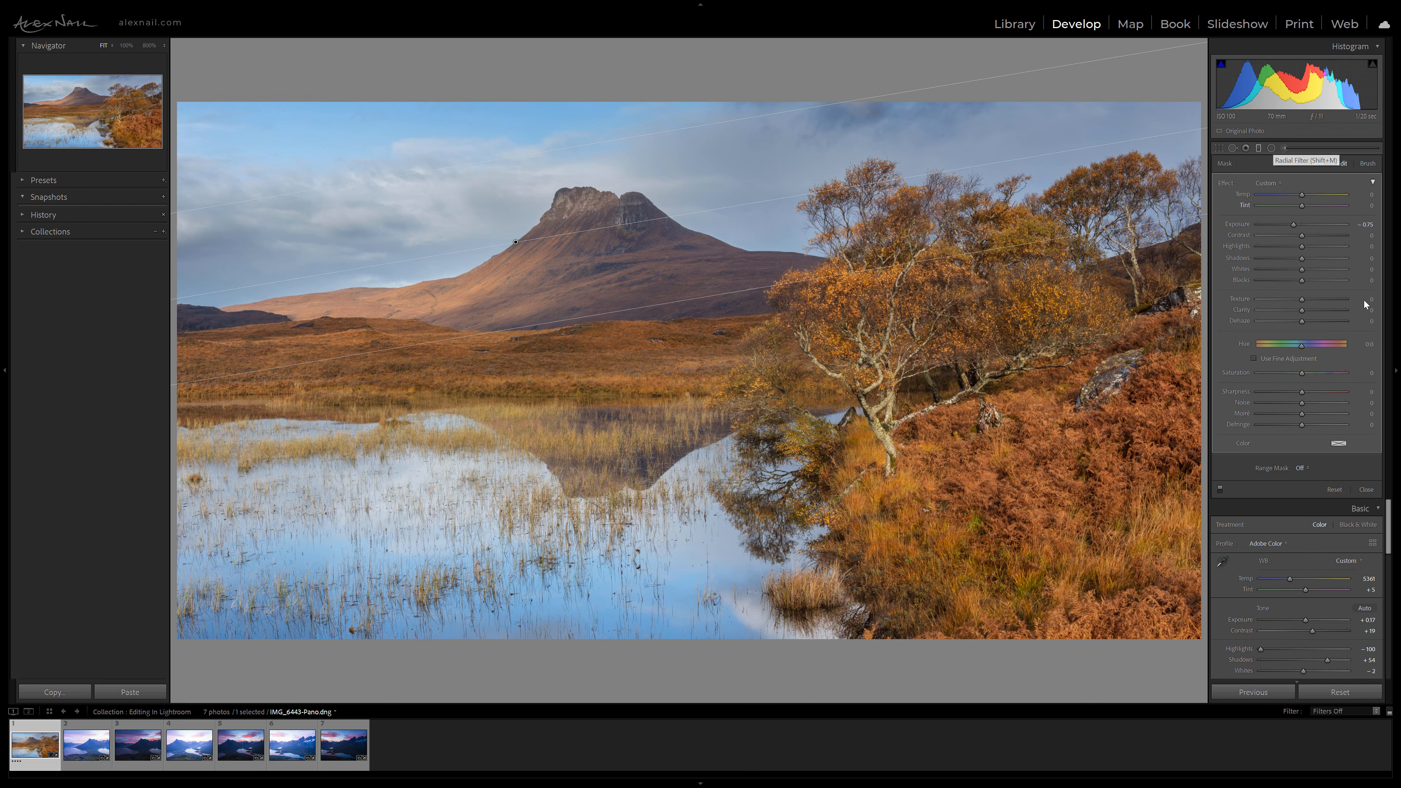
Step: Draw an elliptical radial filter over the lower mountain slope, moorland and reeds
{"action": "left_click", "coordinate": [1272, 148]}
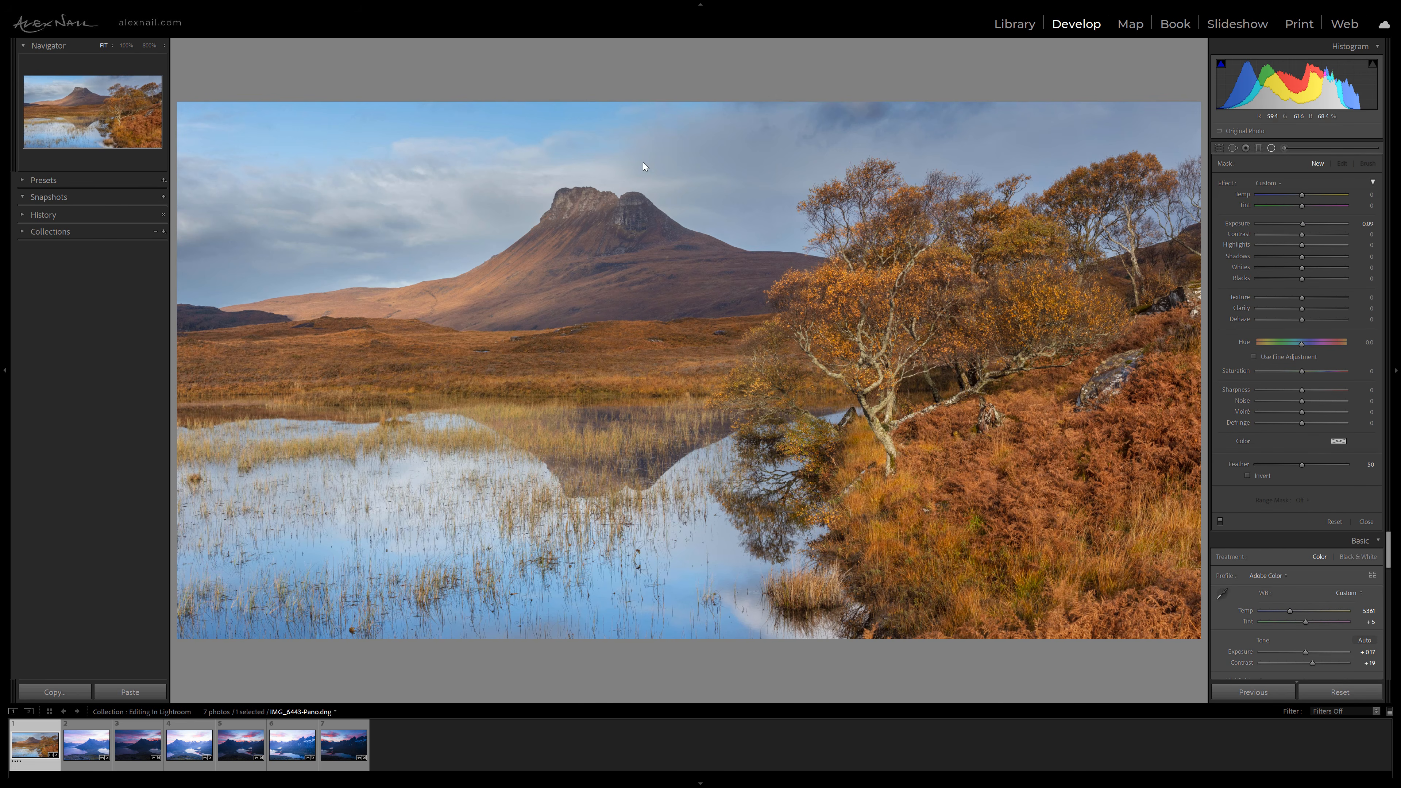
{"action": "left_click_drag", "start_coordinate": [543, 370], "coordinate": [731, 218]}
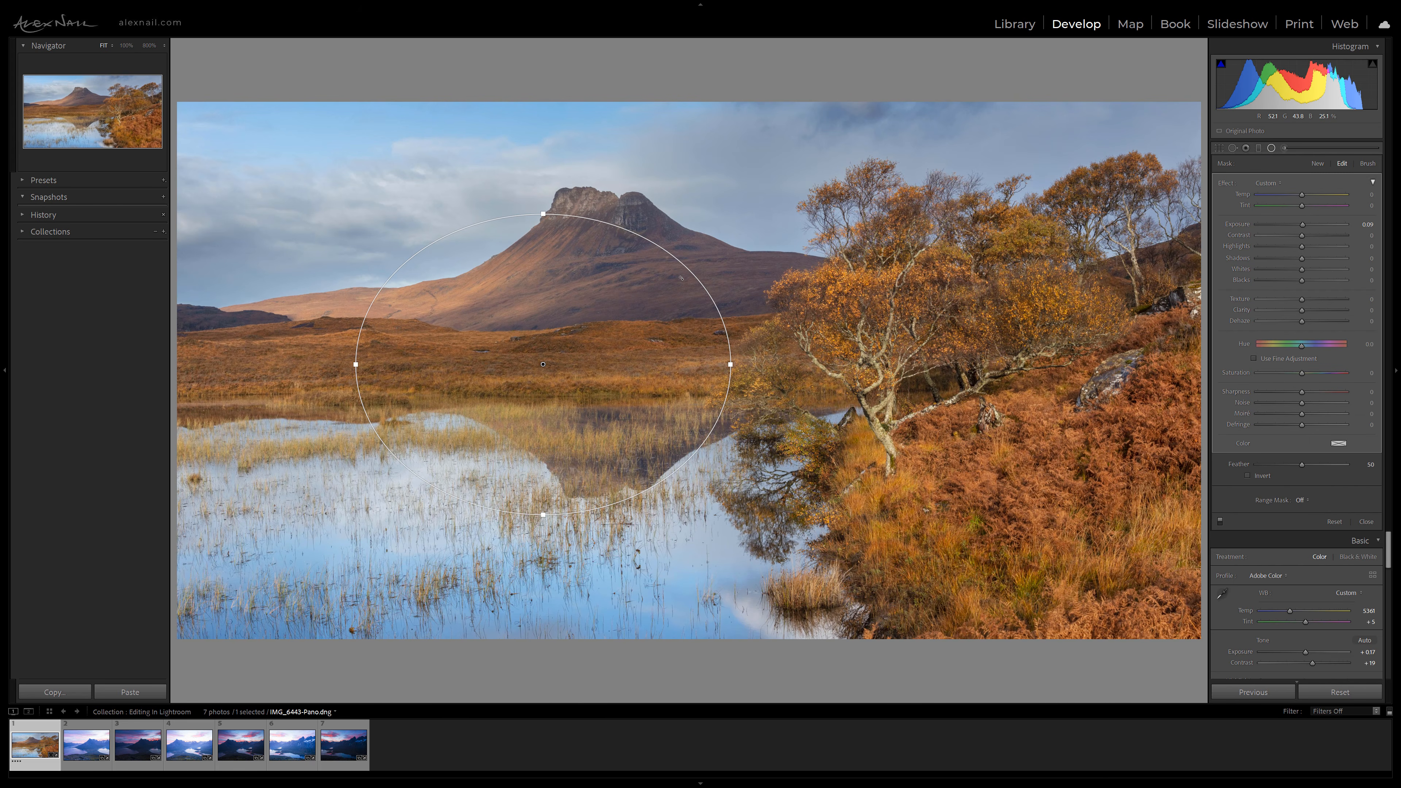
Step: Try an Exposure of -4.00 outside the ellipse with a hard Feather edge, resetting Feather to 50 and Exposure to 0
{"action": "left_click_drag", "start_coordinate": [1301, 225], "coordinate": [1243, 229]}
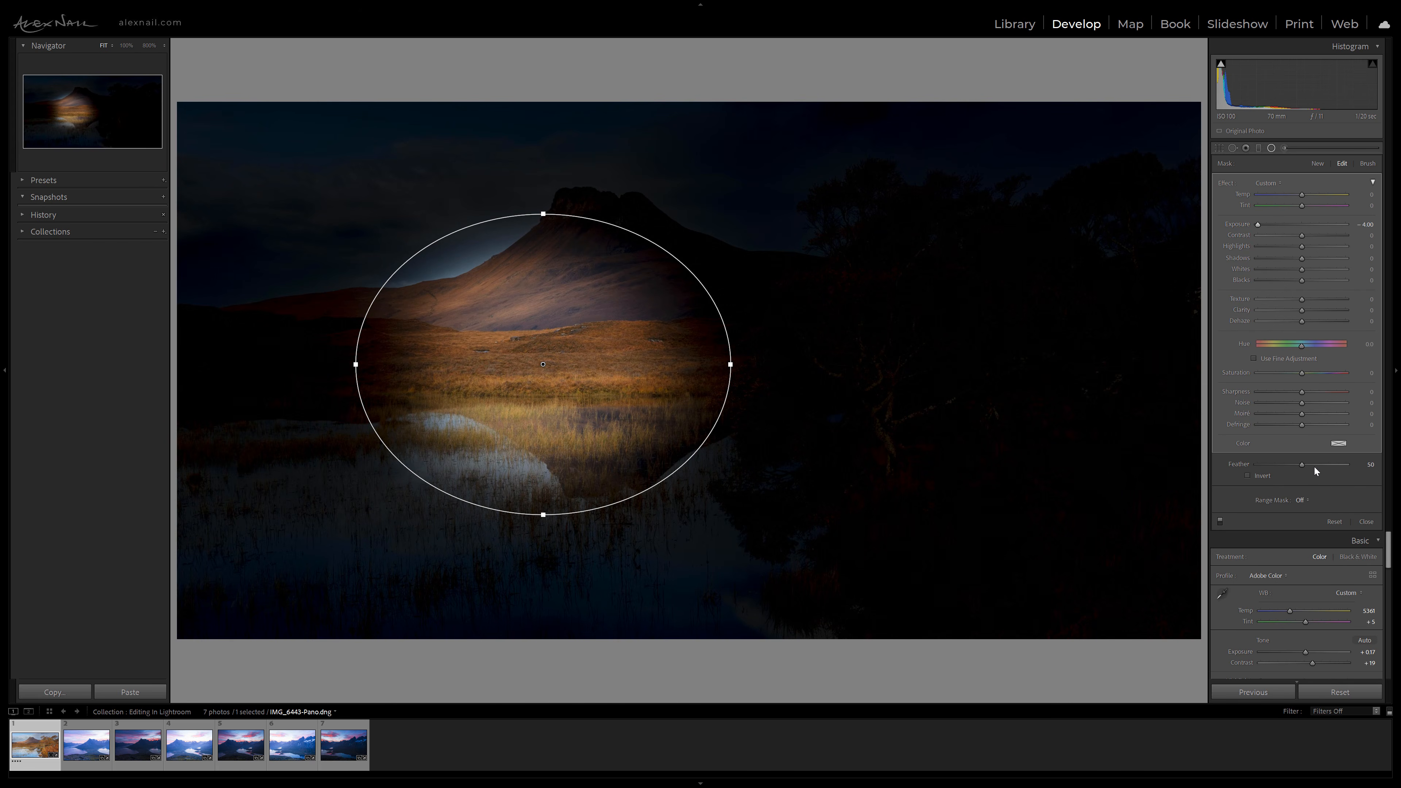
{"action": "mouse_move", "coordinate": [1302, 462]}
{"action": "left_mouse_down"}
{"action": "mouse_move", "coordinate": [1349, 458]}
{"action": "mouse_move", "coordinate": [1256, 467]}
{"action": "left_mouse_up"}
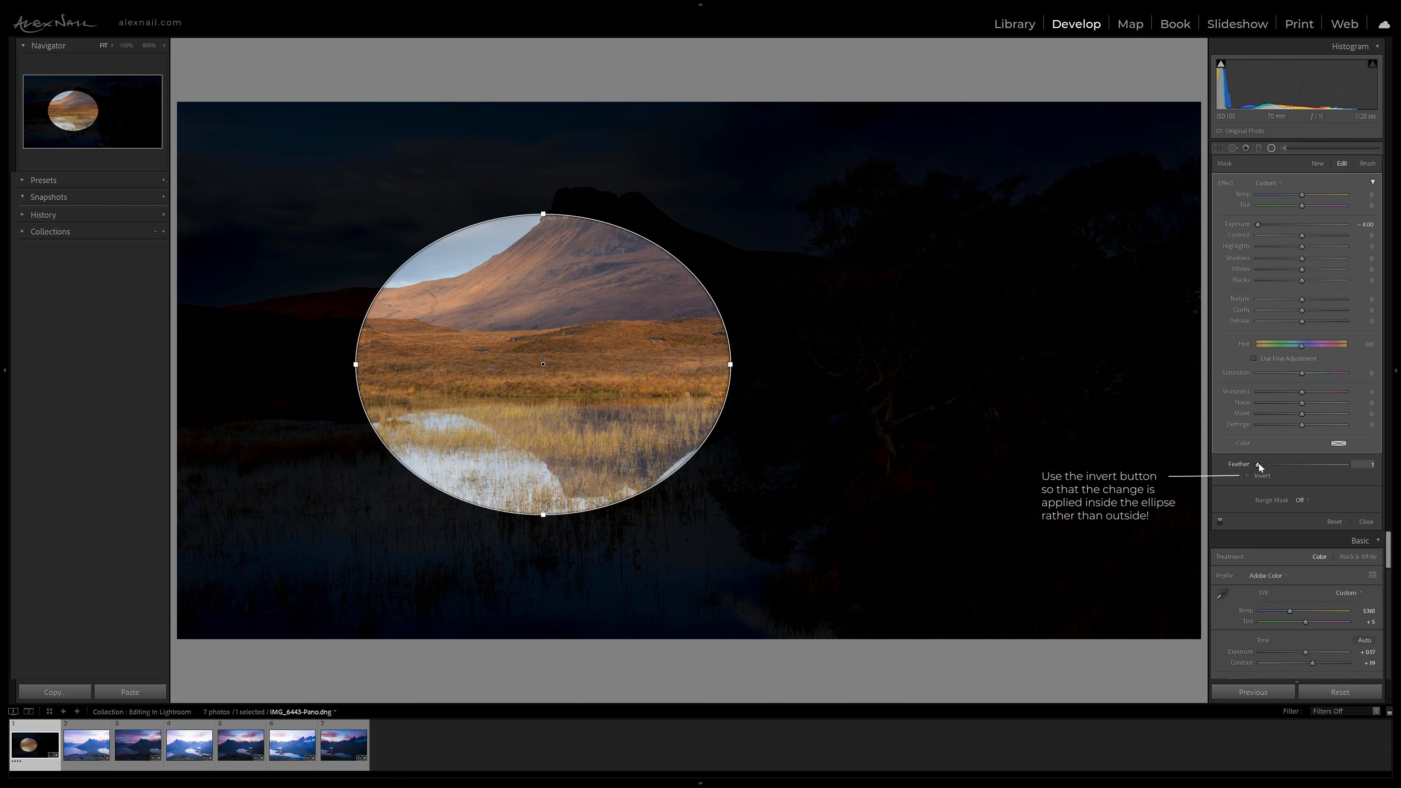
{"action": "double_click", "coordinate": [1259, 463]}
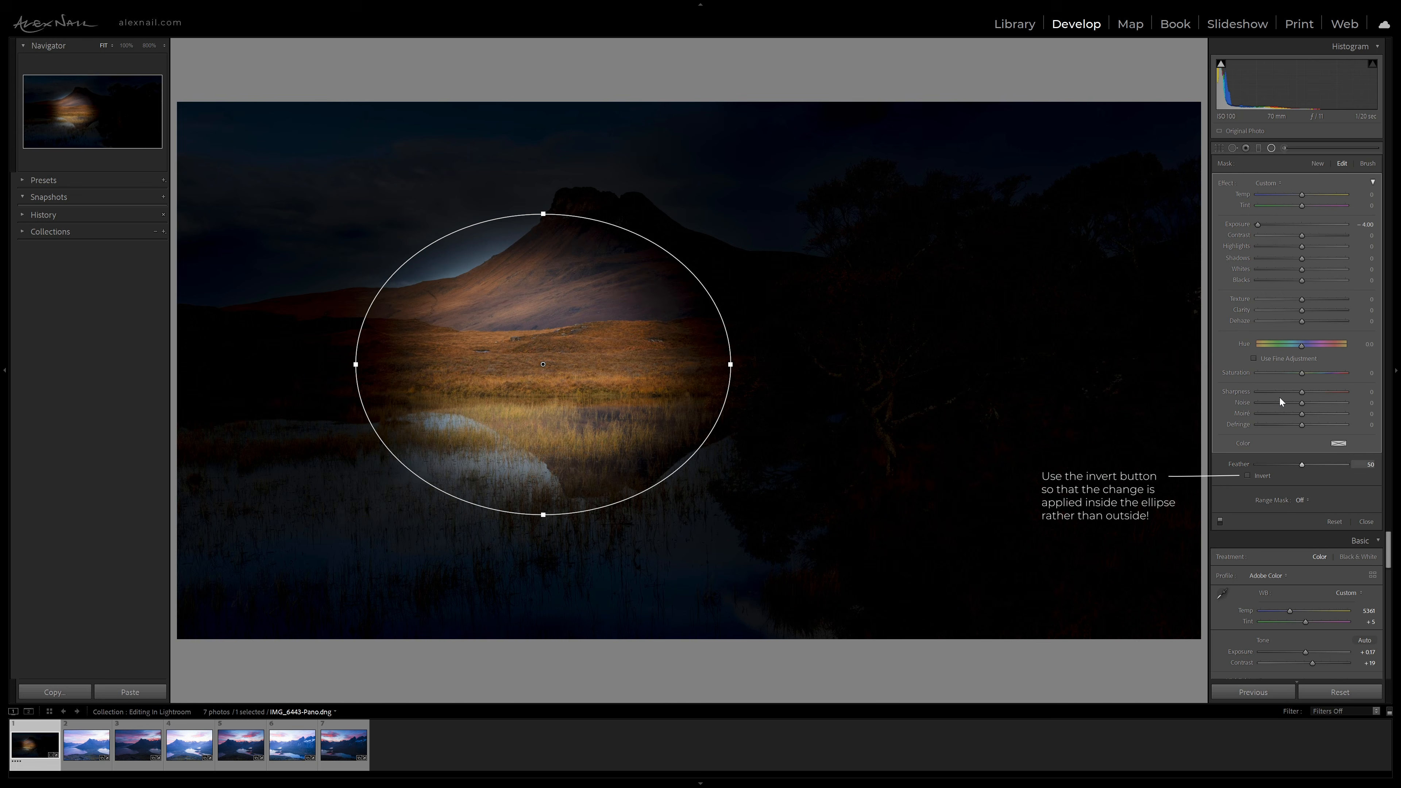
{"action": "double_click", "coordinate": [1237, 225]}
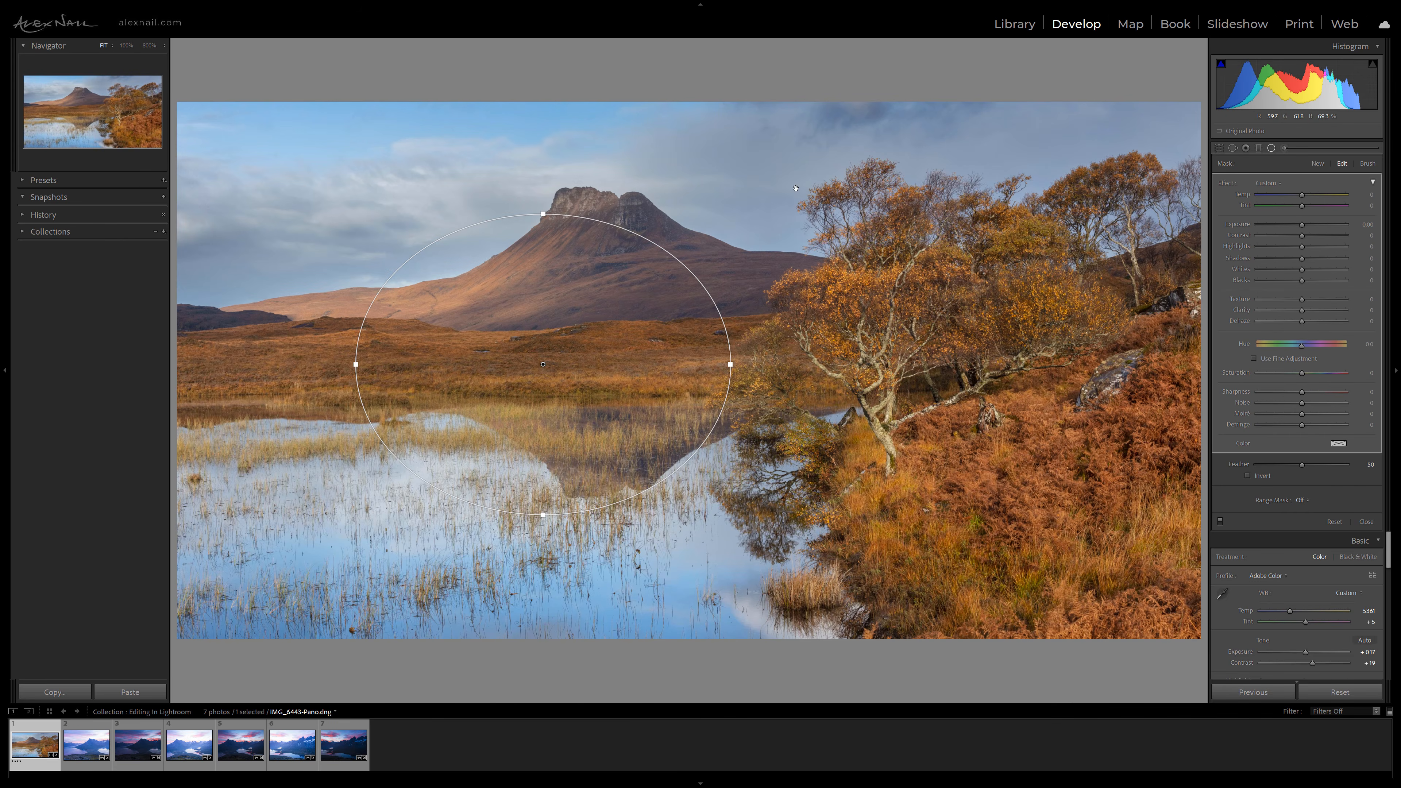
Step: Paint an adjustment brush mask over the birch tree's upper foliage and set its Exposure to 0.31
{"action": "left_click", "coordinate": [1286, 147]}
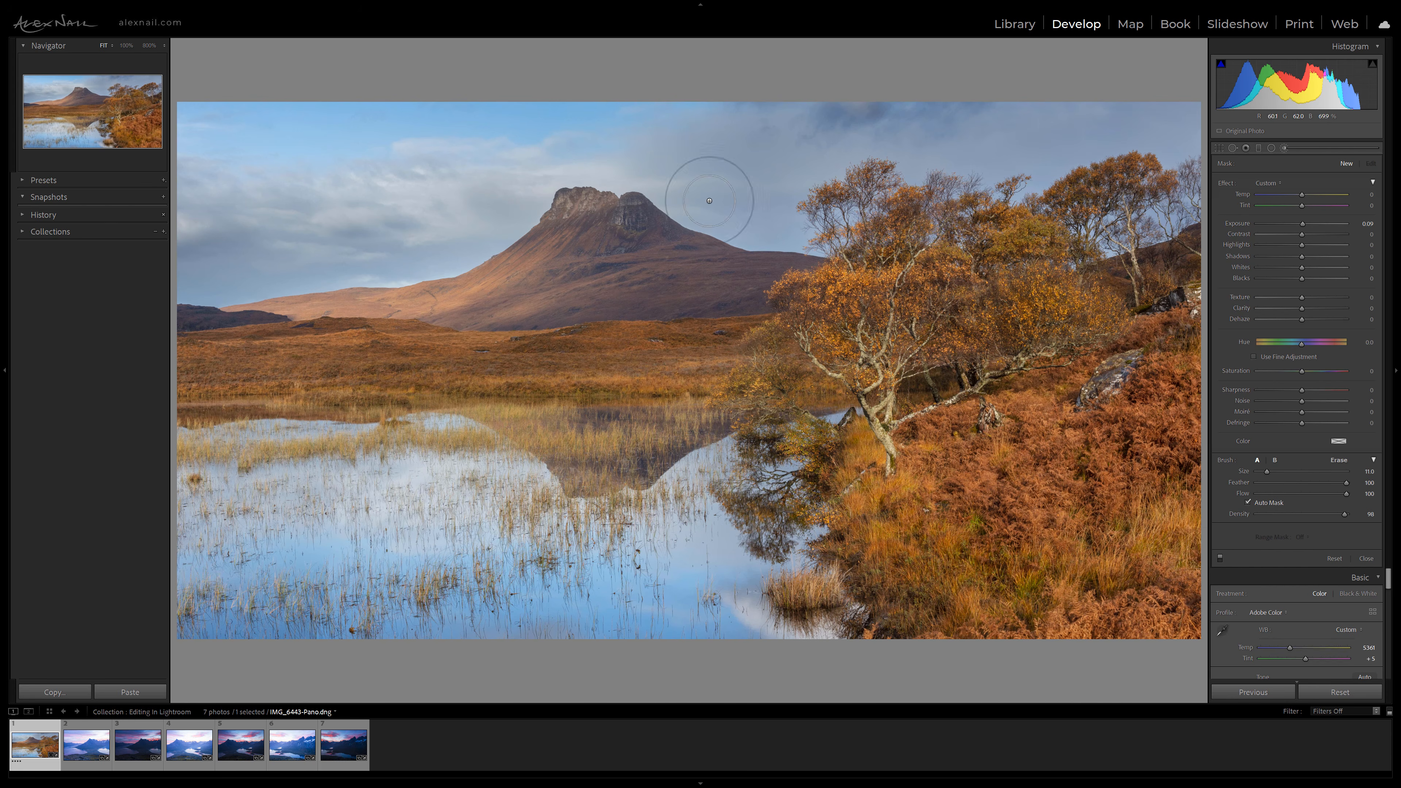
{"action": "scroll", "coordinate": [820, 209], "scroll_direction": "down", "scroll_amount": 3}
{"action": "scroll", "coordinate": [842, 209], "scroll_direction": "down", "scroll_amount": 5}
{"action": "scroll", "coordinate": [908, 216], "scroll_direction": "up", "scroll_amount": 1}
{"action": "left_click", "coordinate": [935, 273]}
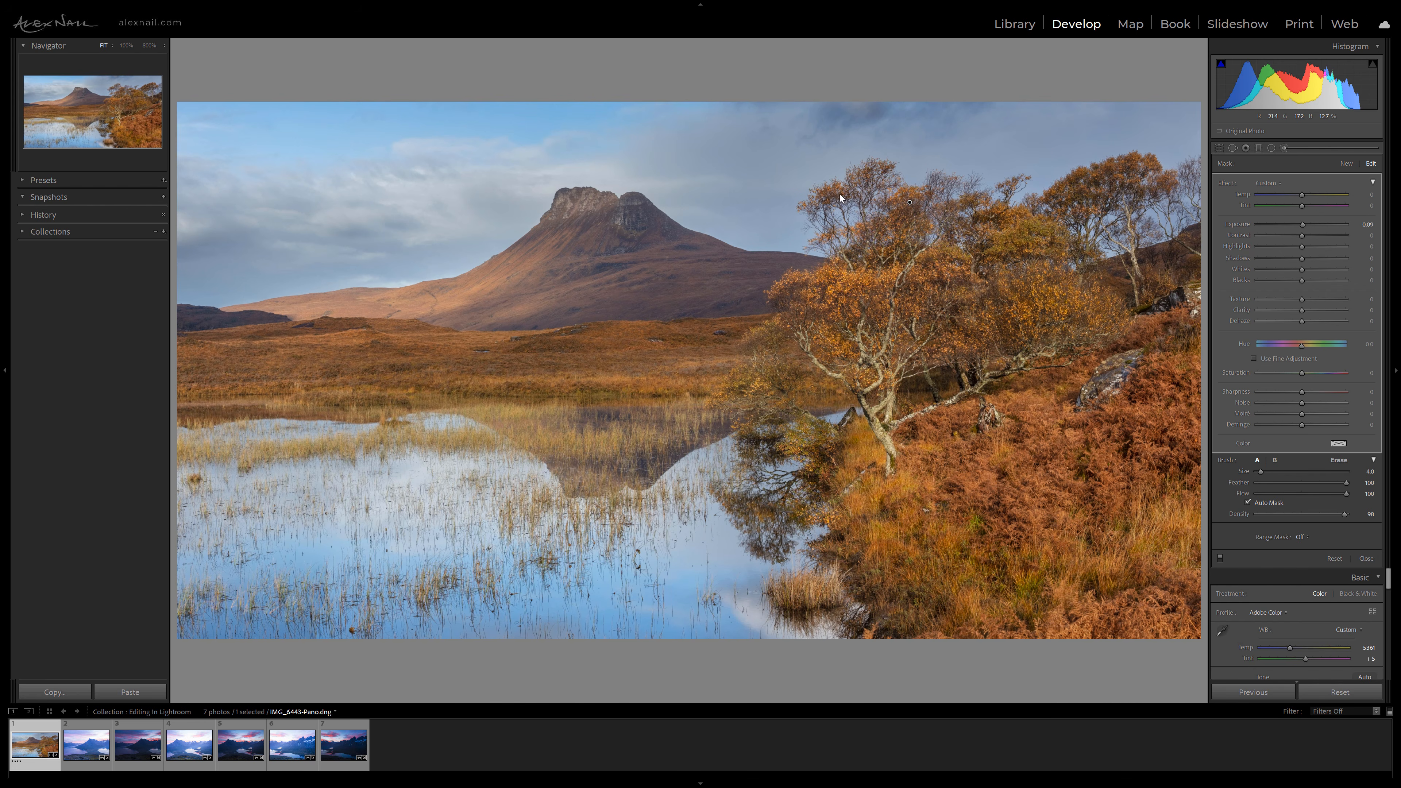
{"action": "left_click_drag", "start_coordinate": [1302, 226], "coordinate": [1305, 225]}
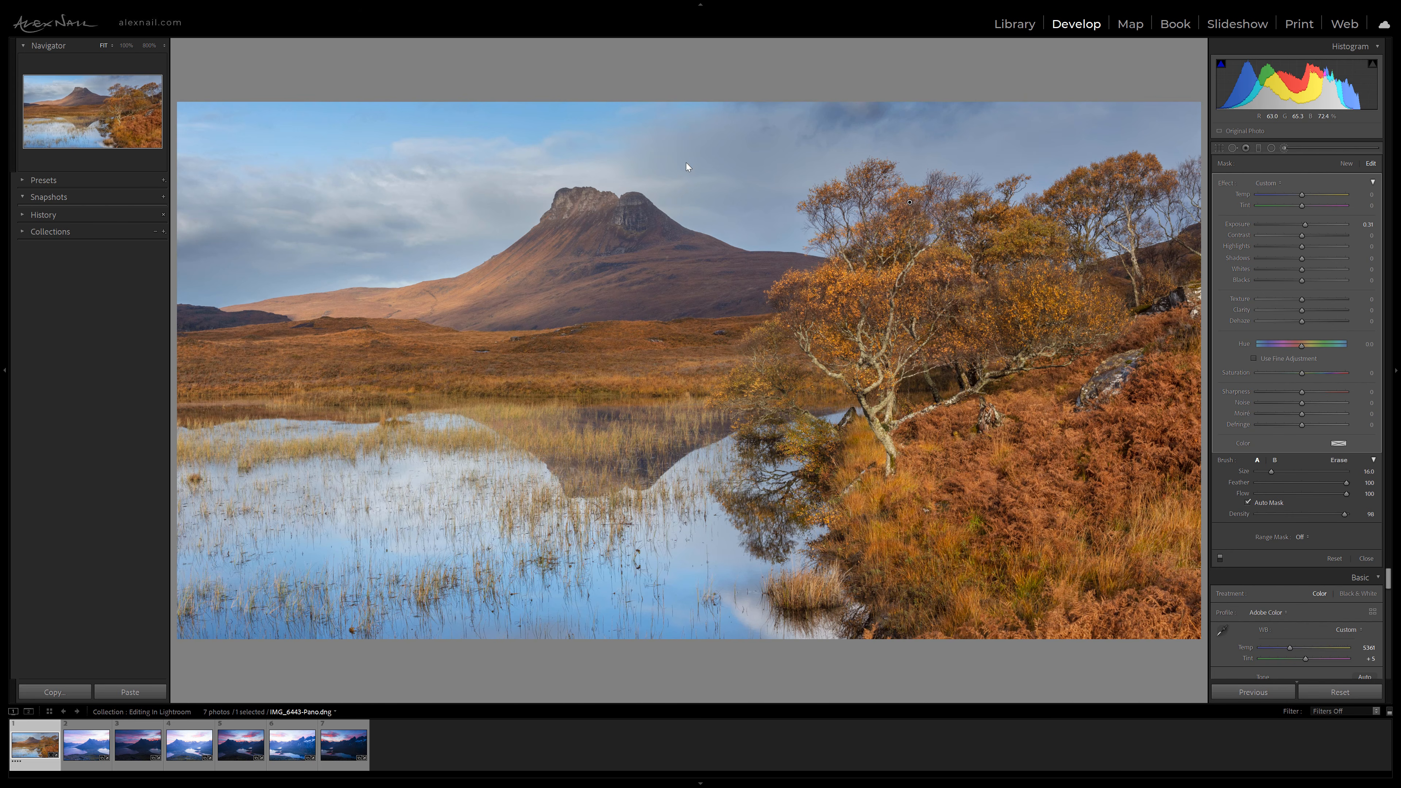
Step: Brush over the lower mountain slope at size 17, raise the brush Exposure strongly and set Flow to 98
{"action": "key", "text": "bracketright"}
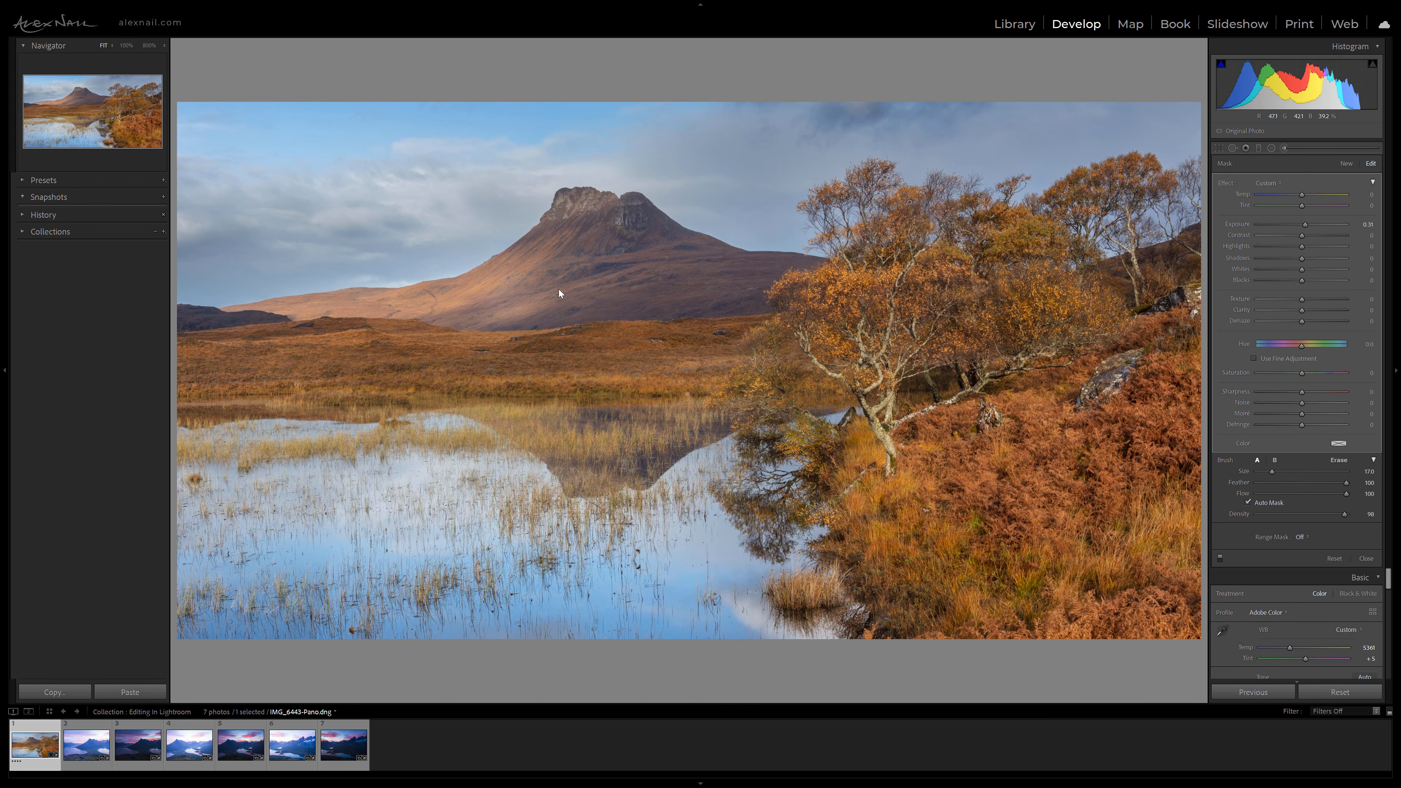
{"action": "left_click_drag", "start_coordinate": [1304, 225], "coordinate": [1332, 225]}
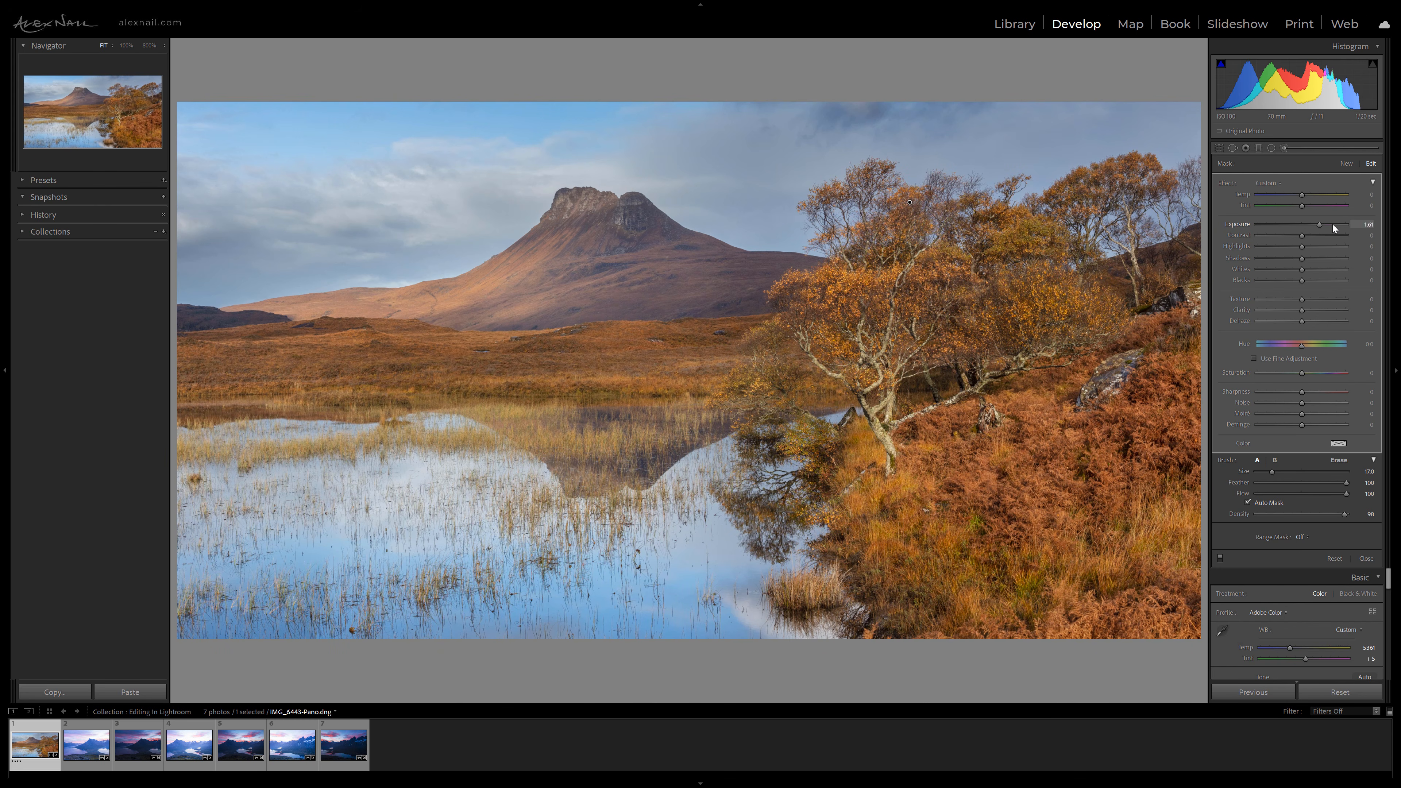
{"action": "left_click_drag", "start_coordinate": [1346, 493], "coordinate": [1344, 493]}
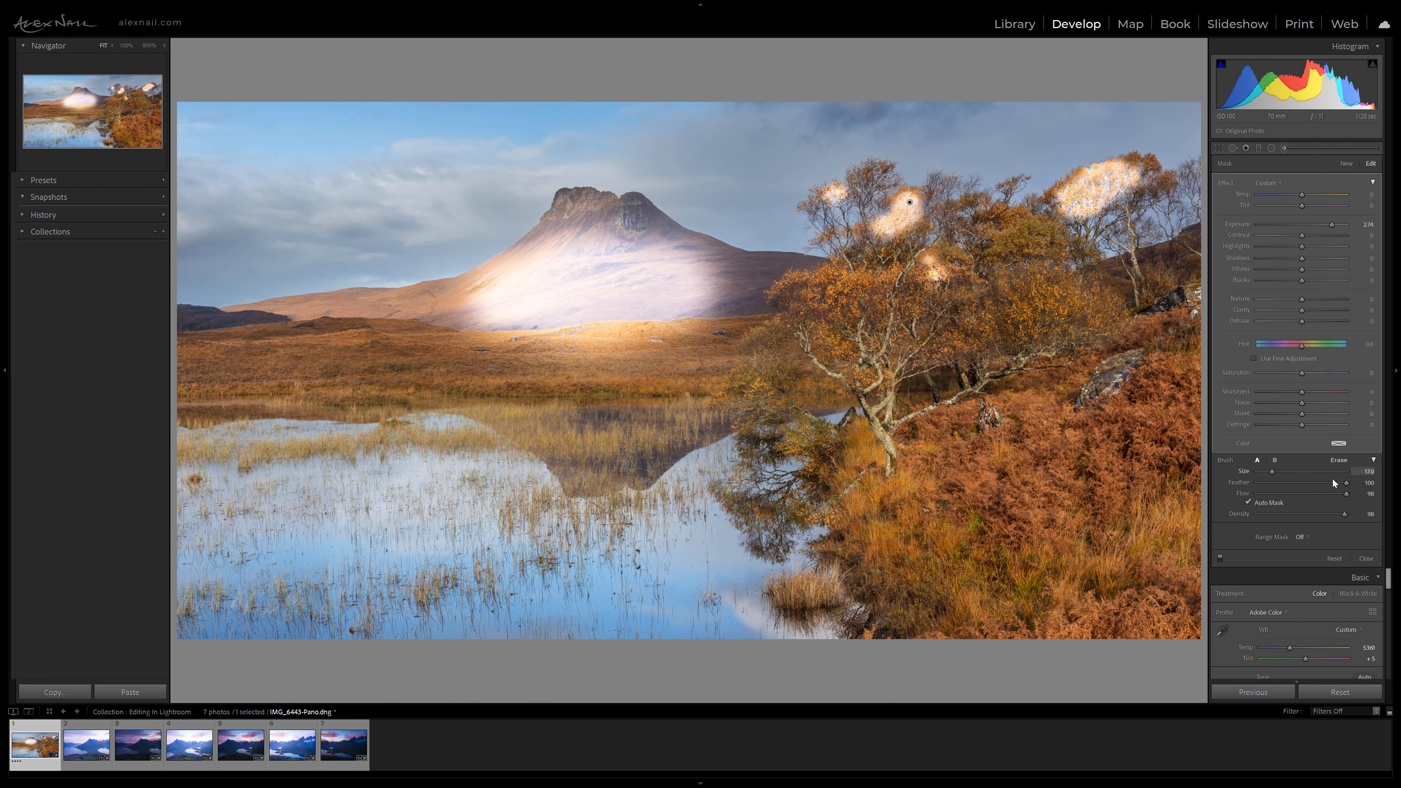
Step: Try erasing part of the mountain slope mask, undo back through the strong Exposure increase, and close the adjustment brush
{"action": "left_click", "coordinate": [1338, 461]}
{"action": "mouse_move", "coordinate": [646, 337]}
{"action": "left_mouse_down"}
{"action": "mouse_move", "coordinate": [703, 270]}
{"action": "mouse_move", "coordinate": [715, 269]}
{"action": "mouse_move", "coordinate": [700, 289]}
{"action": "mouse_move", "coordinate": [726, 299]}
{"action": "mouse_move", "coordinate": [716, 256]}
{"action": "left_mouse_up"}
{"action": "key", "text": "ctrl+z"}
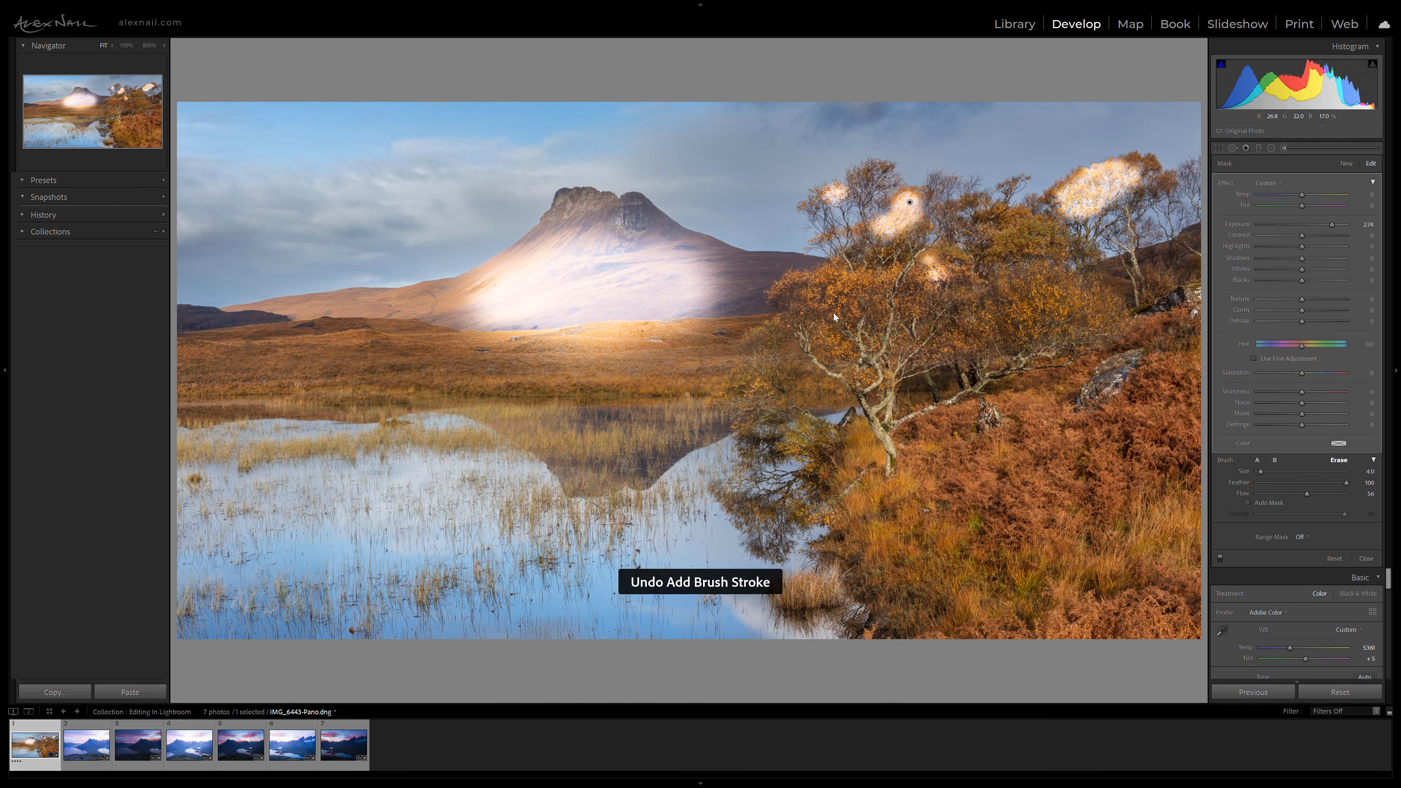
{"action": "key", "text": "ctrl+z"}
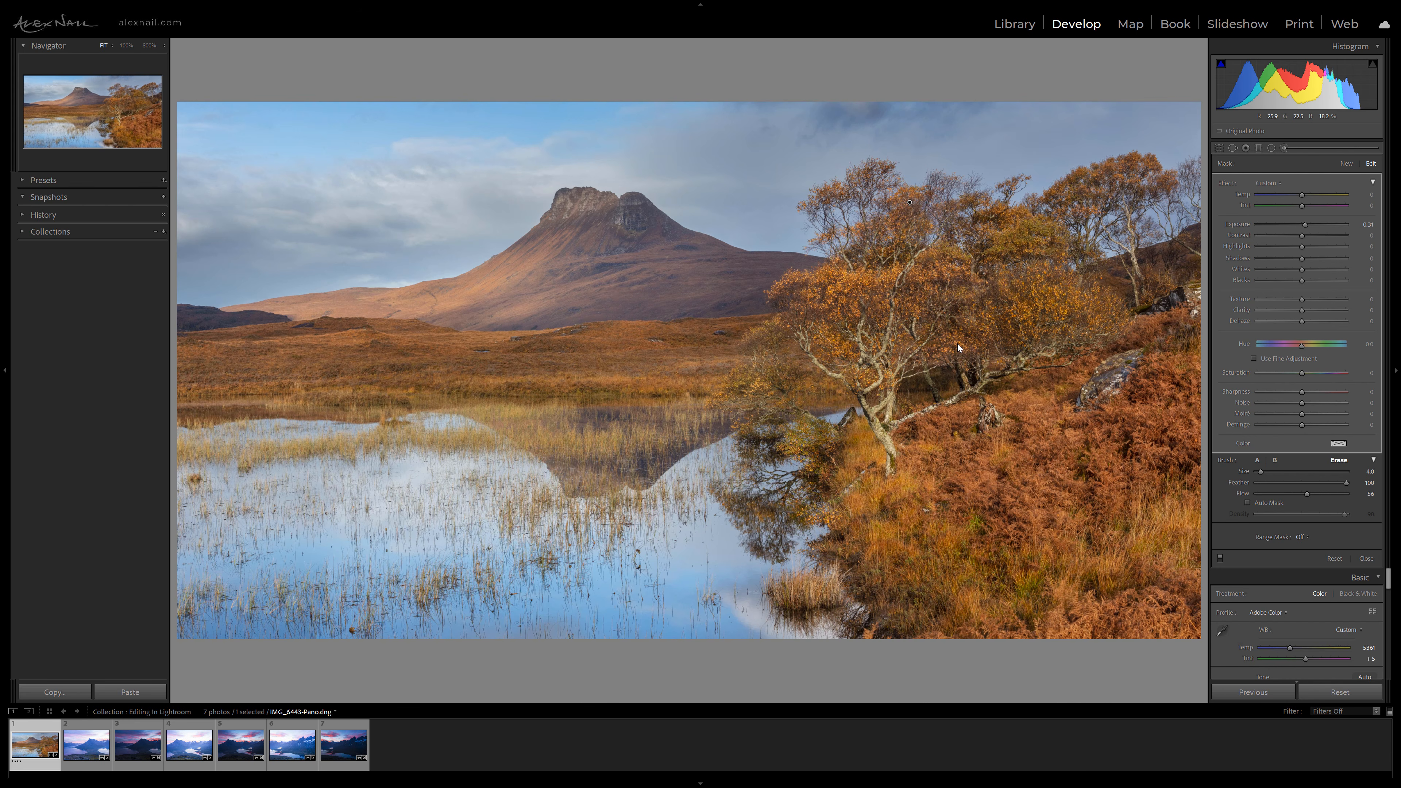
{"action": "left_click", "coordinate": [1286, 149]}
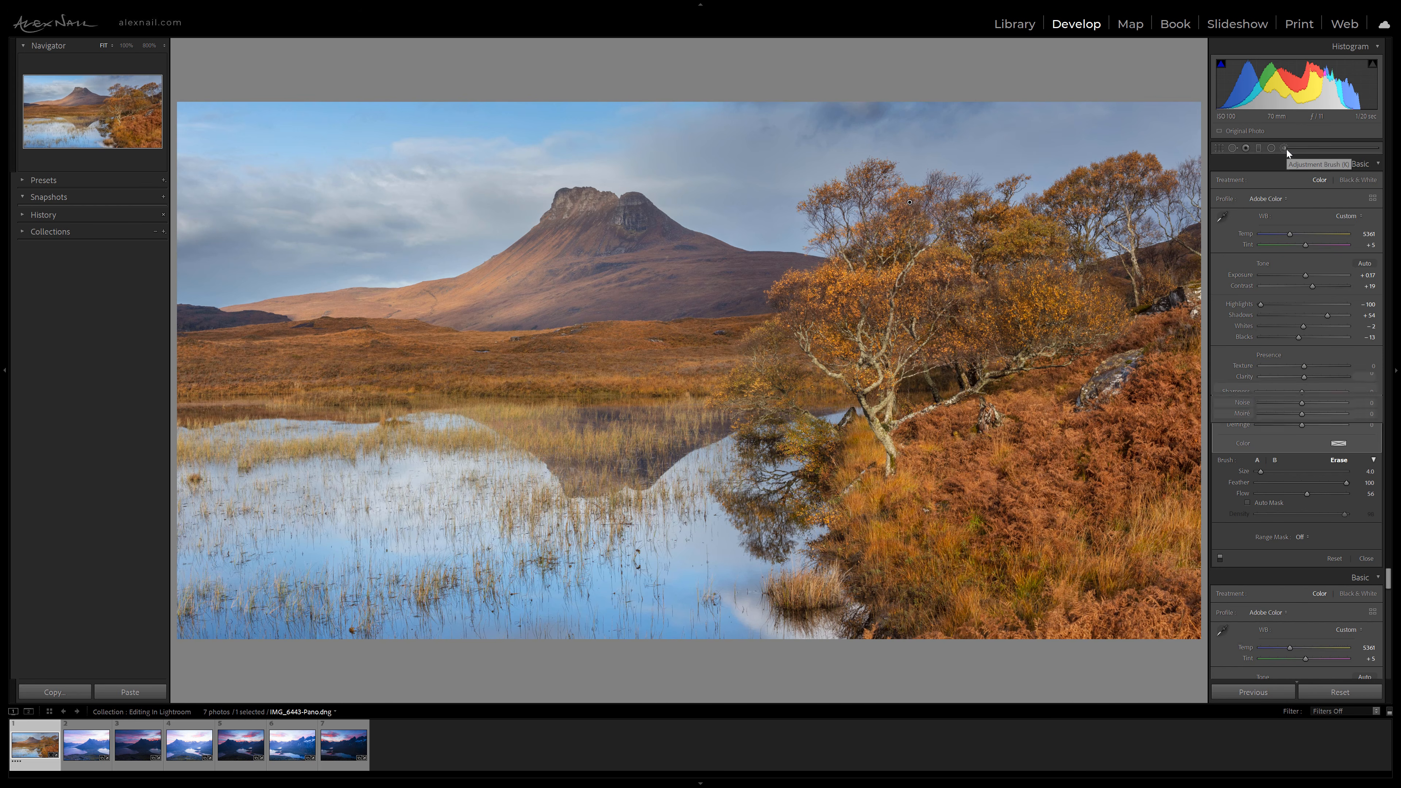
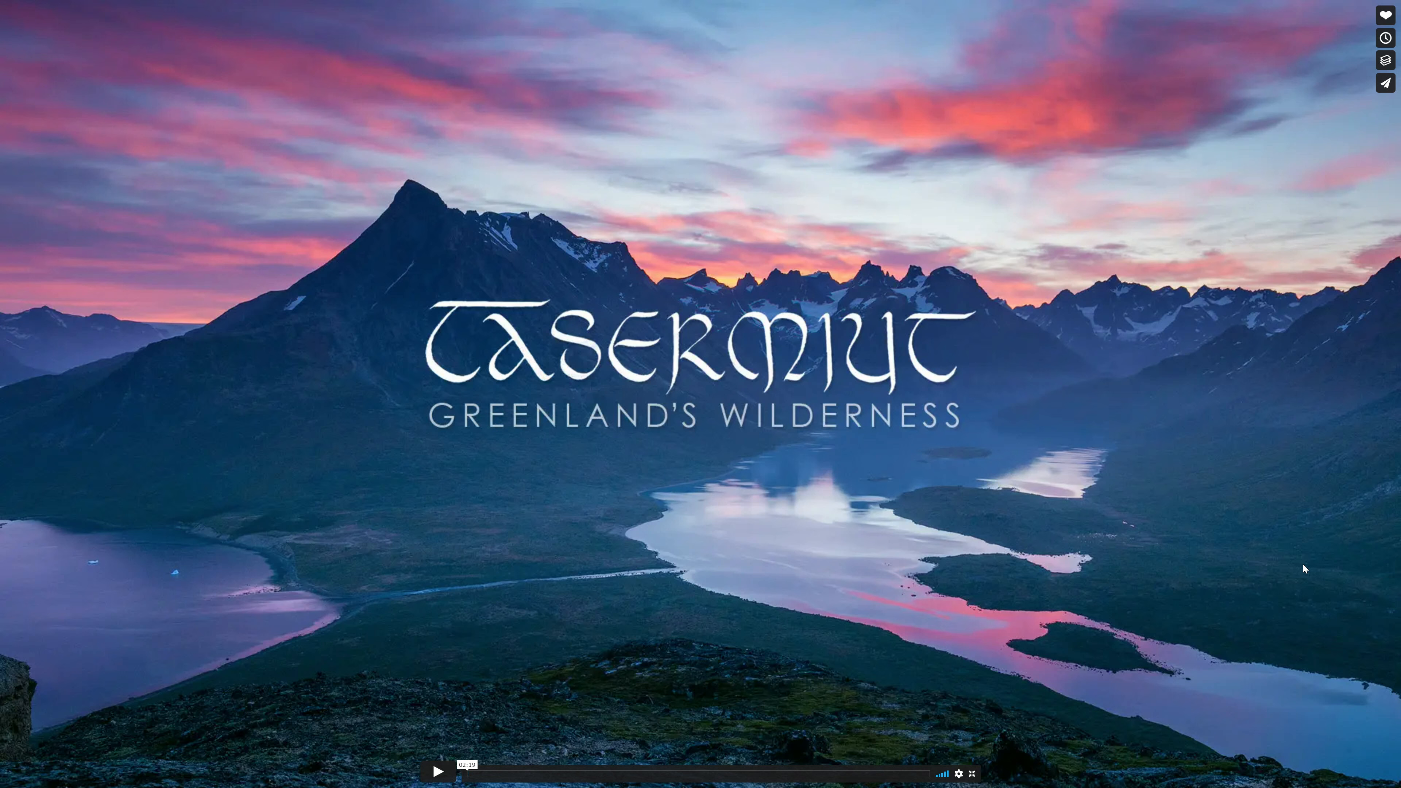
{"action": "left_click", "coordinate": [1302, 563]}
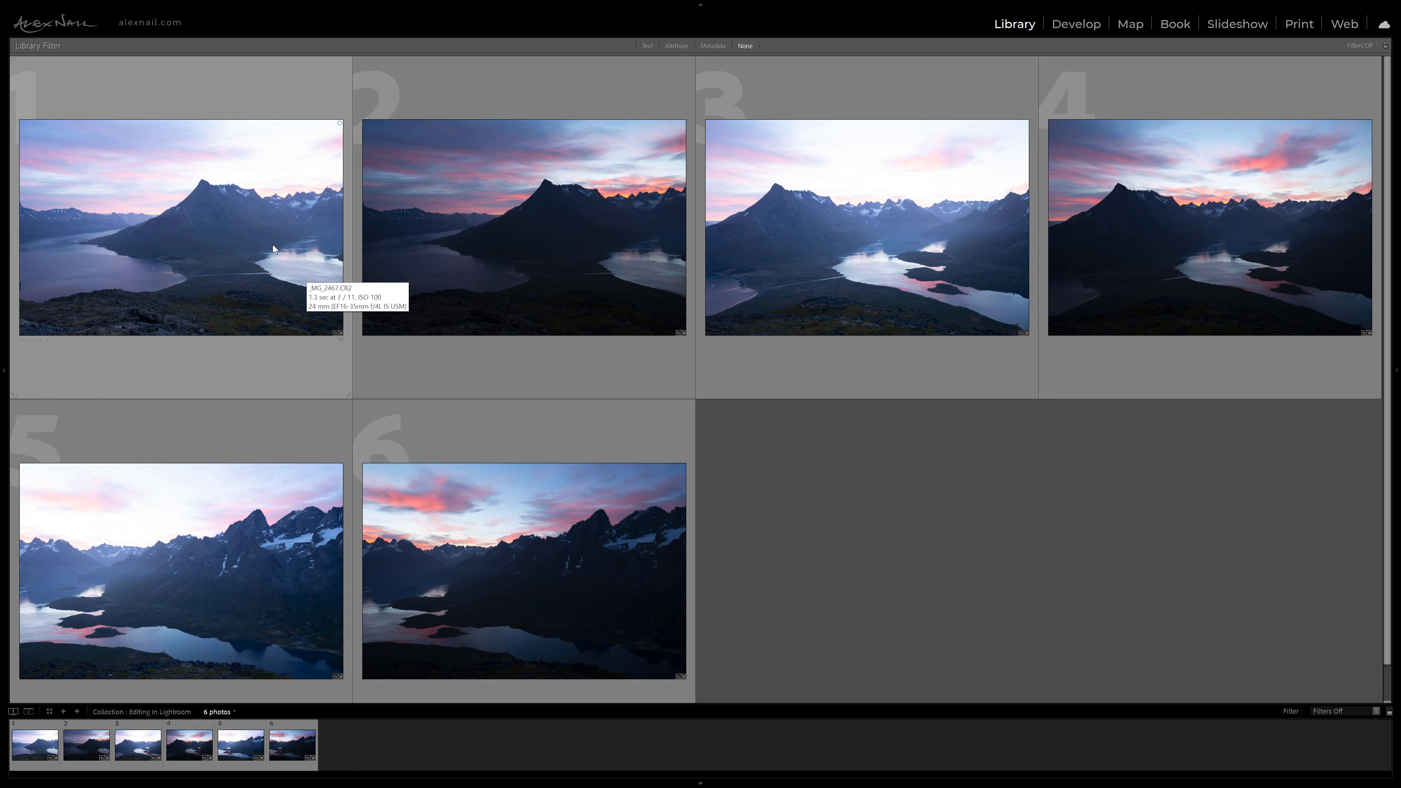
Step: Select all six bracketed fjord photos and start an HDR Panorama merge
{"action": "left_click", "coordinate": [266, 232]}
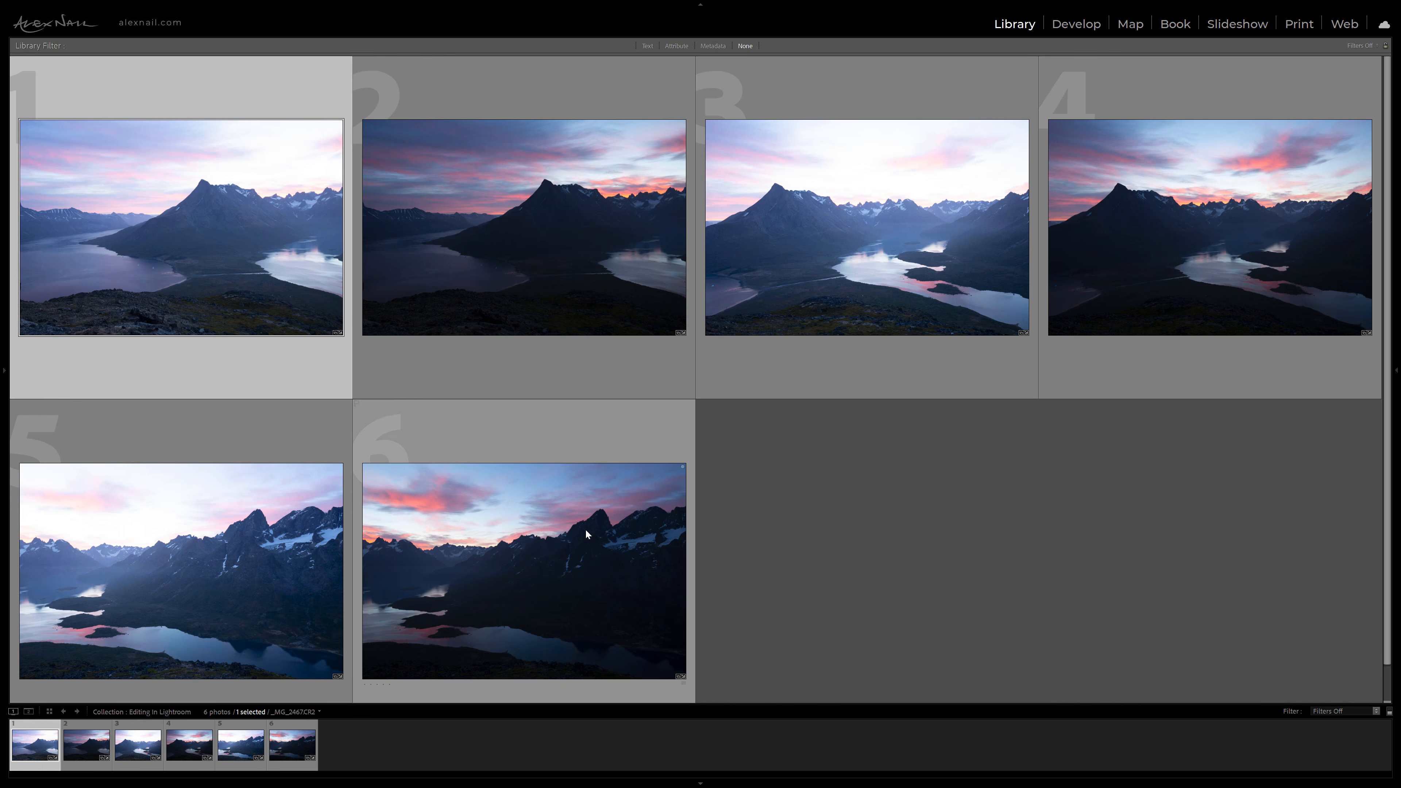
{"action": "key", "text": "ctrl+a"}
{"action": "right_click", "coordinate": [465, 482]}
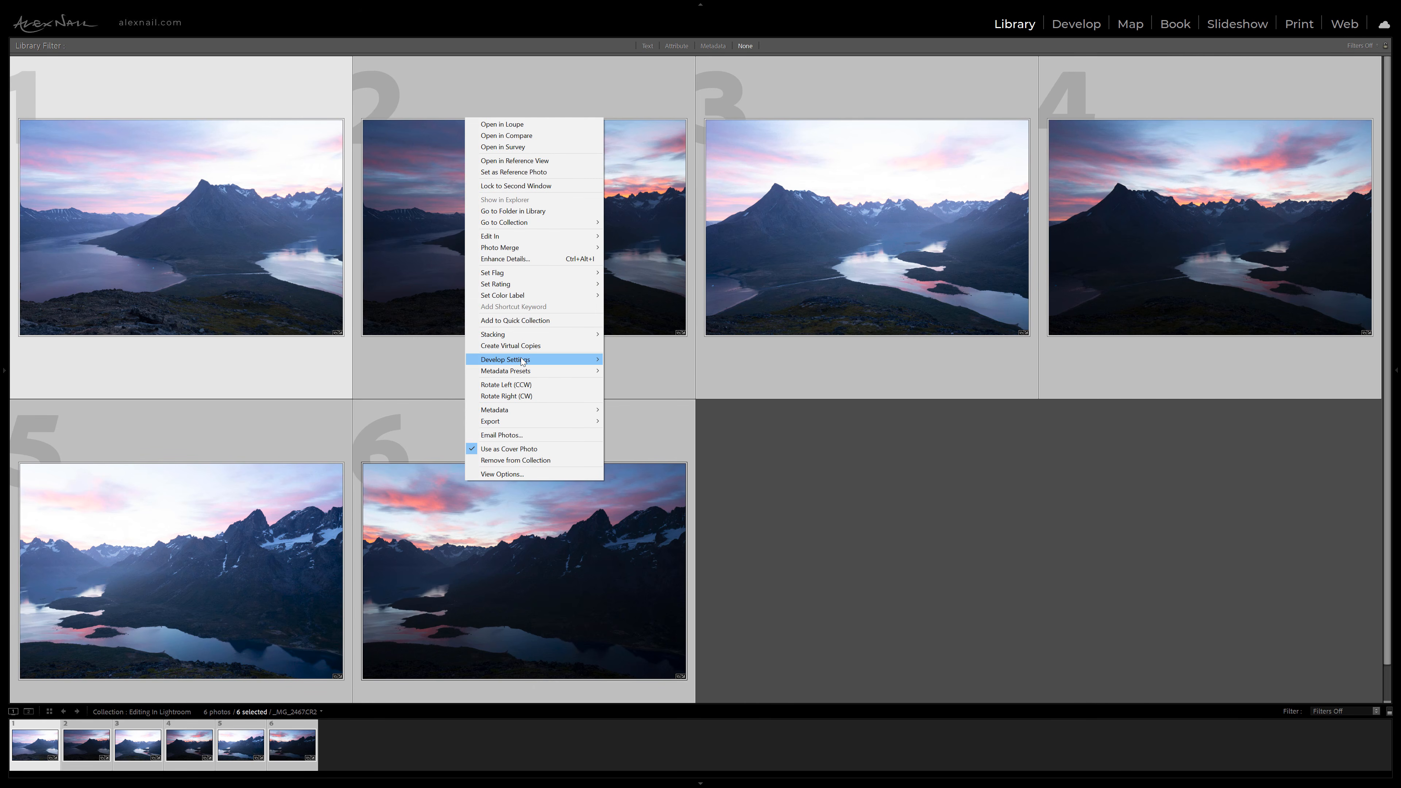
{"action": "mouse_move", "coordinate": [527, 249]}
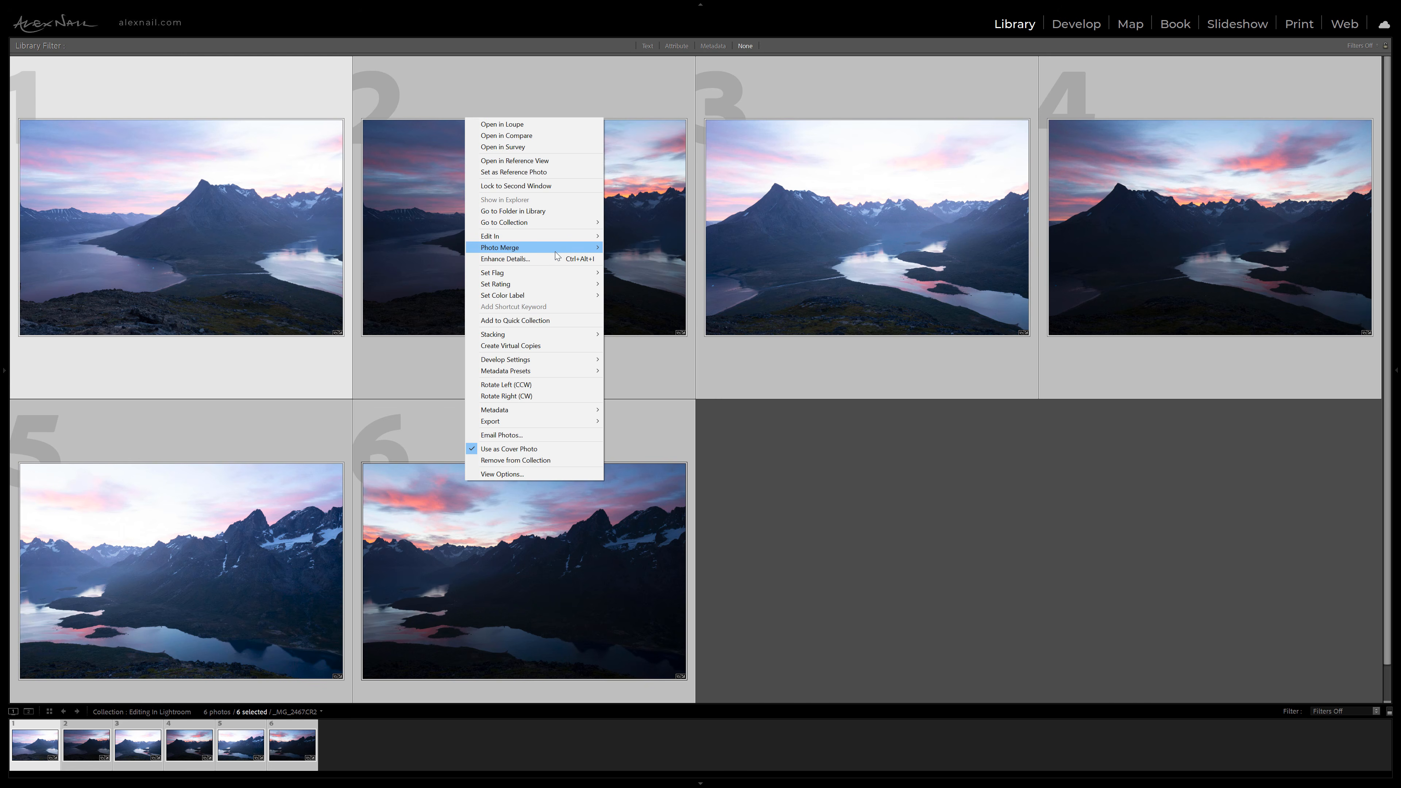
{"action": "mouse_move", "coordinate": [598, 251]}
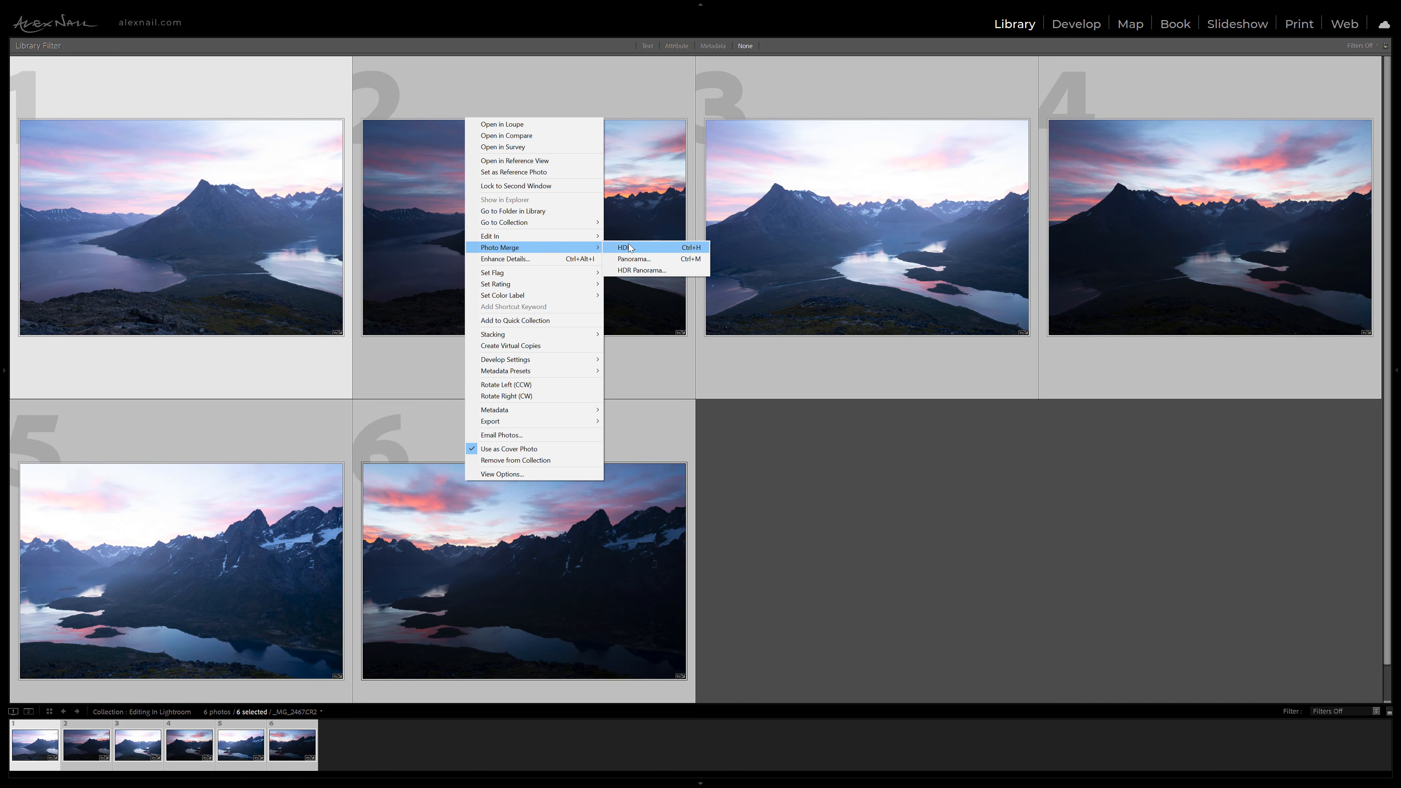
{"action": "left_click", "coordinate": [637, 270]}
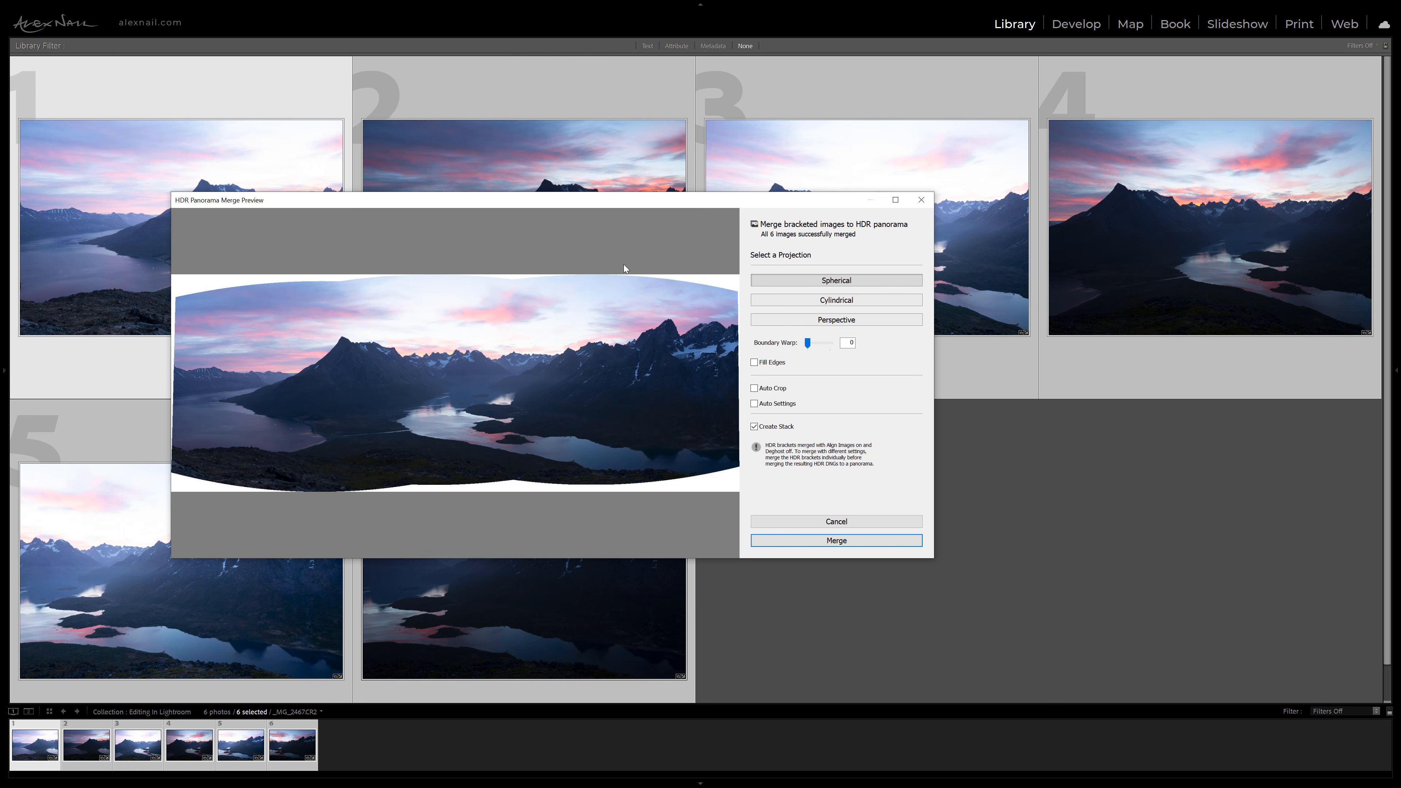
Step: Compare the Cylindrical and Perspective projections in the merge preview and return to Spherical
{"action": "left_click_drag", "start_coordinate": [514, 204], "coordinate": [612, 149]}
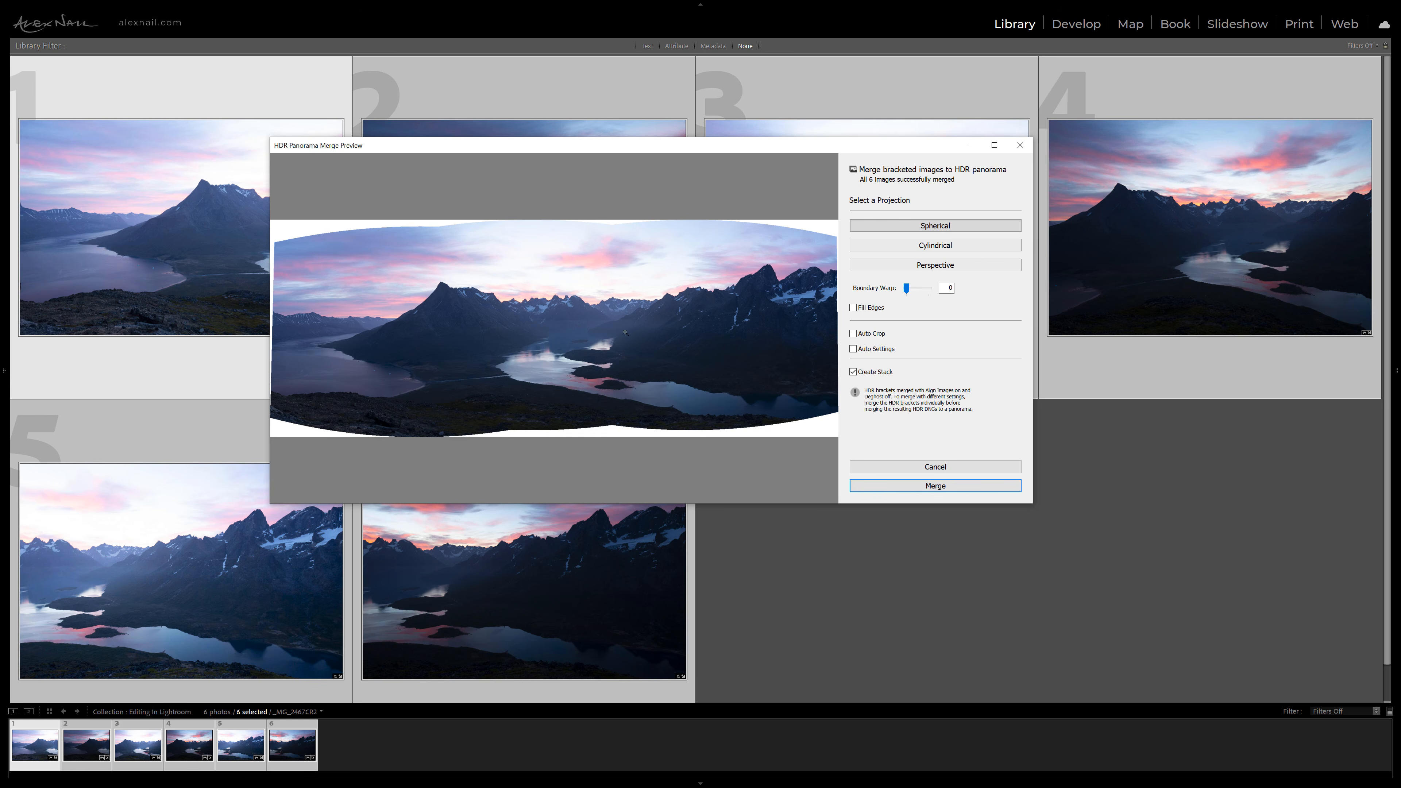
{"action": "left_click", "coordinate": [949, 249]}
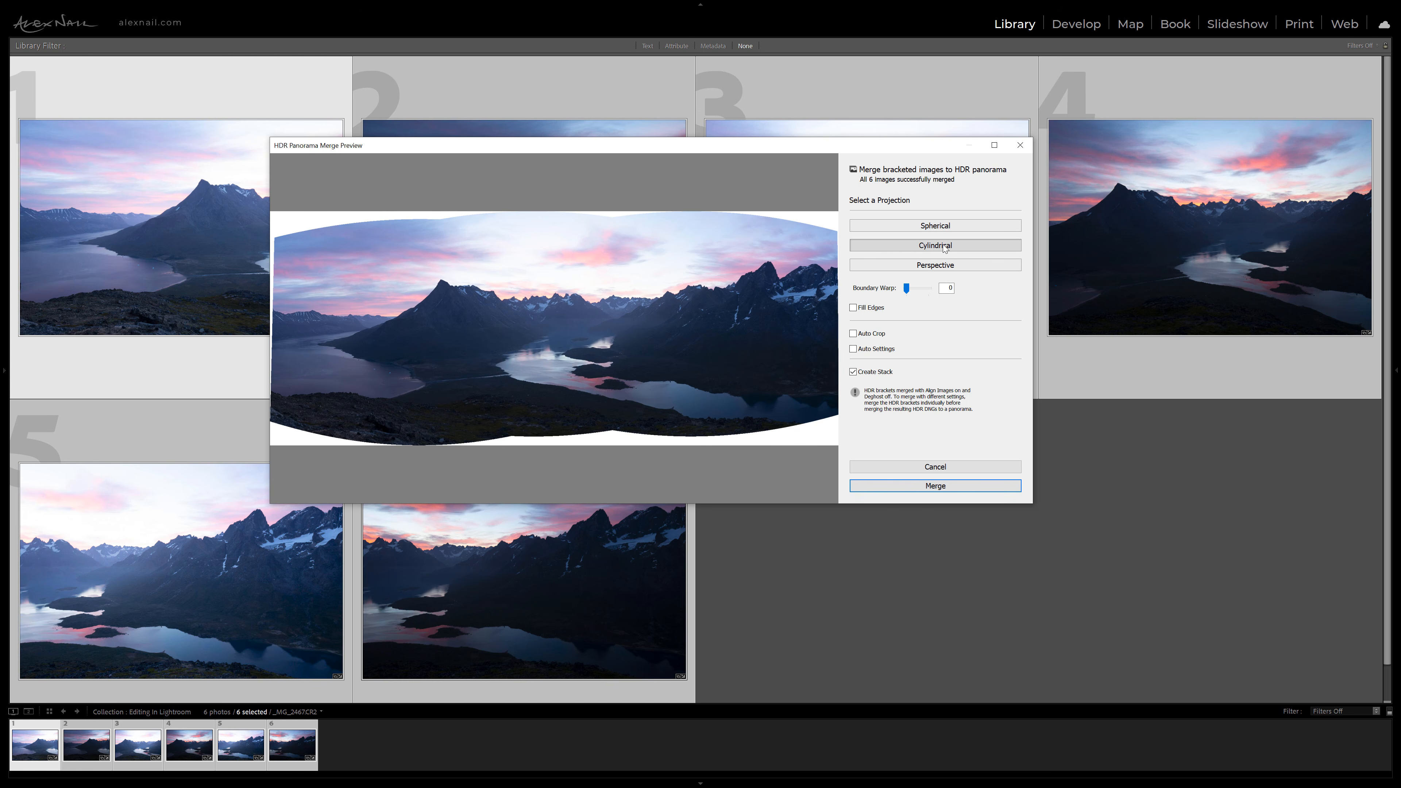
{"action": "left_click", "coordinate": [922, 270]}
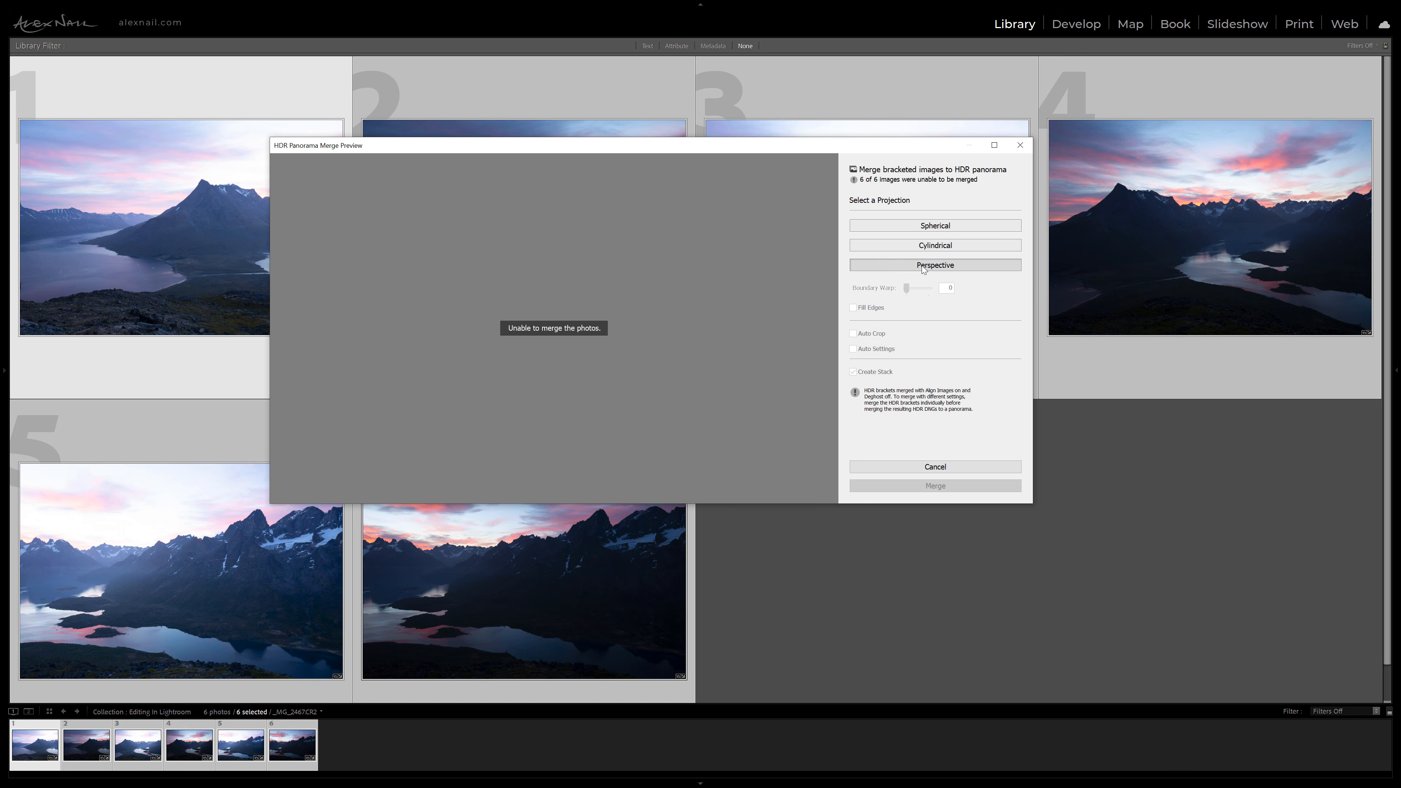
{"action": "left_click", "coordinate": [915, 227]}
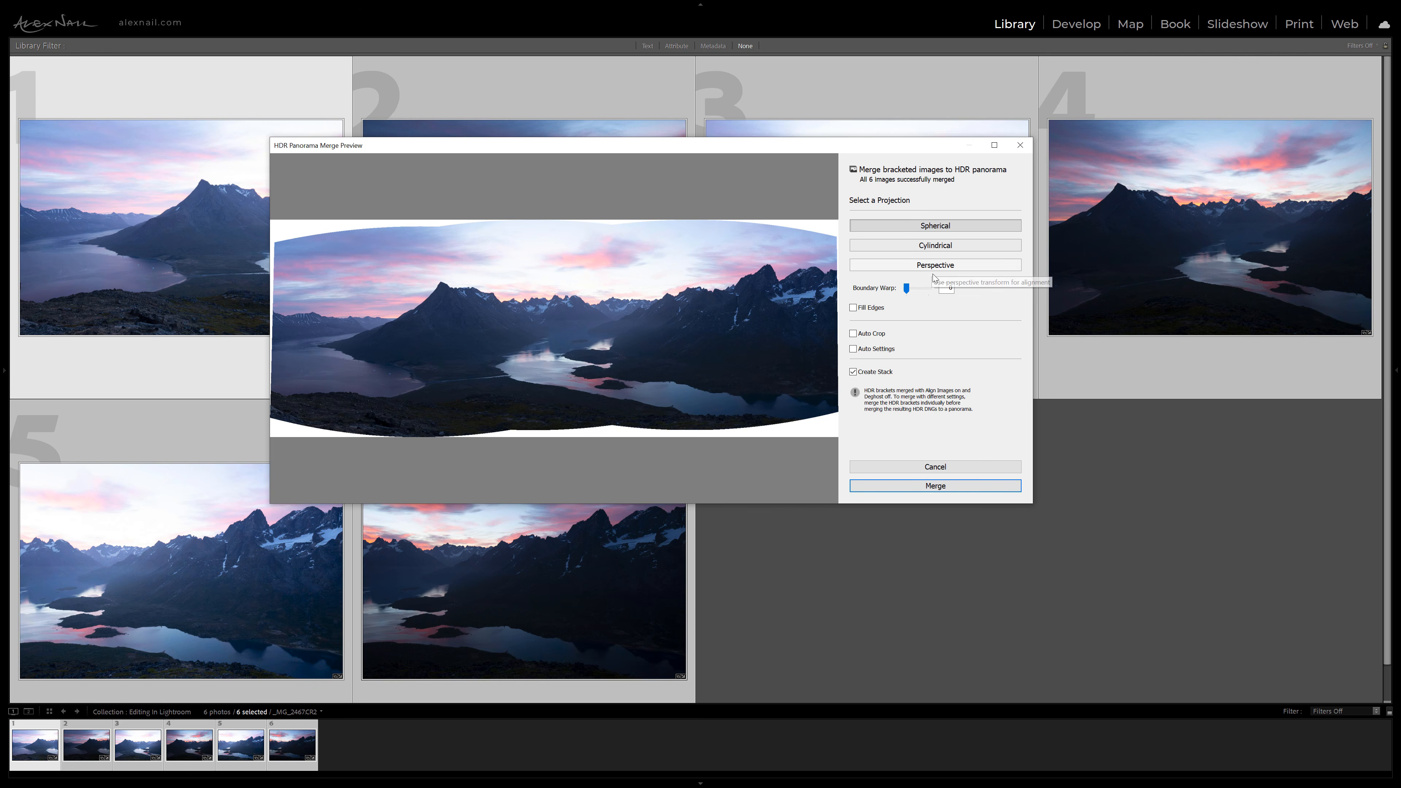
Step: Set Boundary Warp to 100 to fill the panorama's curved edges and run the merge
{"action": "left_click_drag", "start_coordinate": [907, 291], "coordinate": [934, 293]}
{"action": "double_click", "coordinate": [934, 292]}
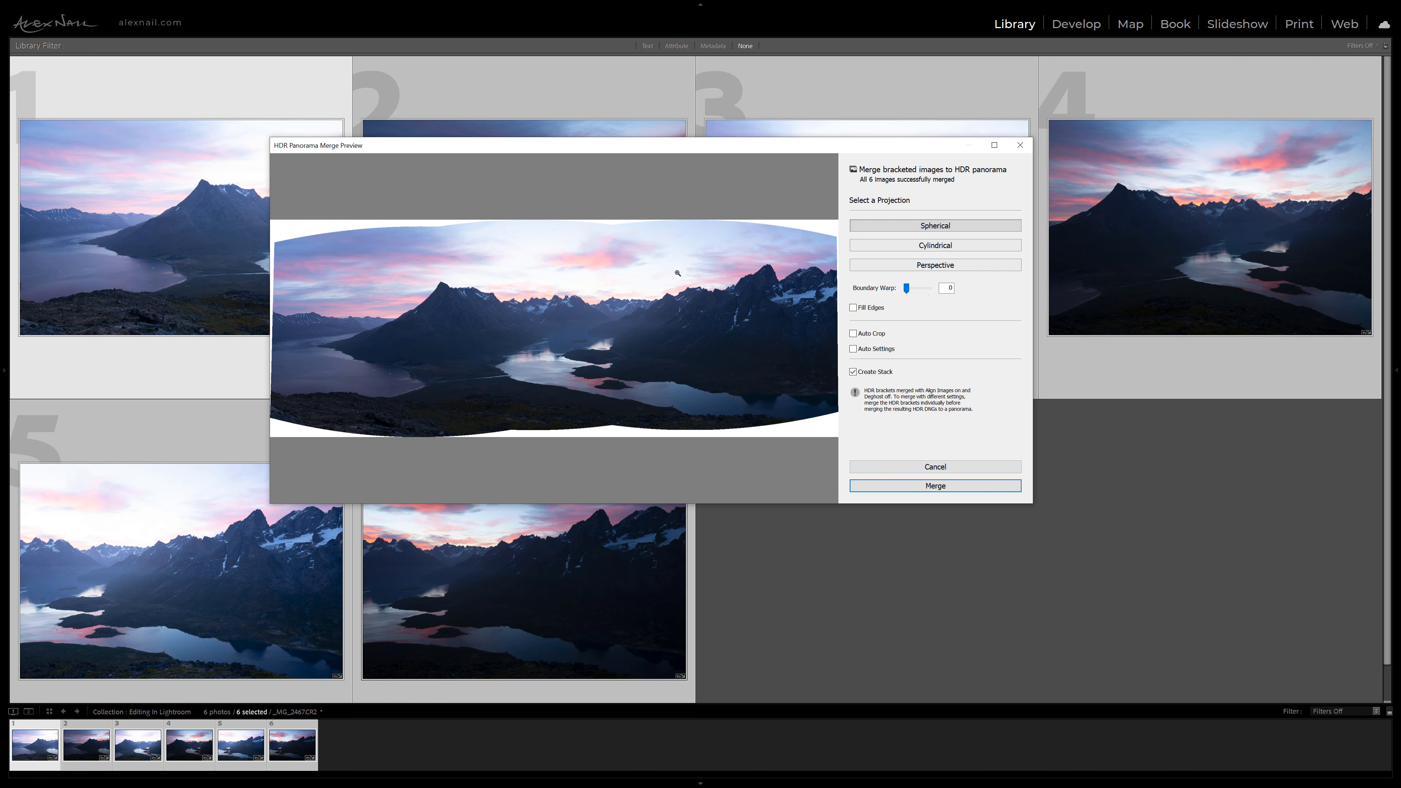
{"action": "mouse_move", "coordinate": [906, 288]}
{"action": "left_mouse_down"}
{"action": "mouse_move", "coordinate": [953, 257]}
{"action": "mouse_move", "coordinate": [930, 294]}
{"action": "left_mouse_up"}
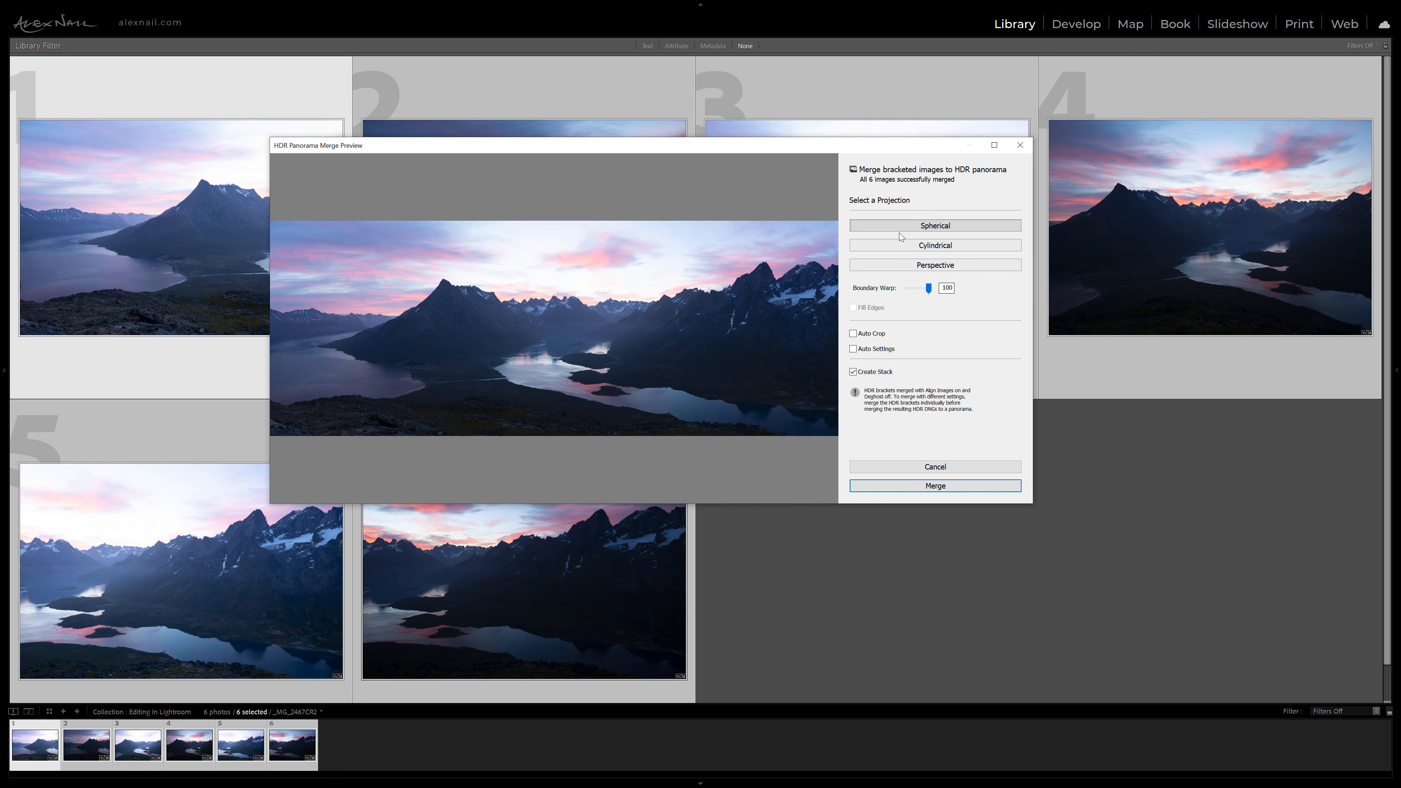
{"action": "left_click", "coordinate": [902, 487]}
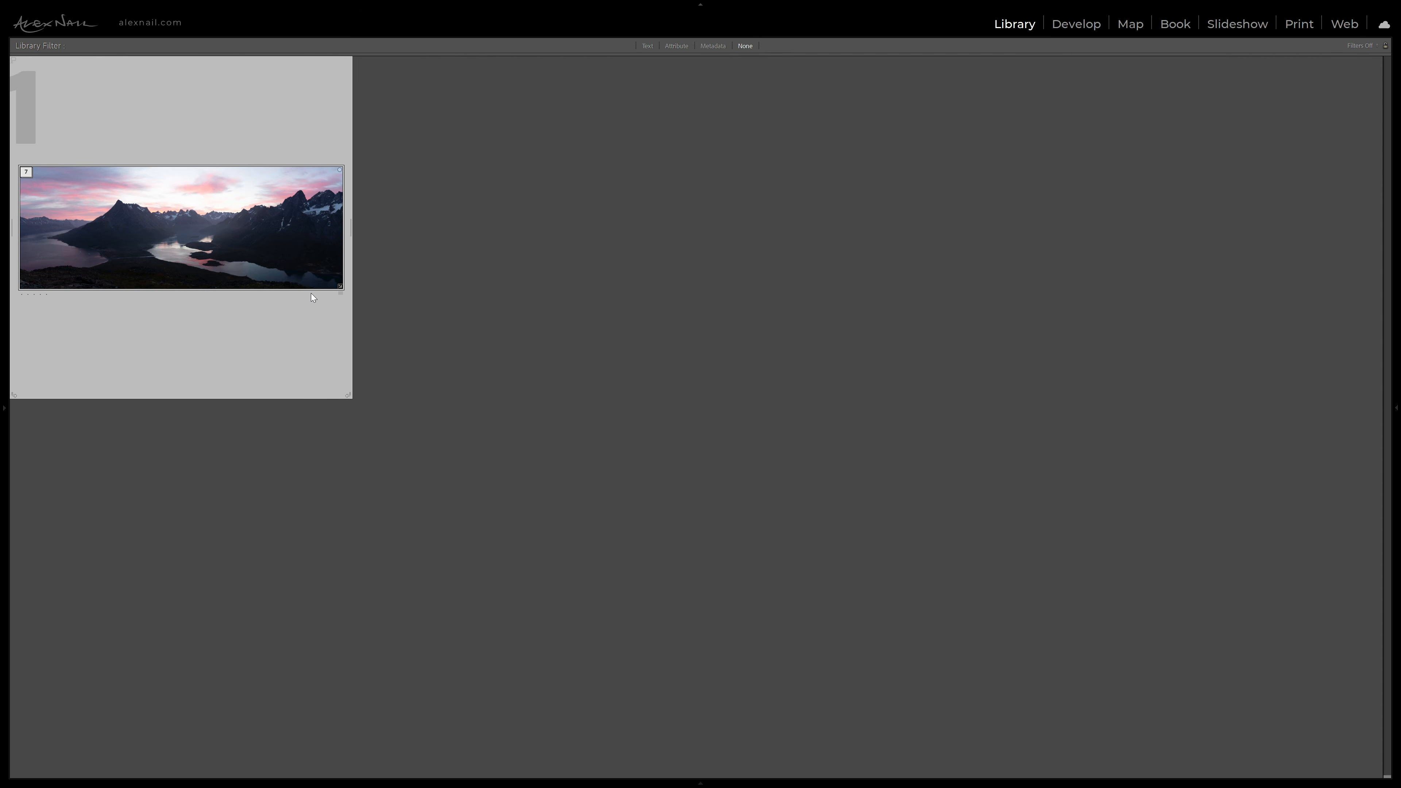
Step: Open the merged fjord panorama in Develop and check its file name and pixel dimensions
{"action": "key", "text": "d"}
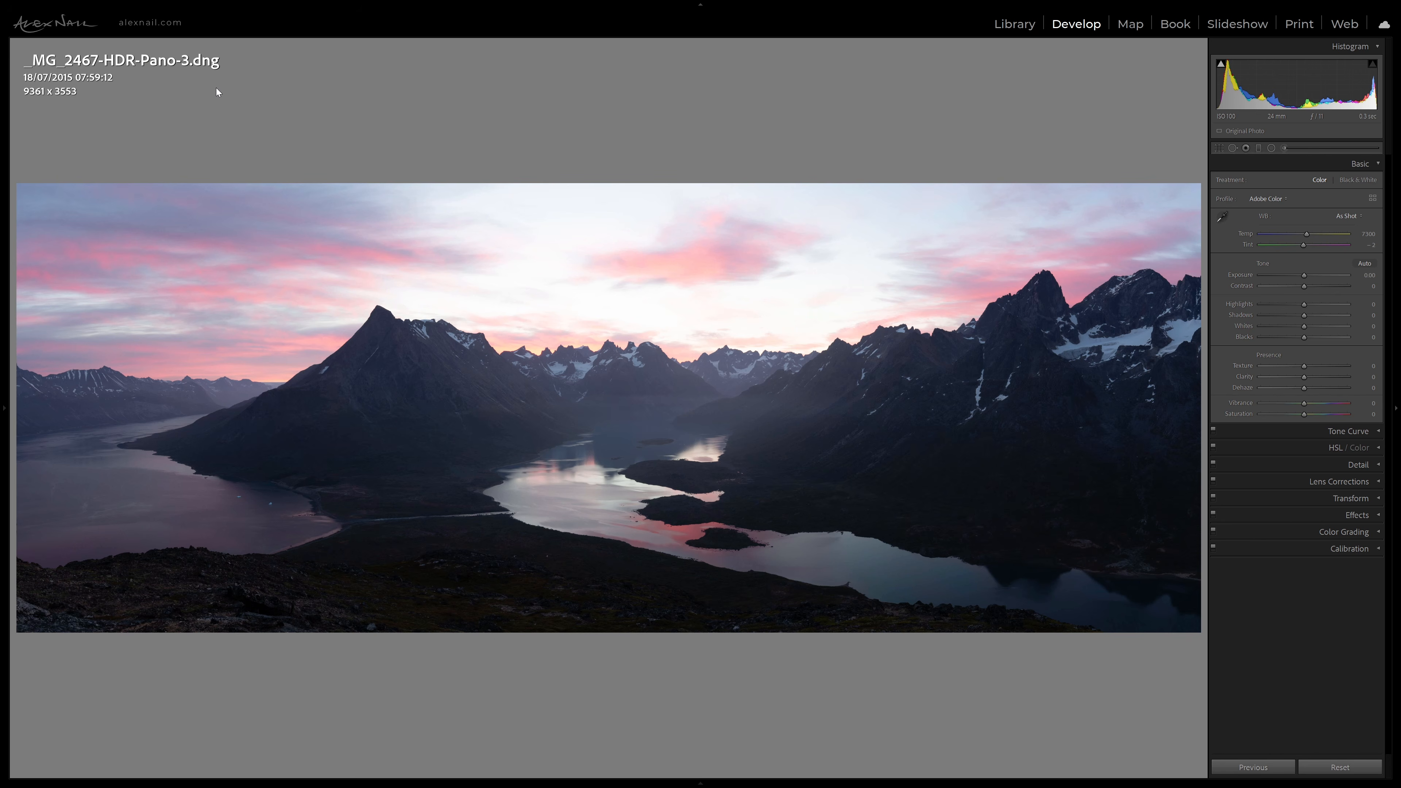
{"action": "key", "text": "i"}
{"action": "key", "text": "i"}
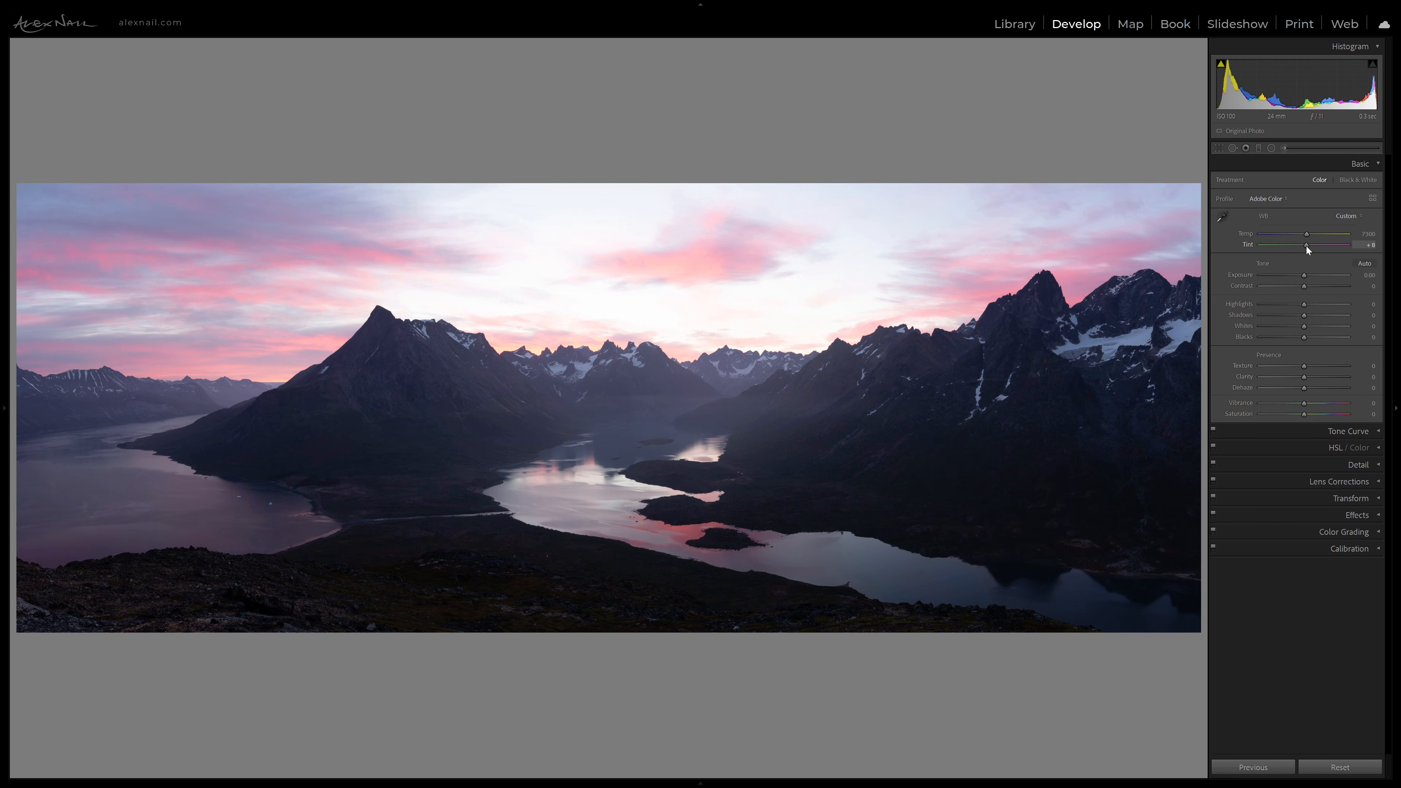
Step: Cool the white balance to about 5500 K with Tint +5, and set Highlights to -79 and Shadows to +66
{"action": "left_click_drag", "start_coordinate": [1305, 247], "coordinate": [1305, 245]}
{"action": "left_click_drag", "start_coordinate": [1304, 233], "coordinate": [1291, 230]}
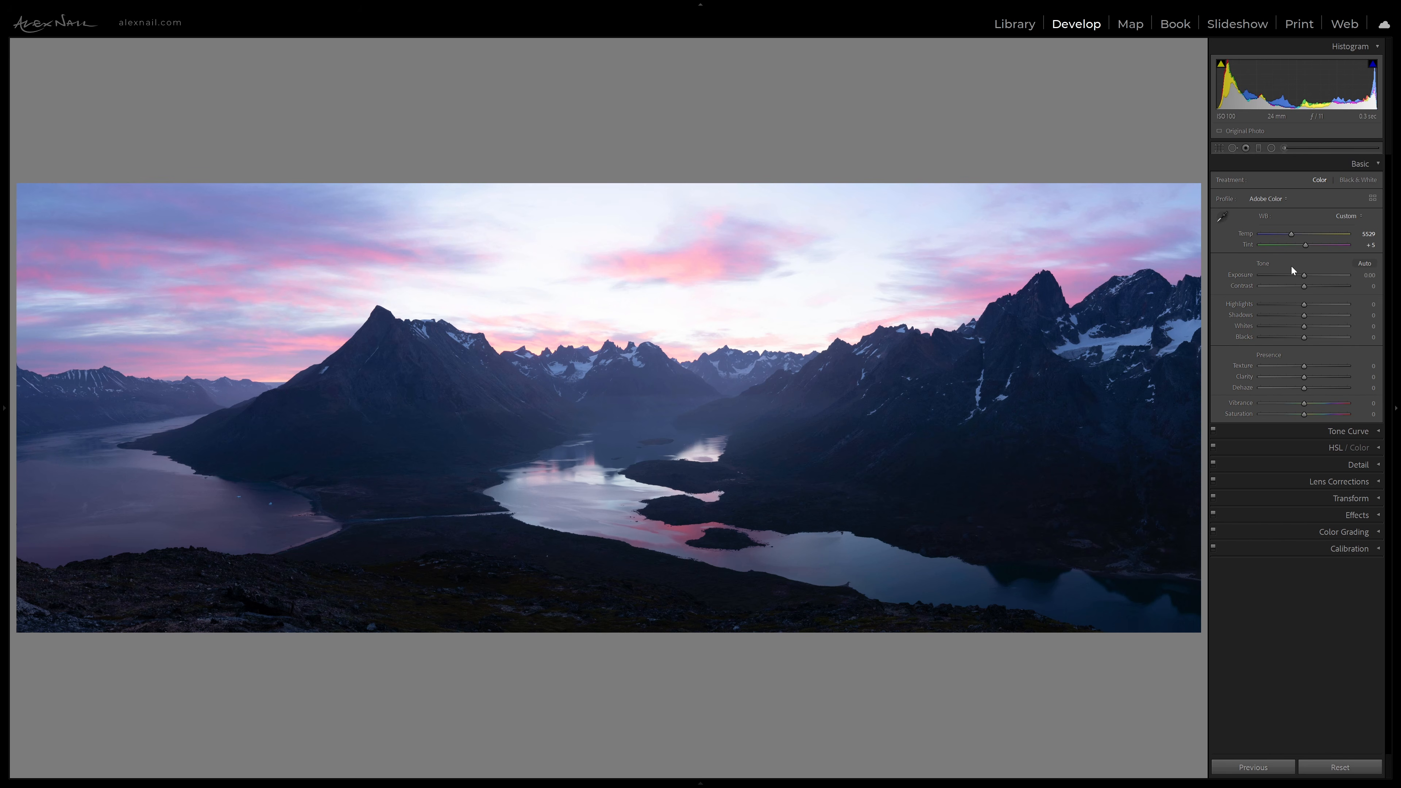
{"action": "left_click", "coordinate": [1270, 304]}
{"action": "left_click", "coordinate": [1331, 315]}
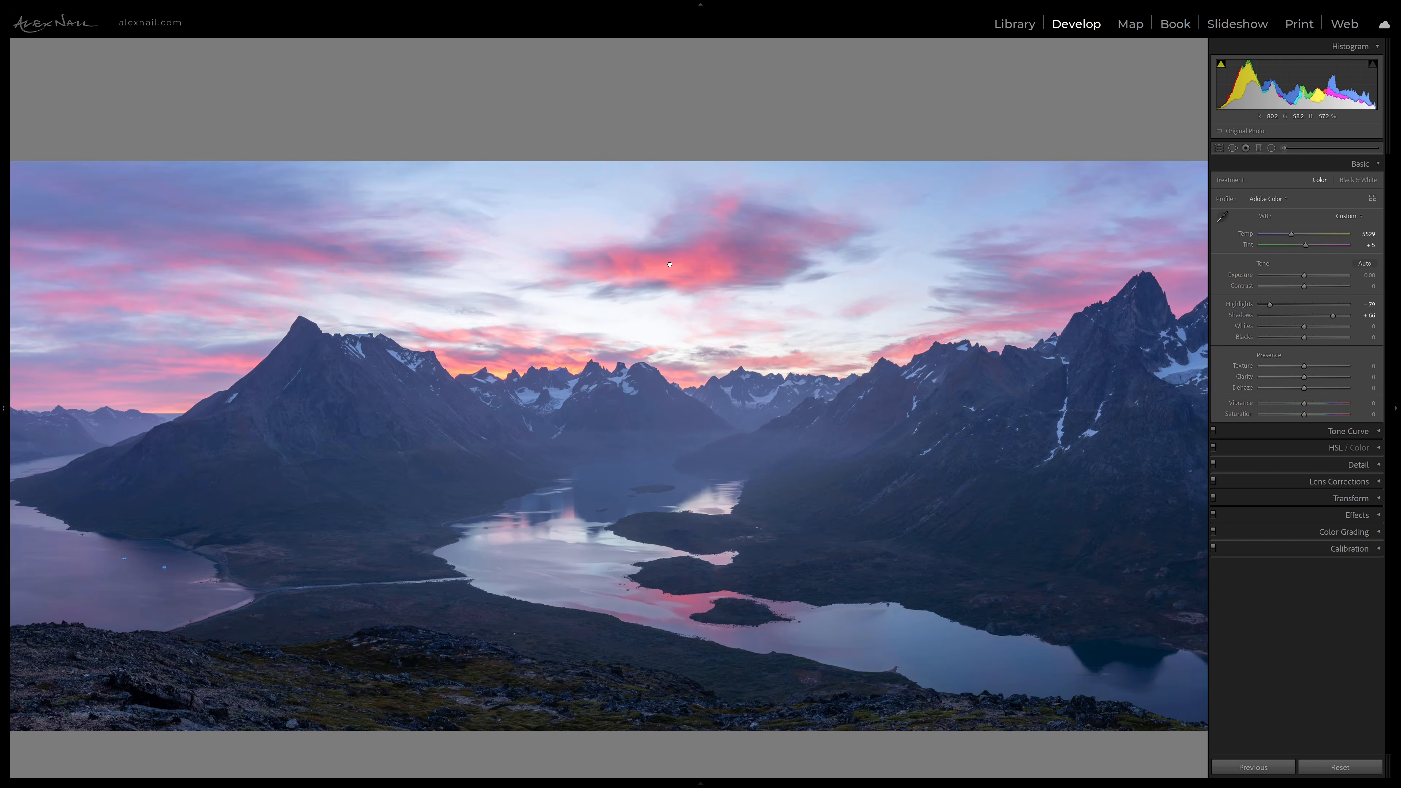
Step: Browse the camera matching profiles against the red cloud and apply Camera Faithful
{"action": "left_click", "coordinate": [672, 267]}
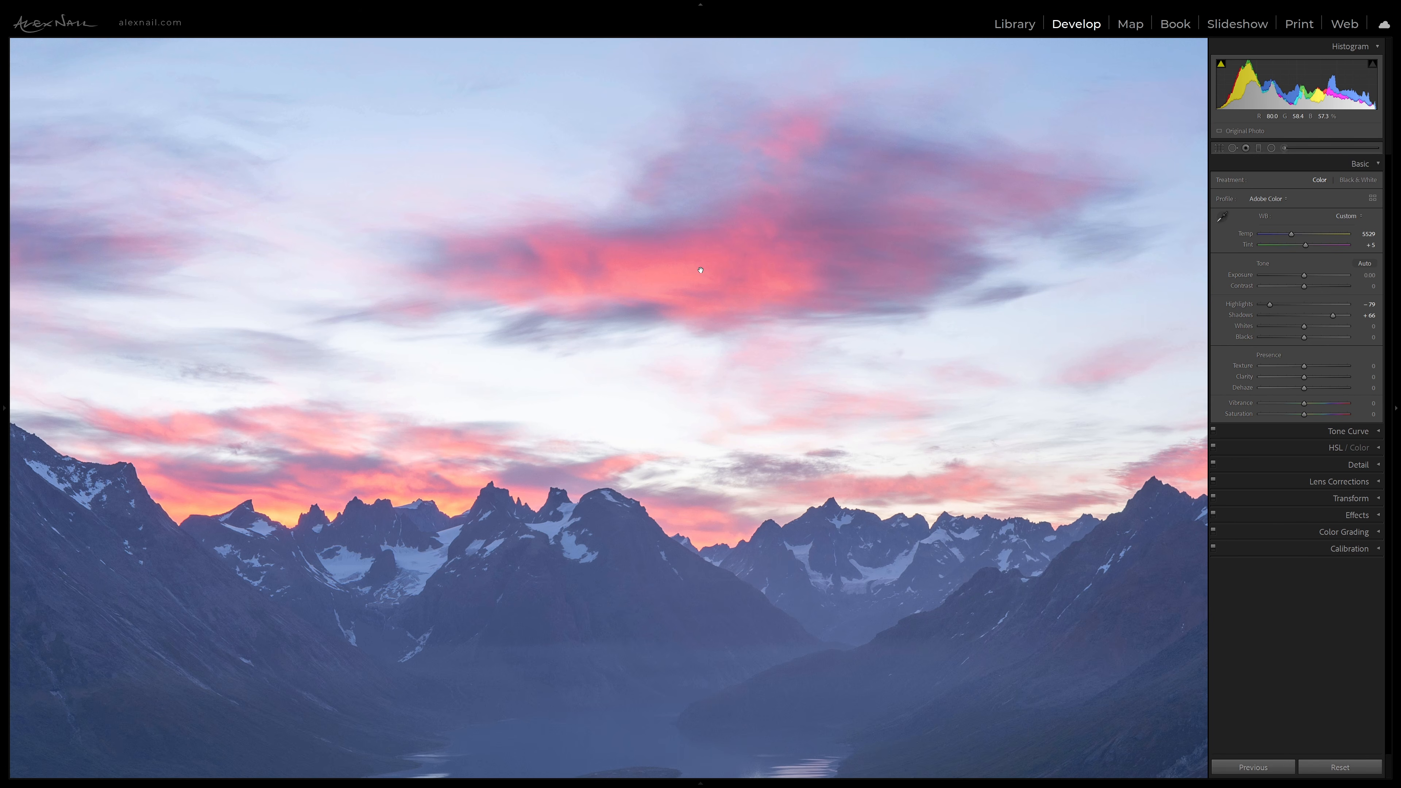
{"action": "left_click", "coordinate": [1284, 199]}
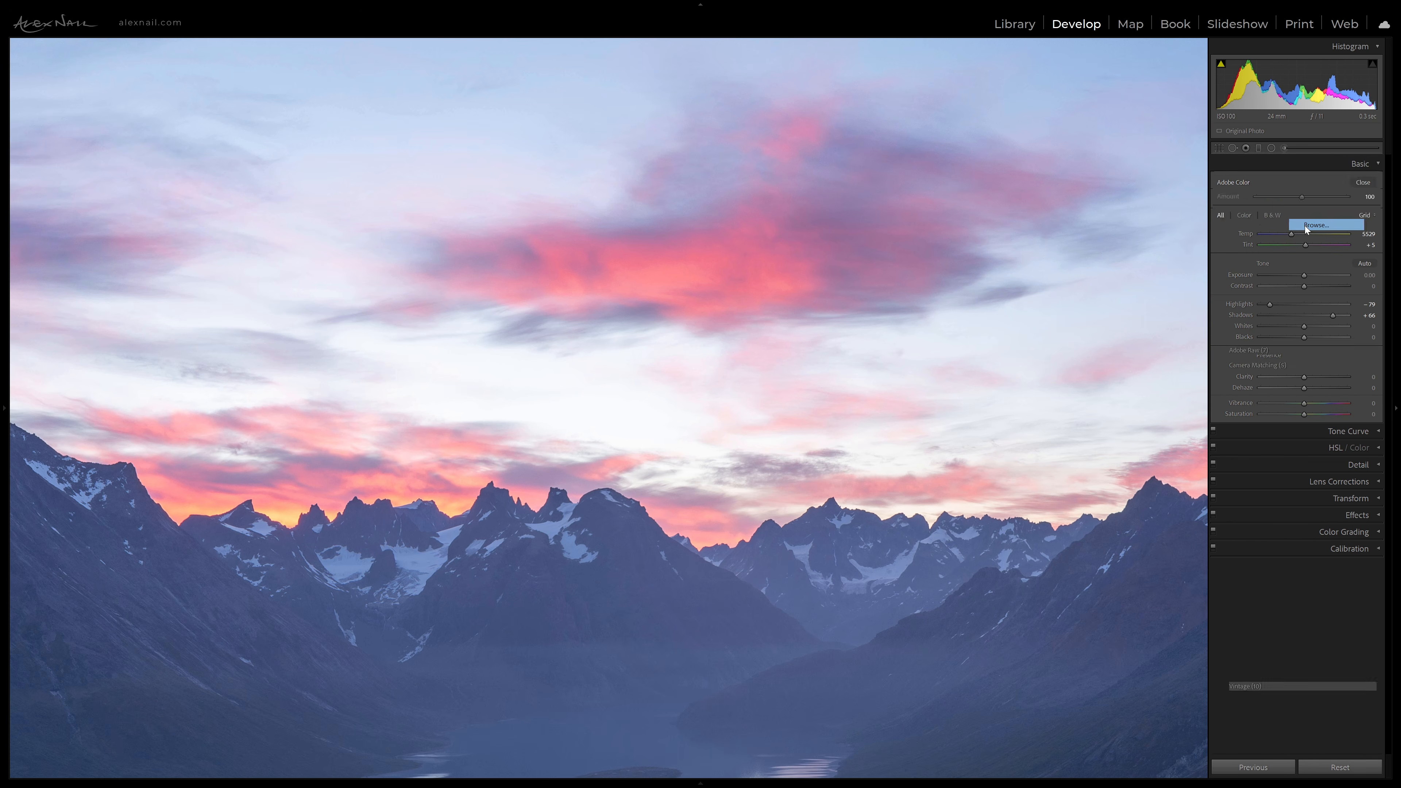
{"action": "left_click", "coordinate": [1315, 225]}
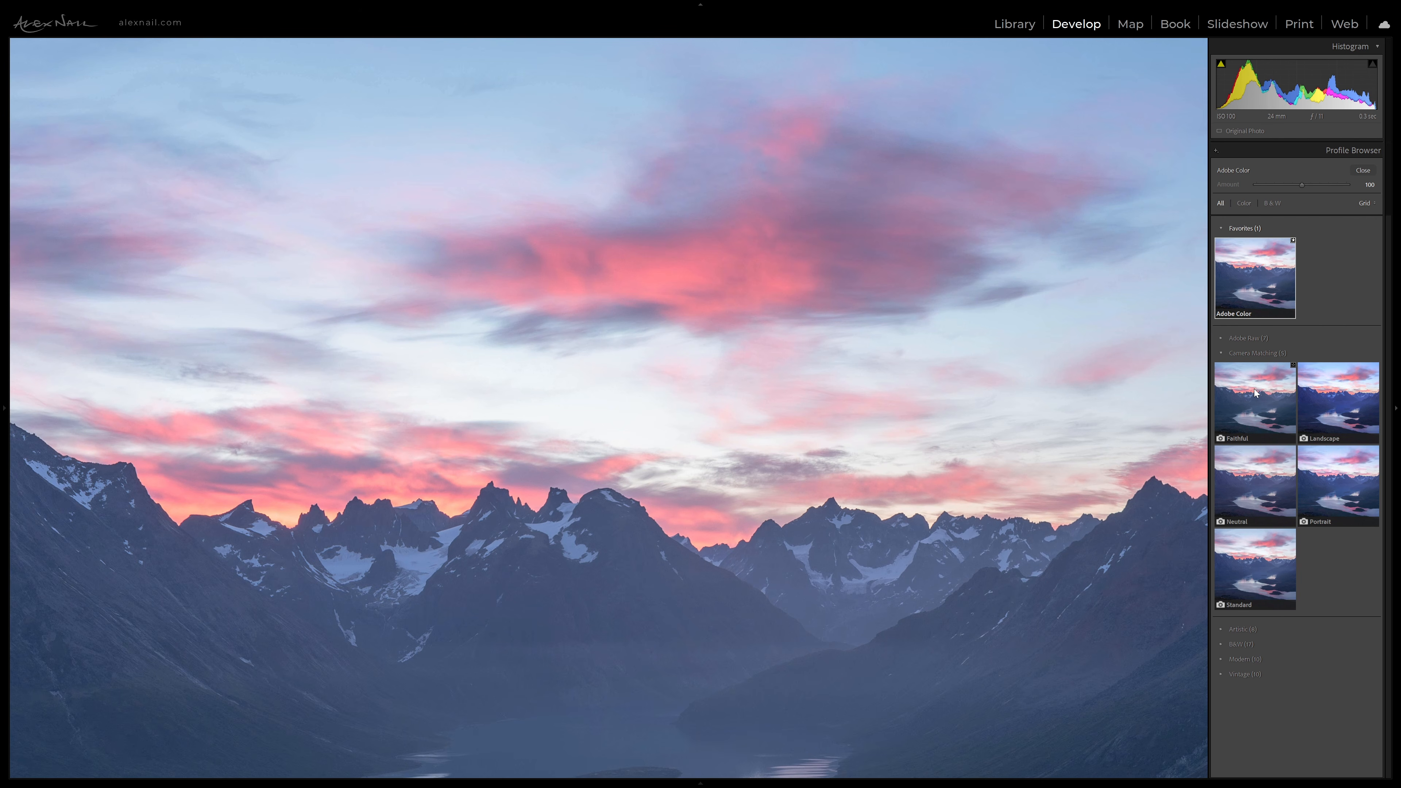
{"action": "left_click", "coordinate": [1254, 392]}
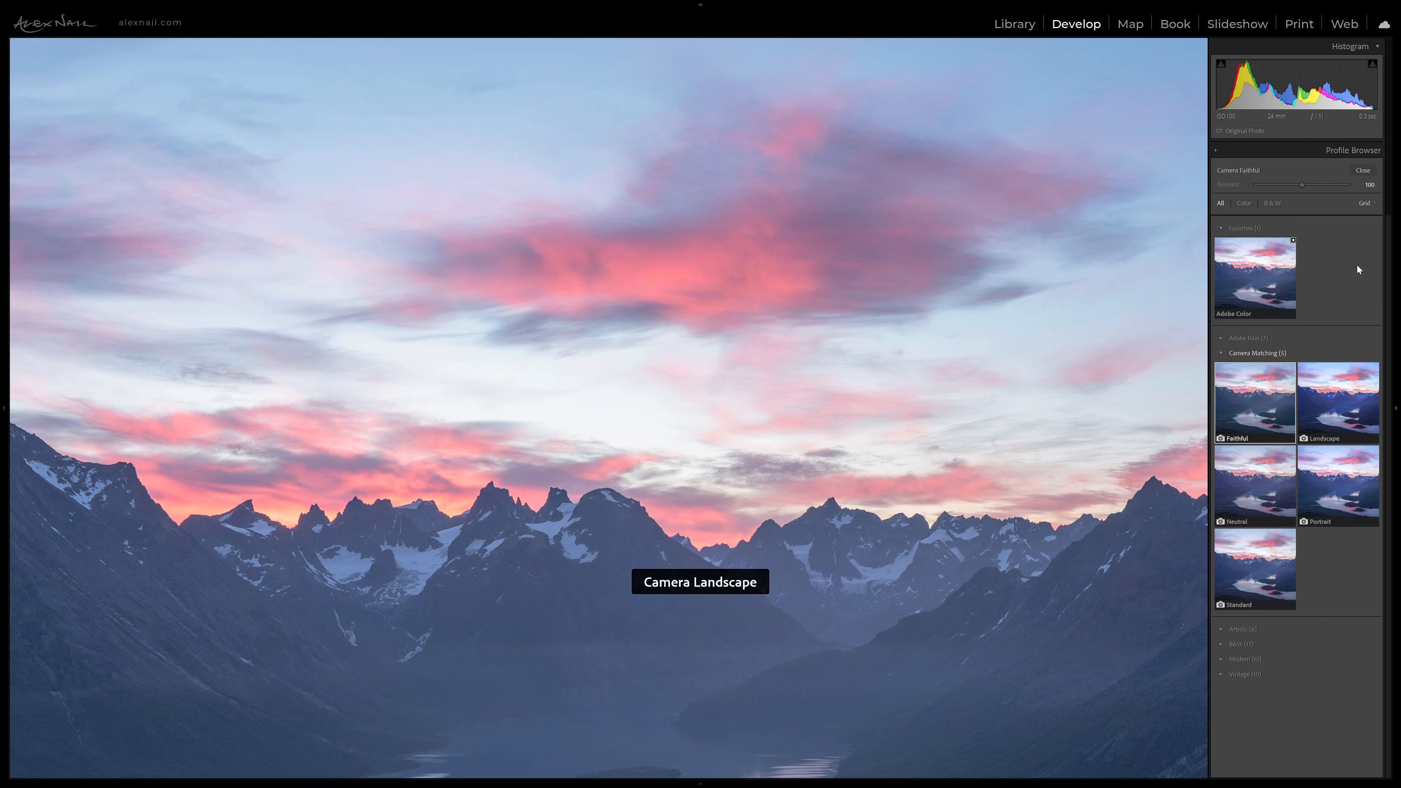
{"action": "left_click", "coordinate": [1363, 170]}
{"action": "left_click", "coordinate": [511, 279]}
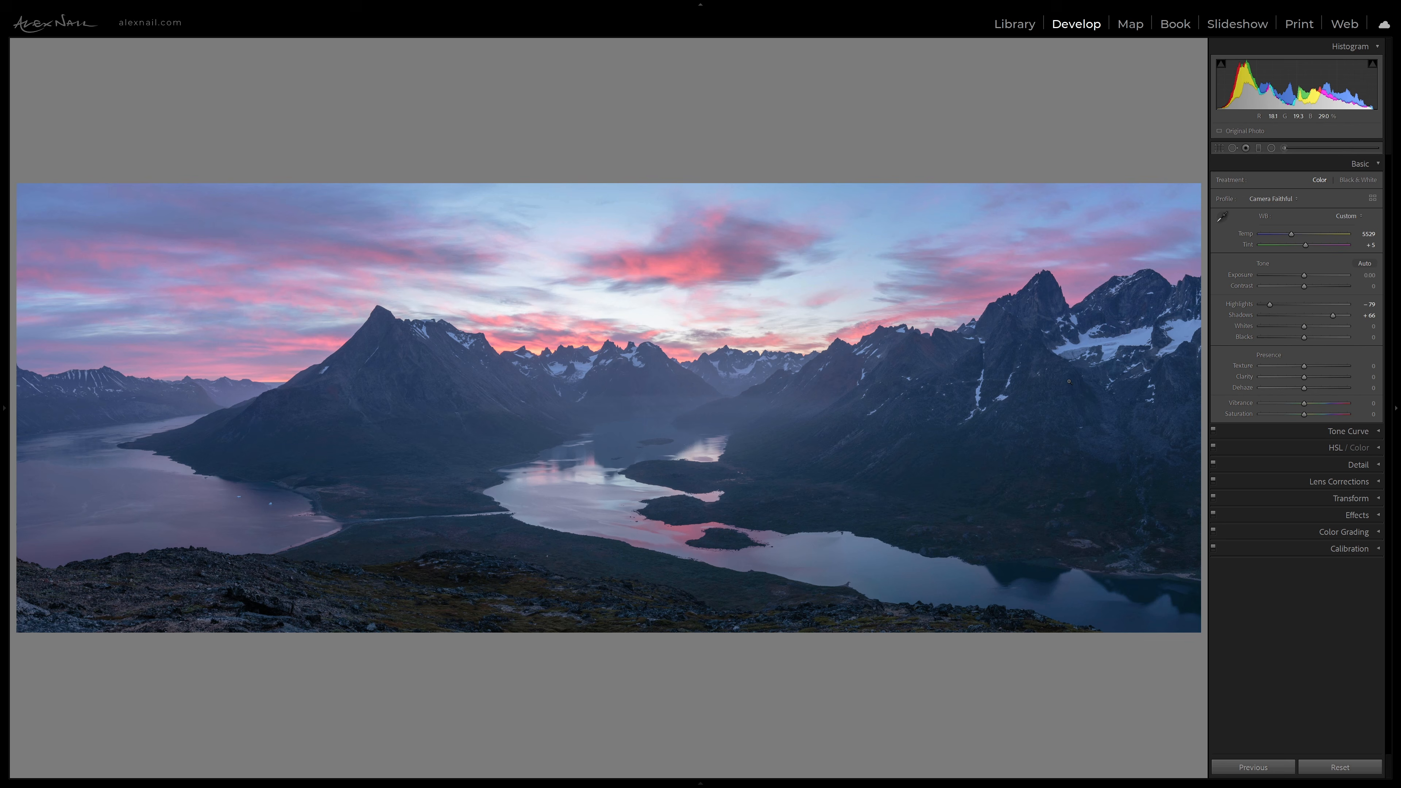
Step: Set the panorama's Exposure to +0.17, Contrast to +37 and Highlights to -87
{"action": "left_click_drag", "start_coordinate": [1304, 286], "coordinate": [1318, 287]}
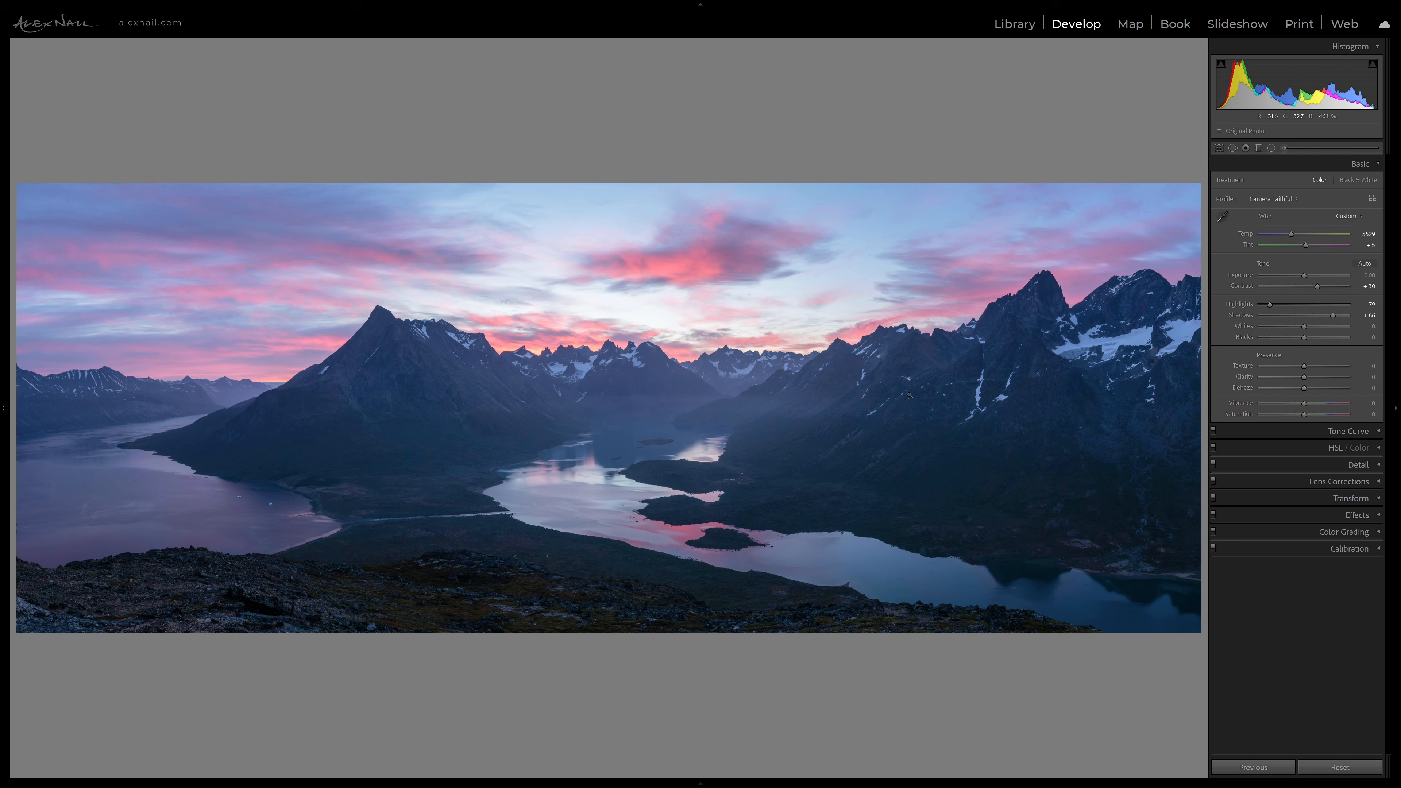
{"action": "left_click_drag", "start_coordinate": [1308, 275], "coordinate": [1306, 273]}
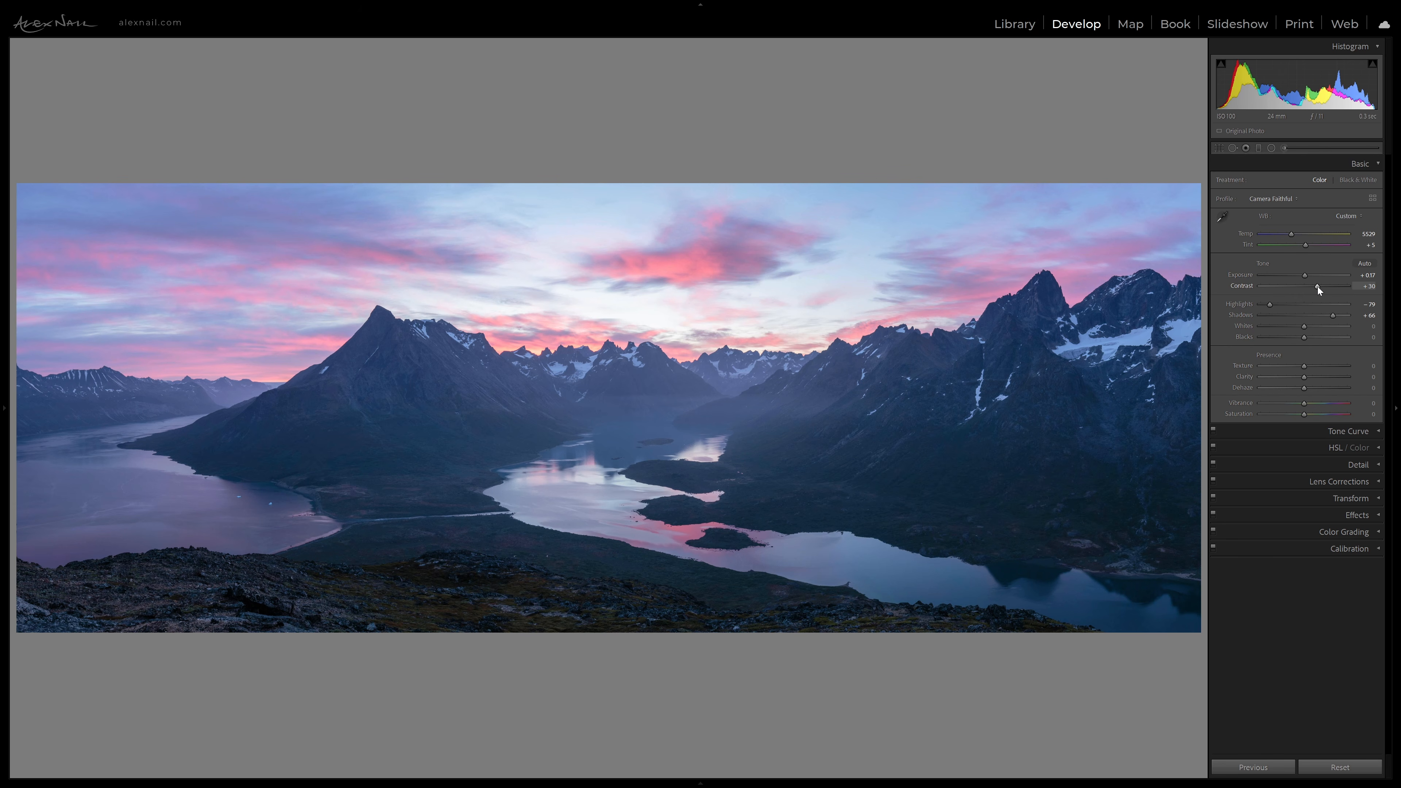
{"action": "left_click_drag", "start_coordinate": [1317, 287], "coordinate": [1320, 286]}
{"action": "left_click_drag", "start_coordinate": [1270, 305], "coordinate": [1268, 304]}
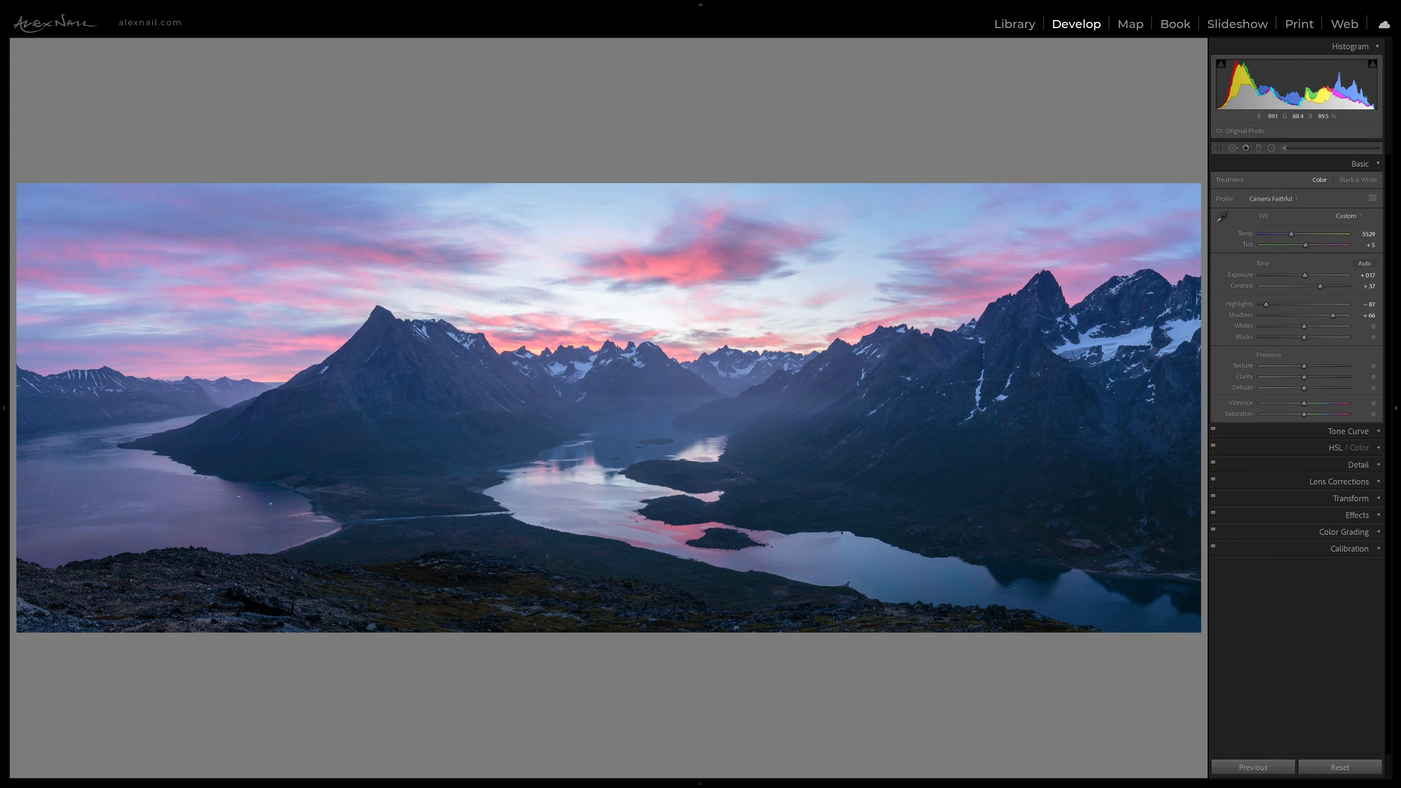
Step: Inspect the central peaks up close and turn on Remove Chromatic Aberration for the panorama
{"action": "left_click", "coordinate": [615, 348]}
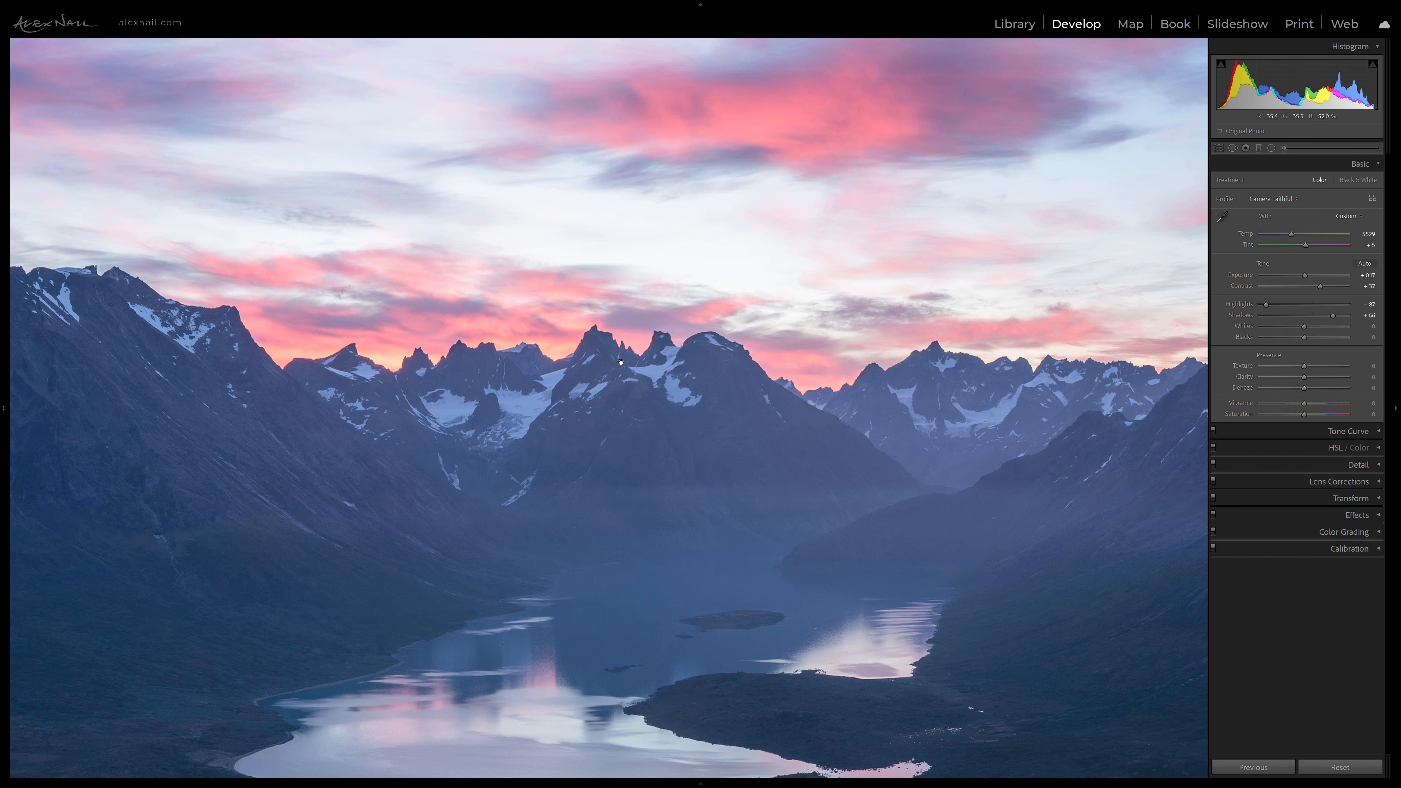
{"action": "left_click", "coordinate": [1358, 465]}
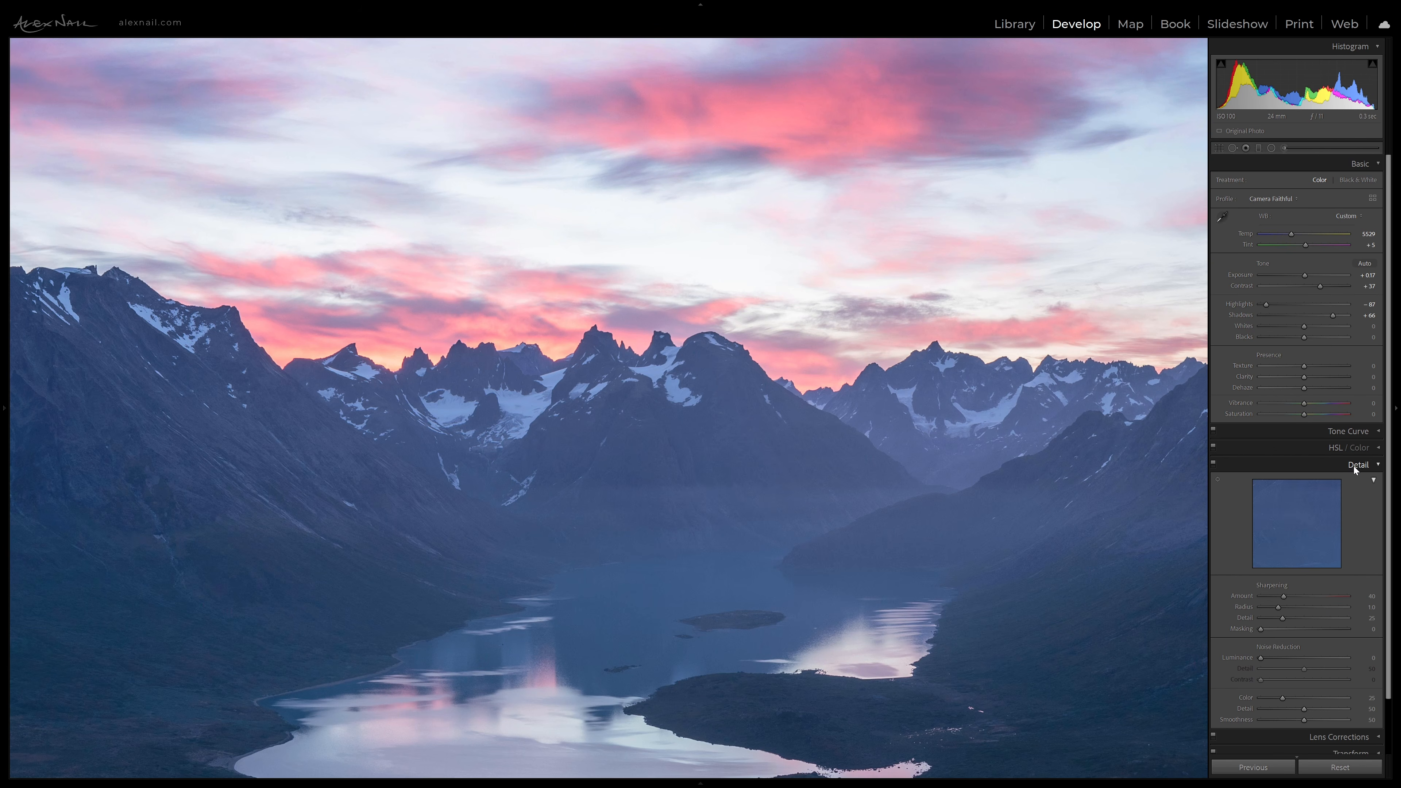
{"action": "left_click", "coordinate": [1354, 466]}
{"action": "left_click", "coordinate": [1348, 485]}
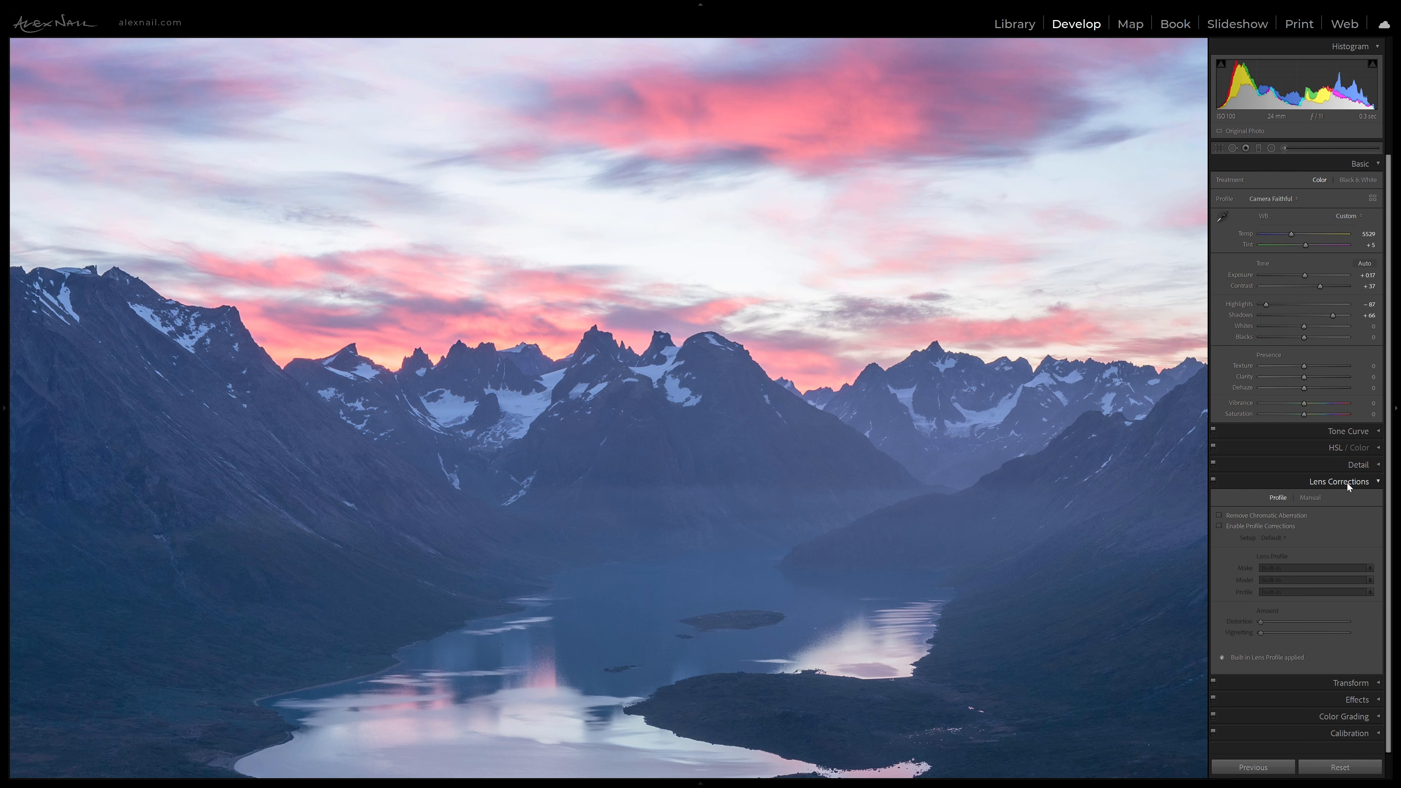
{"action": "left_click", "coordinate": [1252, 516]}
{"action": "left_click", "coordinate": [1359, 482]}
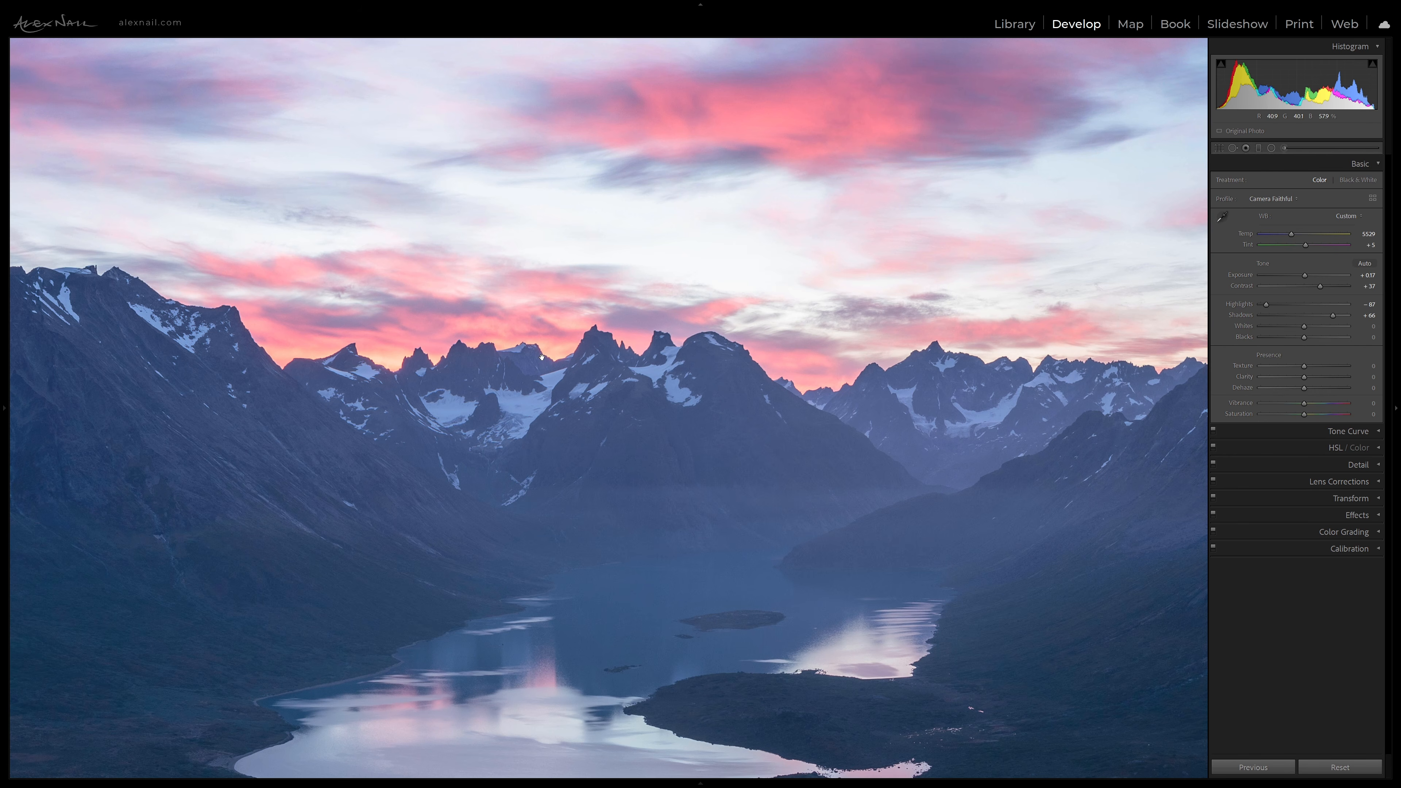
{"action": "left_click", "coordinate": [603, 338]}
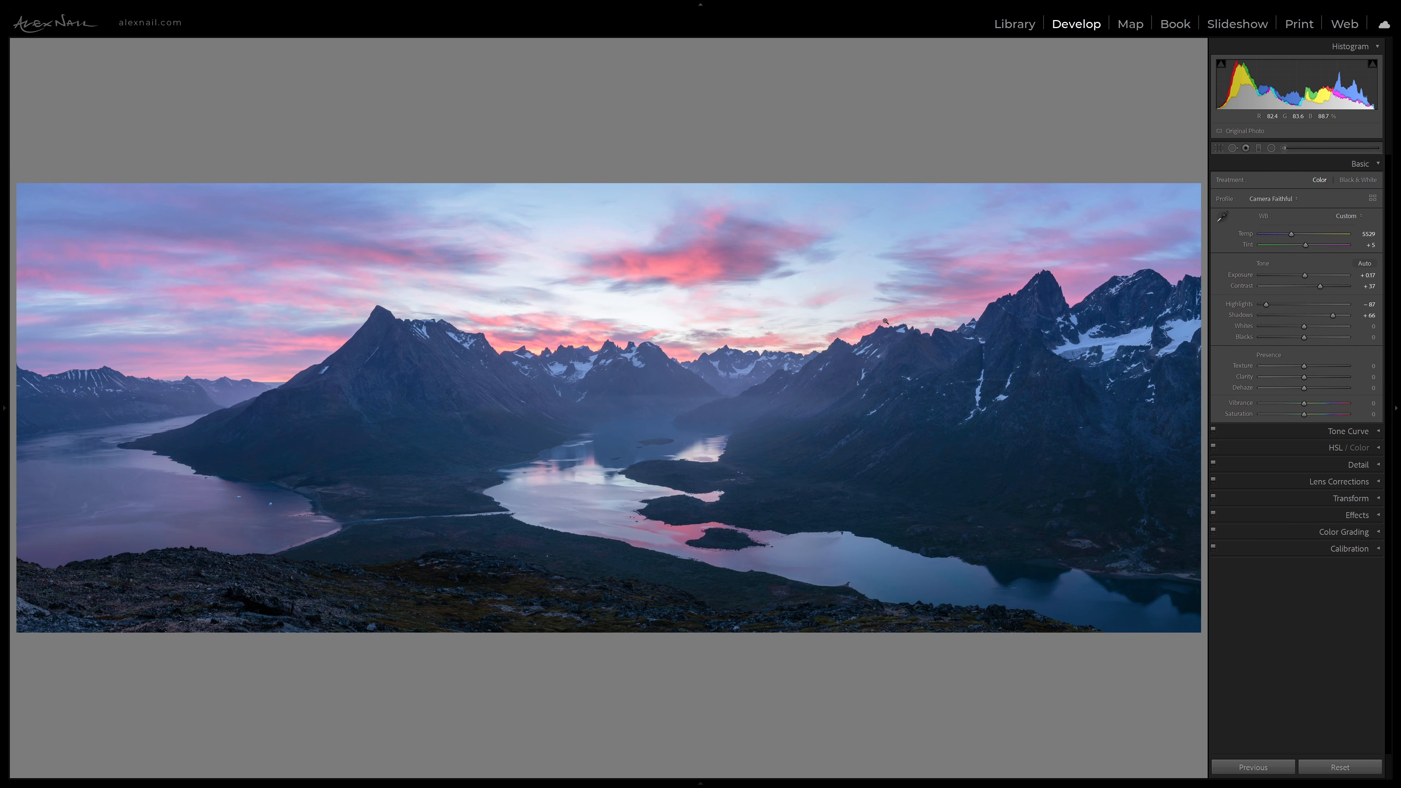
Step: Darken the bright central sky with the Adjustment Brush at Exposure -0.45 and Auto Mask on, enlarging the brush to size 12
{"action": "left_click", "coordinate": [1284, 148]}
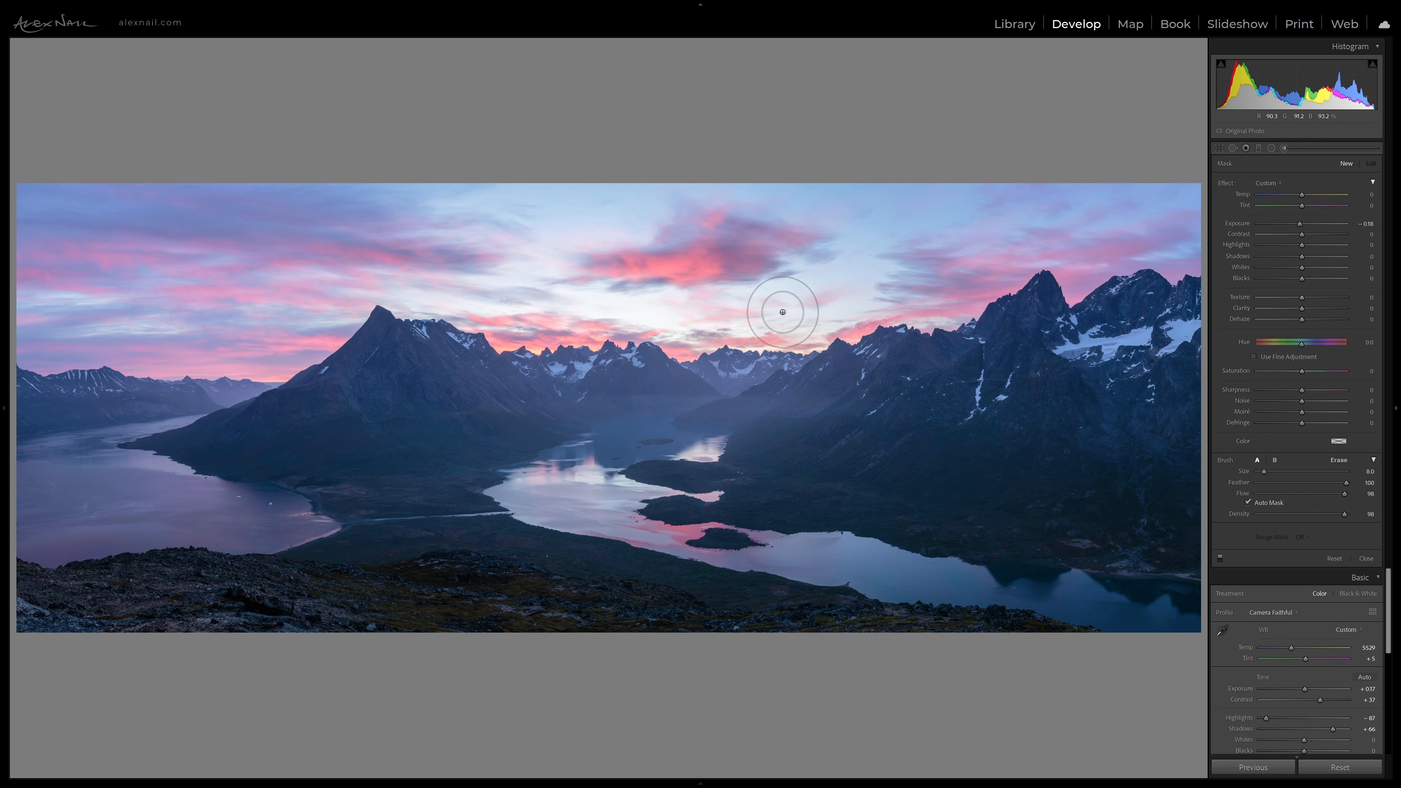
{"action": "key", "text": "bracketright"}
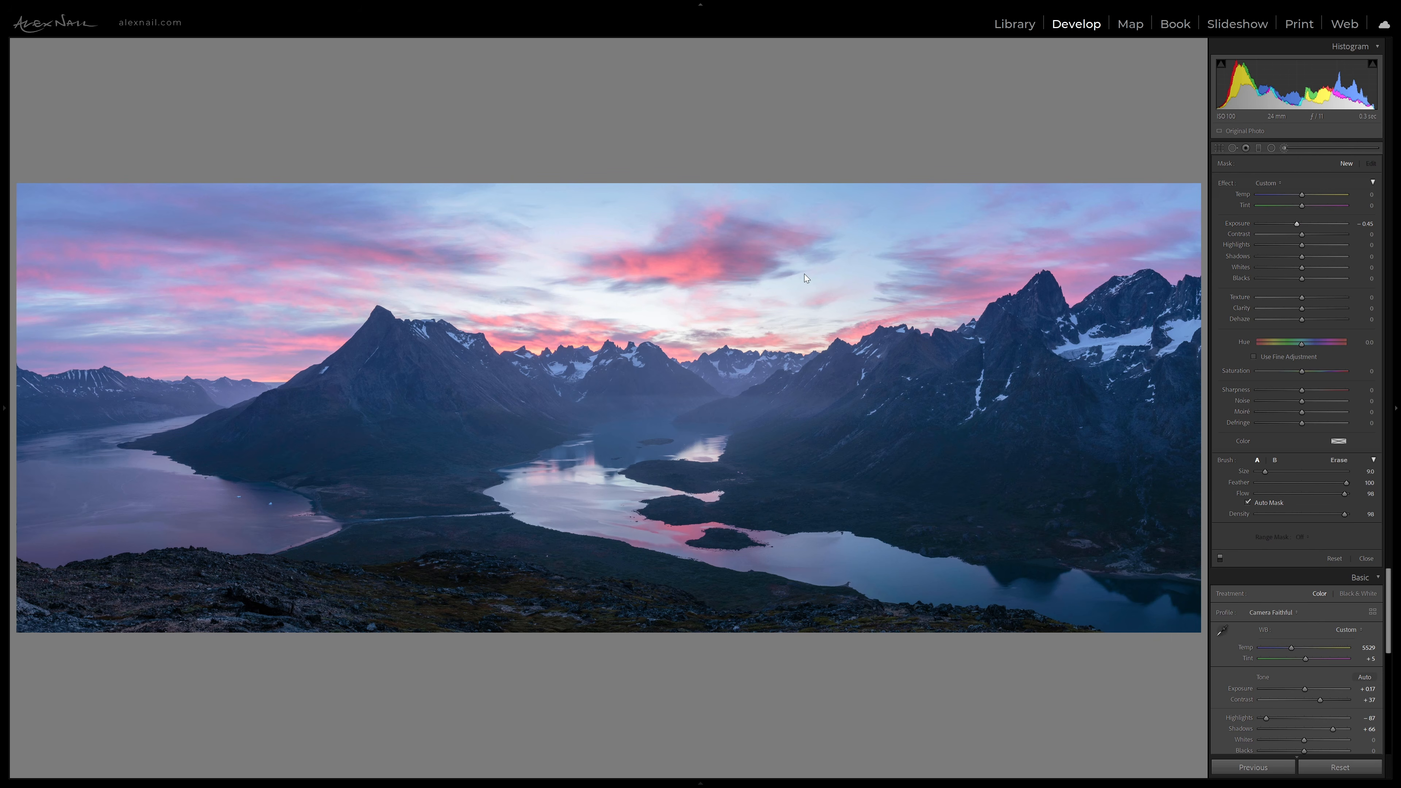
{"action": "scroll", "coordinate": [574, 271], "scroll_direction": "up", "scroll_amount": 1}
{"action": "scroll", "coordinate": [557, 271], "scroll_direction": "up", "scroll_amount": 2}
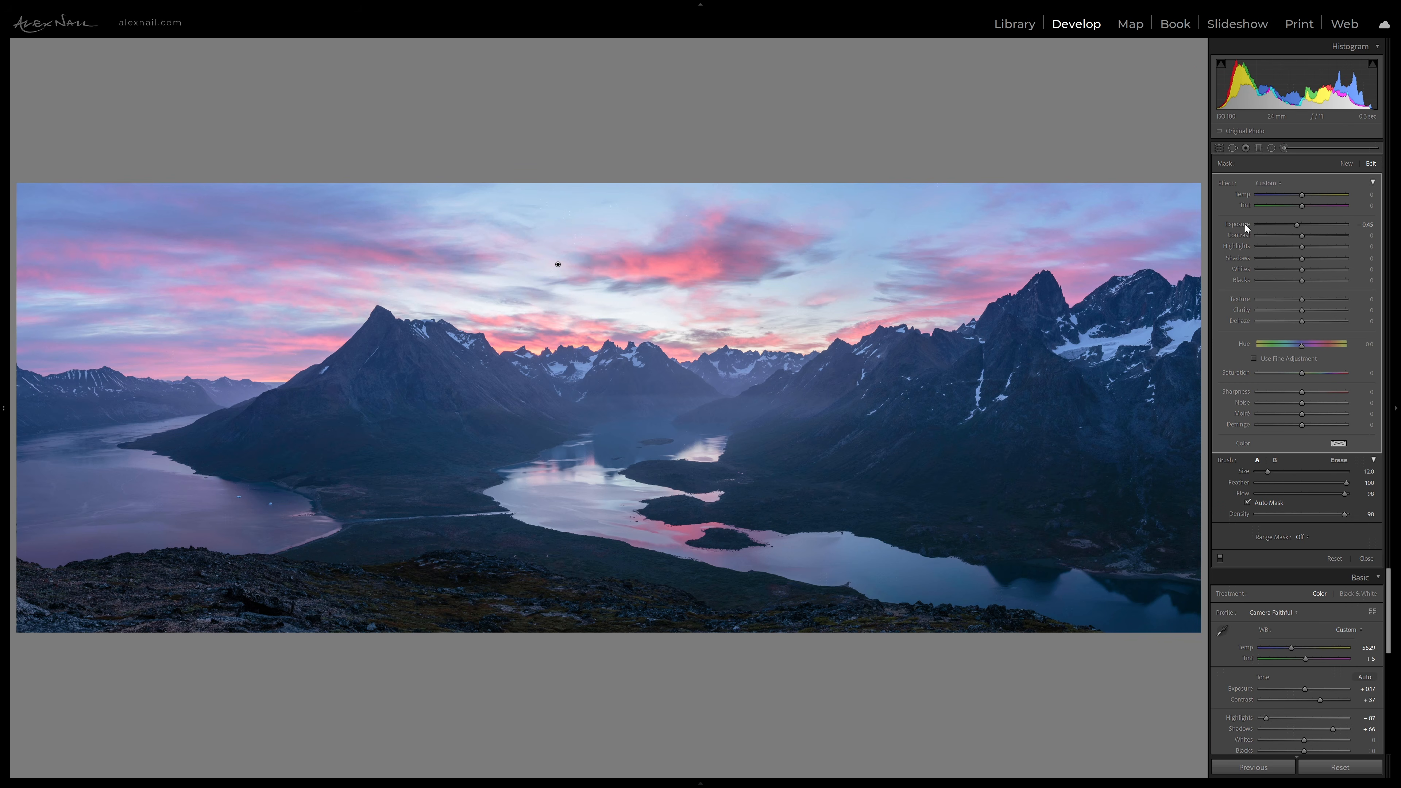
Step: Erase the sky brush mask where it spills onto the mountains, using an erase brush of size 7 with Flow 45
{"action": "left_click", "coordinate": [1338, 459]}
{"action": "scroll", "coordinate": [759, 291], "scroll_direction": "up", "scroll_amount": 2}
{"action": "scroll", "coordinate": [878, 312], "scroll_direction": "up", "scroll_amount": 2}
{"action": "left_click_drag", "start_coordinate": [1305, 493], "coordinate": [1297, 495]}
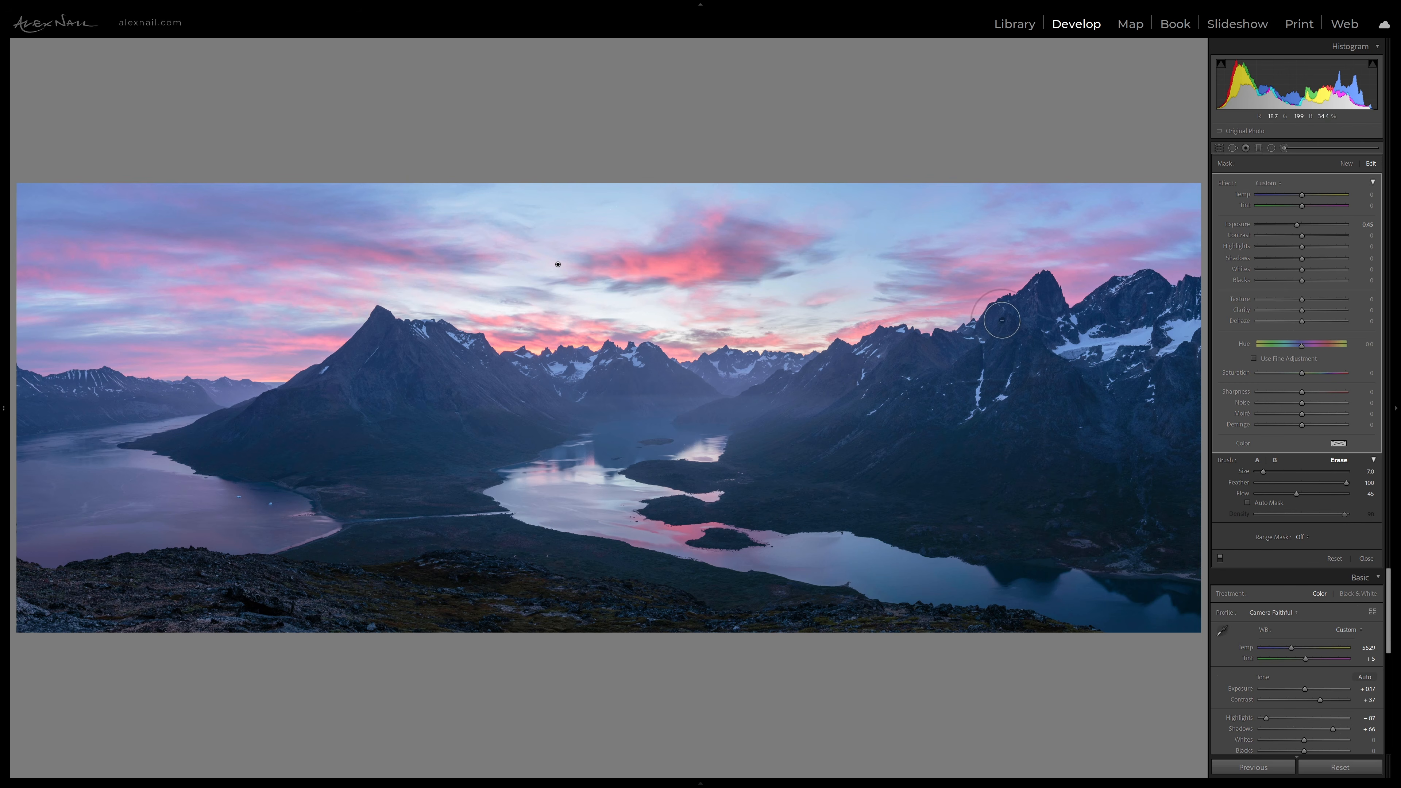
Step: Compare the sky without its brush adjustment by deleting that adjustment and undoing the deletion
{"action": "left_click", "coordinate": [1257, 461]}
{"action": "scroll", "coordinate": [507, 288], "scroll_direction": "down", "scroll_amount": 8}
{"action": "scroll", "coordinate": [496, 283], "scroll_direction": "down", "scroll_amount": 2}
{"action": "key", "text": "Delete"}
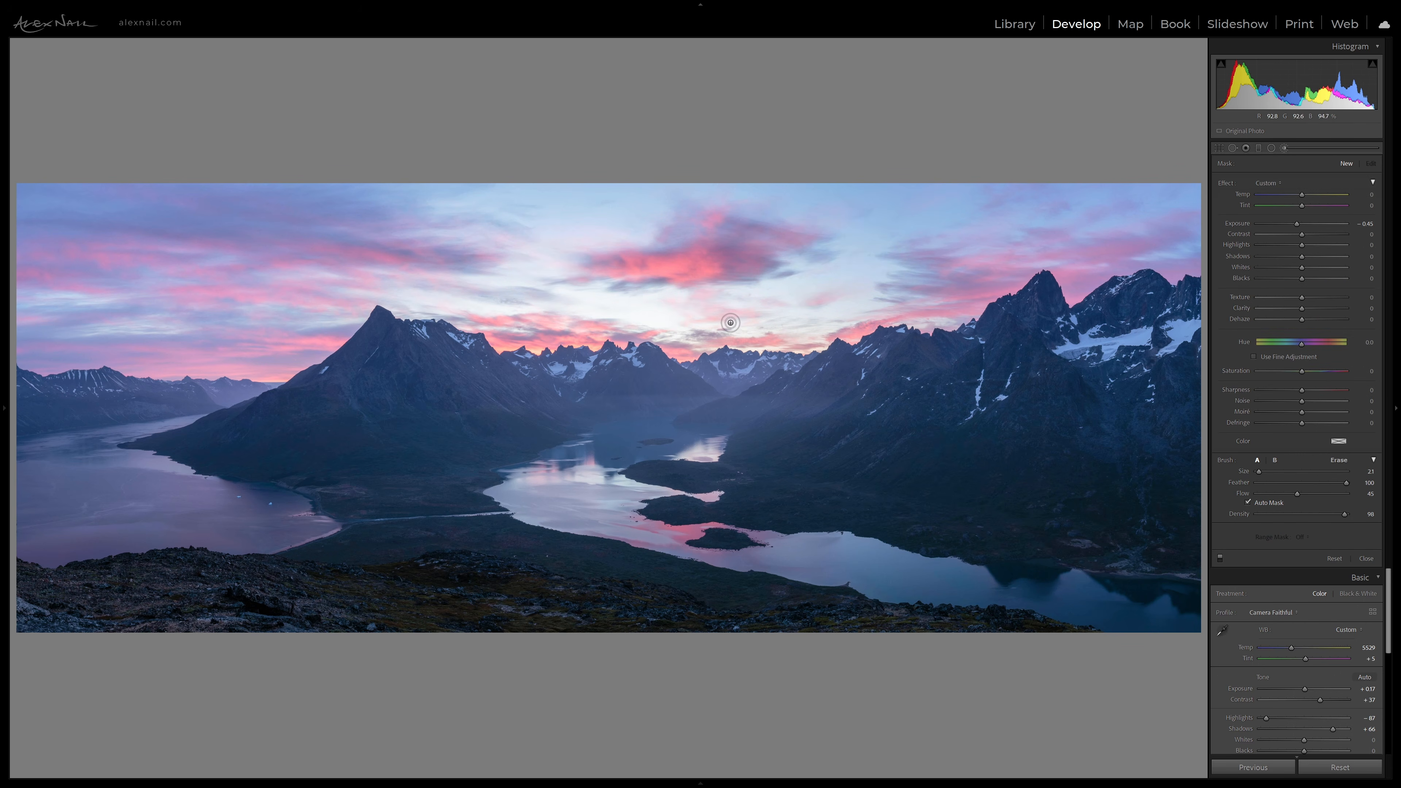
{"action": "key", "text": "ctrl+z"}
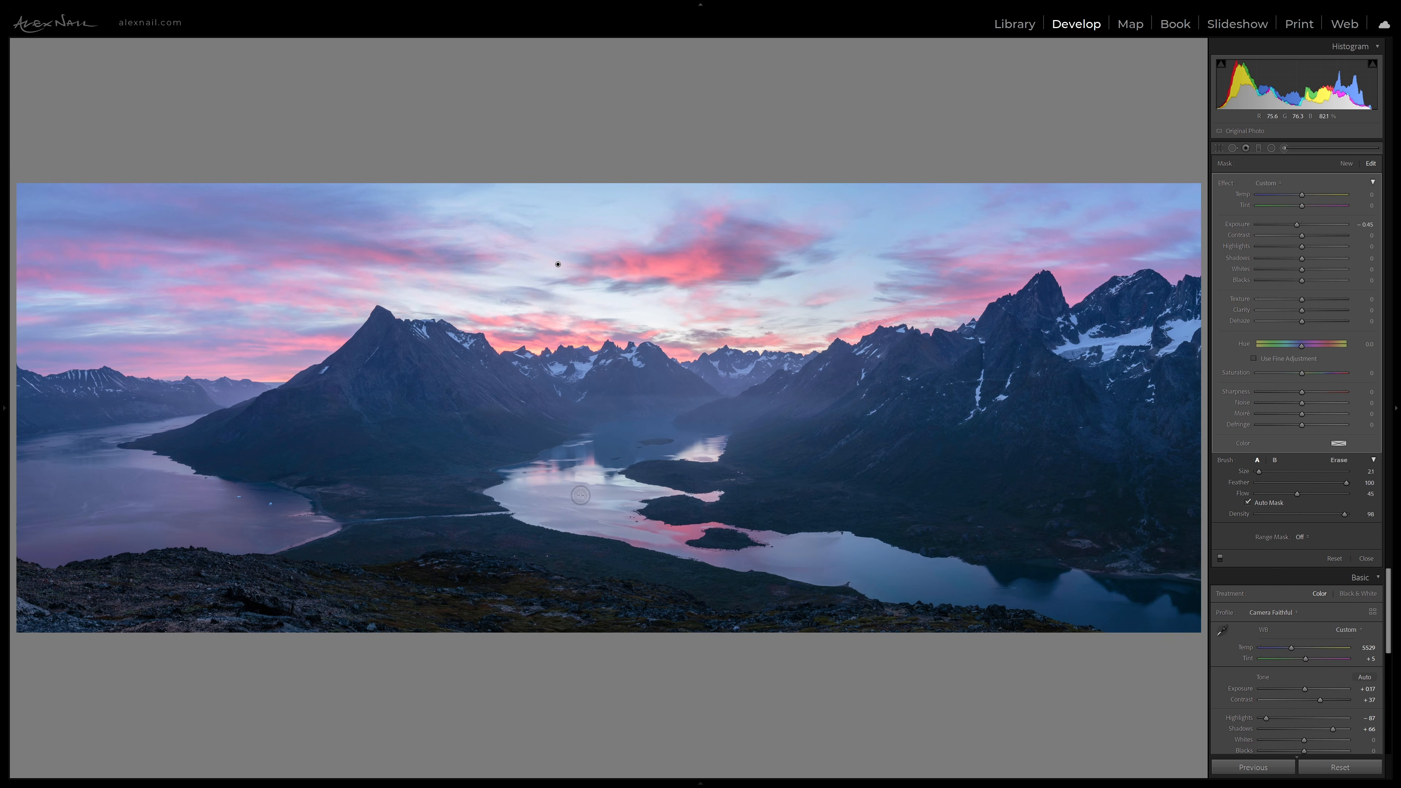
{"action": "left_click", "coordinate": [1283, 147]}
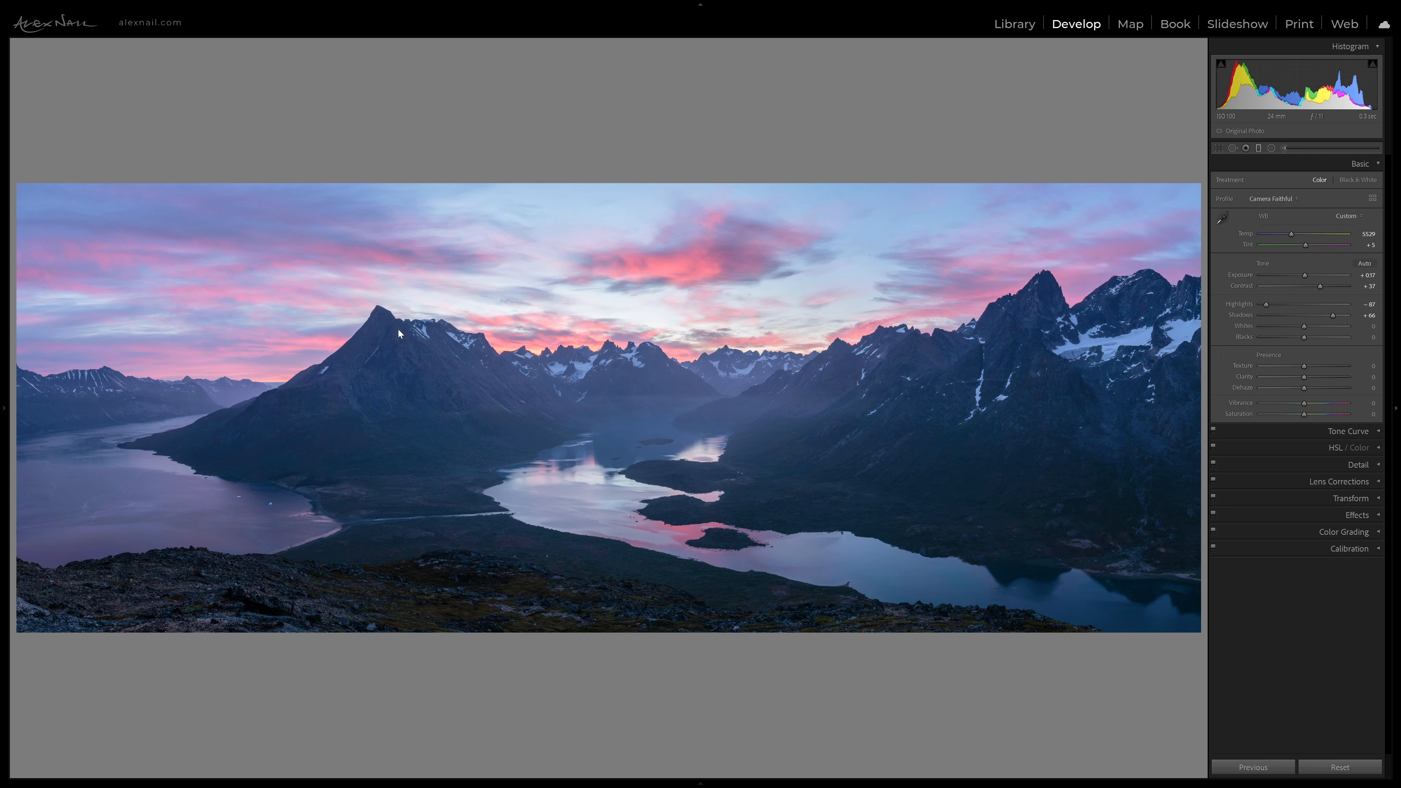
Step: Brighten the mountains and foreground with an upward graduated filter at Exposure 0.78 and Contrast about 36
{"action": "key", "text": "m"}
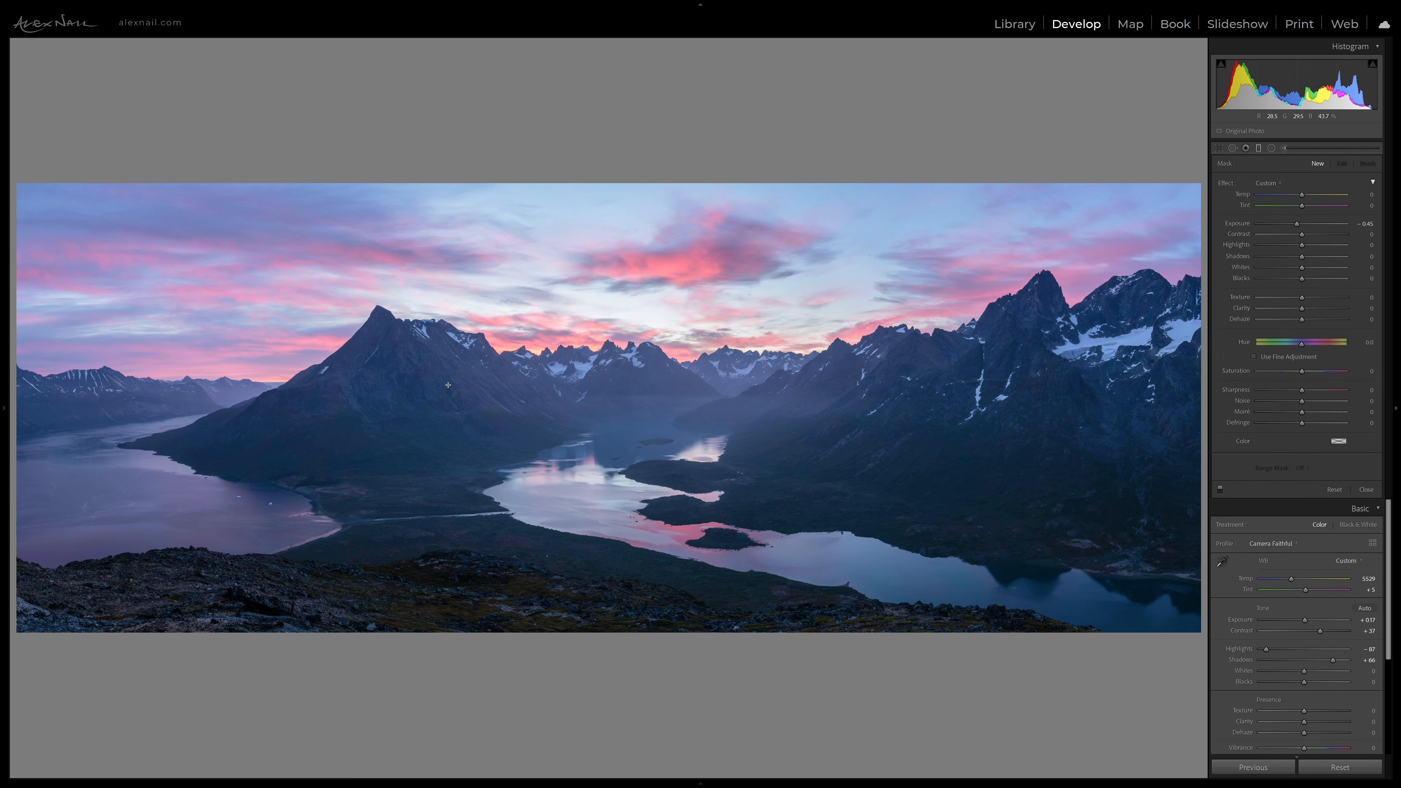
{"action": "left_click_drag", "start_coordinate": [448, 493], "coordinate": [448, 308]}
{"action": "mouse_move", "coordinate": [1296, 223]}
{"action": "left_mouse_down"}
{"action": "mouse_move", "coordinate": [1325, 229]}
{"action": "mouse_move", "coordinate": [1308, 227]}
{"action": "left_mouse_up"}
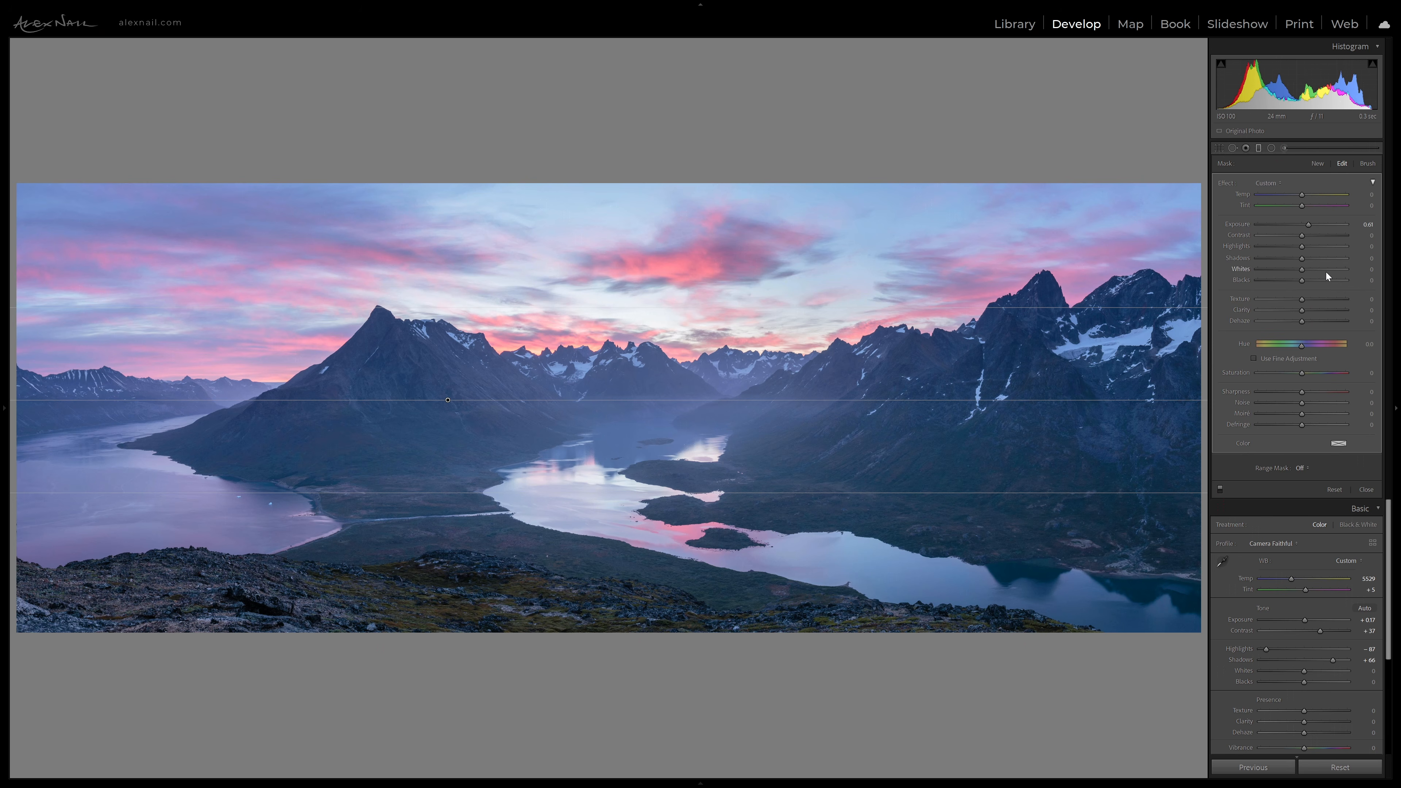
{"action": "mouse_move", "coordinate": [1302, 235]}
{"action": "left_mouse_down"}
{"action": "mouse_move", "coordinate": [1316, 234]}
{"action": "mouse_move", "coordinate": [1310, 224]}
{"action": "left_mouse_up"}
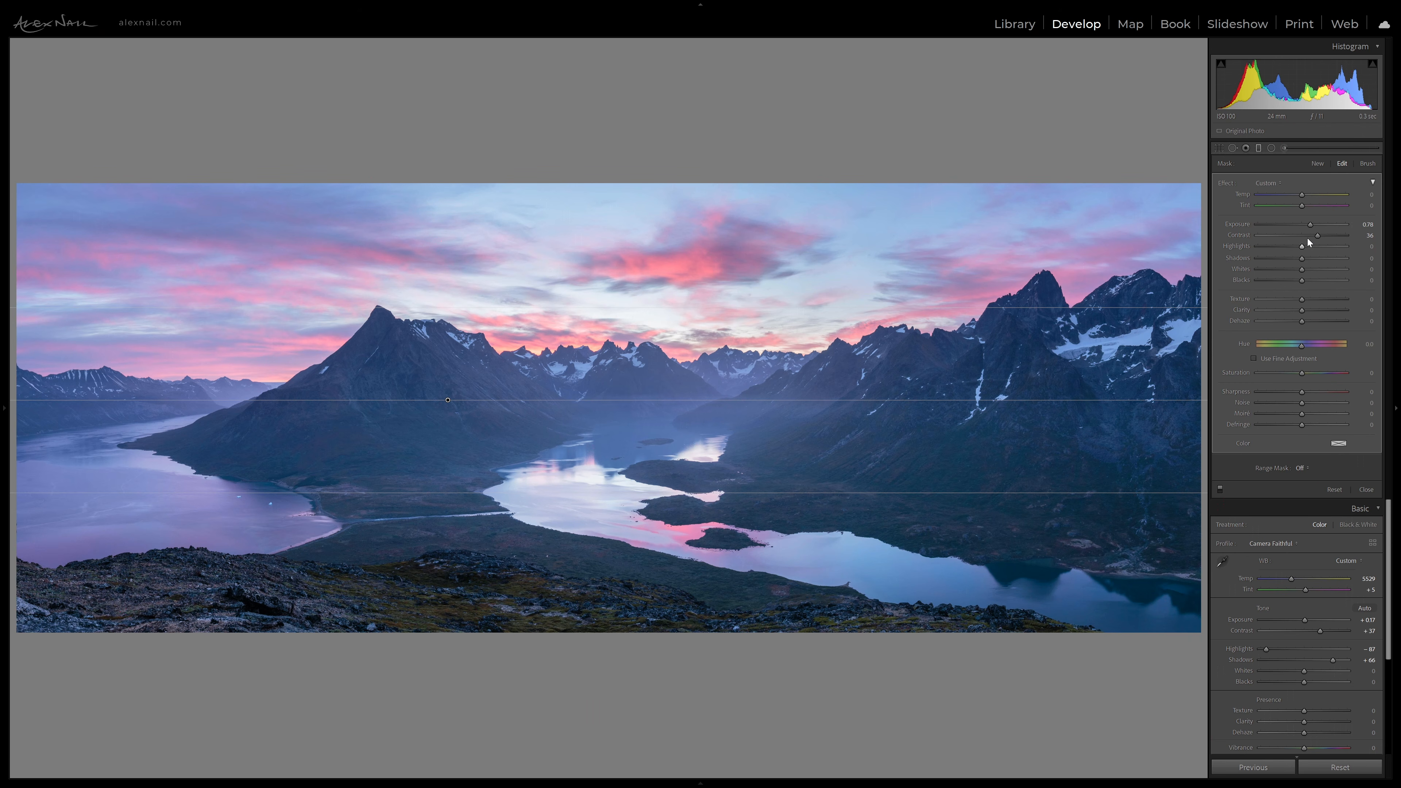
{"action": "left_click_drag", "start_coordinate": [1317, 236], "coordinate": [1318, 236]}
{"action": "left_click", "coordinate": [1258, 148]}
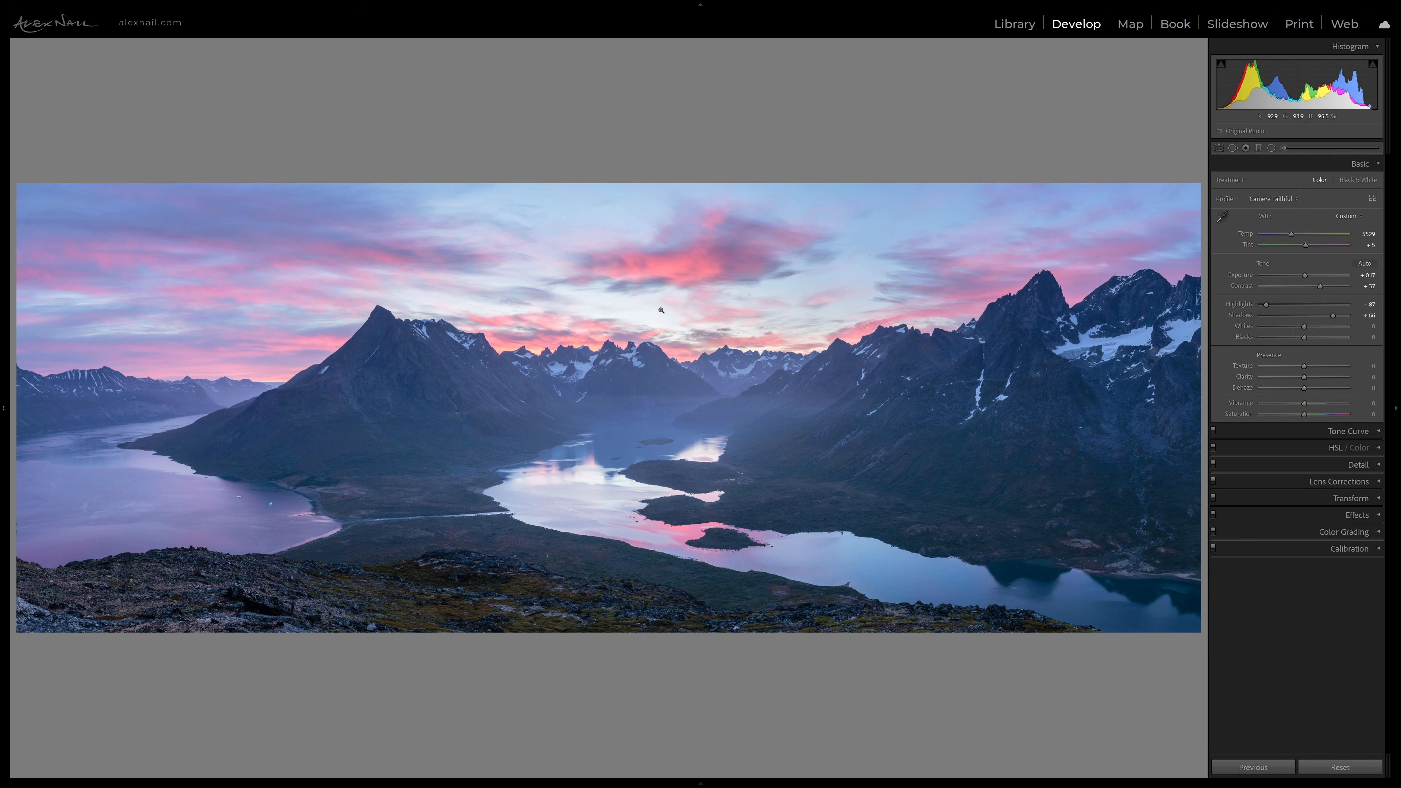
Step: Darken the bright water of the central fjord with a new Adjustment Brush edit at Exposure -0.68
{"action": "left_click", "coordinate": [1286, 148]}
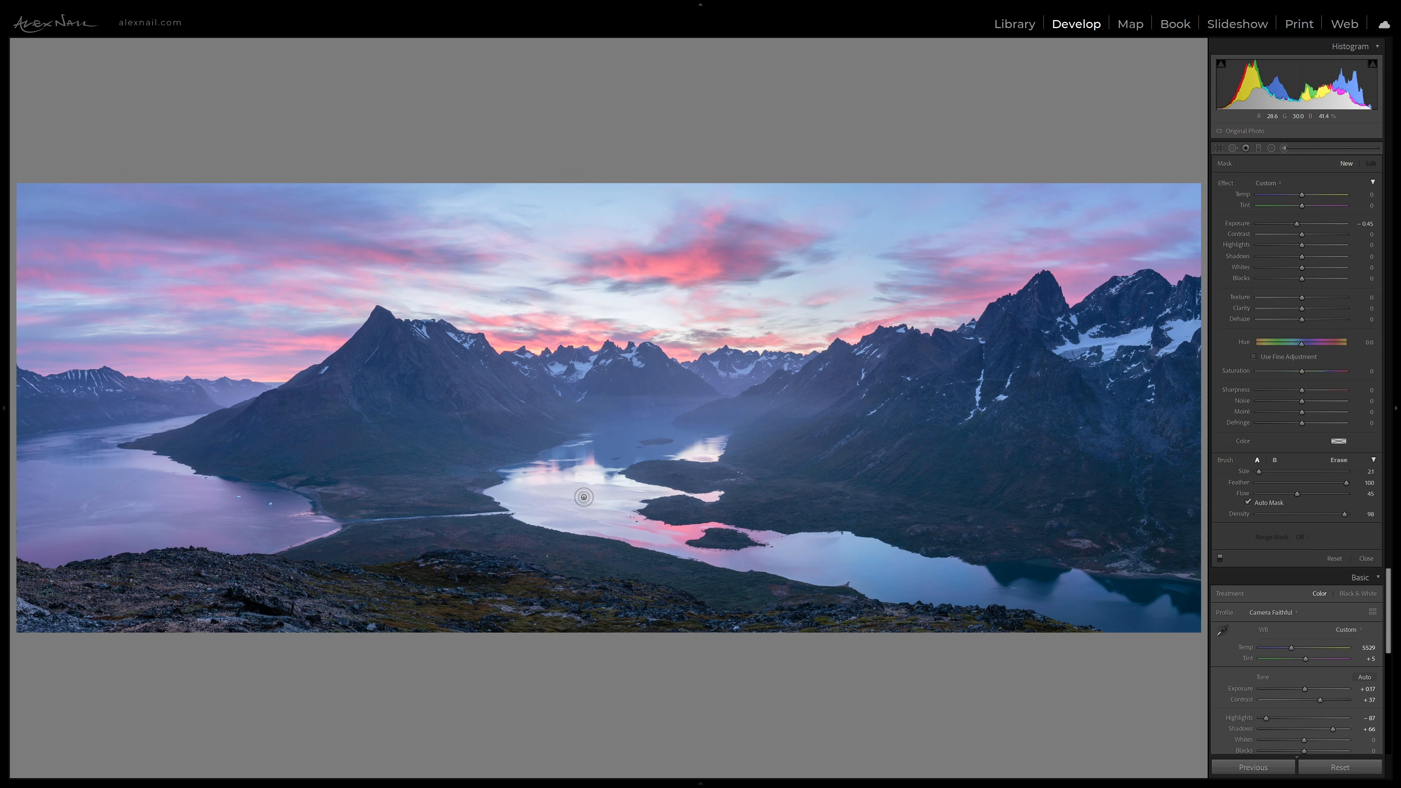
{"action": "scroll", "coordinate": [521, 495], "scroll_direction": "up", "scroll_amount": 10}
{"action": "left_click", "coordinate": [517, 495]}
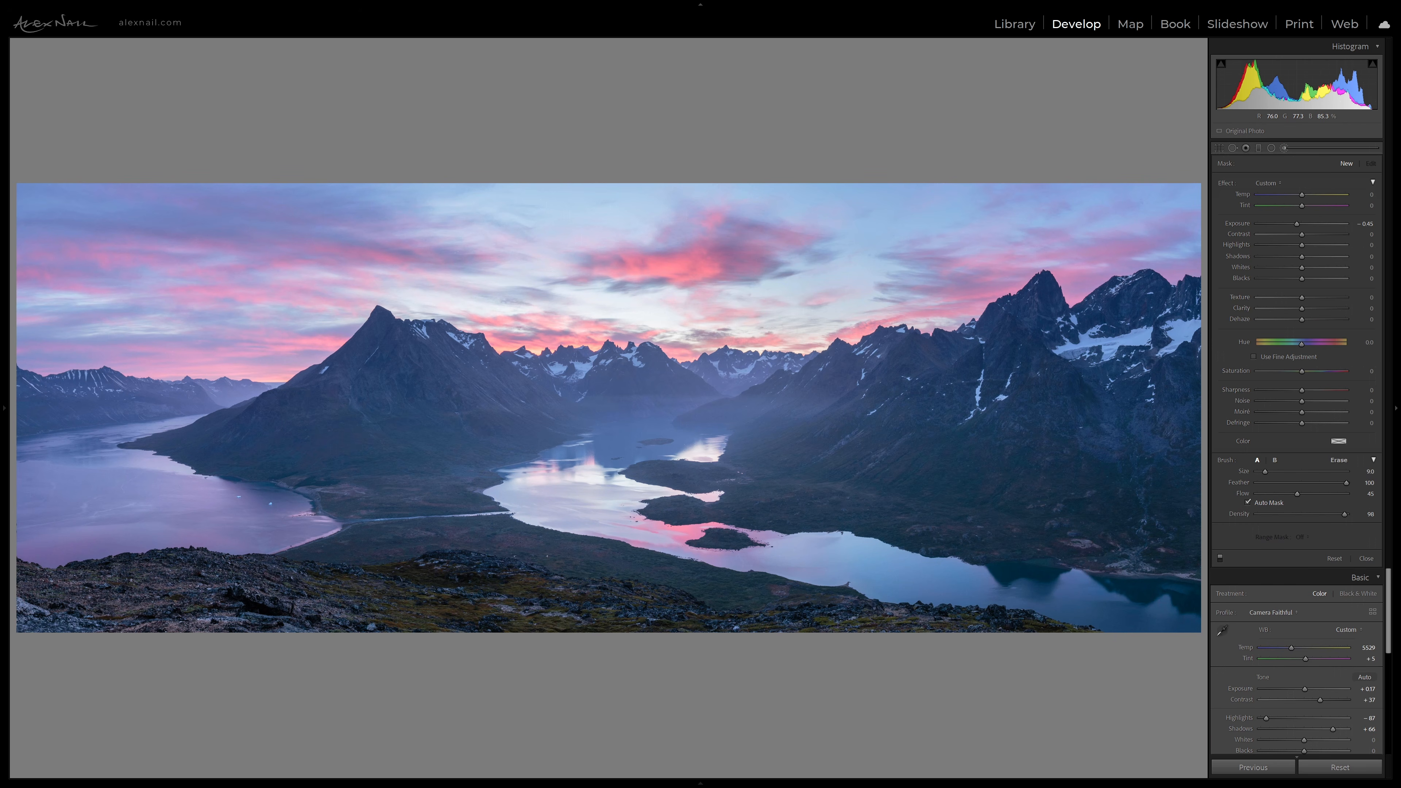
{"action": "scroll", "coordinate": [517, 495], "scroll_direction": "down", "scroll_amount": 1}
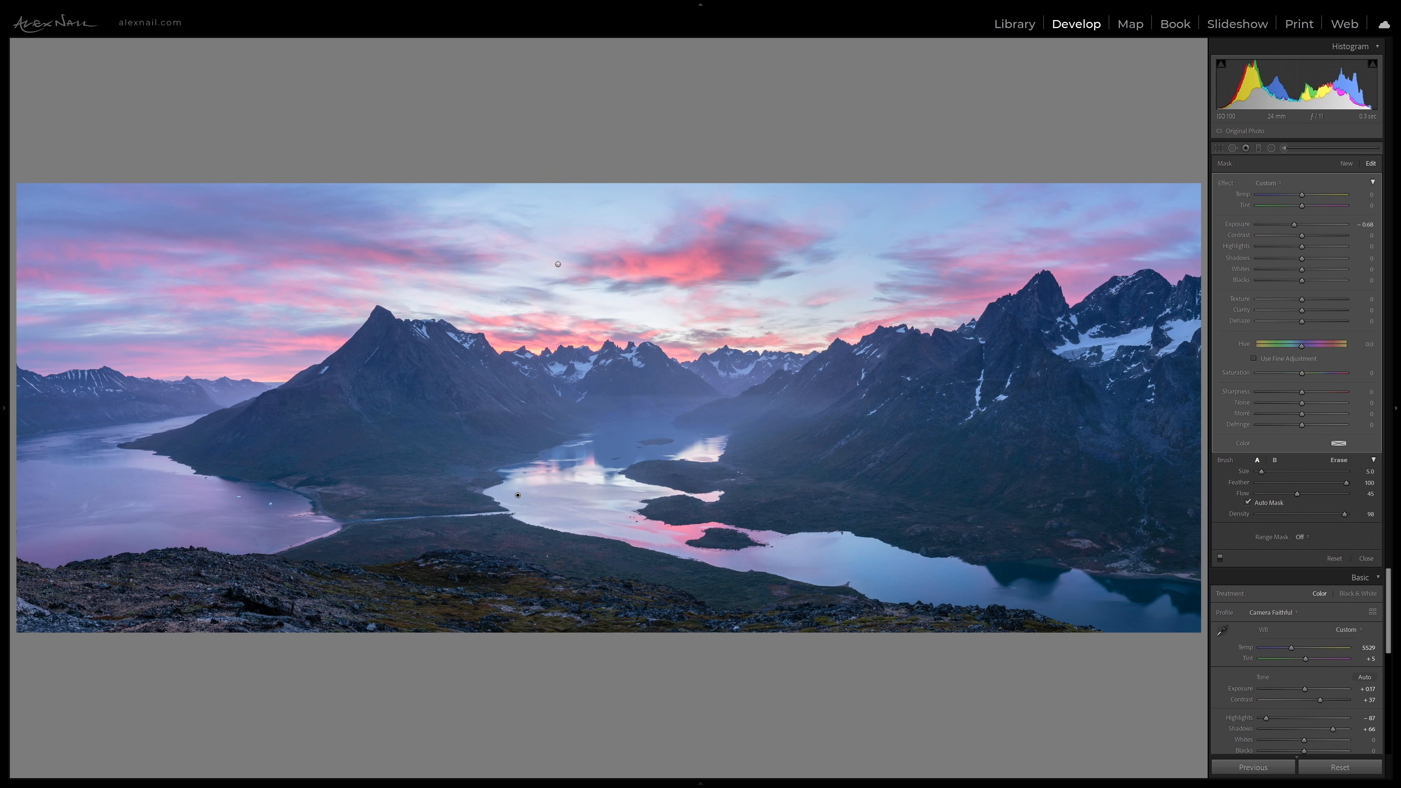
{"action": "key", "text": "k"}
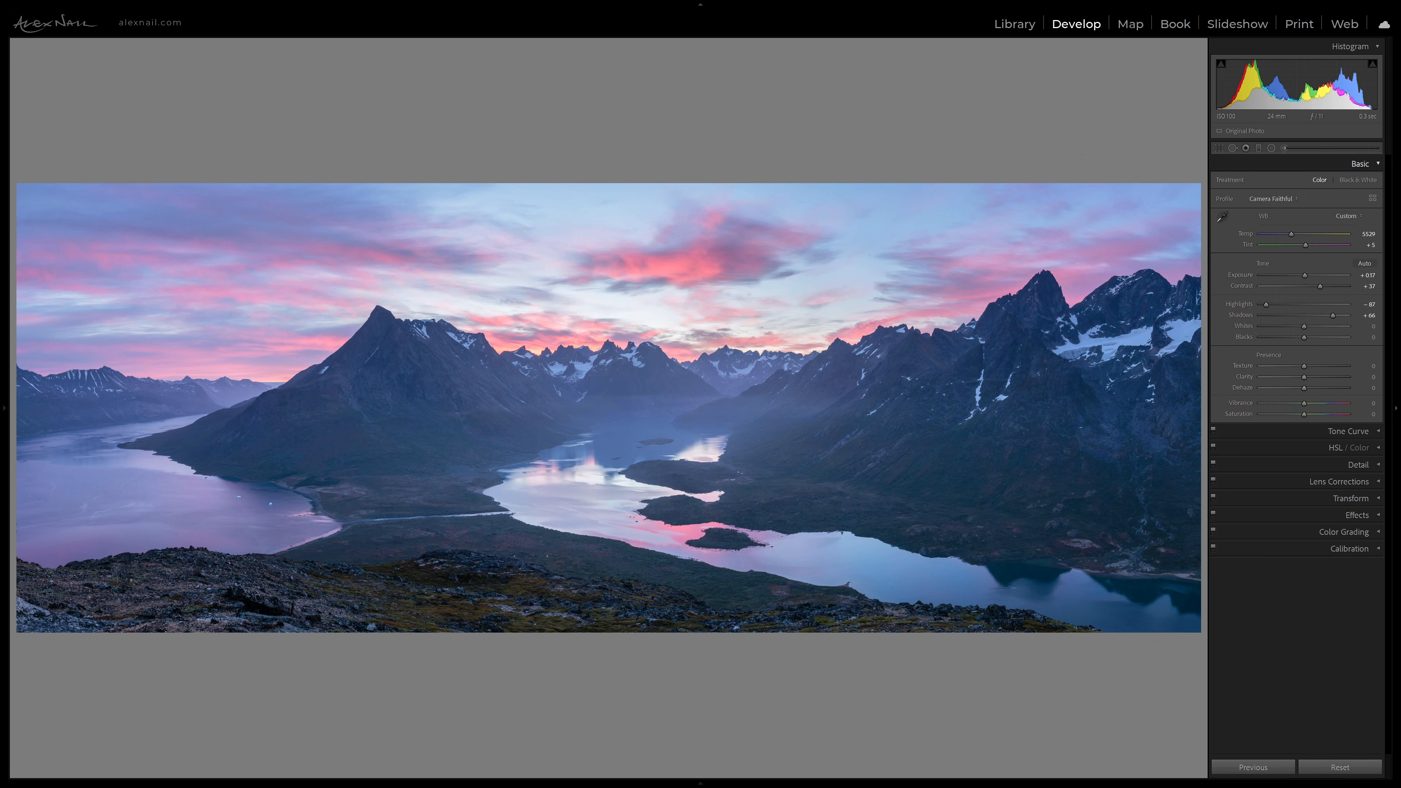
Step: Darken the upper sky with a slightly tilted graduated filter at Exposure -0.45
{"action": "left_click", "coordinate": [1258, 148]}
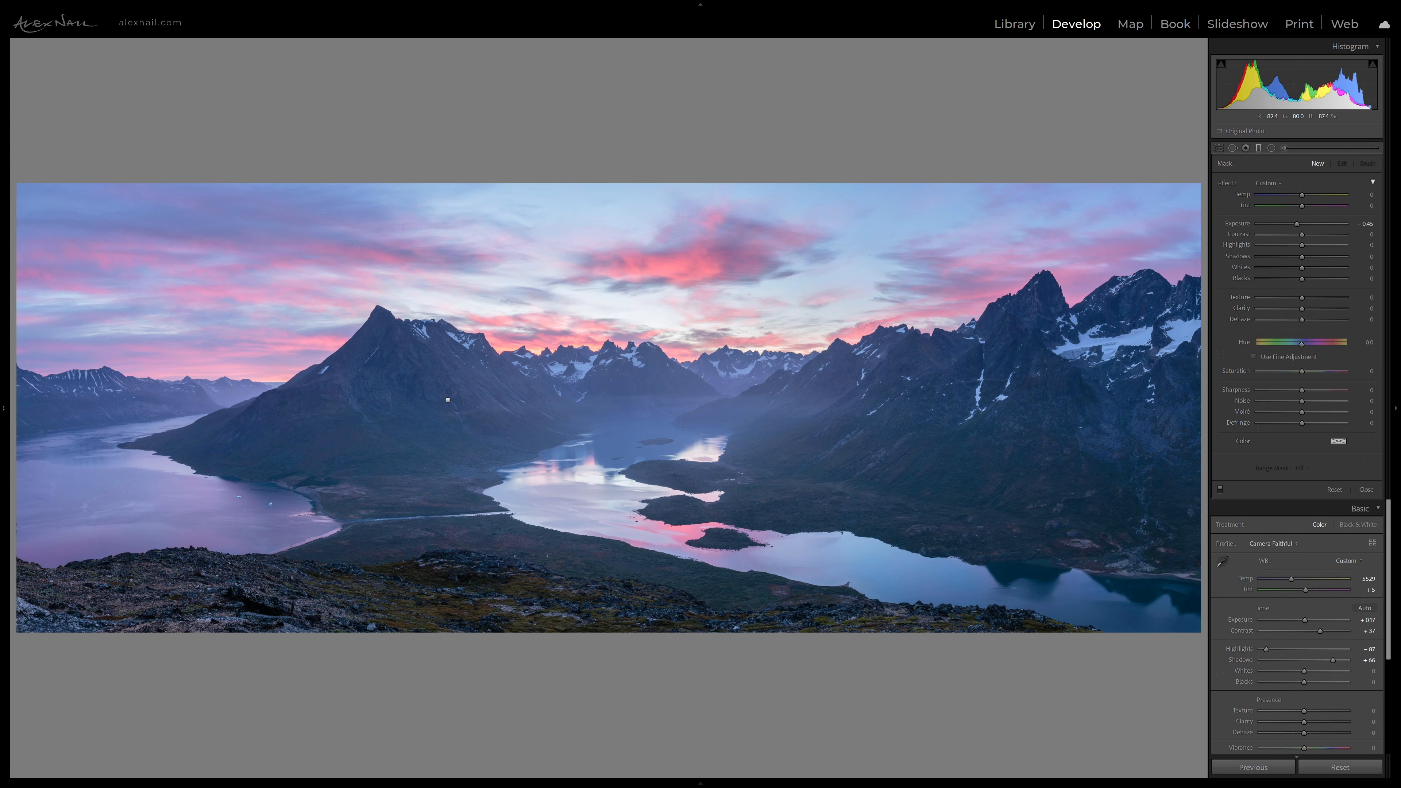
{"action": "mouse_move", "coordinate": [642, 188]}
{"action": "left_mouse_down"}
{"action": "mouse_move", "coordinate": [634, 267]}
{"action": "mouse_move", "coordinate": [643, 220]}
{"action": "left_mouse_up"}
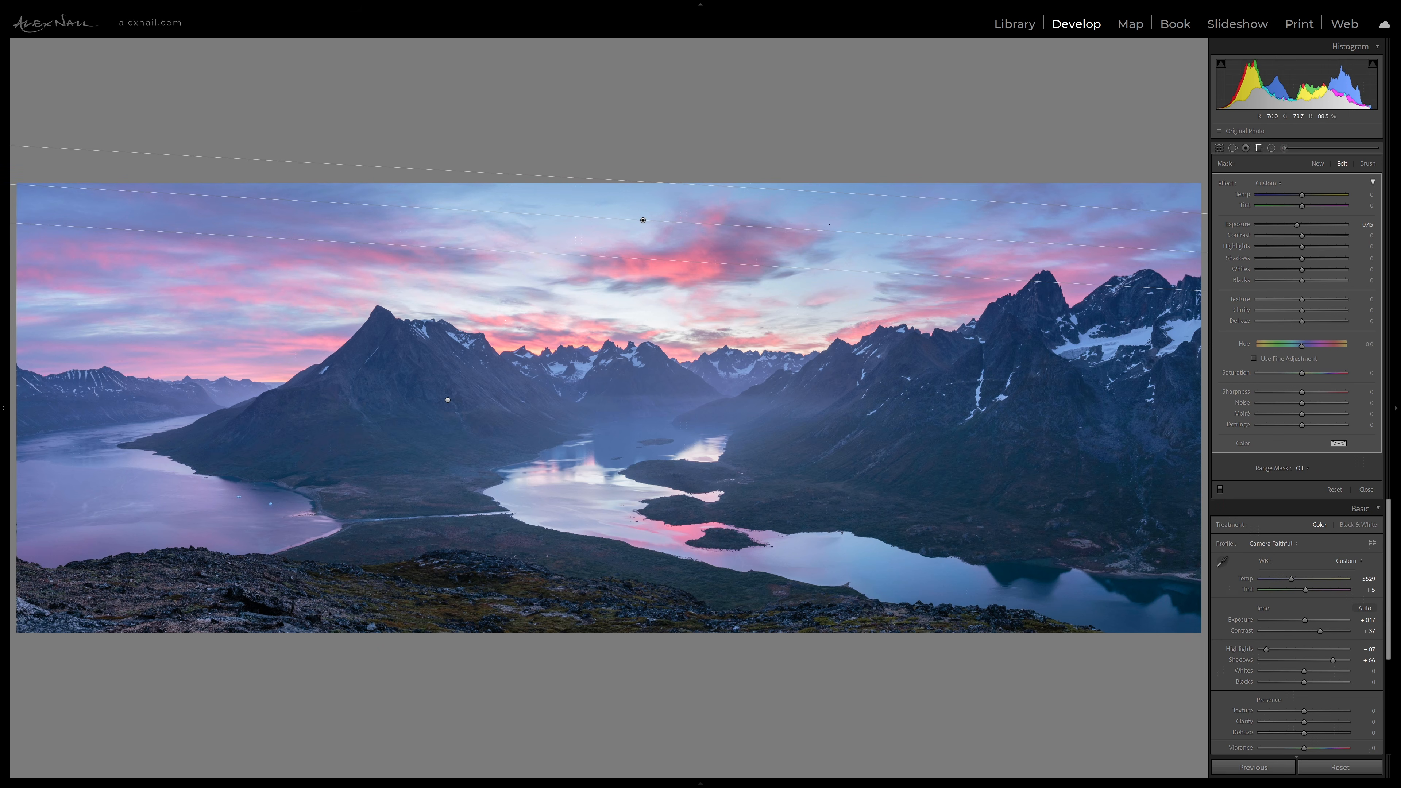
{"action": "left_click_drag", "start_coordinate": [1296, 224], "coordinate": [1296, 225]}
{"action": "key", "text": "m"}
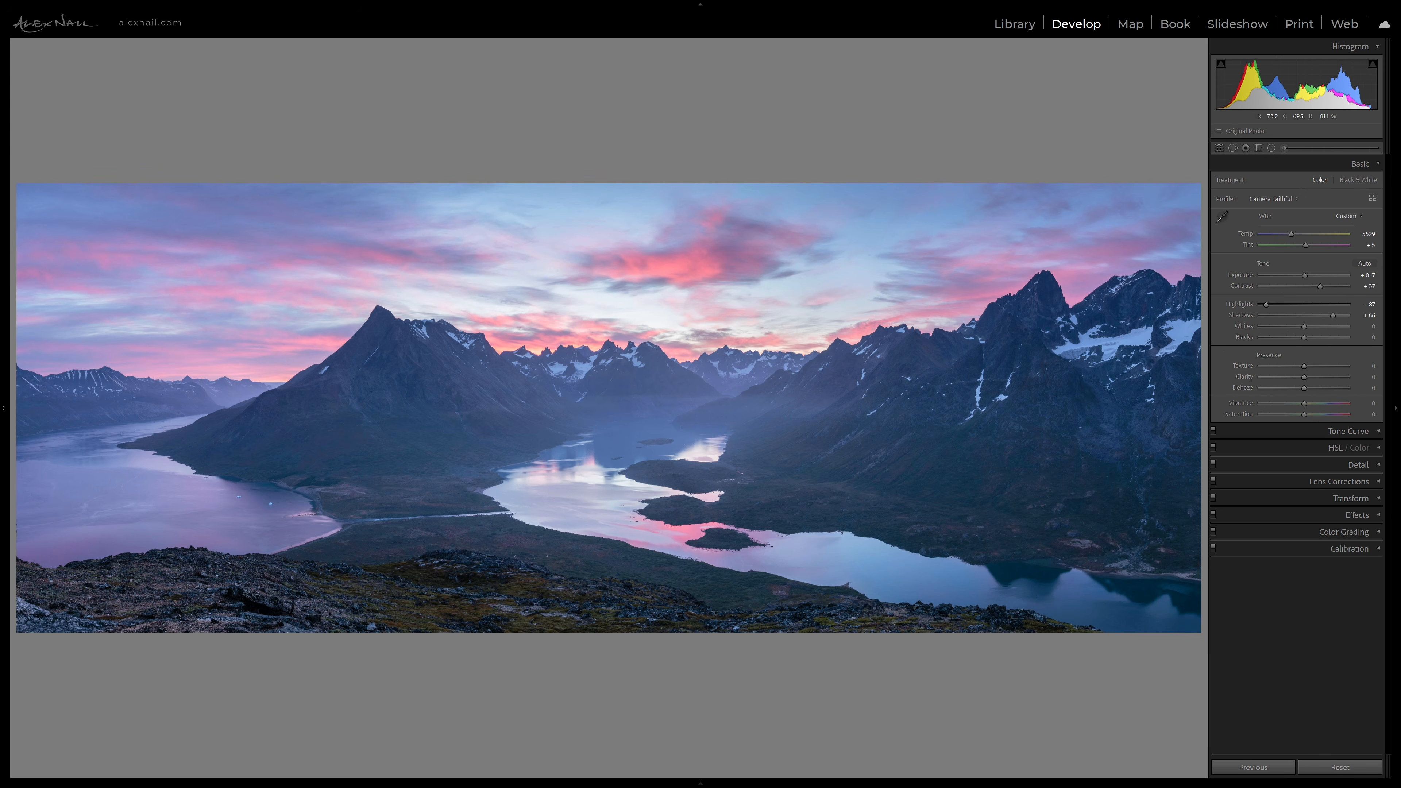
Step: Brush over the clouds on the panorama's left side with Flow 100, setting Exposure to -0.22 and Contrast to 16
{"action": "key", "text": "k"}
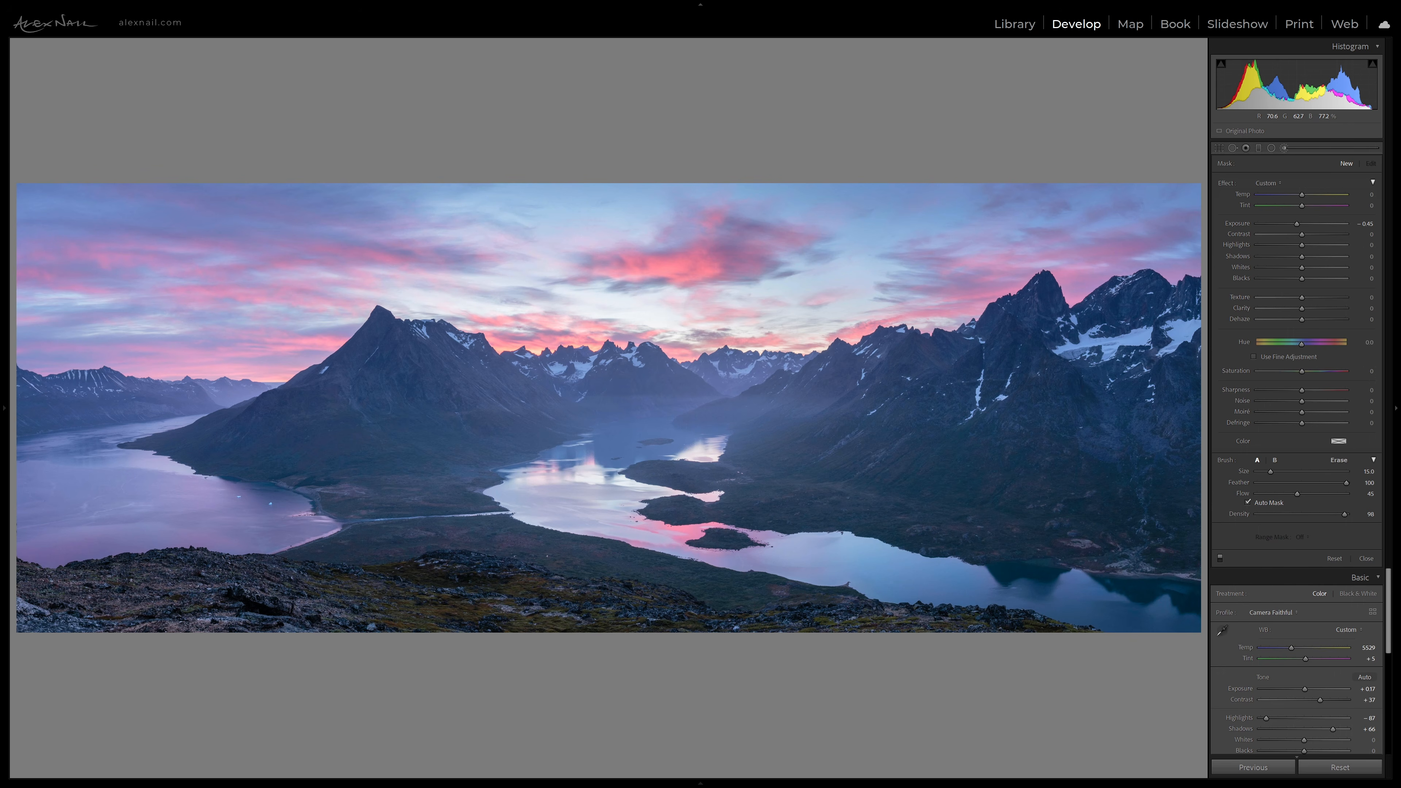
{"action": "left_click", "coordinate": [61, 285]}
{"action": "type", "text": "-0.22"}
{"action": "key", "text": "Tab"}
{"action": "type", "text": "44"}
{"action": "left_click_drag", "start_coordinate": [1318, 235], "coordinate": [1322, 235]}
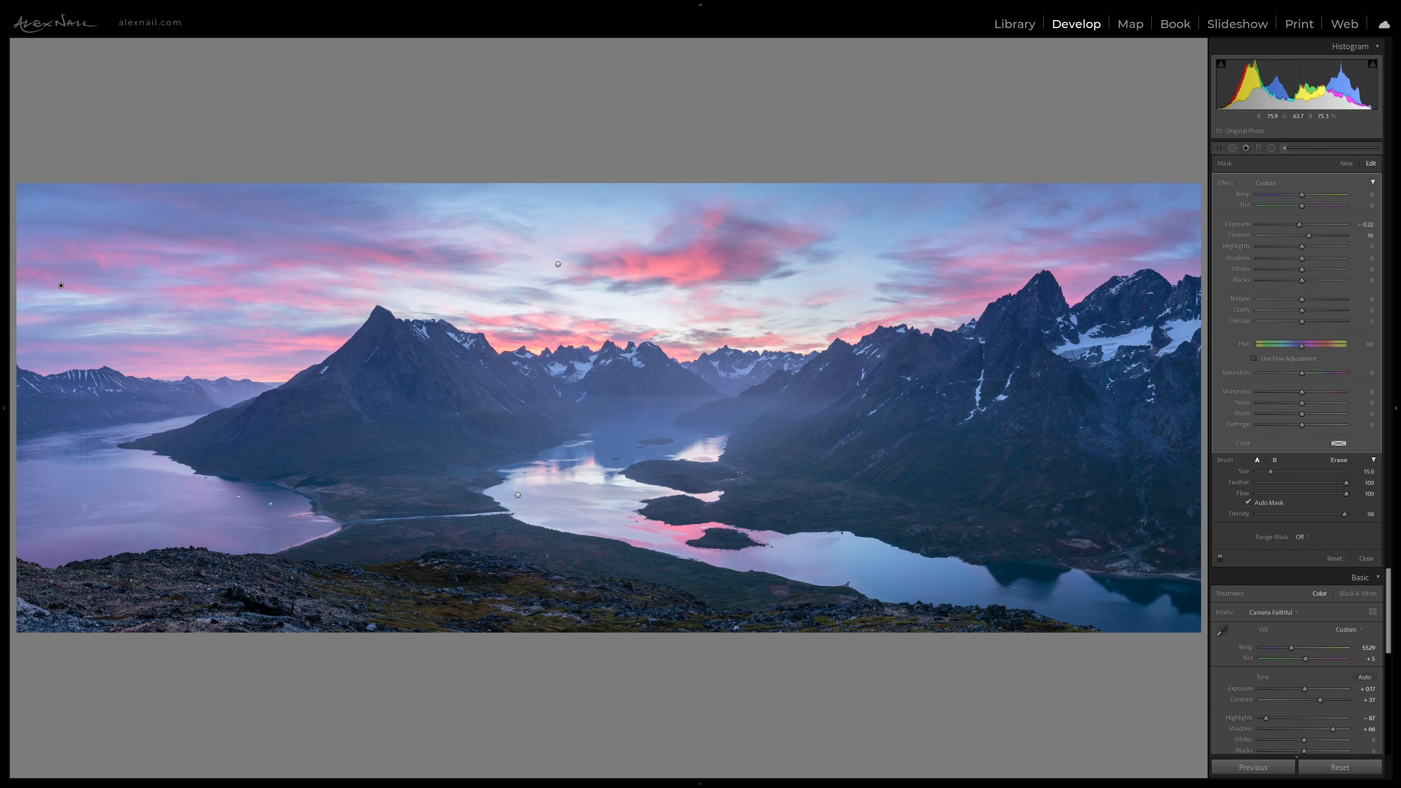
{"action": "left_click_drag", "start_coordinate": [203, 273], "coordinate": [124, 279]}
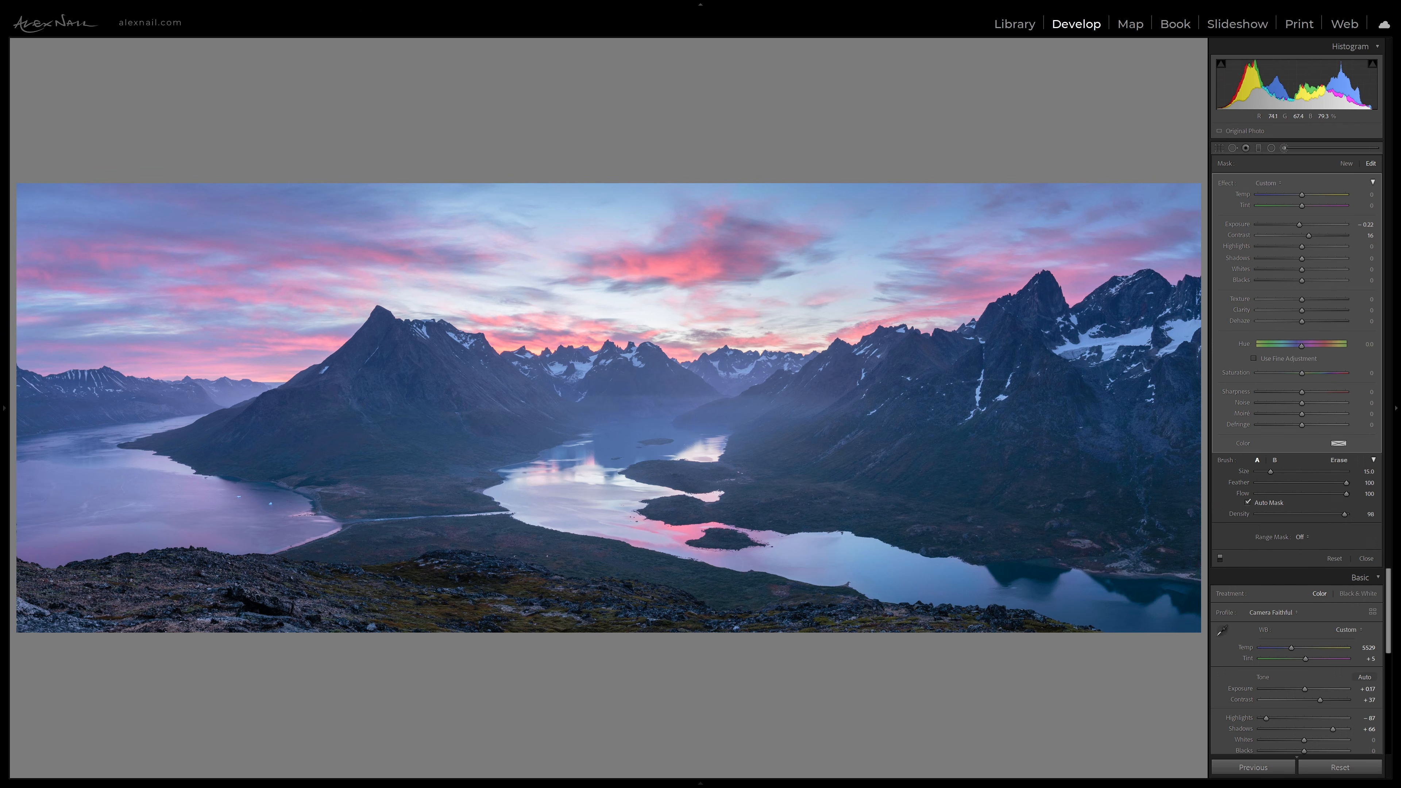
Step: Raise the Contrast of the left clouds' brush adjustment to 20
{"action": "left_click", "coordinate": [517, 495]}
{"action": "key", "text": "k"}
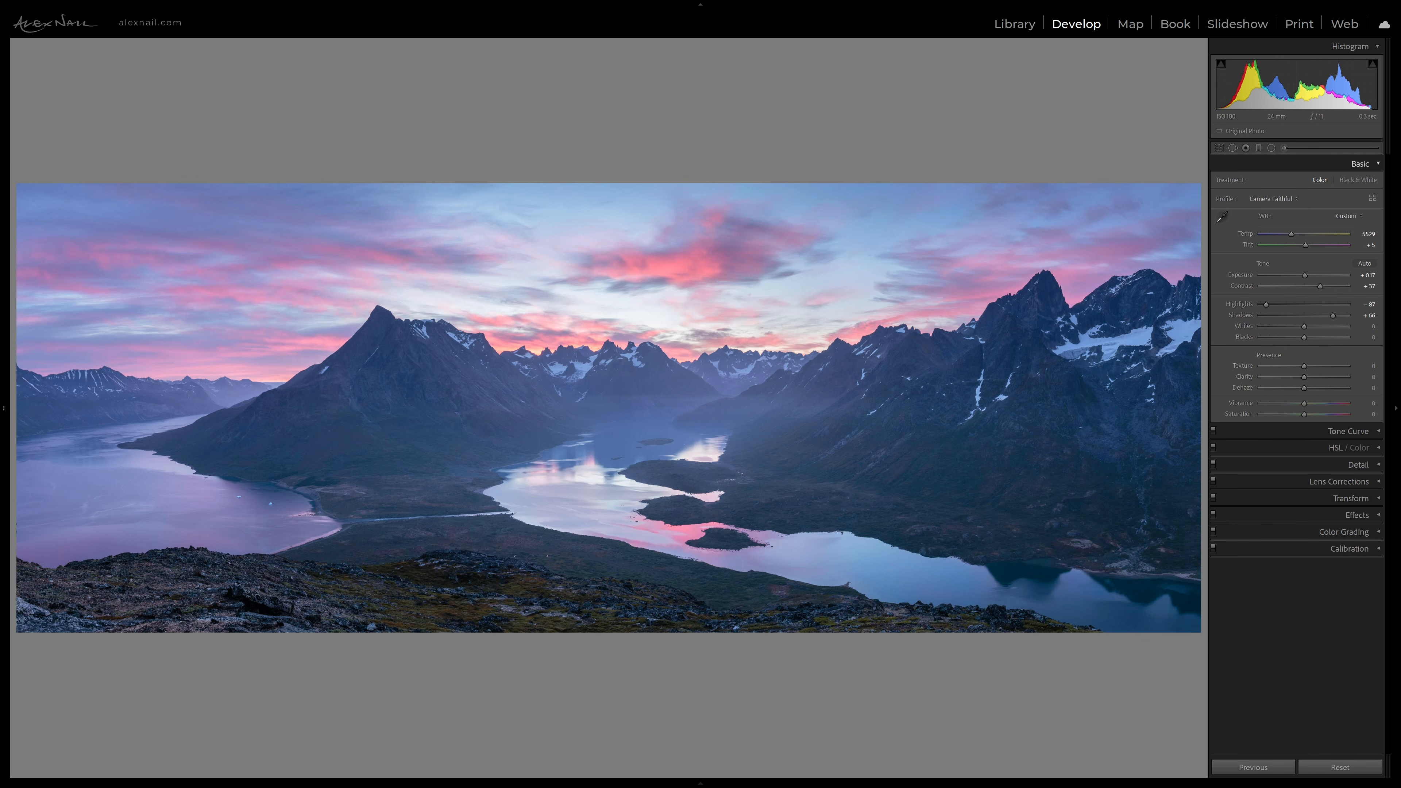
{"action": "key", "text": "k"}
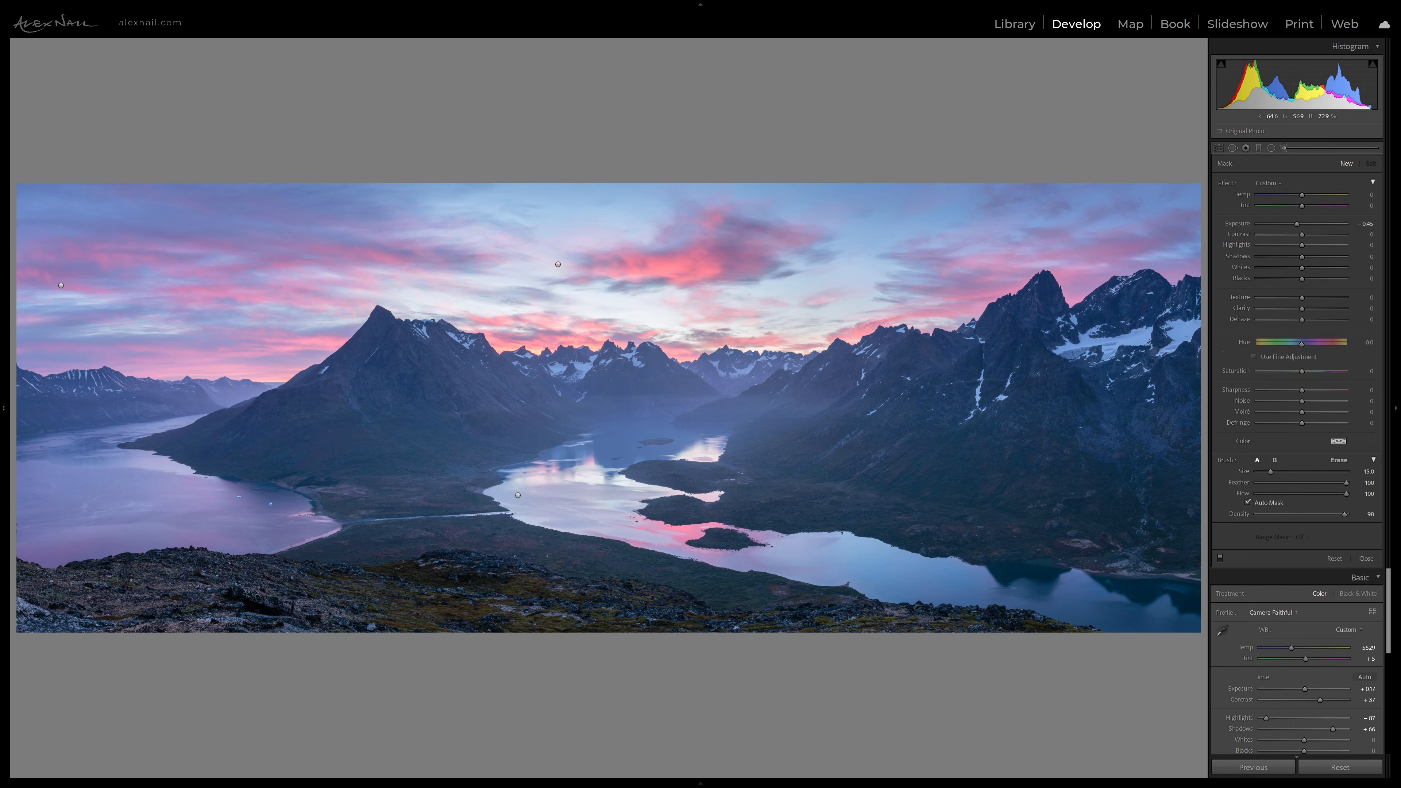
{"action": "left_click", "coordinate": [61, 285]}
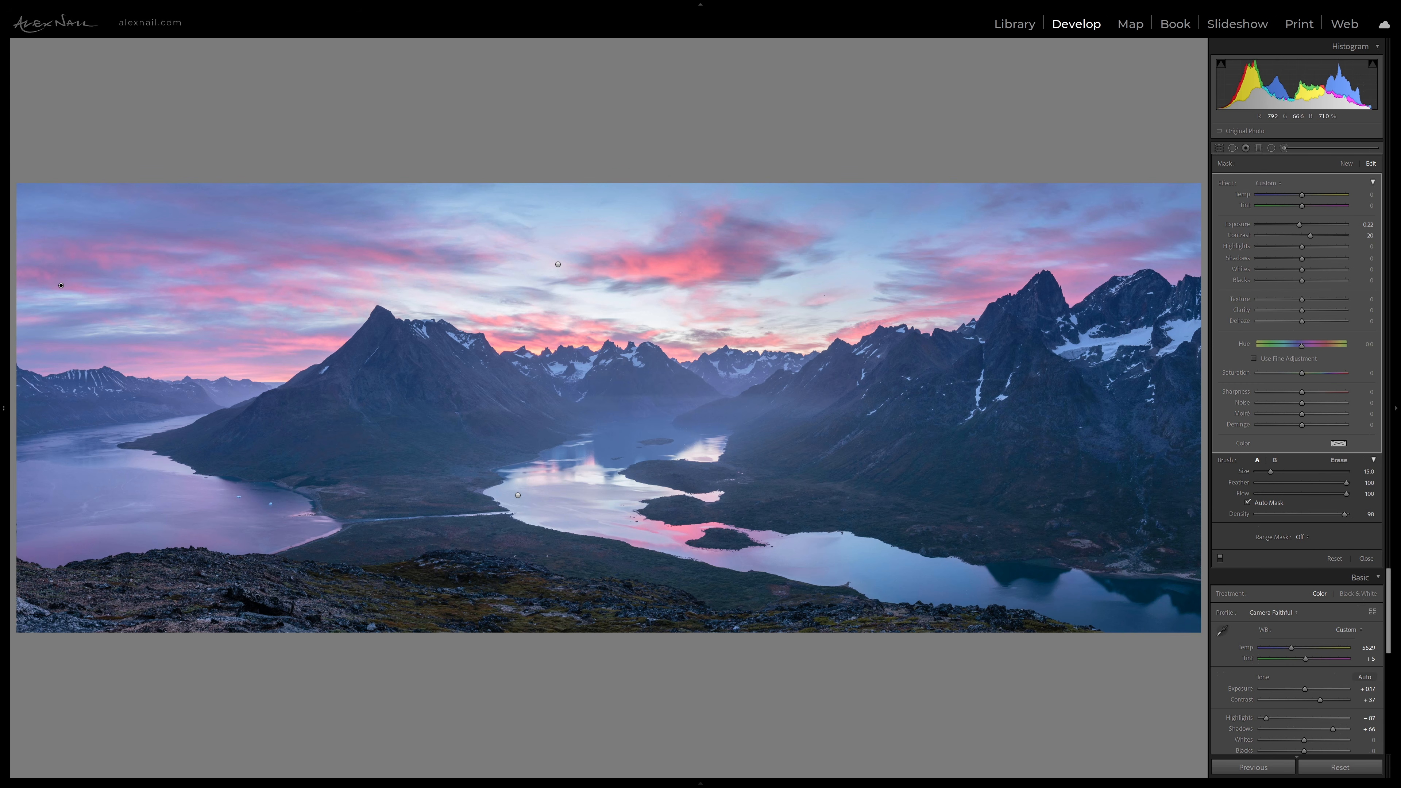
{"action": "key", "text": "k"}
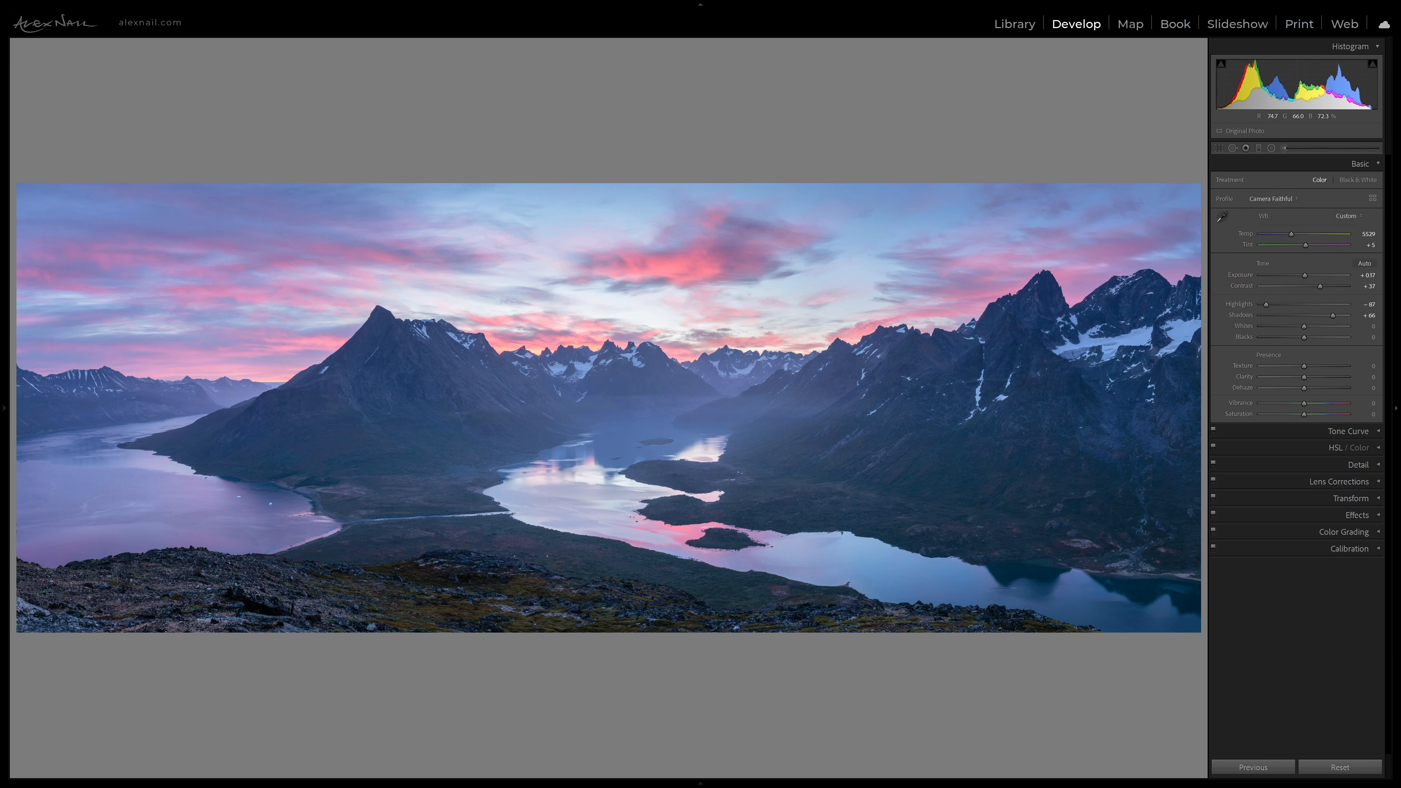
Step: Try to intensify the orange glow above the ridge with a brush edit, resetting Exposure to 0 and raising Saturation and Temp
{"action": "left_click", "coordinate": [513, 334]}
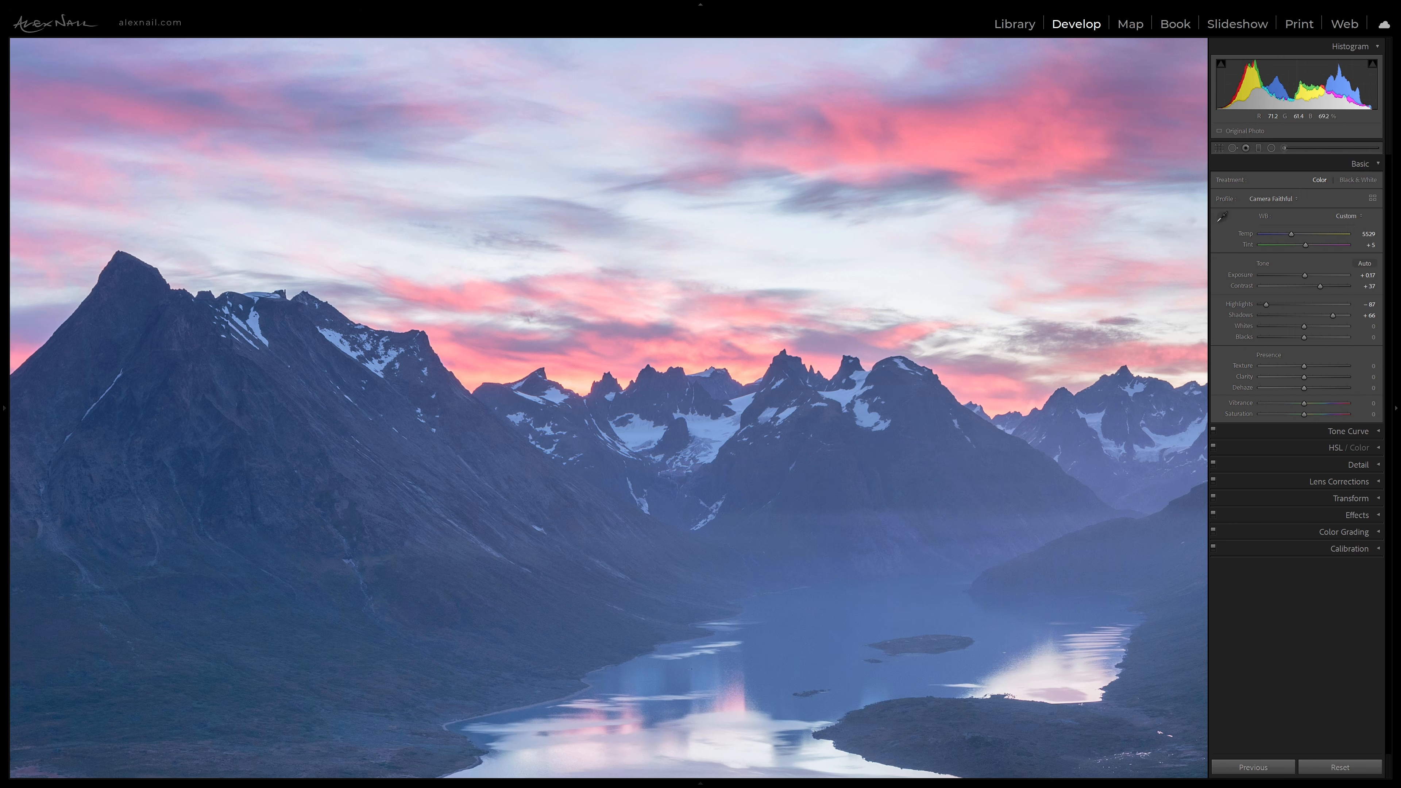
{"action": "key", "text": "z"}
{"action": "left_click", "coordinate": [1284, 147]}
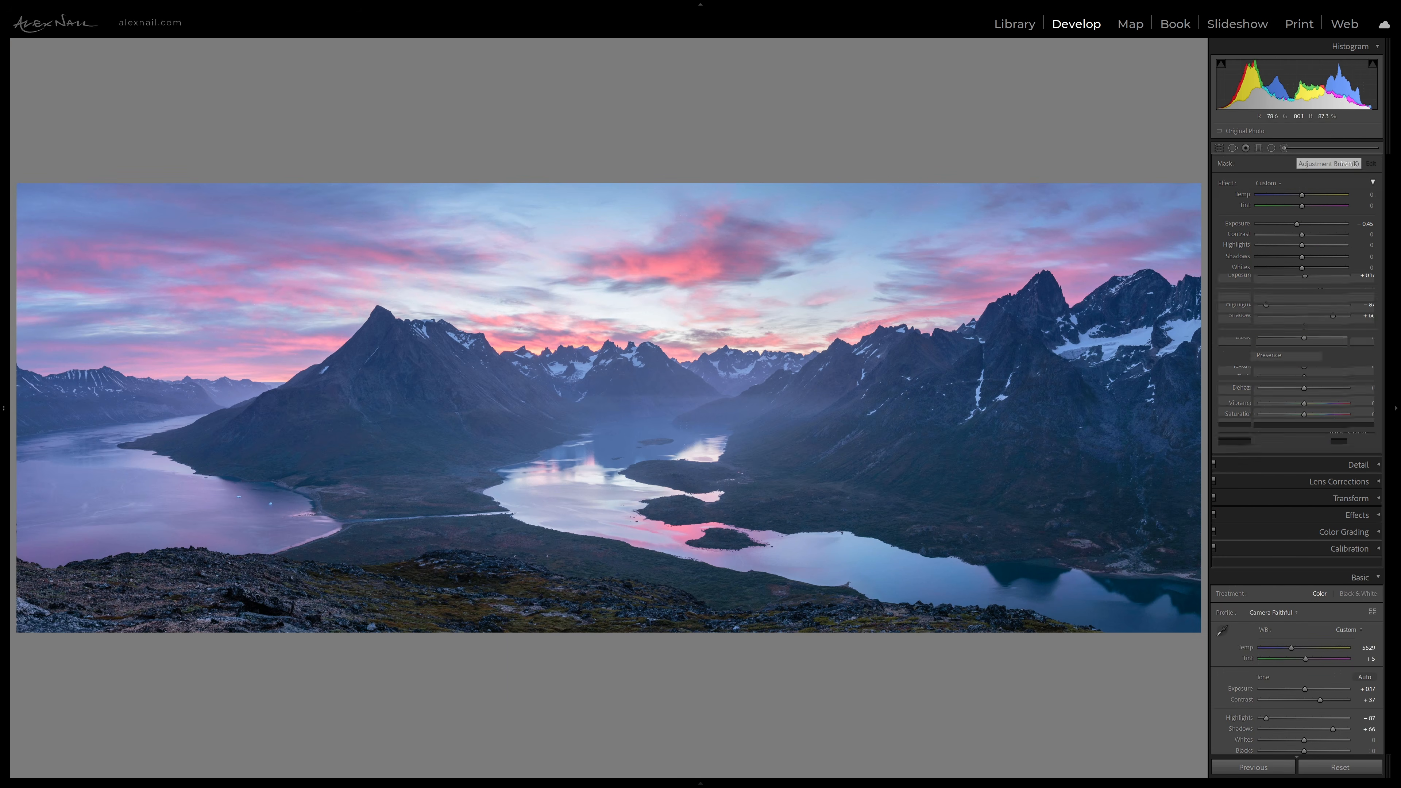
{"action": "mouse_move", "coordinate": [496, 345]}
{"action": "left_mouse_down"}
{"action": "mouse_move", "coordinate": [670, 352]}
{"action": "mouse_move", "coordinate": [524, 354]}
{"action": "mouse_move", "coordinate": [593, 364]}
{"action": "mouse_move", "coordinate": [511, 338]}
{"action": "mouse_move", "coordinate": [547, 357]}
{"action": "mouse_move", "coordinate": [482, 345]}
{"action": "left_mouse_up"}
{"action": "double_click", "coordinate": [1296, 224]}
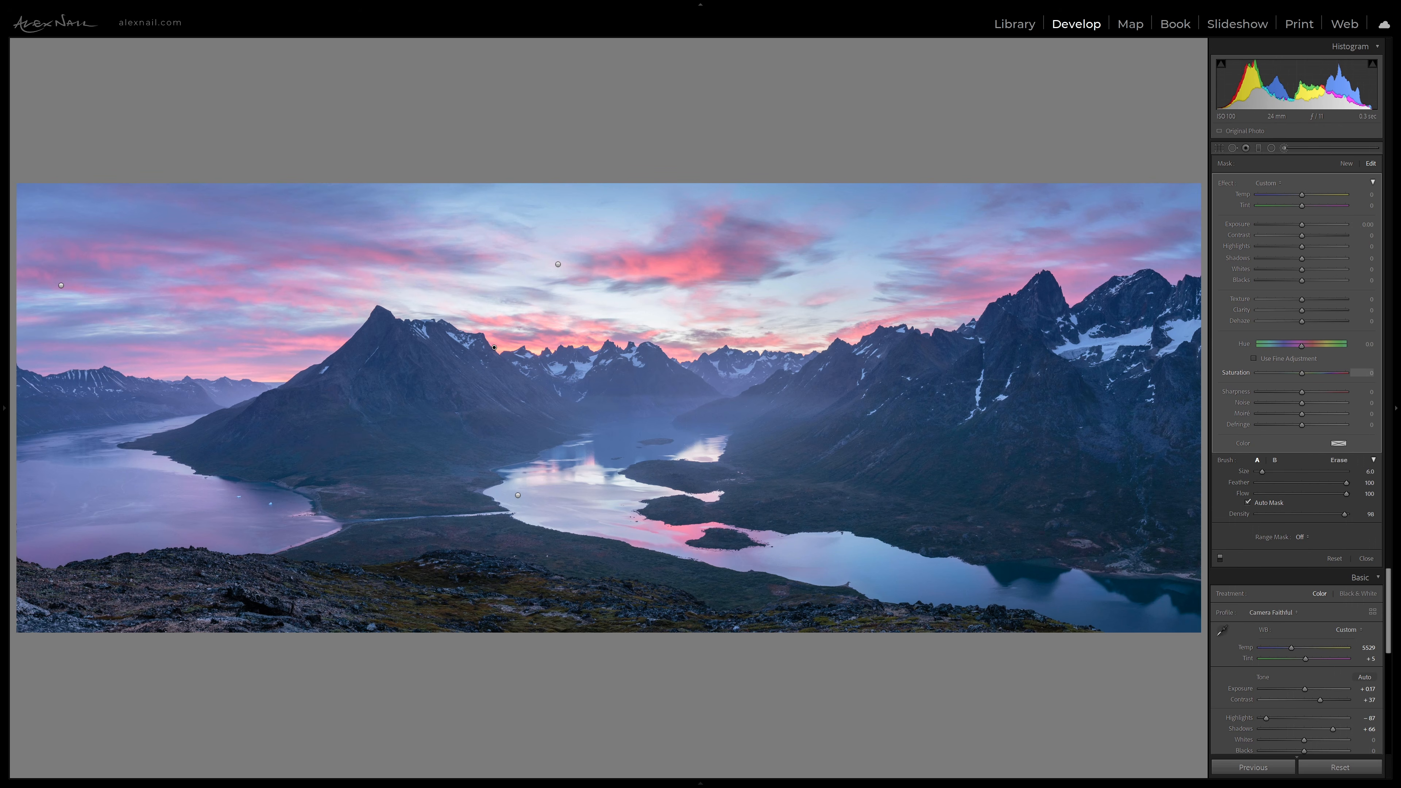
{"action": "left_click_drag", "start_coordinate": [1308, 373], "coordinate": [1316, 373]}
{"action": "left_click_drag", "start_coordinate": [1301, 194], "coordinate": [1303, 194]}
{"action": "key", "text": "k"}
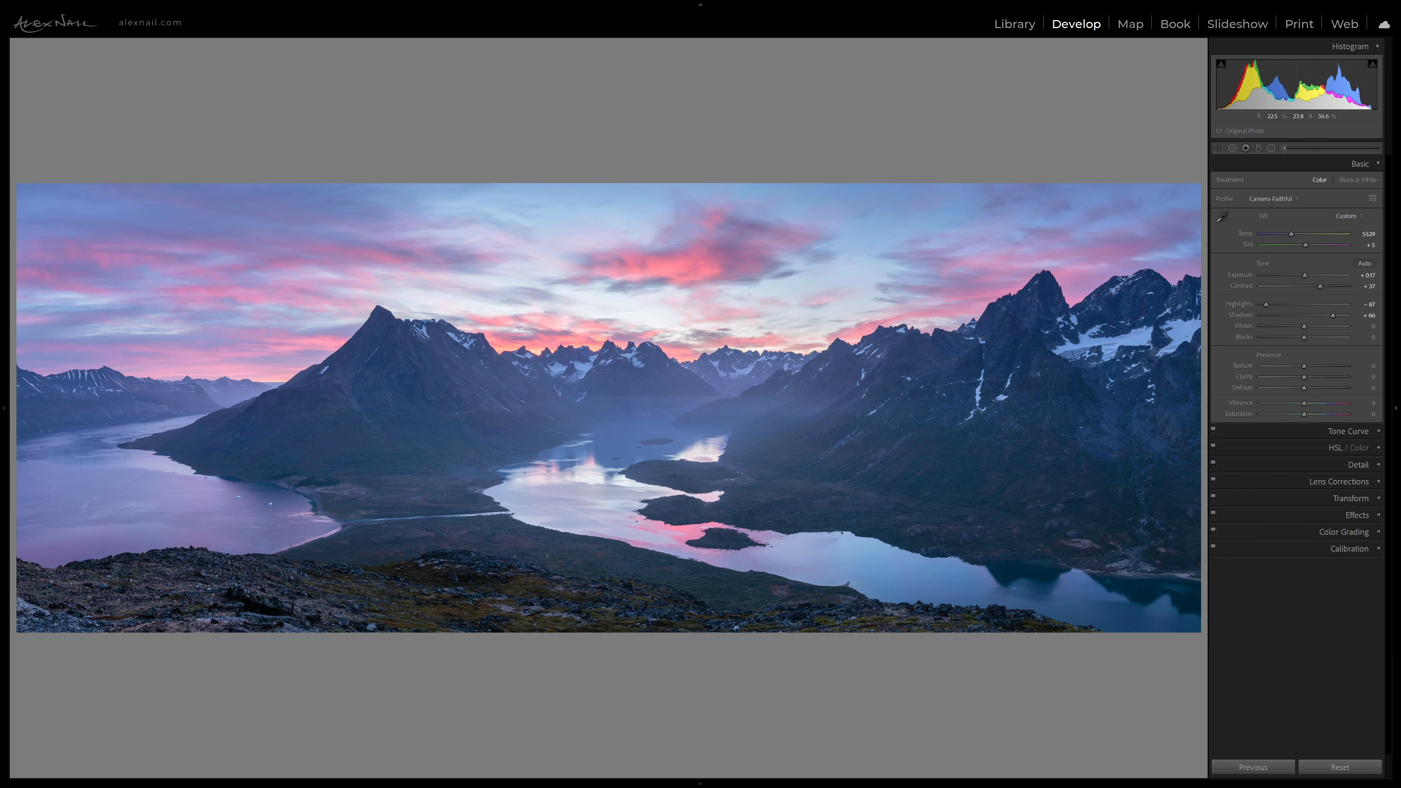
Step: Try raising the global Texture of the panorama
{"action": "key", "text": "k"}
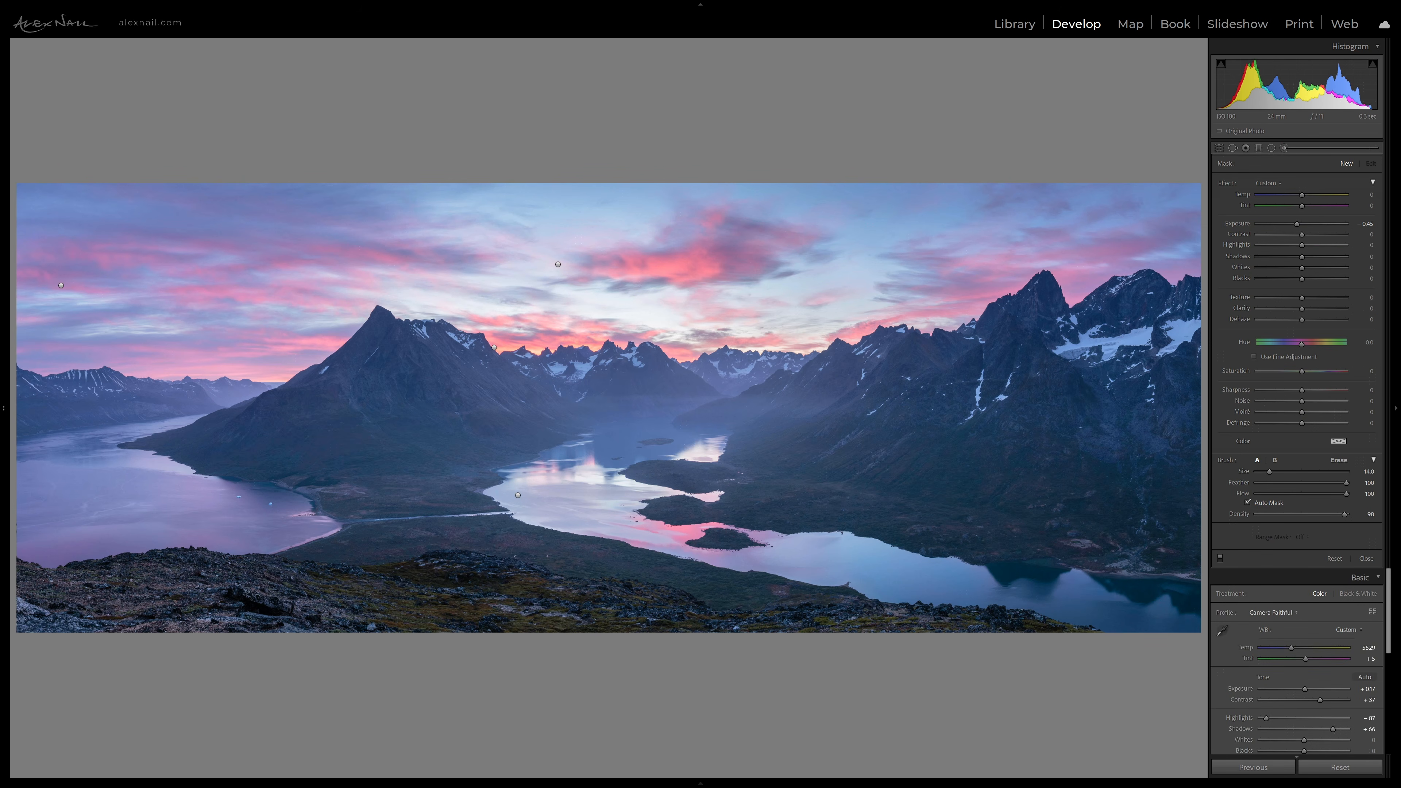
{"action": "key", "text": "k"}
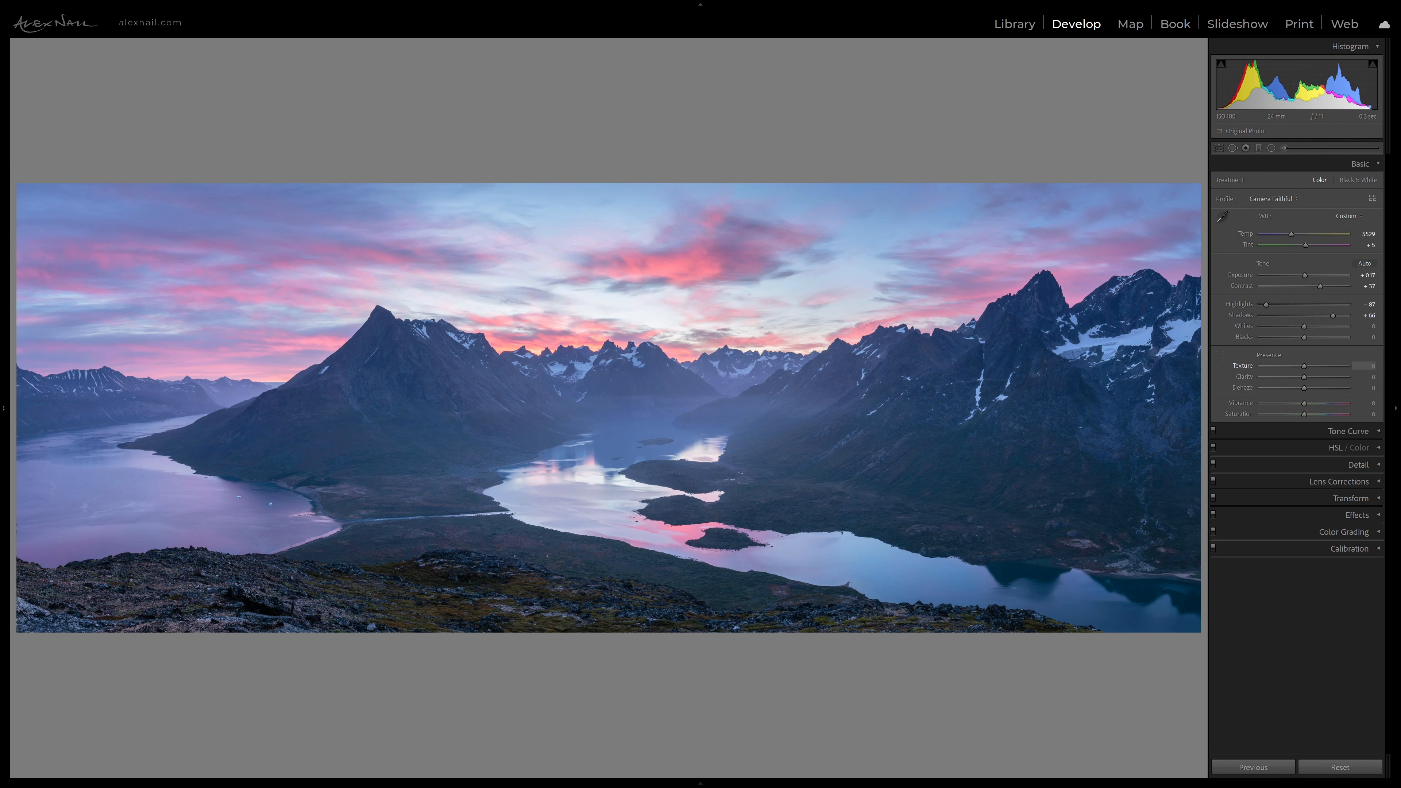
{"action": "left_click_drag", "start_coordinate": [1315, 366], "coordinate": [1333, 366]}
{"action": "key", "text": "ctrl+z"}
Step: Brush over the left peak and the dark mountains on the right at Size 15, setting Exposure to 0.18 and Contrast to 30
{"action": "key", "text": "k"}
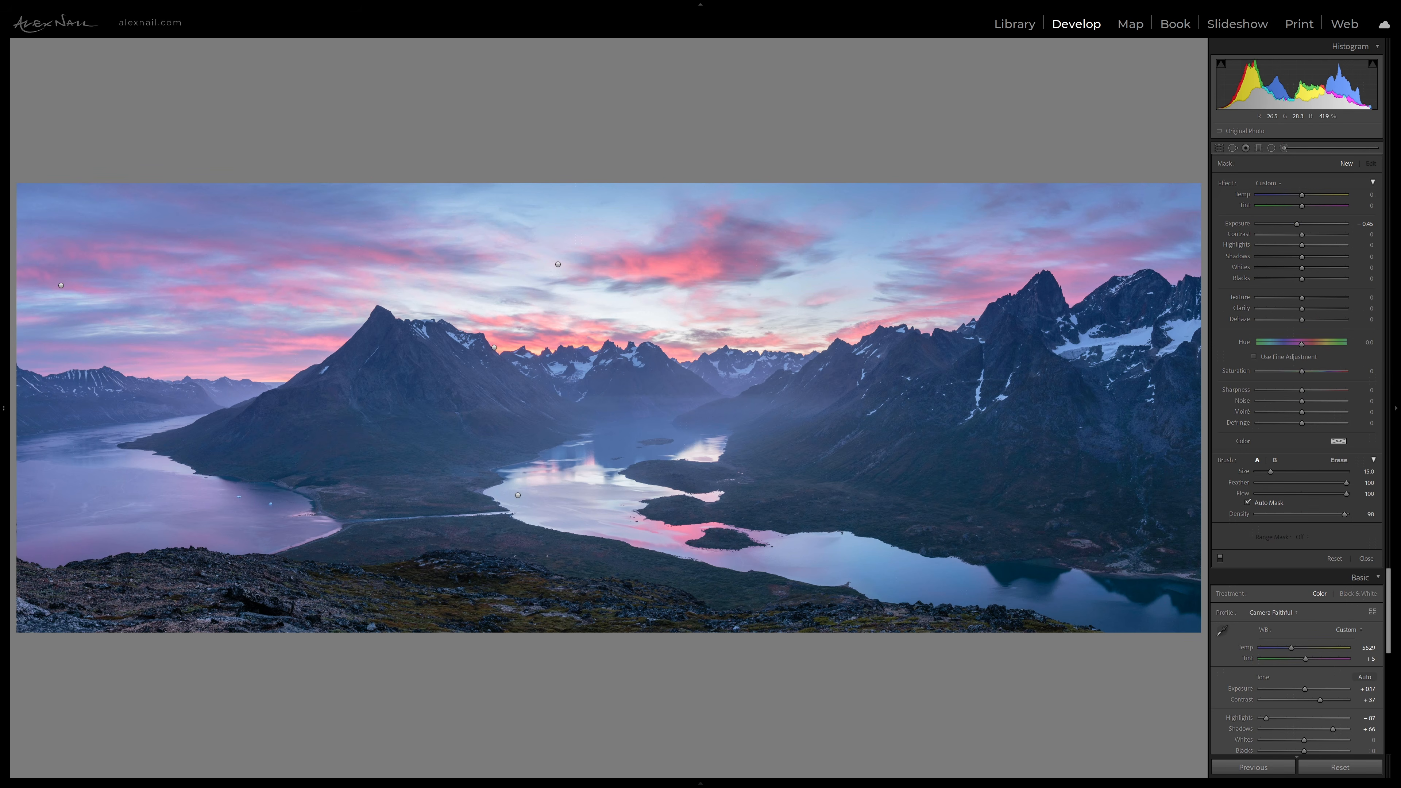
{"action": "mouse_move", "coordinate": [330, 423]}
{"action": "left_mouse_down"}
{"action": "mouse_move", "coordinate": [461, 409]}
{"action": "mouse_move", "coordinate": [496, 390]}
{"action": "left_mouse_up"}
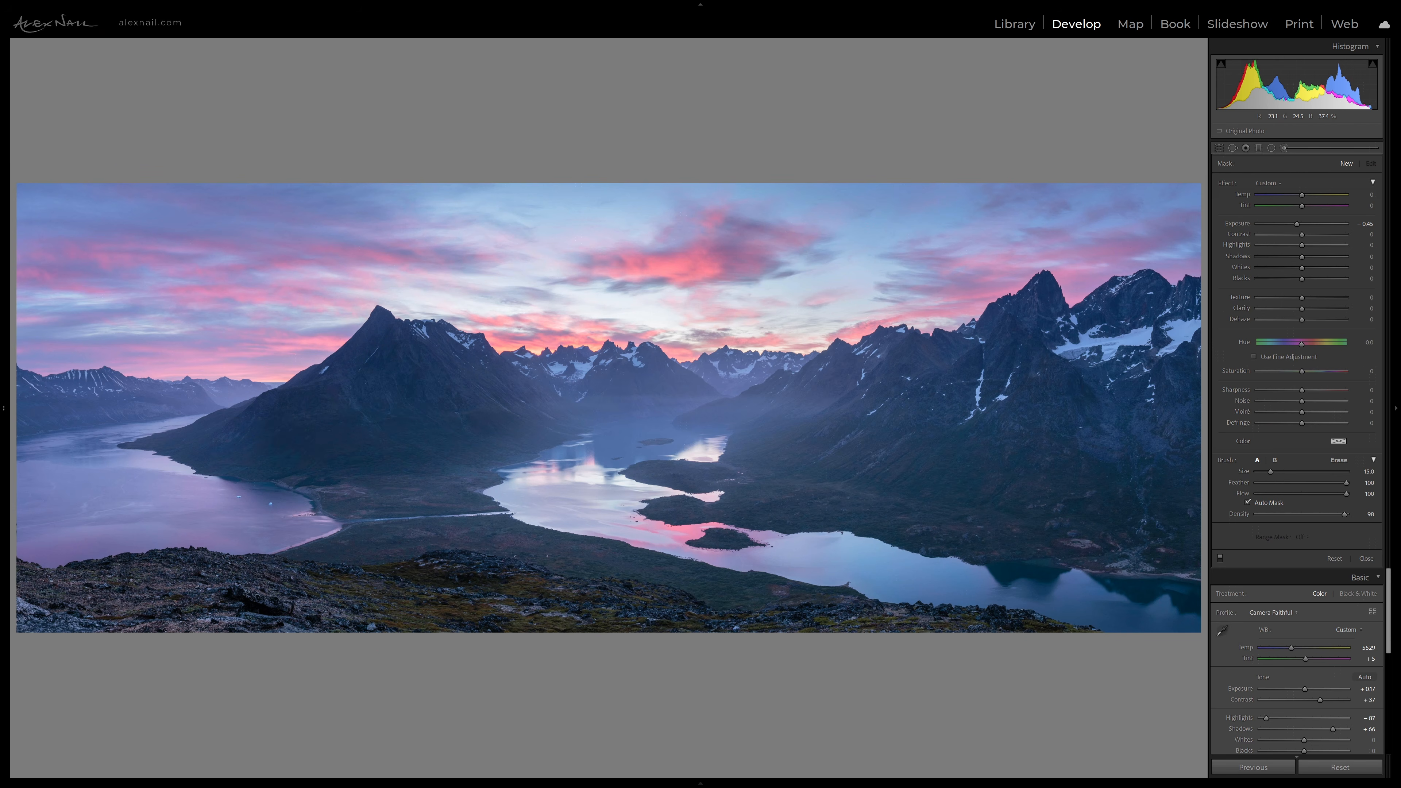
{"action": "mouse_move", "coordinate": [1042, 340]}
{"action": "left_mouse_down"}
{"action": "mouse_move", "coordinate": [948, 413]}
{"action": "mouse_move", "coordinate": [1115, 386]}
{"action": "mouse_move", "coordinate": [1177, 411]}
{"action": "left_mouse_up"}
{"action": "left_click_drag", "start_coordinate": [1179, 490], "coordinate": [1061, 503]}
{"action": "mouse_move", "coordinate": [866, 436]}
{"action": "left_mouse_down"}
{"action": "mouse_move", "coordinate": [830, 474]}
{"action": "mouse_move", "coordinate": [790, 480]}
{"action": "mouse_move", "coordinate": [766, 460]}
{"action": "left_mouse_up"}
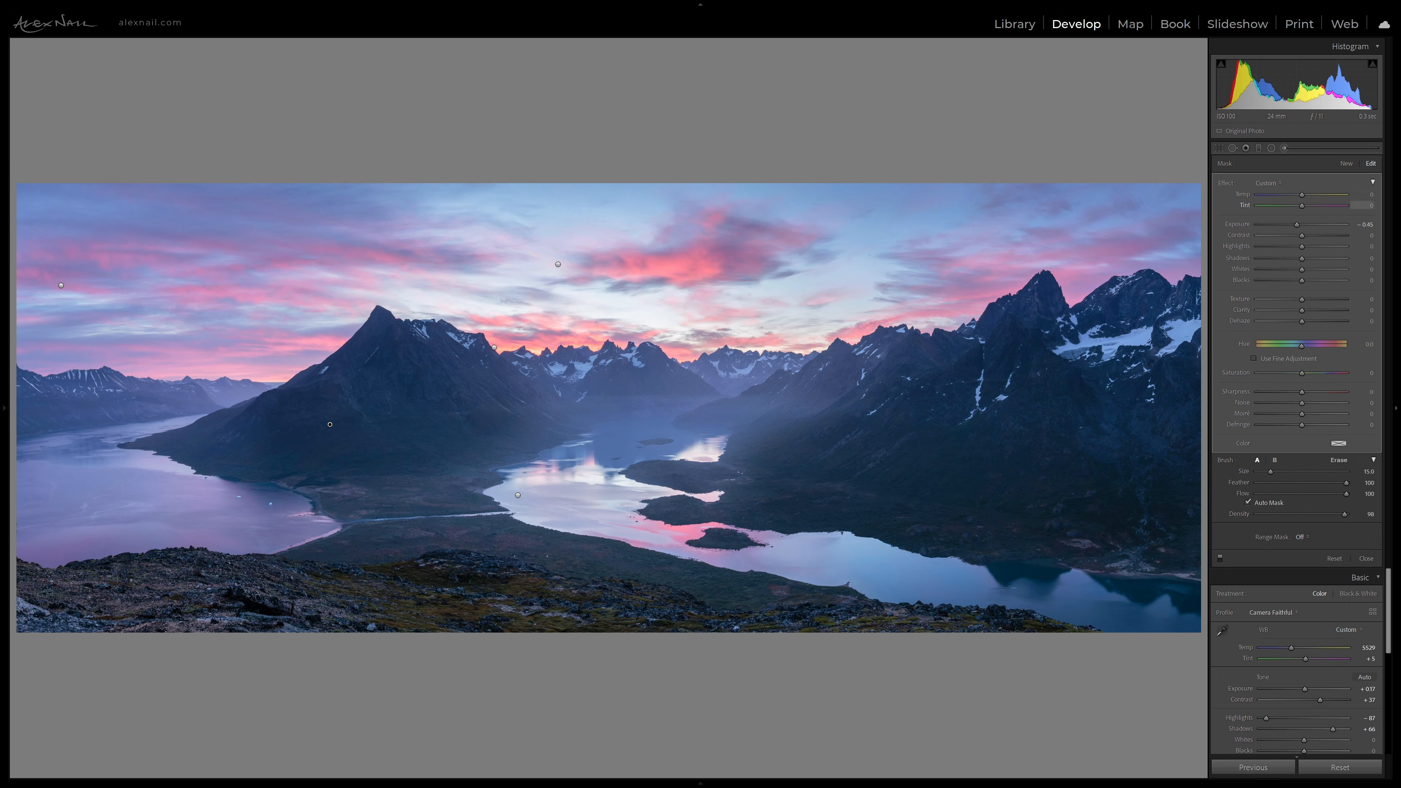
{"action": "mouse_move", "coordinate": [1297, 224]}
{"action": "left_mouse_down"}
{"action": "mouse_move", "coordinate": [1317, 235]}
{"action": "mouse_move", "coordinate": [1304, 224]}
{"action": "left_mouse_up"}
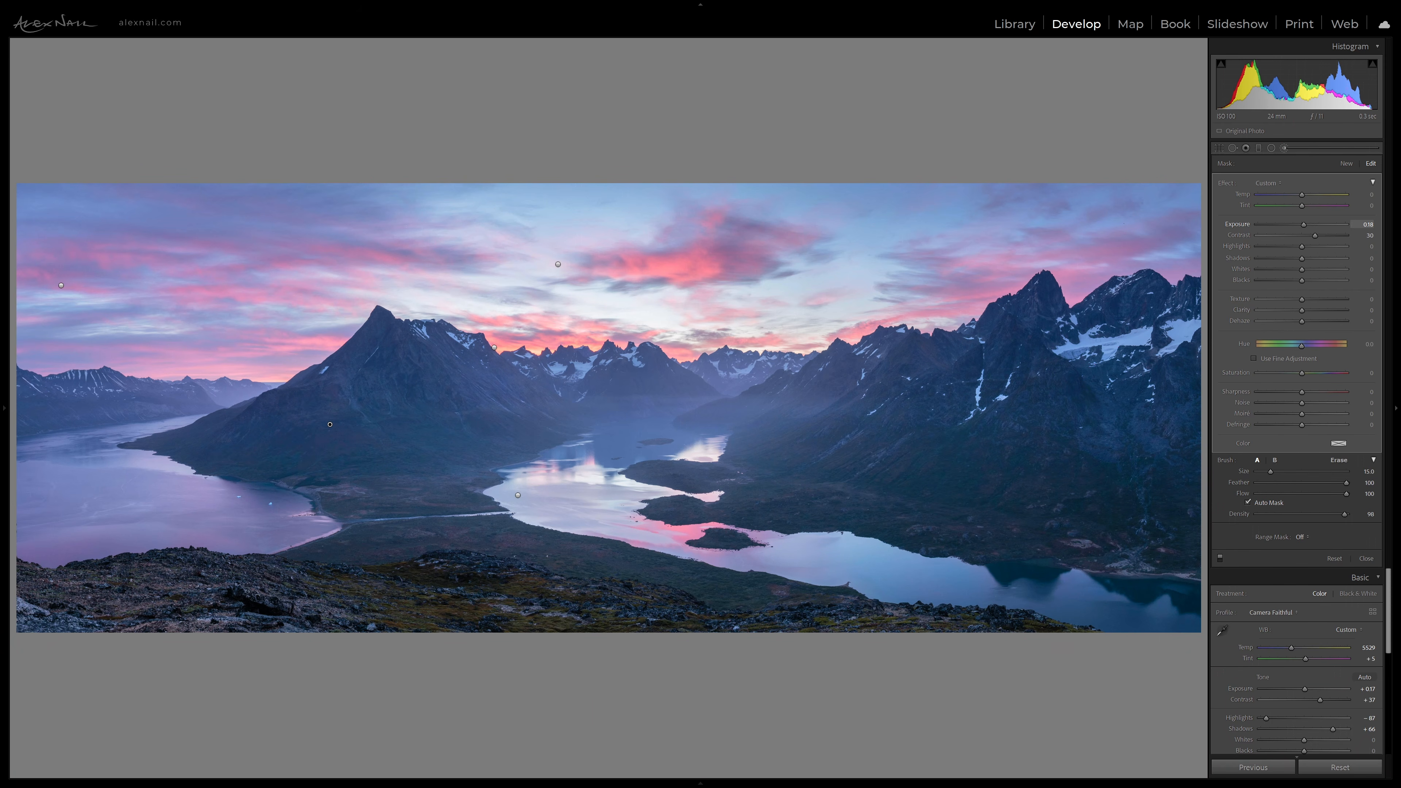
{"action": "left_click_drag", "start_coordinate": [1304, 224], "coordinate": [1304, 224]}
Step: Set the panorama's global Contrast to 38 and Exposure to 0.08
{"action": "key", "text": "k"}
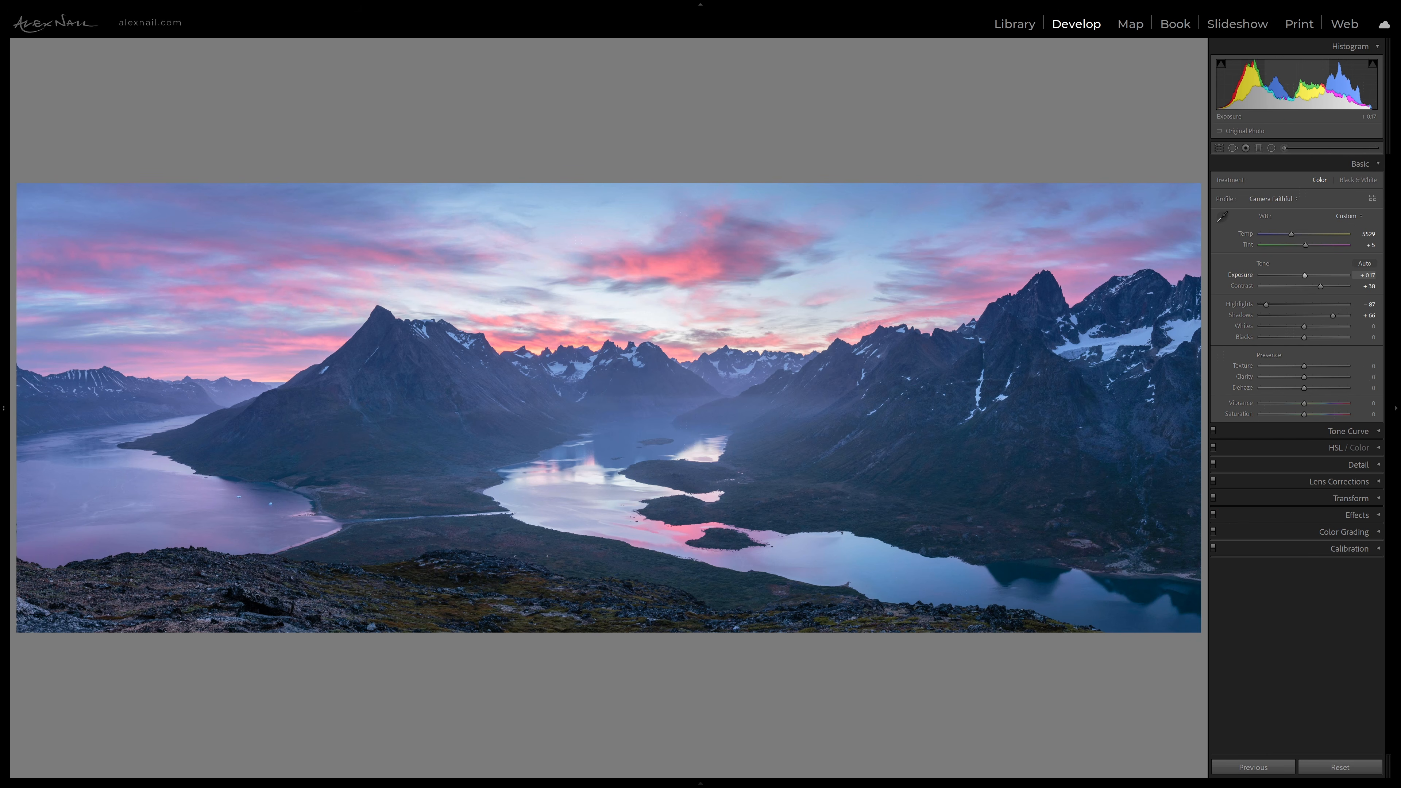
{"action": "left_click_drag", "start_coordinate": [1304, 274], "coordinate": [1303, 275]}
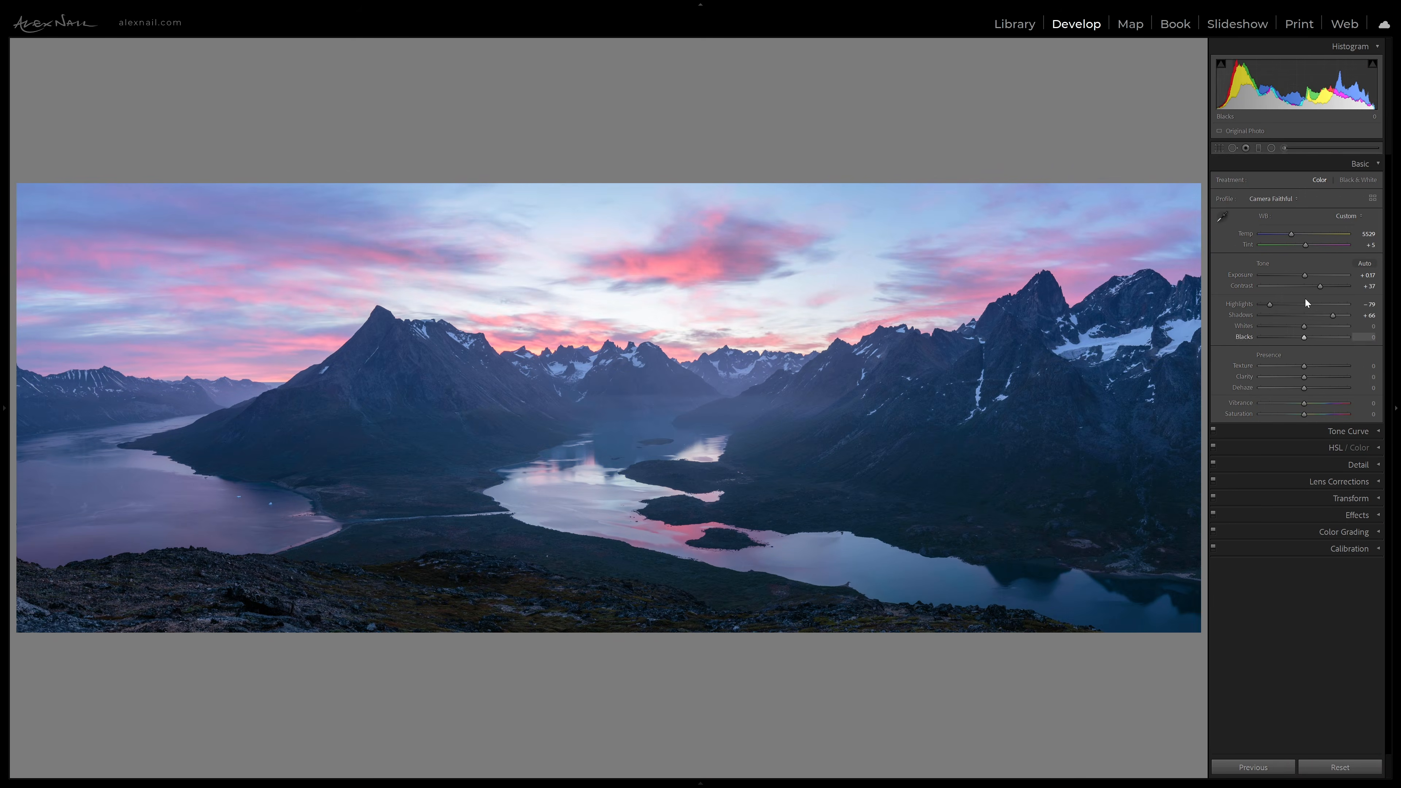
Step: Brush over the bright sky around the central red cloud at Exposure -0.45, reducing the brush Size to 2.1 for the finer areas
{"action": "left_click", "coordinate": [1284, 148]}
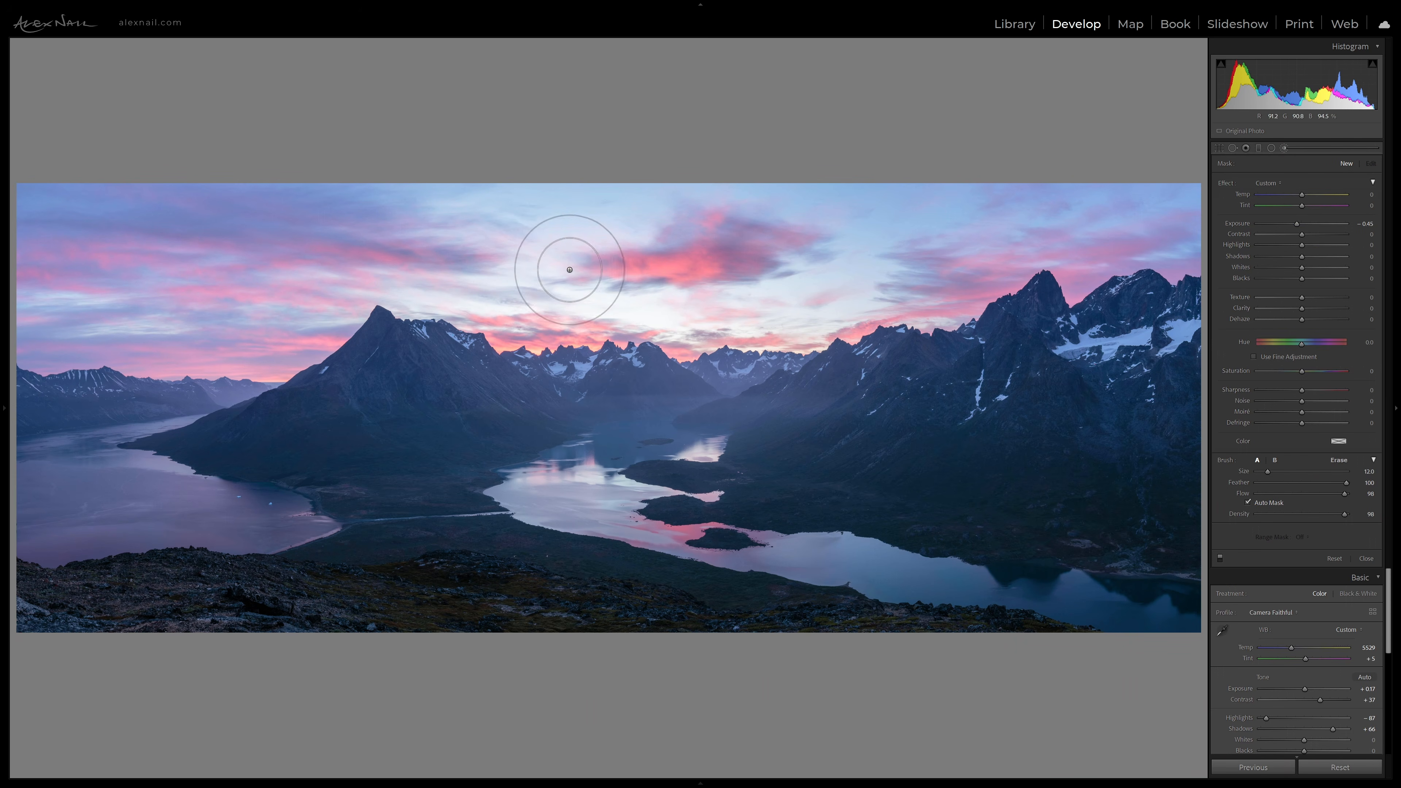
{"action": "left_click_drag", "start_coordinate": [860, 265], "coordinate": [894, 351]}
{"action": "scroll", "coordinate": [888, 345], "scroll_direction": "down", "scroll_amount": 8}
{"action": "key", "text": "alt"}
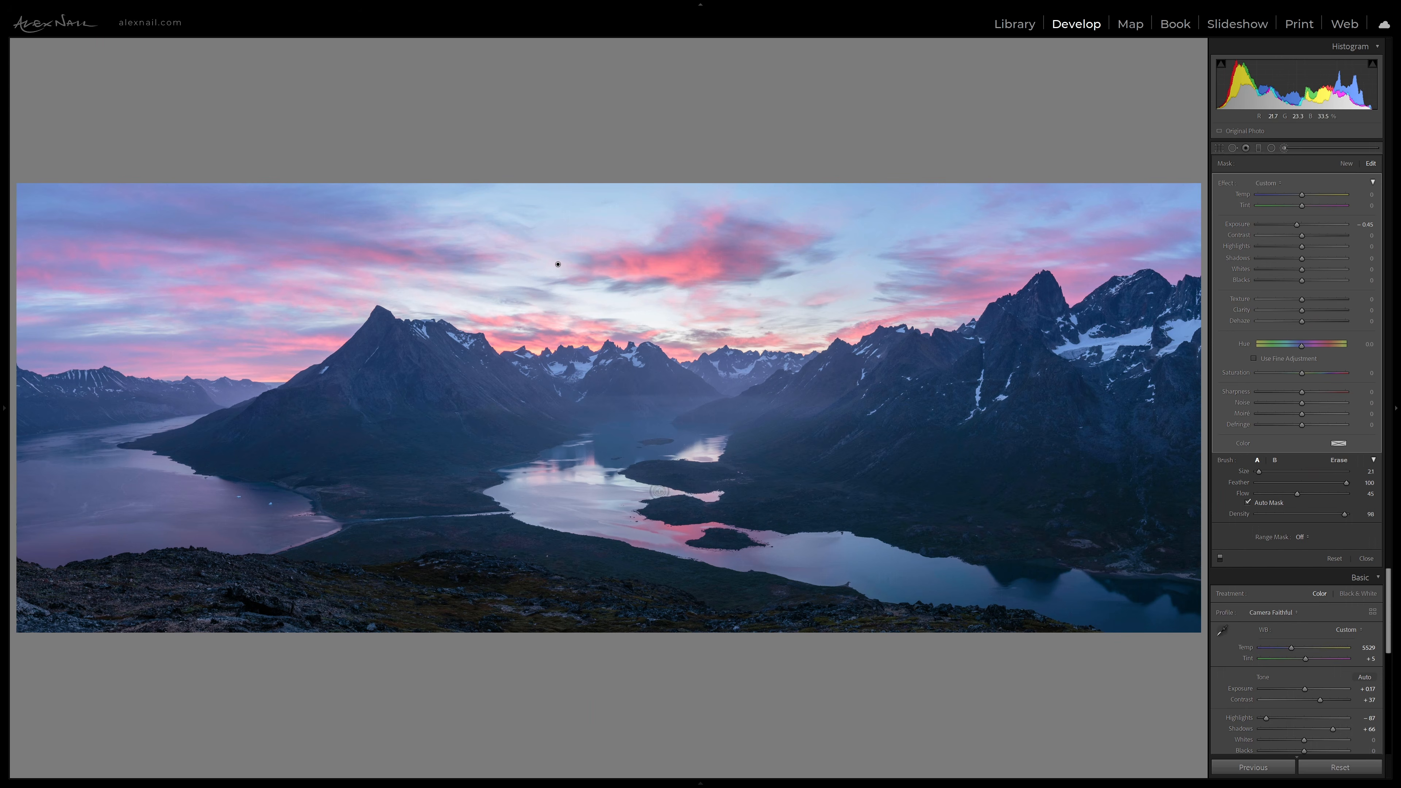
{"action": "key", "text": "k"}
Step: Brighten the foreground with a horizontal graduated filter fading up from the waterline, setting Exposure to 0.78 and Contrast to 36
{"action": "key", "text": "m"}
{"action": "left_click_drag", "start_coordinate": [448, 493], "coordinate": [448, 307]}
{"action": "left_click_drag", "start_coordinate": [1301, 224], "coordinate": [1308, 224]}
{"action": "double_click", "coordinate": [1317, 236]}
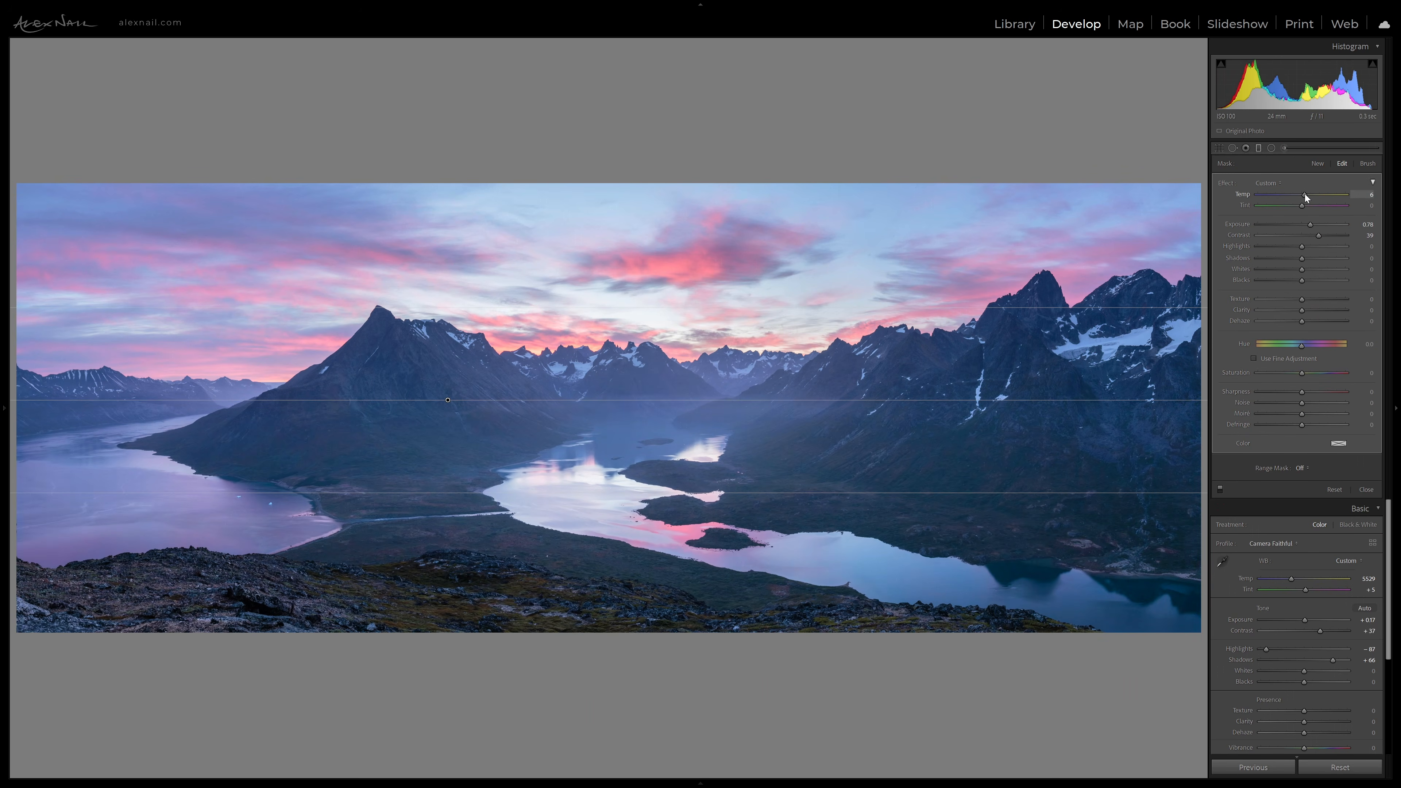
Step: Darken the bright central fjord water with a brush adjustment at Exposure -0.68
{"action": "key", "text": "k"}
{"action": "left_click", "coordinate": [517, 495]}
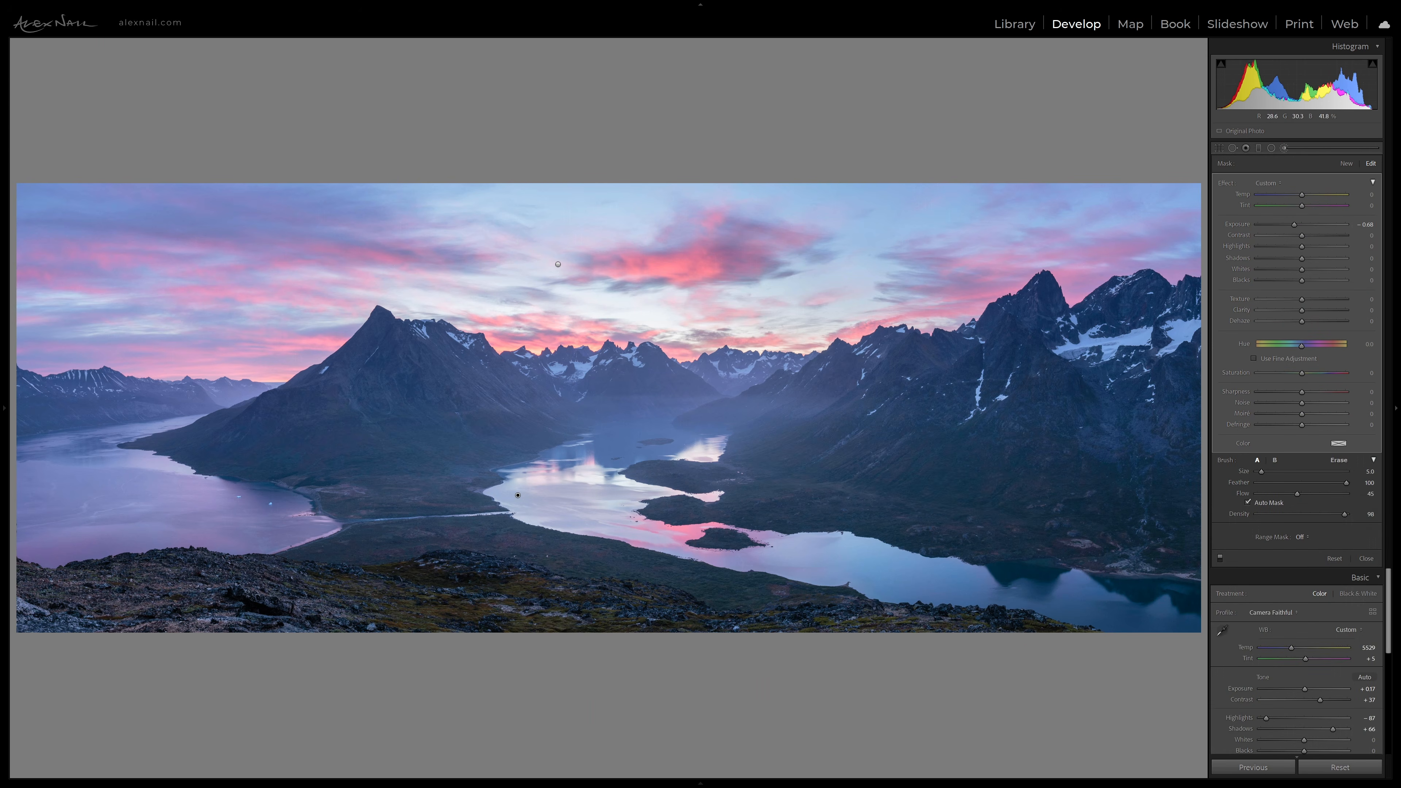
{"action": "key", "text": "k"}
Step: Add a slightly tilted graduated filter over the upper sky, fading down into the central cloud
{"action": "key", "text": "m"}
{"action": "mouse_move", "coordinate": [643, 177]}
{"action": "left_mouse_down"}
{"action": "mouse_move", "coordinate": [632, 273]}
{"action": "mouse_move", "coordinate": [639, 262]}
{"action": "left_mouse_up"}
{"action": "key", "text": "m"}
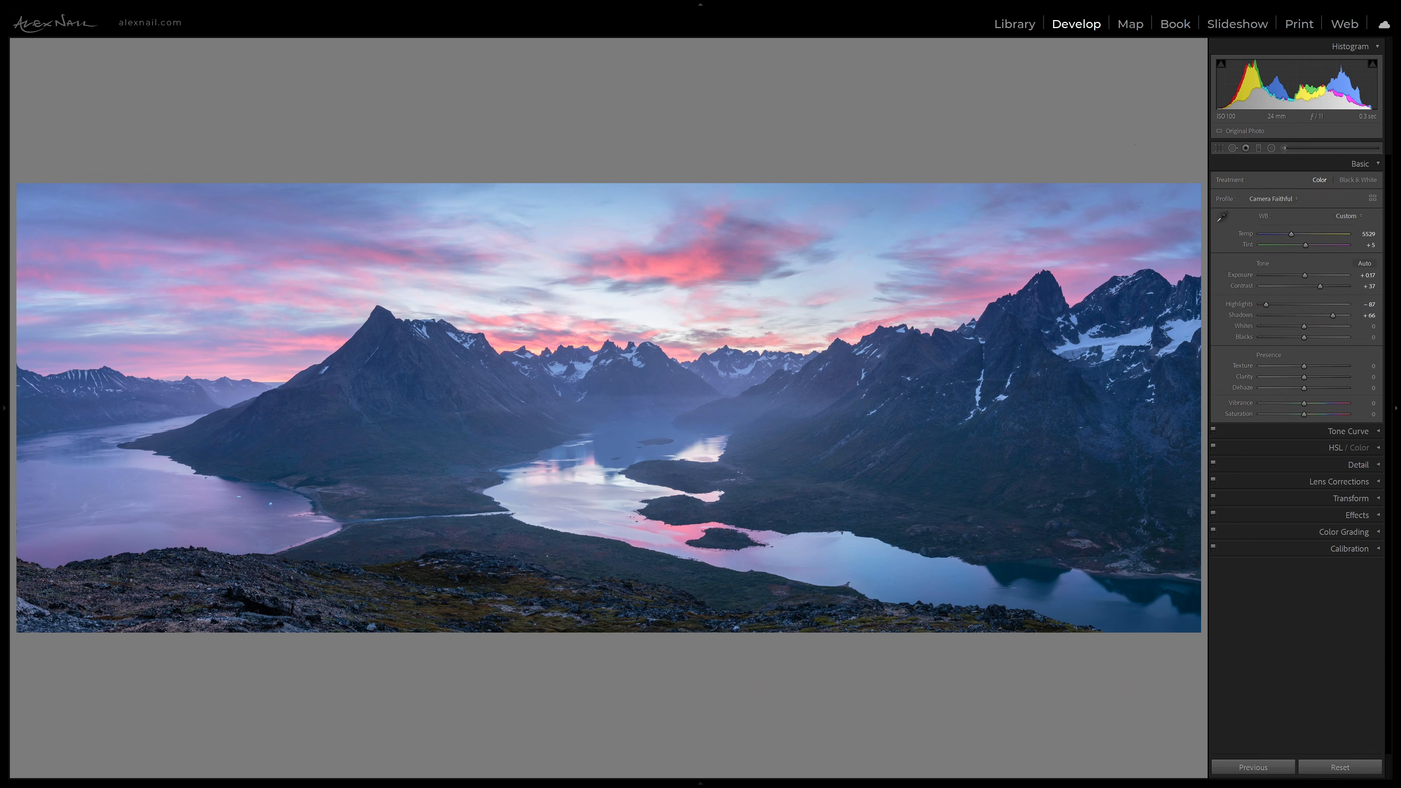
{"action": "key", "text": "k"}
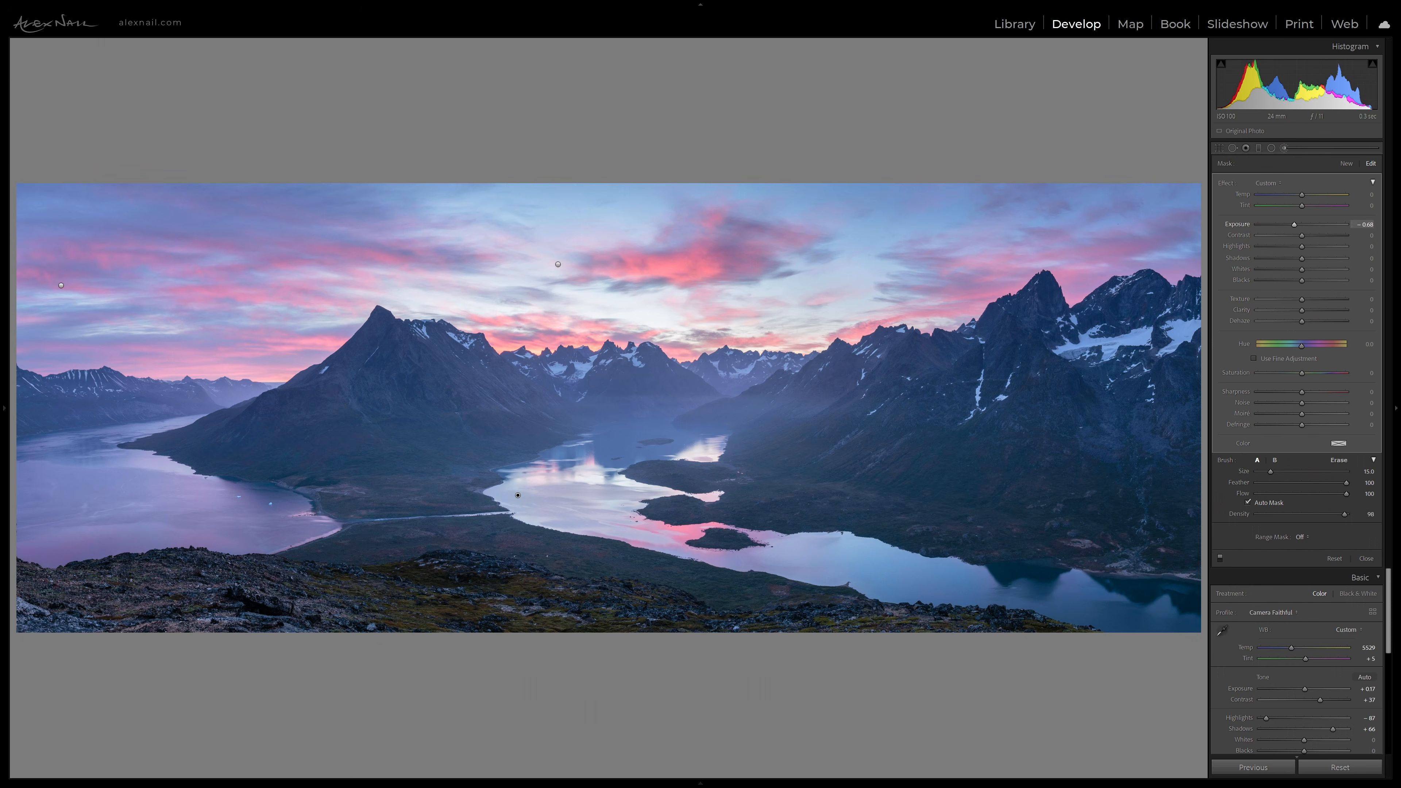
{"action": "key", "text": "k"}
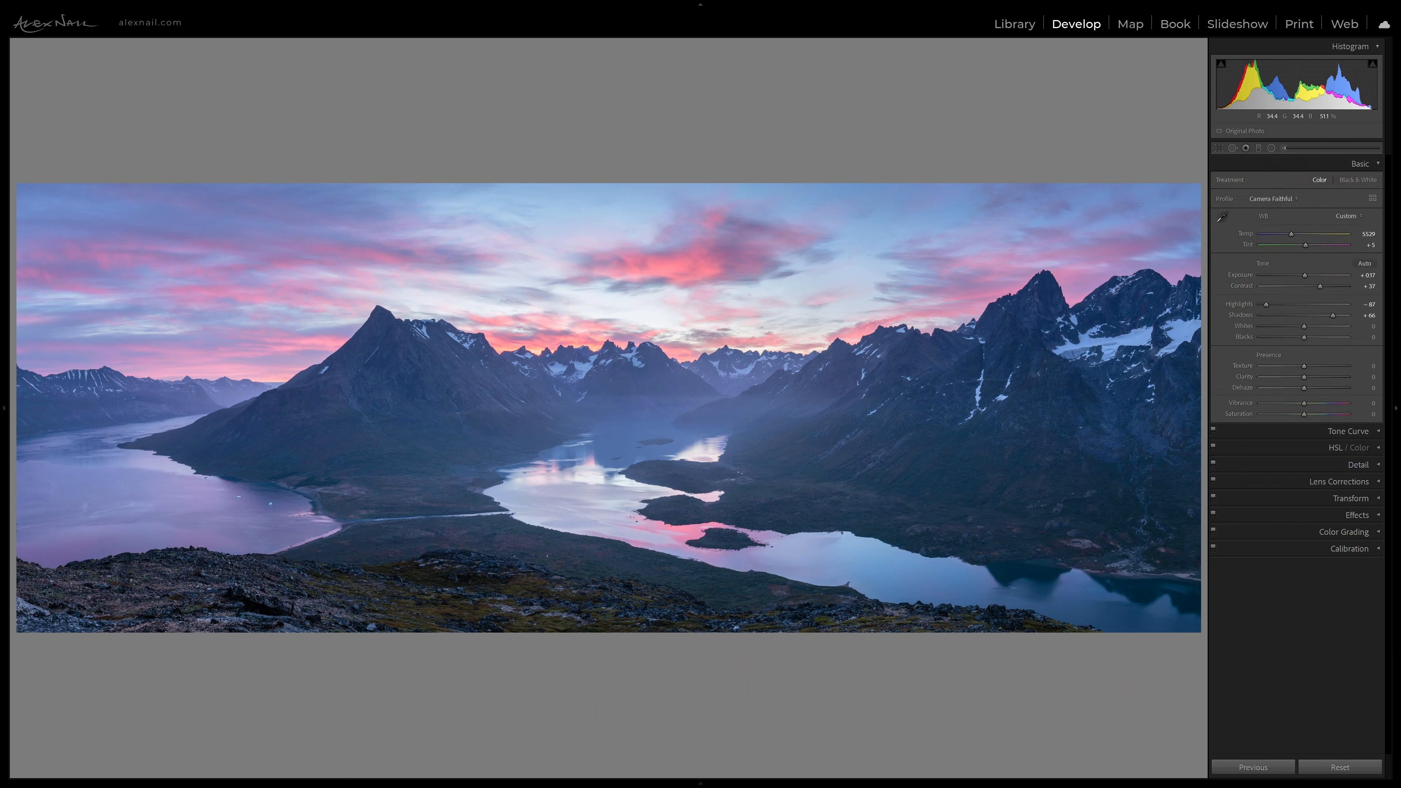
{"action": "key", "text": "k"}
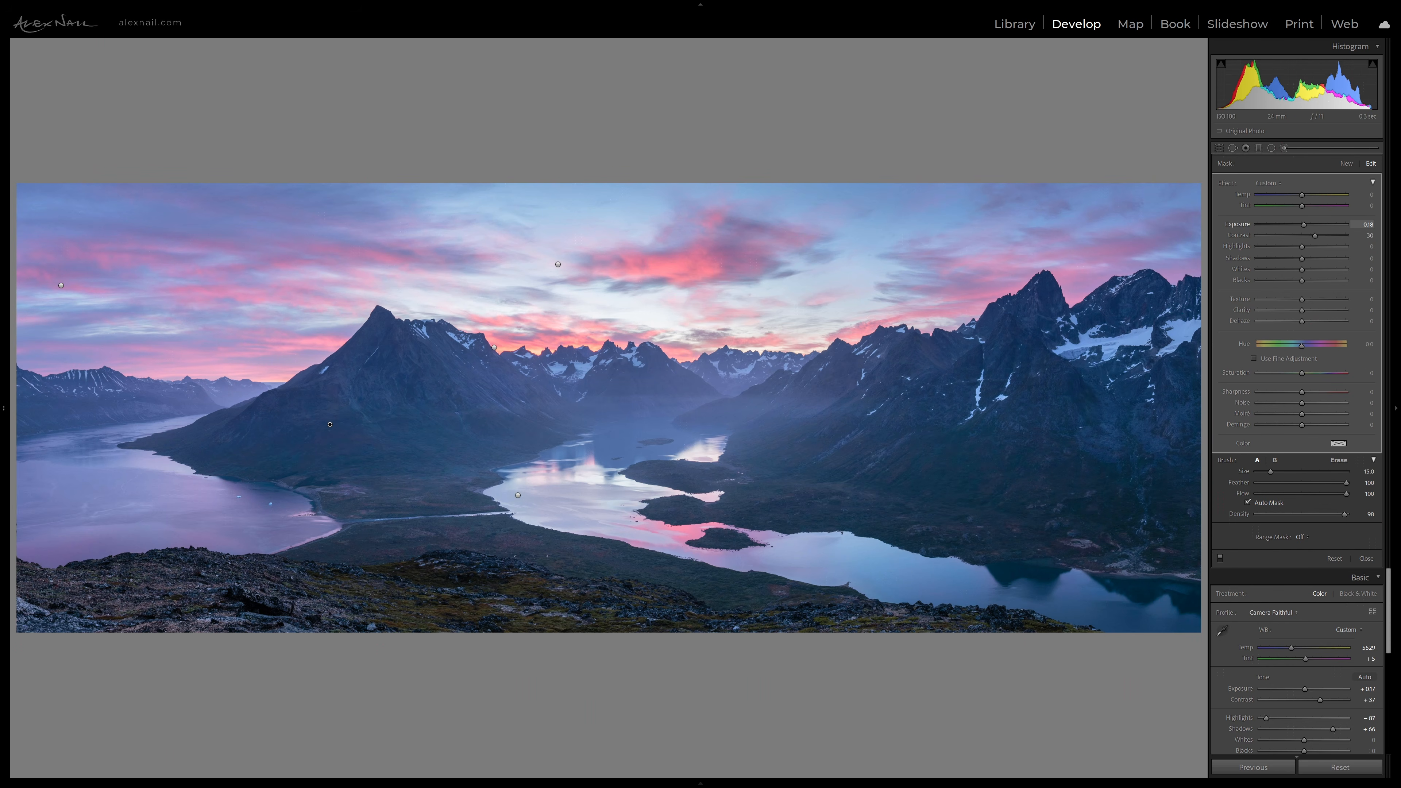
{"action": "key", "text": "k"}
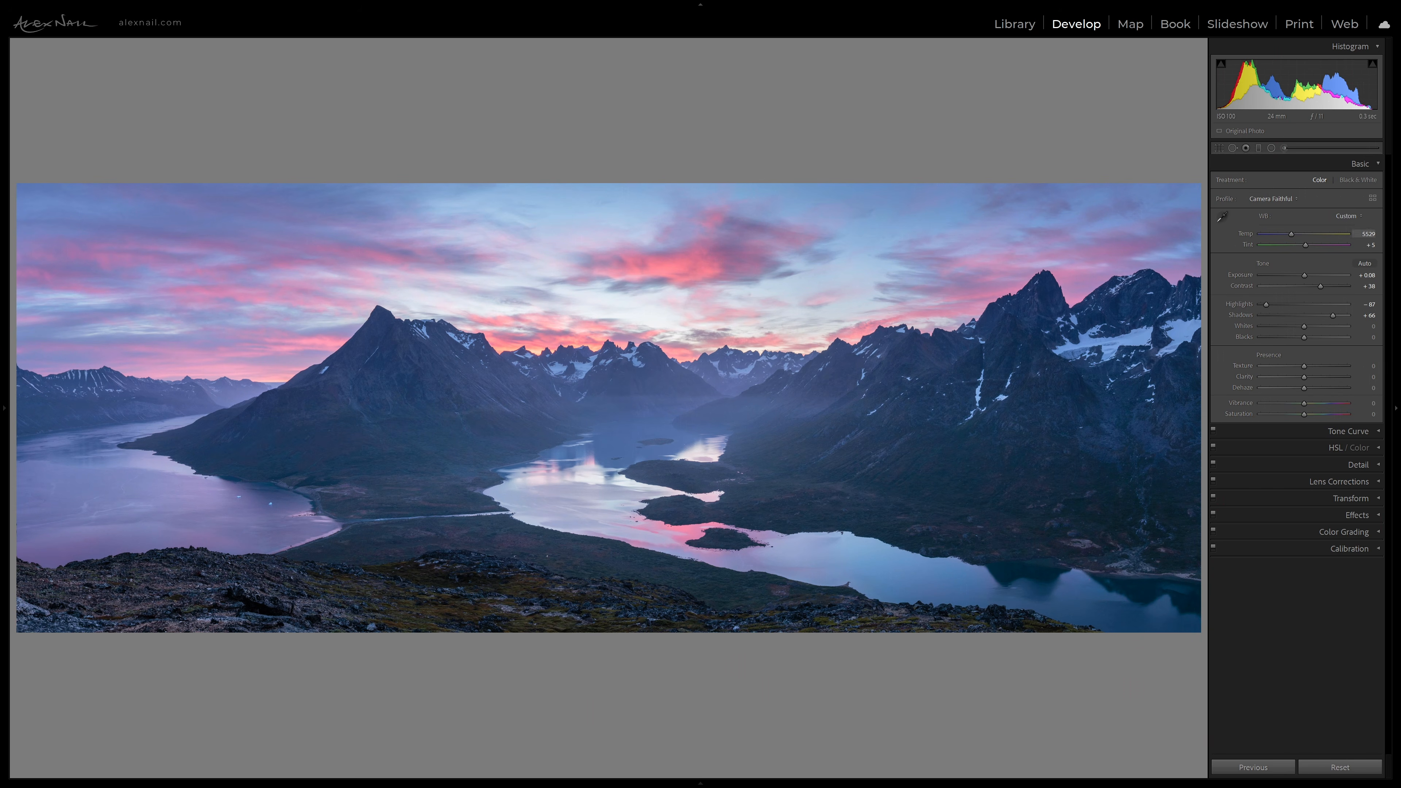